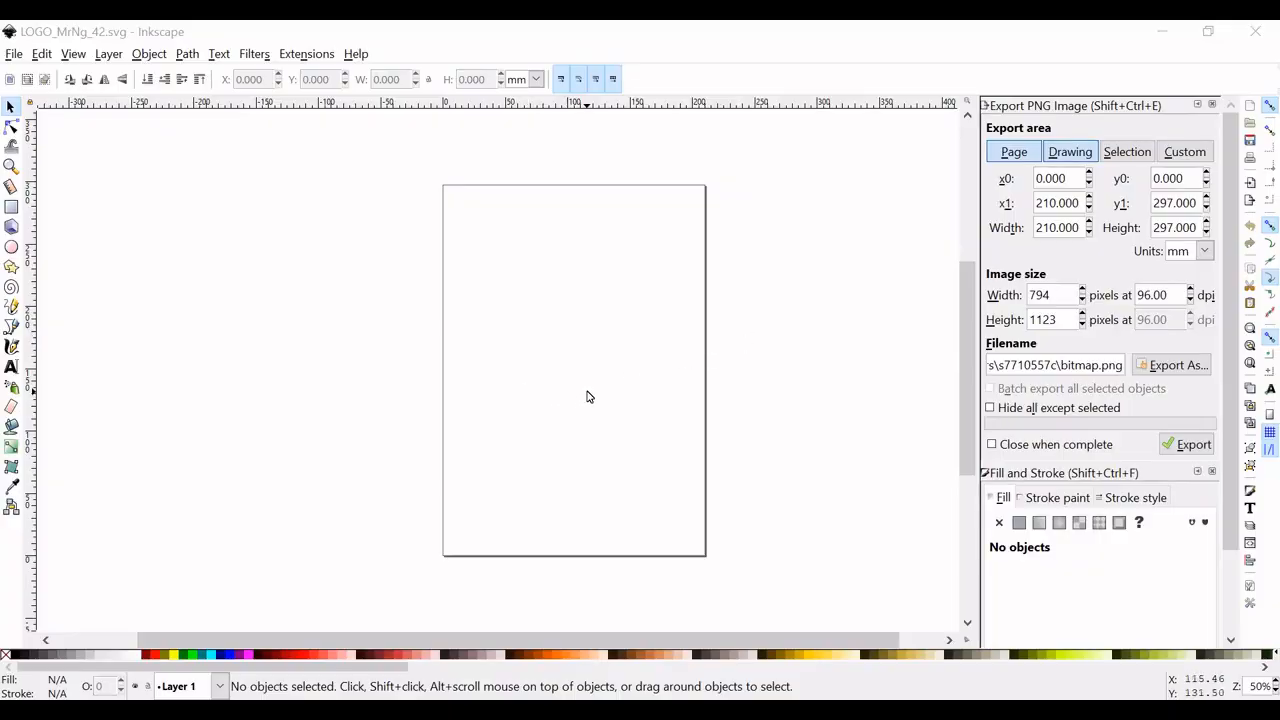
- Draw a closed four-sided slanted side wall with the Bezier pen, about 60 mm wide and 64 mm high, near the page's middle
scroll(587, 397, "up", 1)
scroll(598, 380, "up", 1)
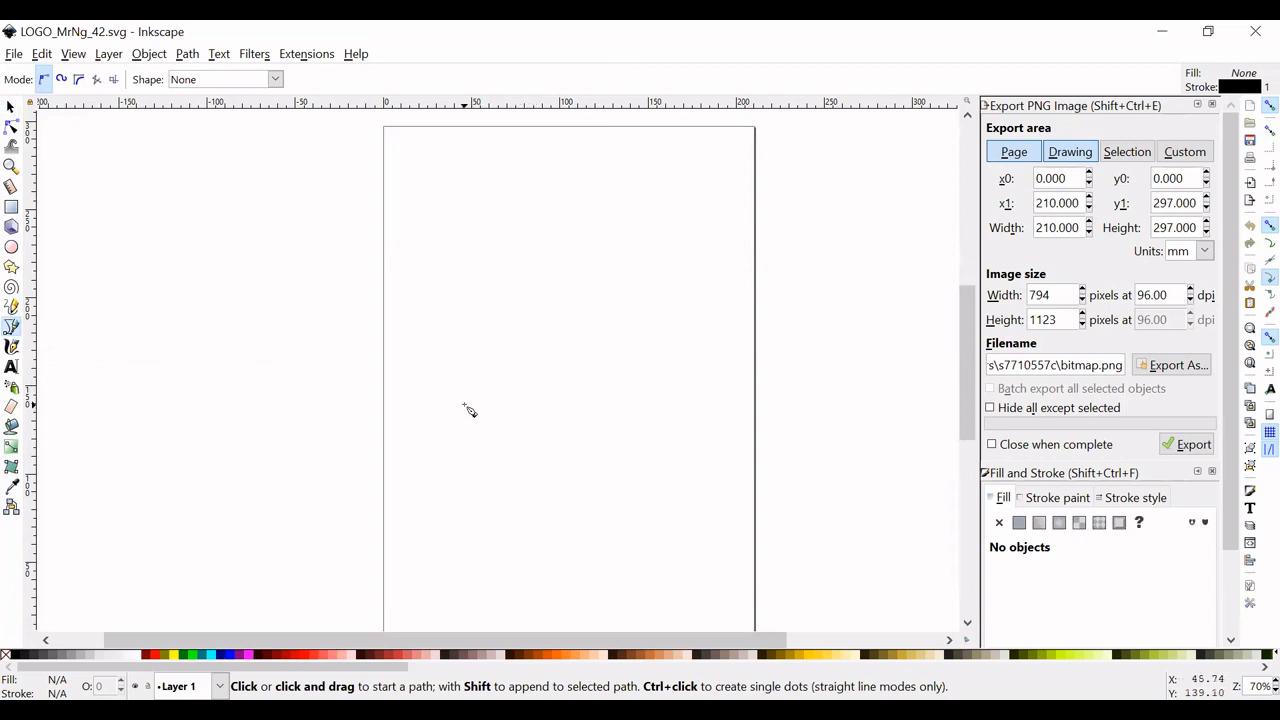
scroll(487, 417, "up", 2)
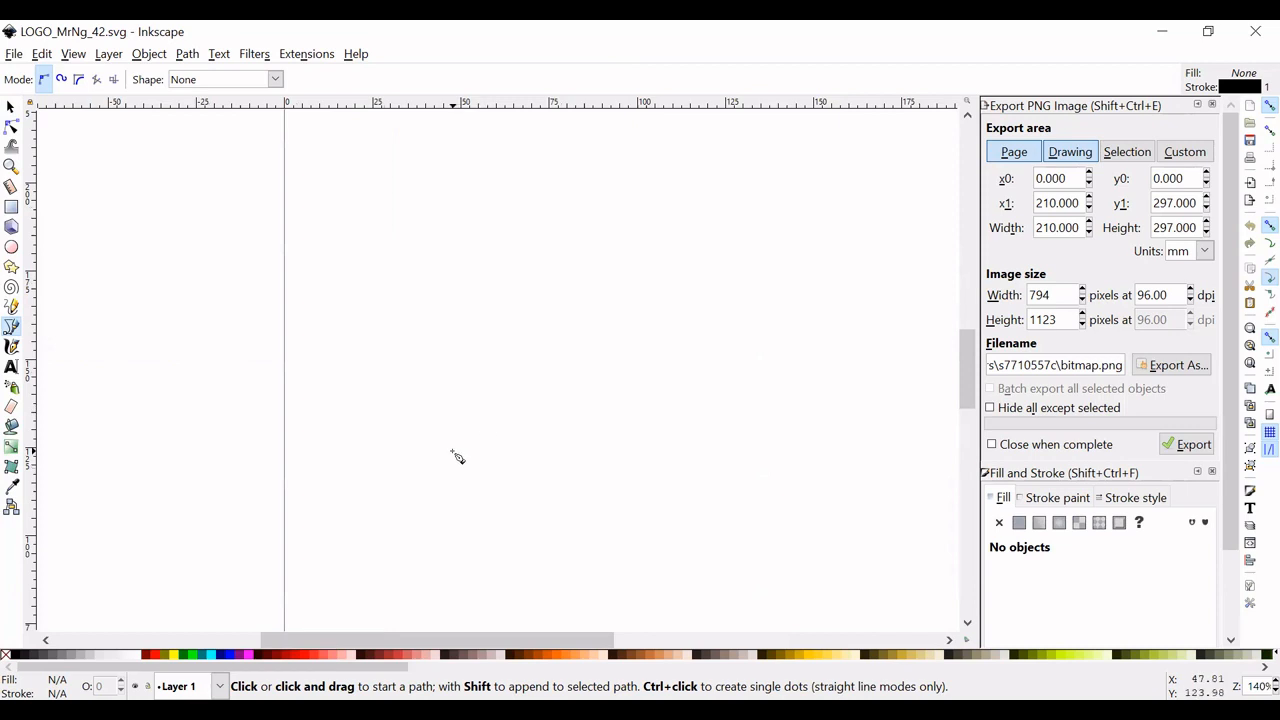
scroll(500, 447, "down", 2)
scroll(500, 447, "up", 1)
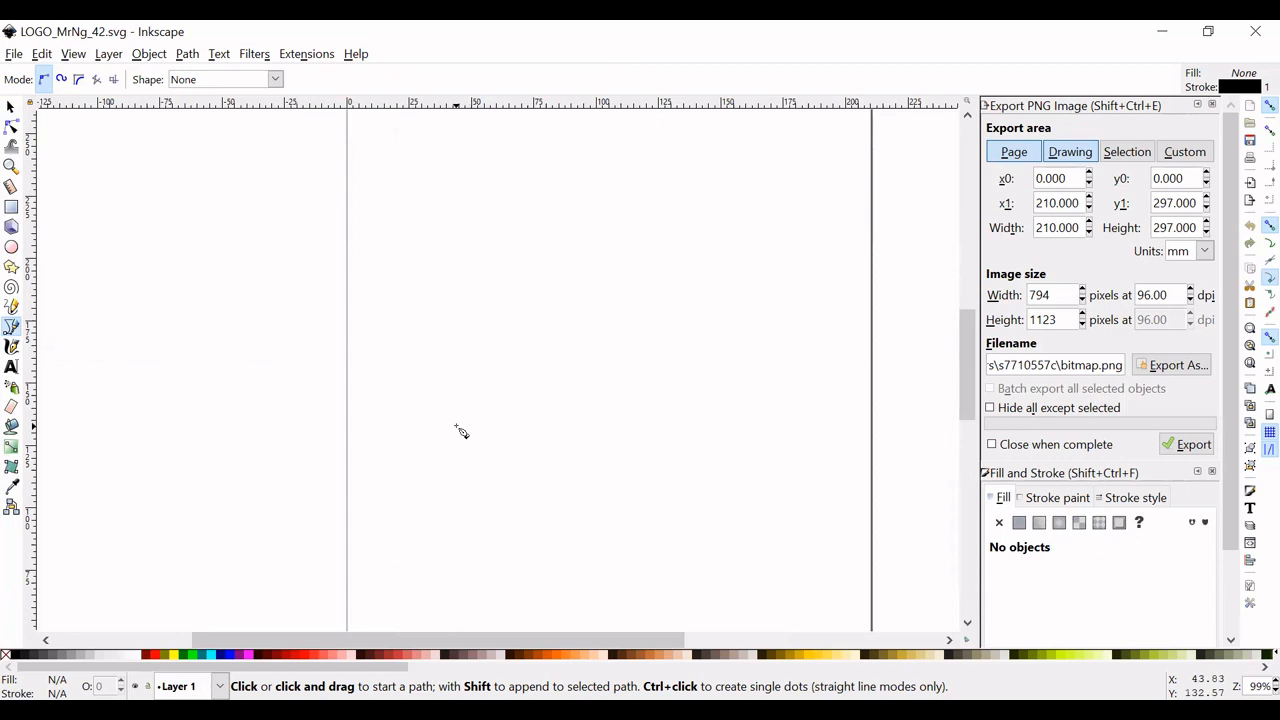
left_click(456, 426)
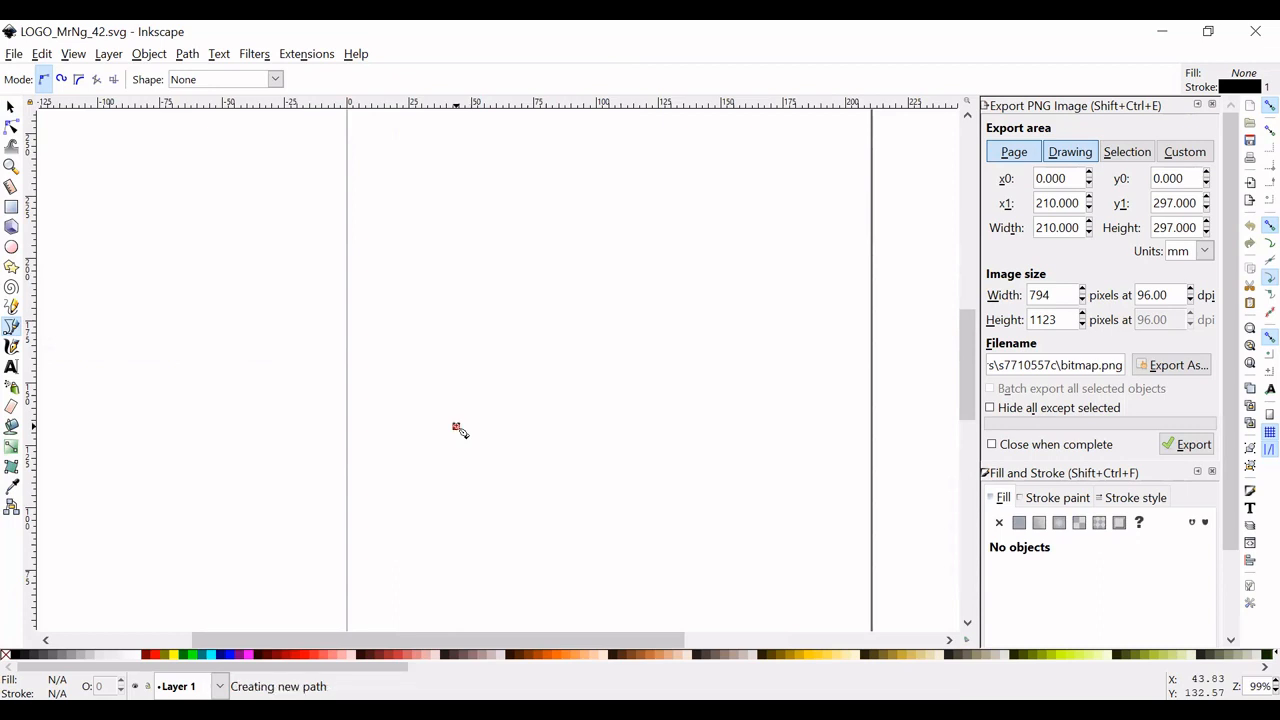
left_click(455, 318)
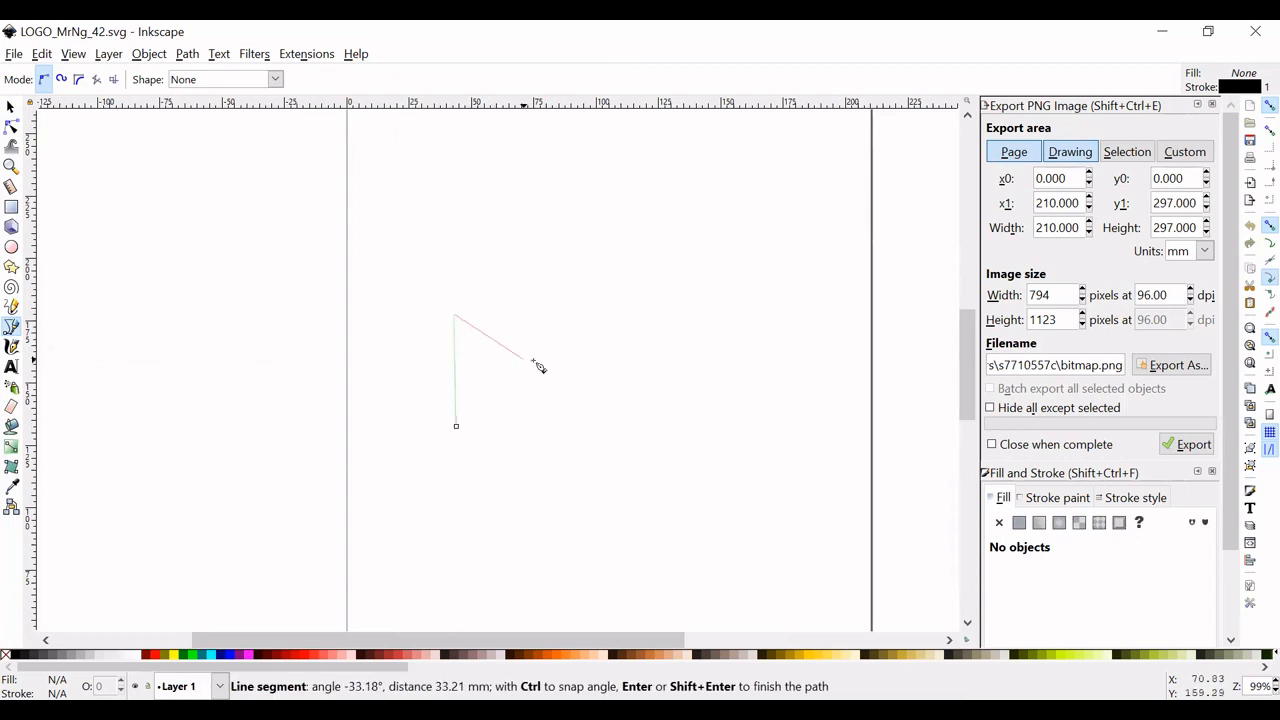
left_click(603, 361)
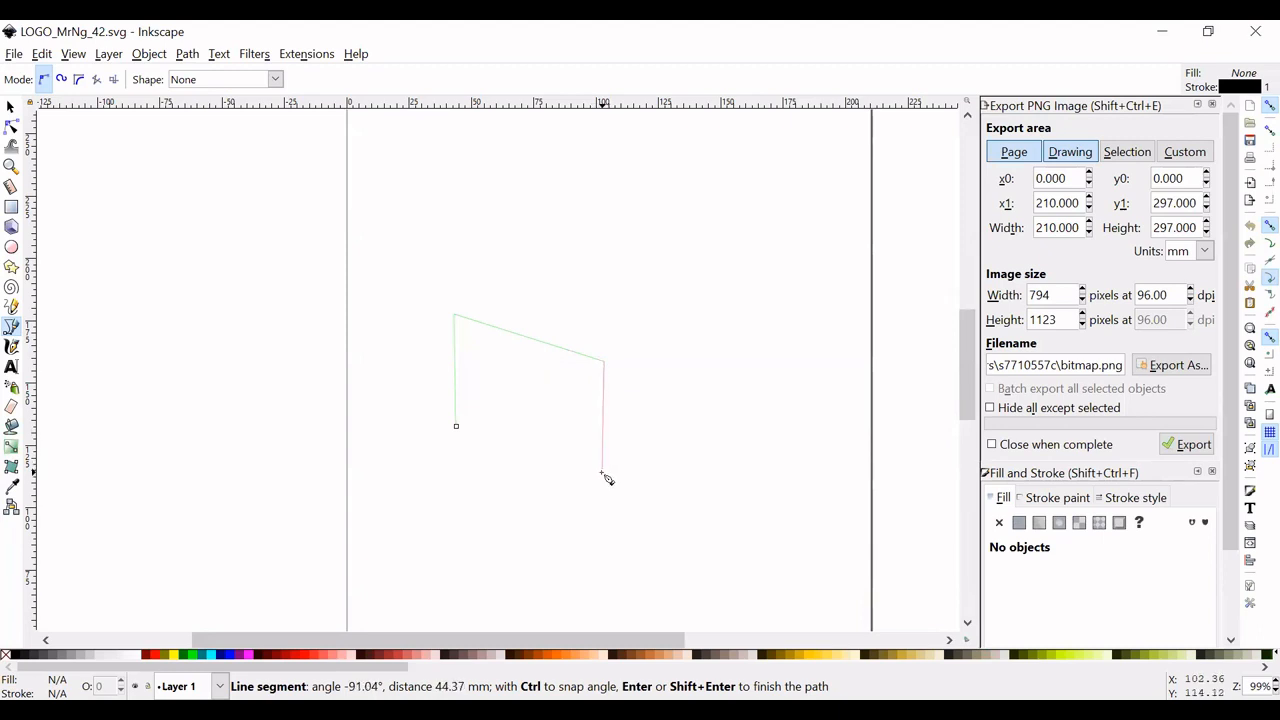
left_click(602, 470)
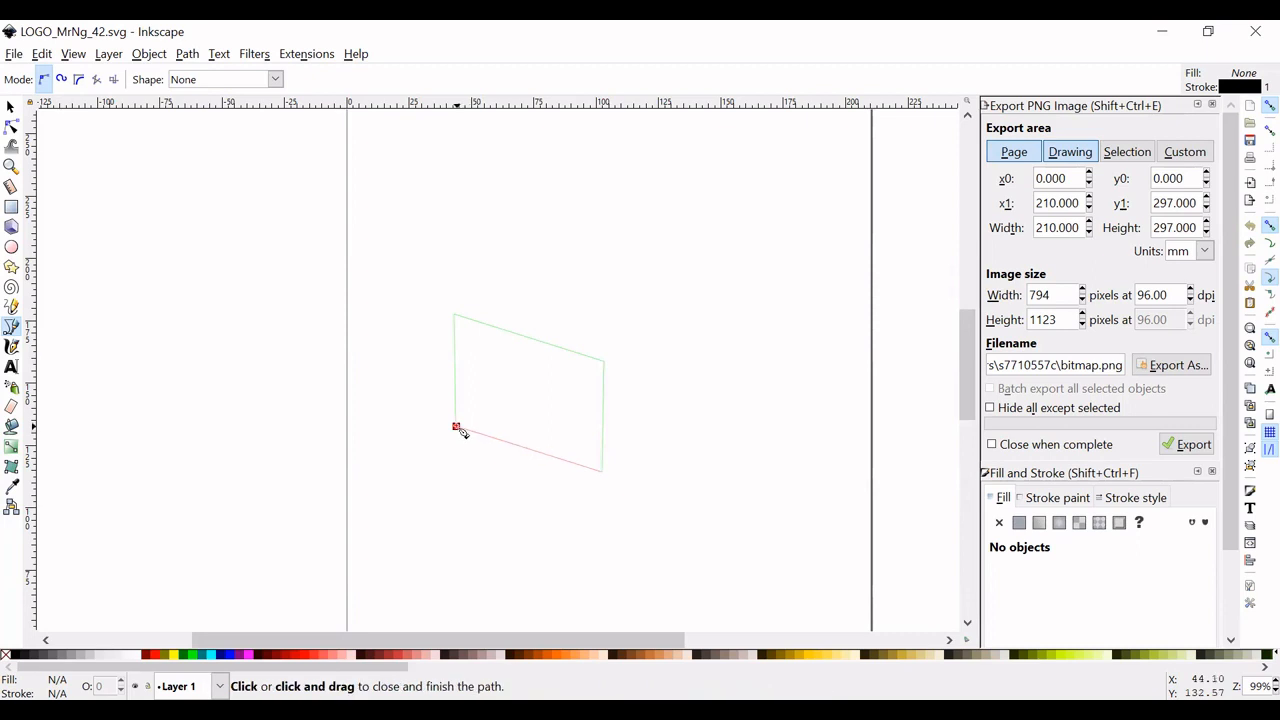
left_click(456, 428)
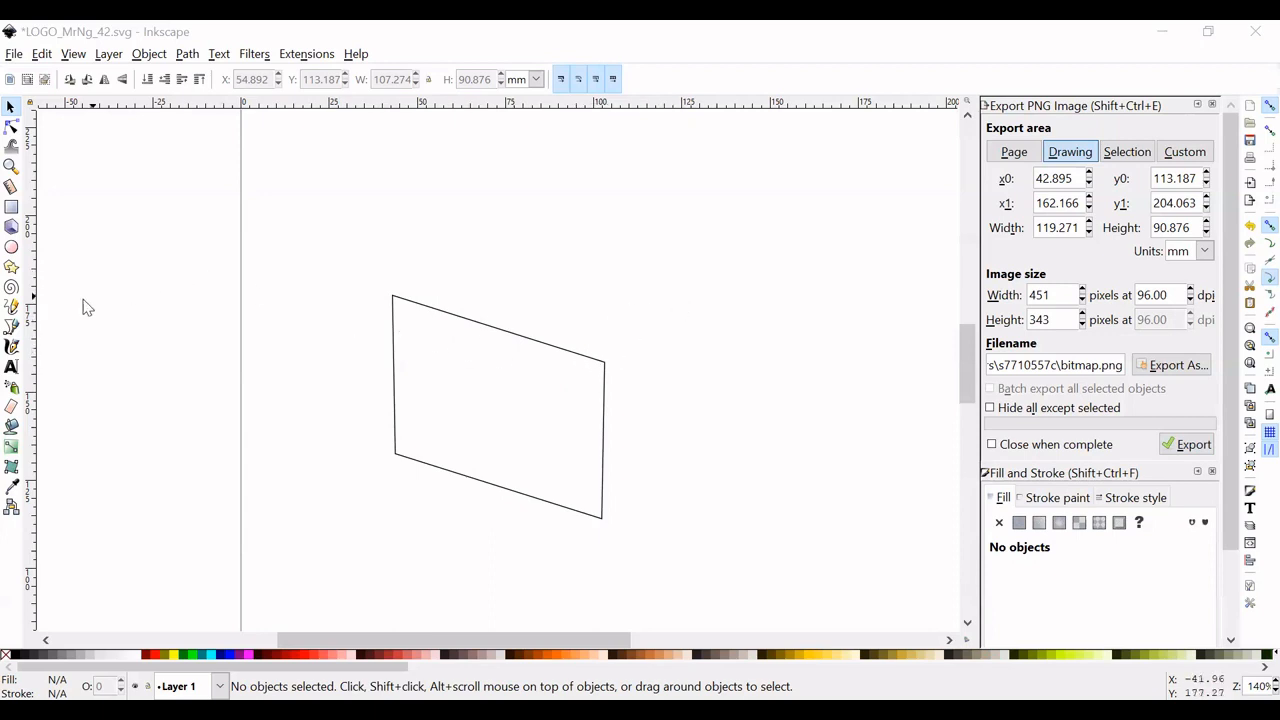
- Draw a closed five-sided gable wall about 46 mm wide and 74 mm high, snapped to the side wall's right edge
left_click(12, 326)
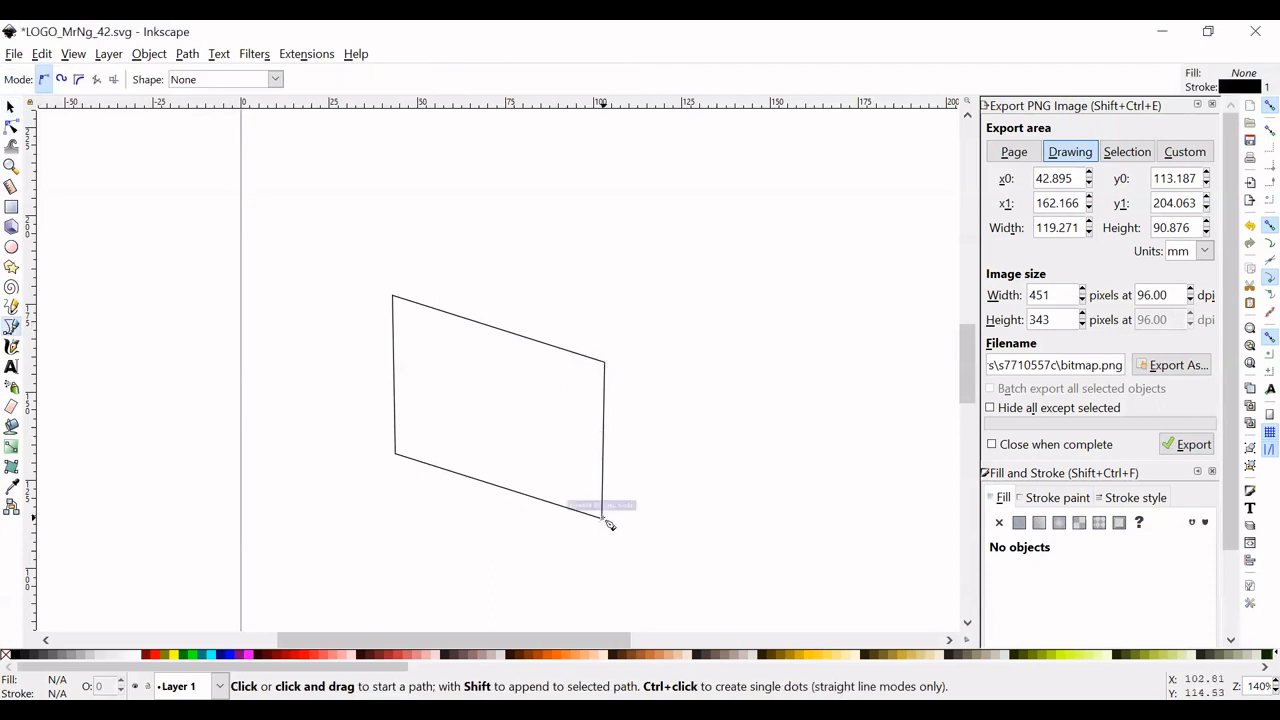
scroll(610, 525, "up", 1)
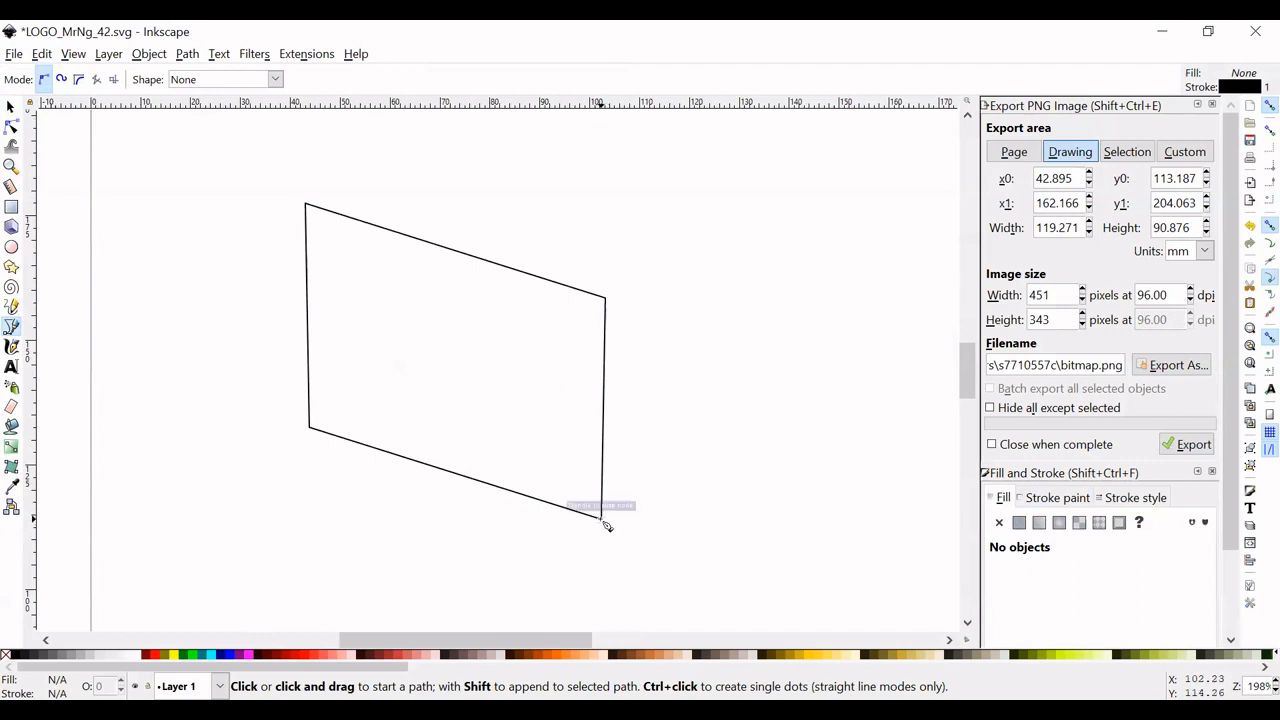
scroll(607, 525, "up", 1)
left_click(603, 573)
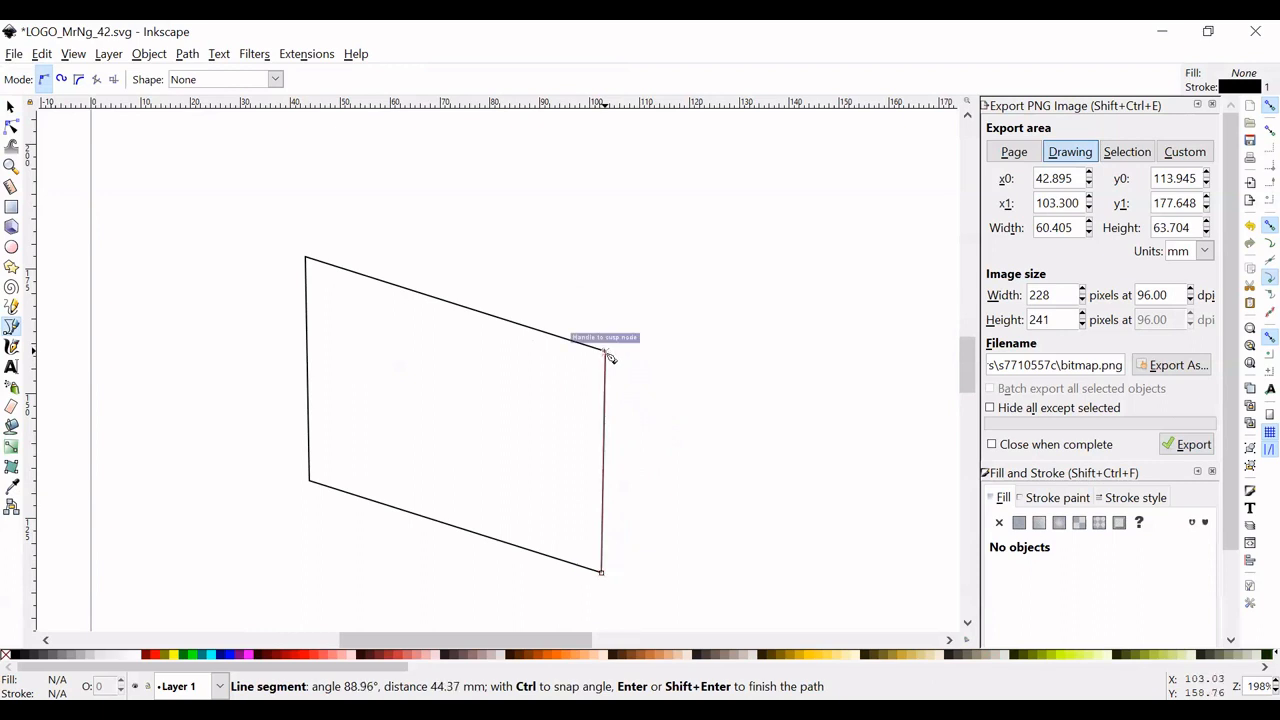
left_click(606, 352)
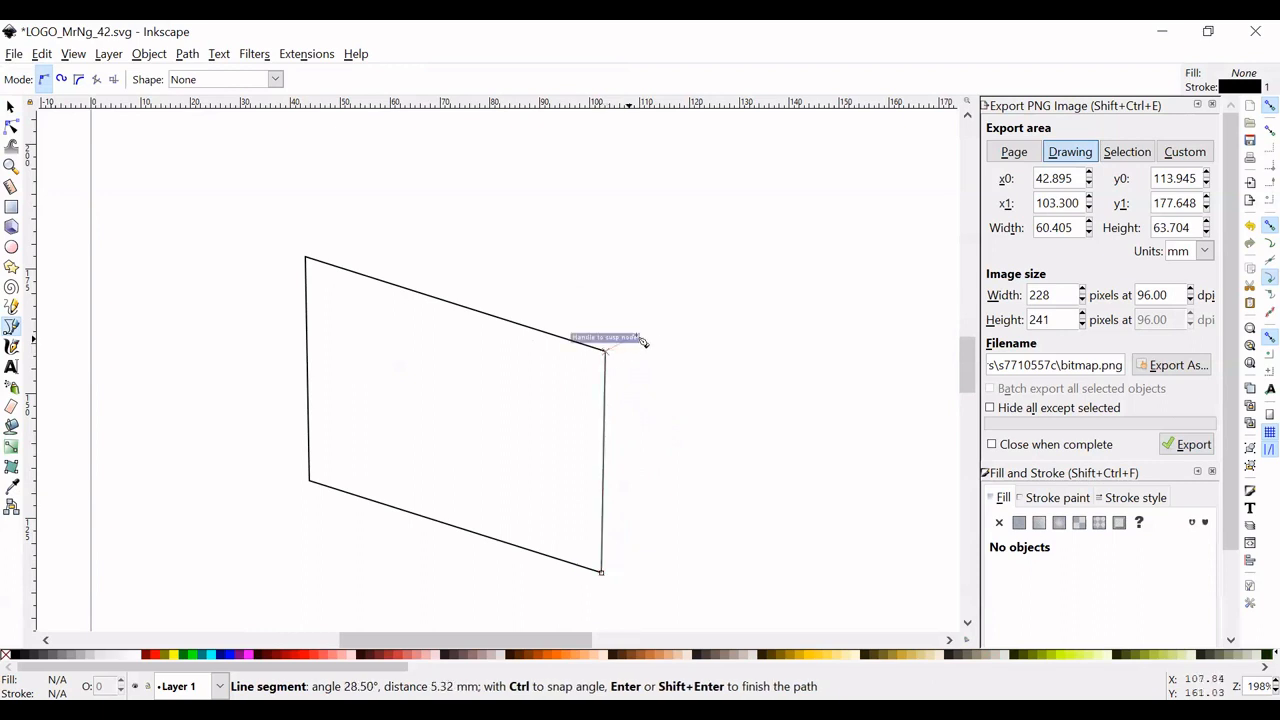
left_click(711, 210)
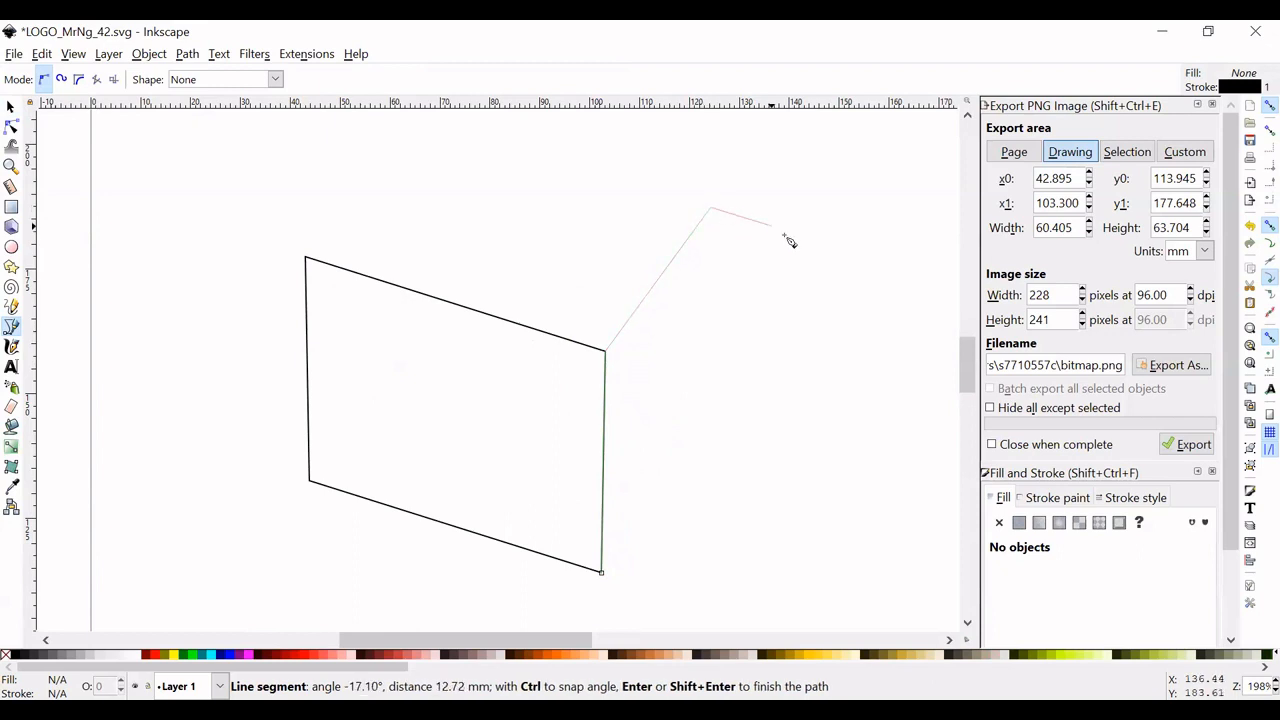
left_click(831, 286)
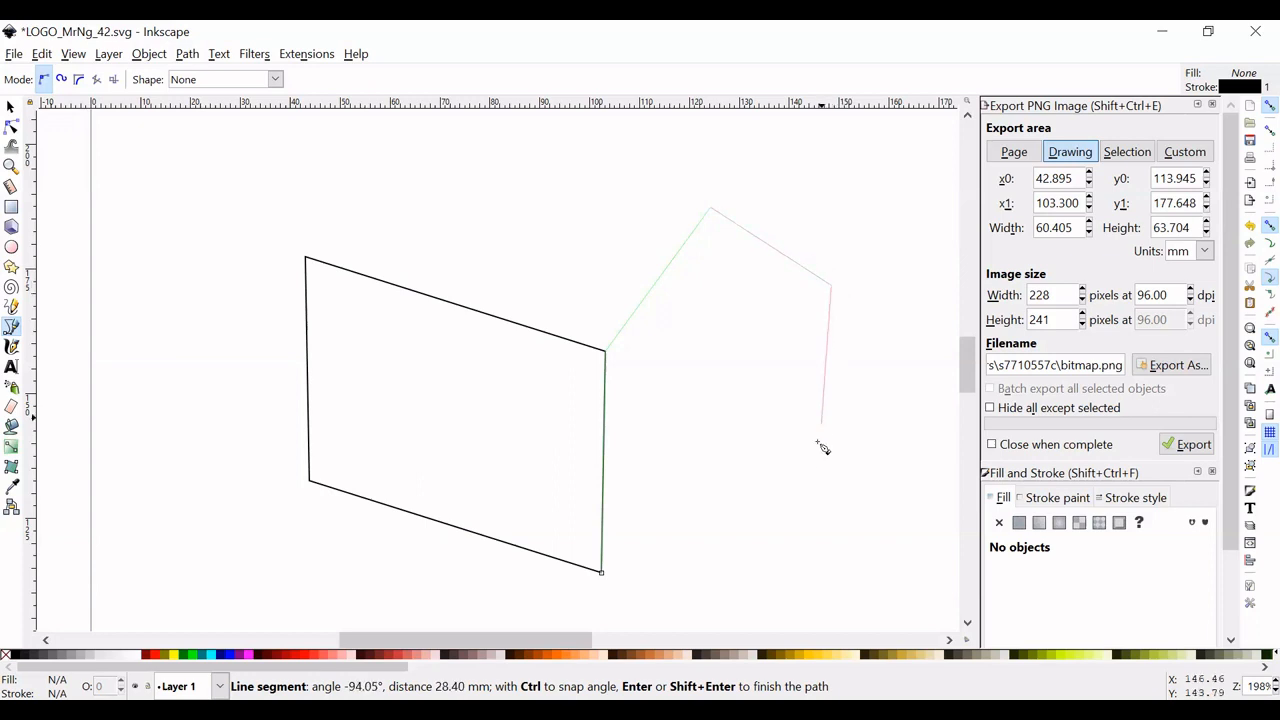
left_click(828, 503)
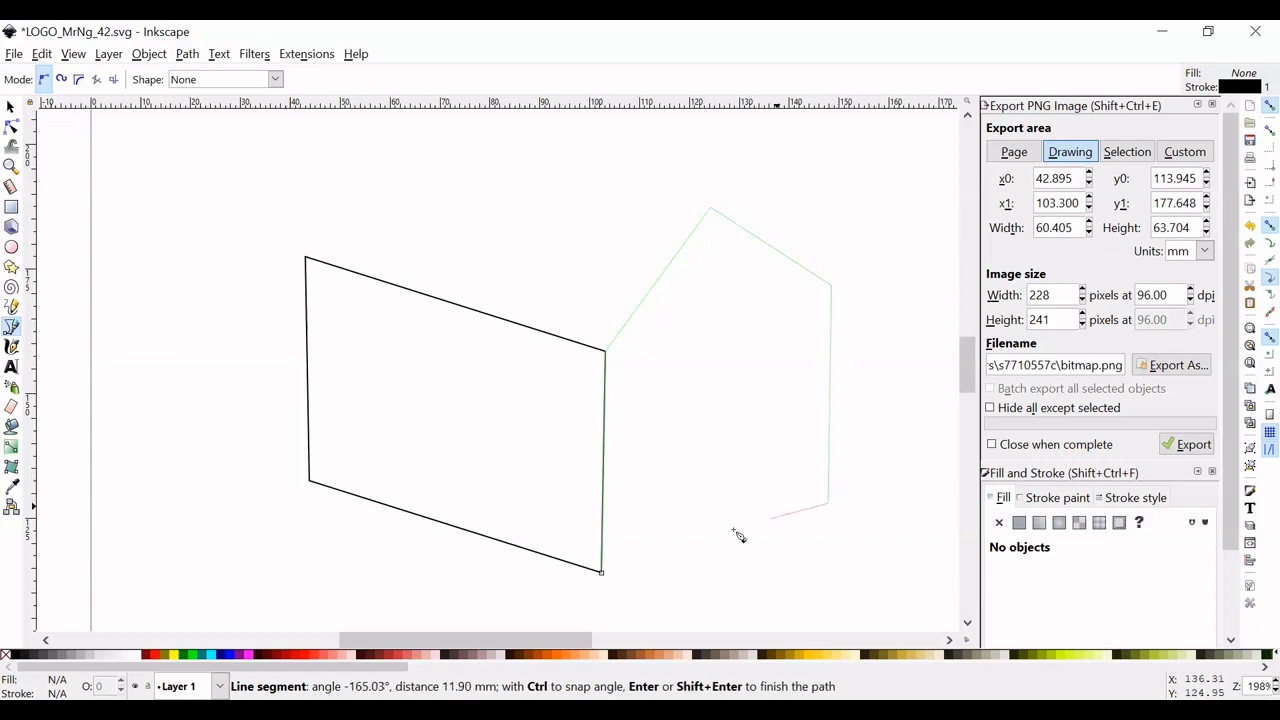
left_click(602, 573)
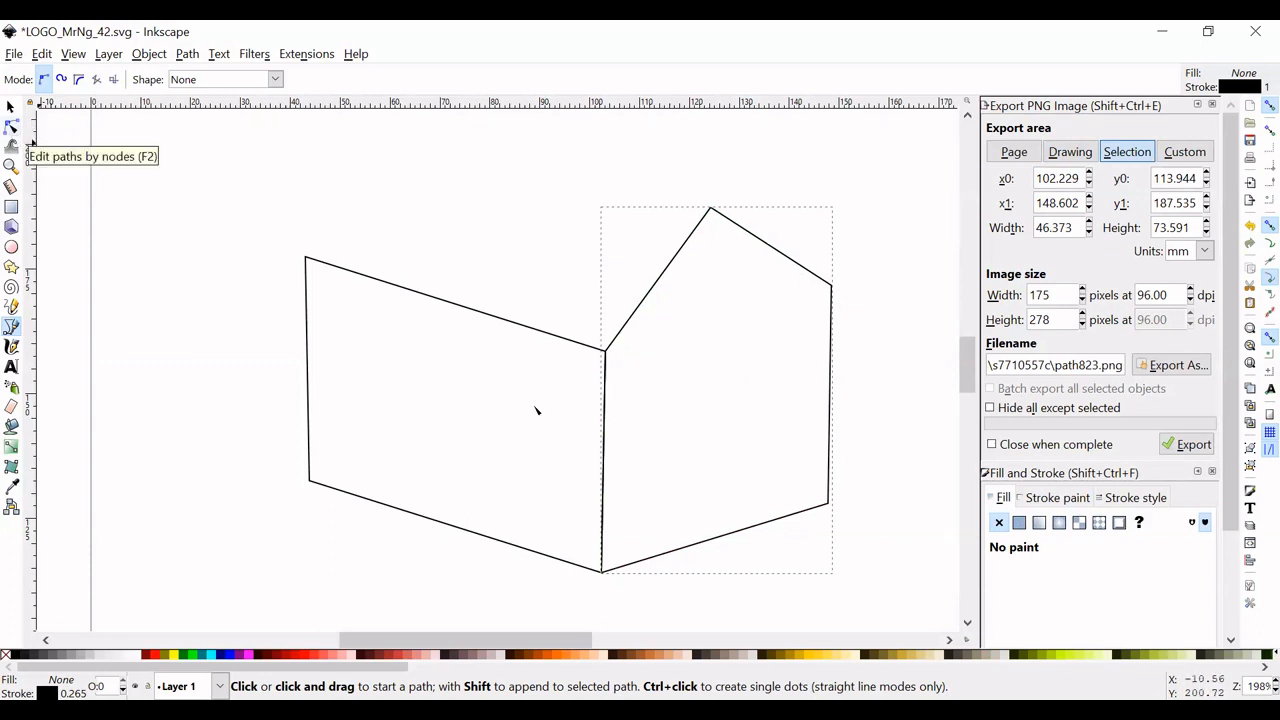
- Move the gable wall's lower outer corner node to about X 148.6, Y 128.7 mm to straighten the outer edge, and deselect the path
key("F2")
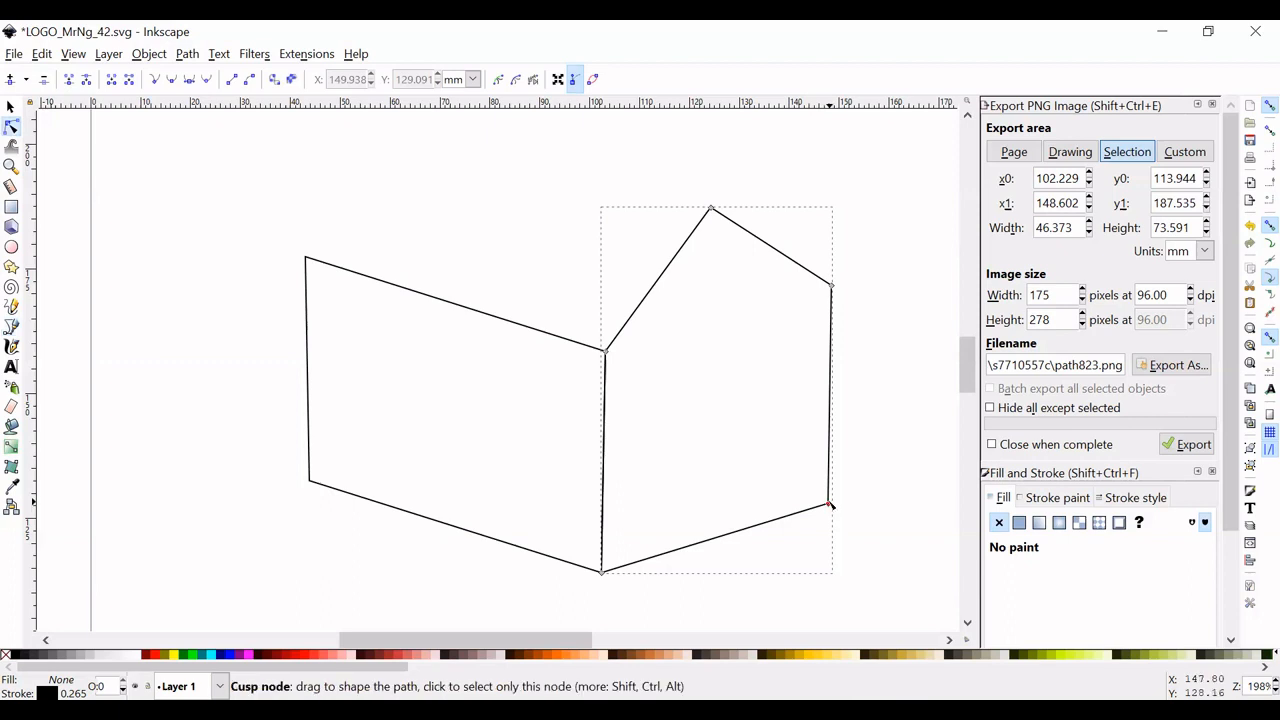
left_click_drag(830, 505, 832, 500)
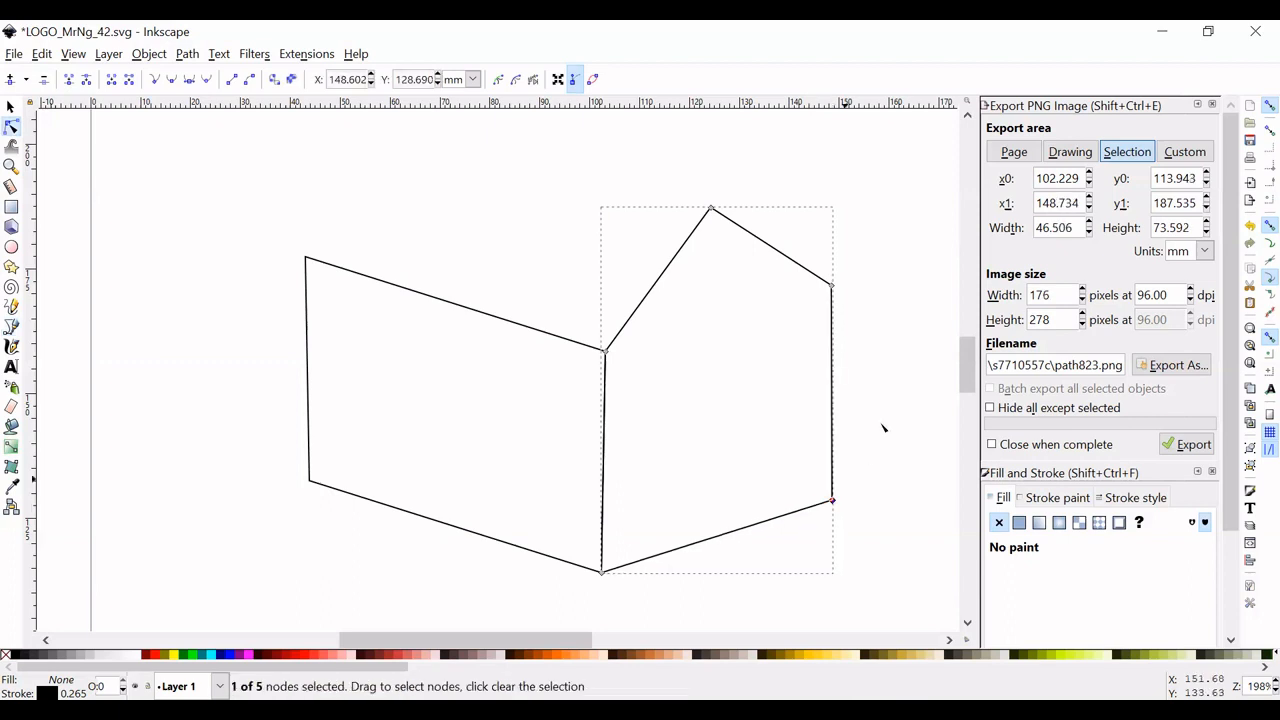
left_click(12, 330)
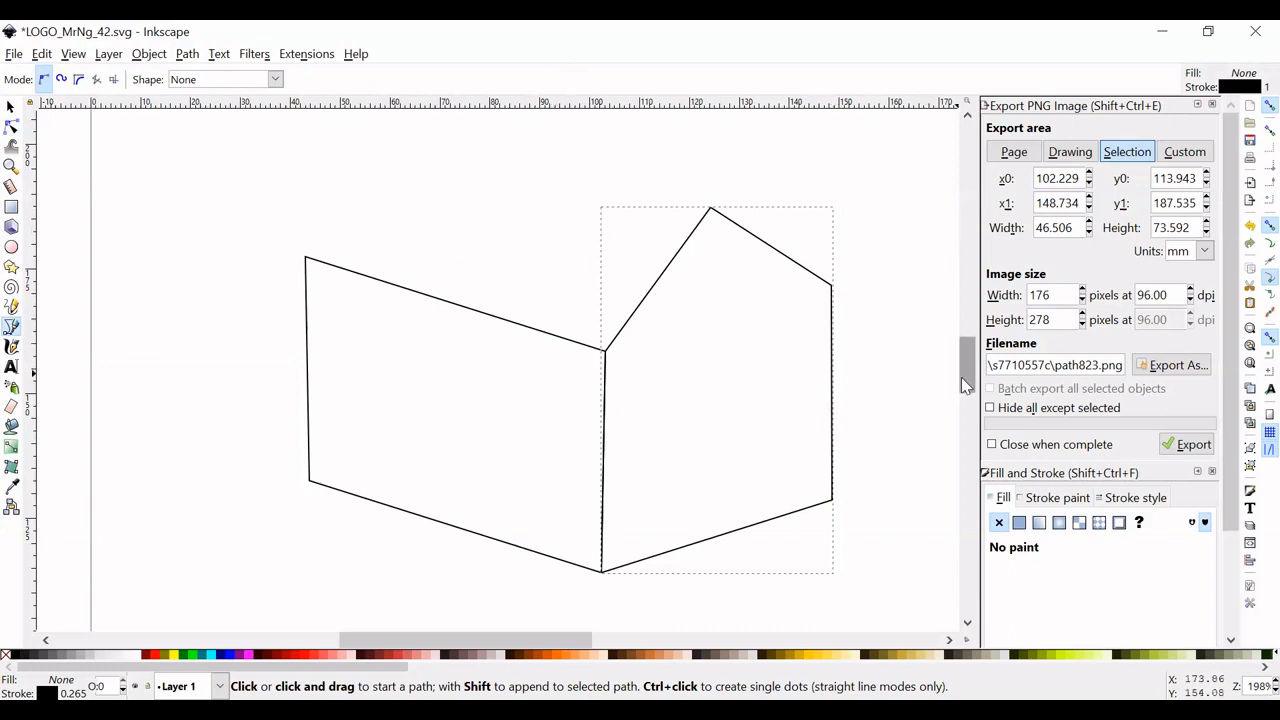
left_click_drag(961, 377, 963, 378)
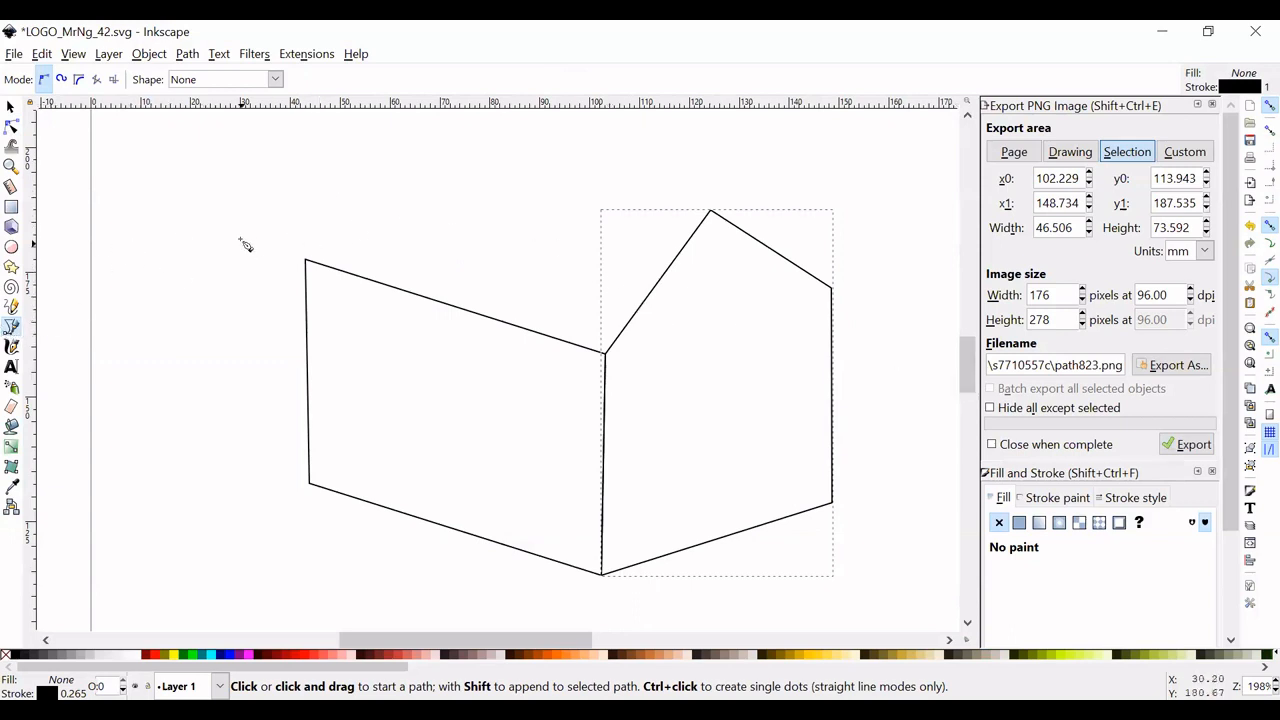
left_click(11, 106)
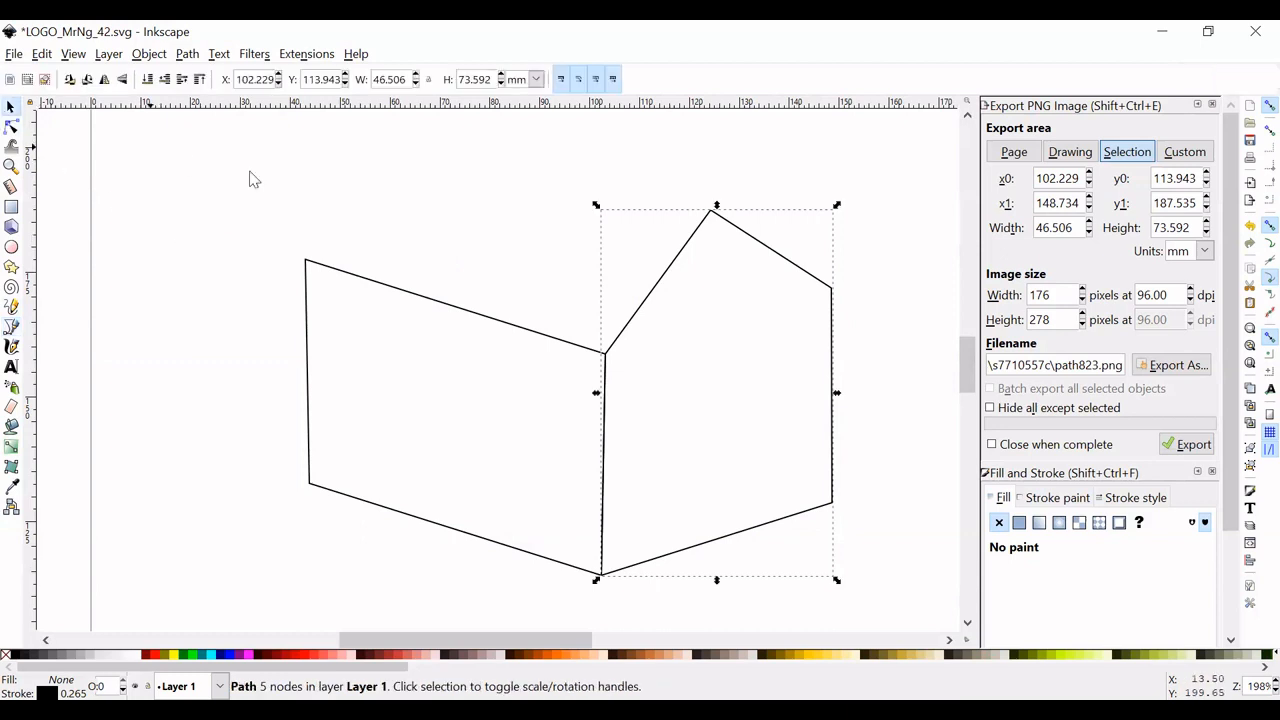
left_click(314, 180)
- Draw a closed four-sided roof about 82 mm wide and 46 mm high, snapped to the side wall's upper edge and the gable's slope
left_click(12, 327)
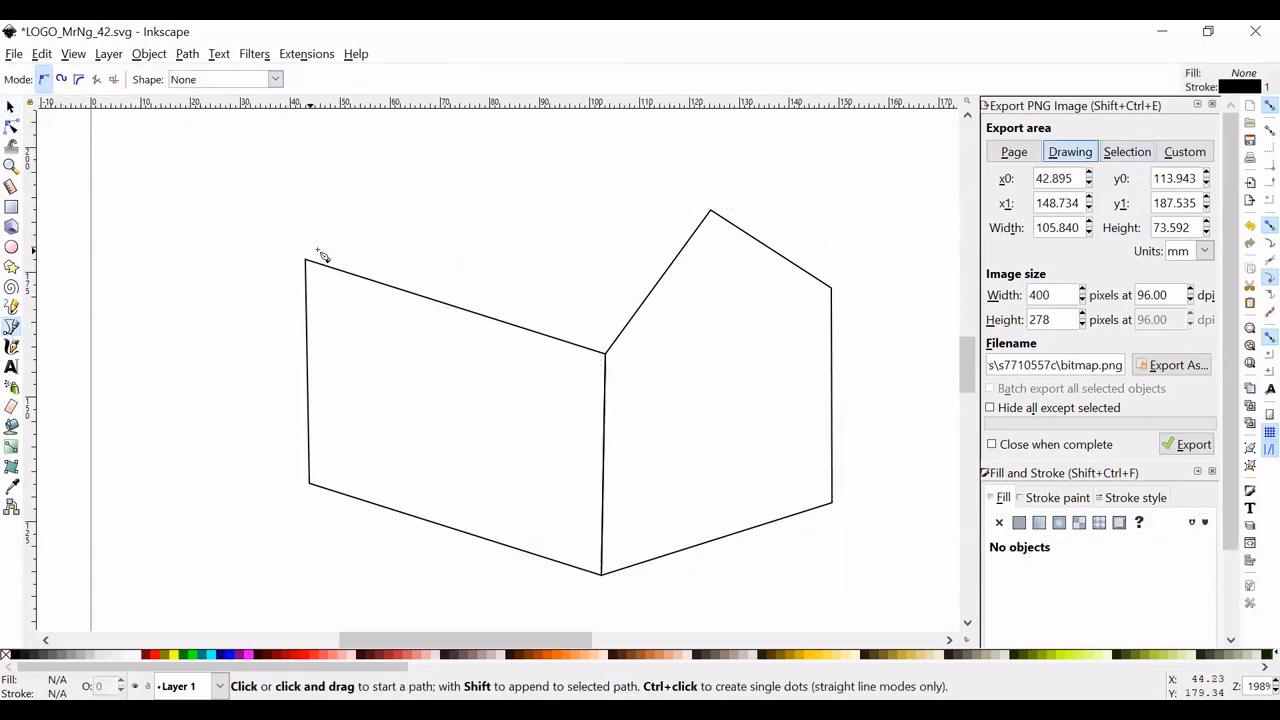
scroll(322, 262, "up", 1)
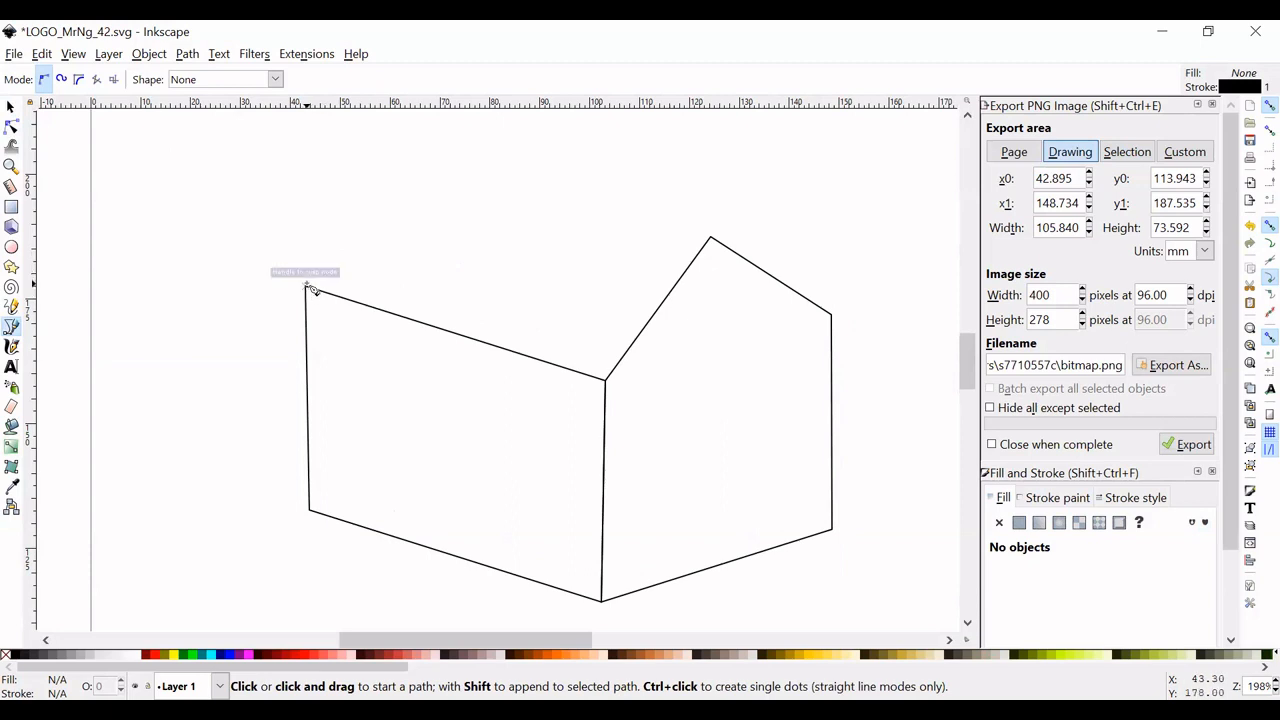
left_click(308, 287)
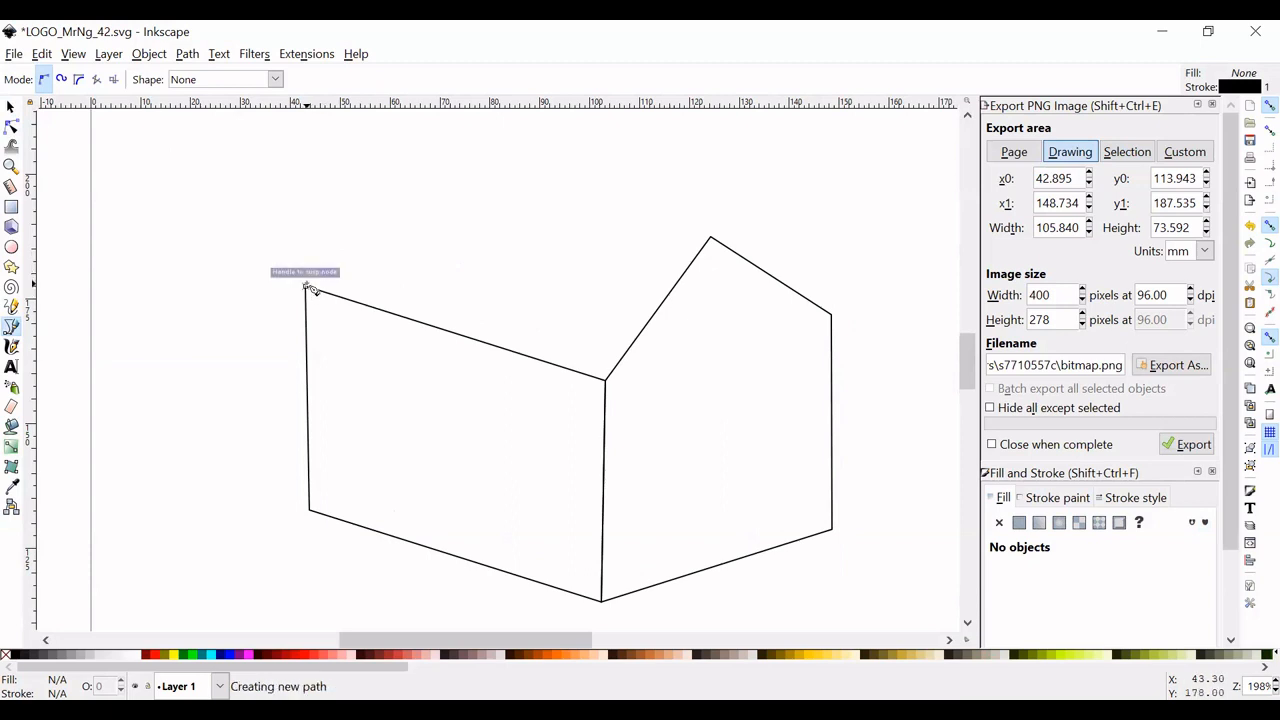
left_click(605, 380)
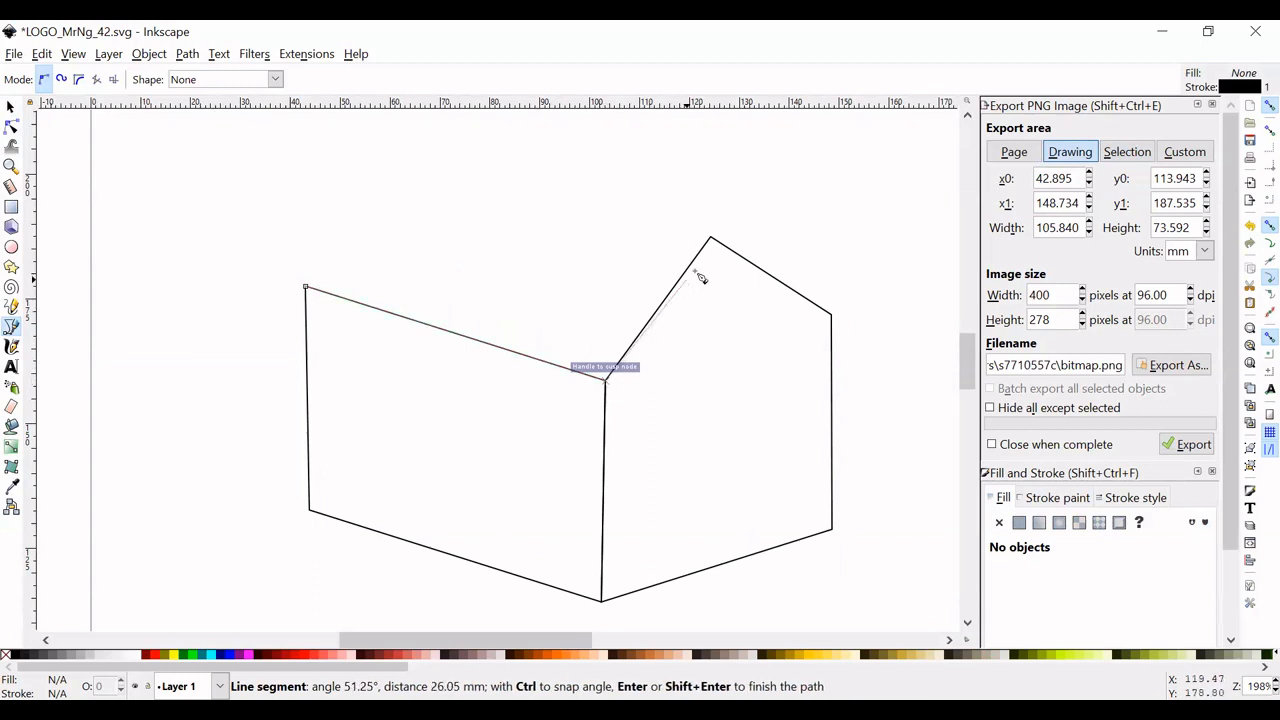
left_click(712, 237)
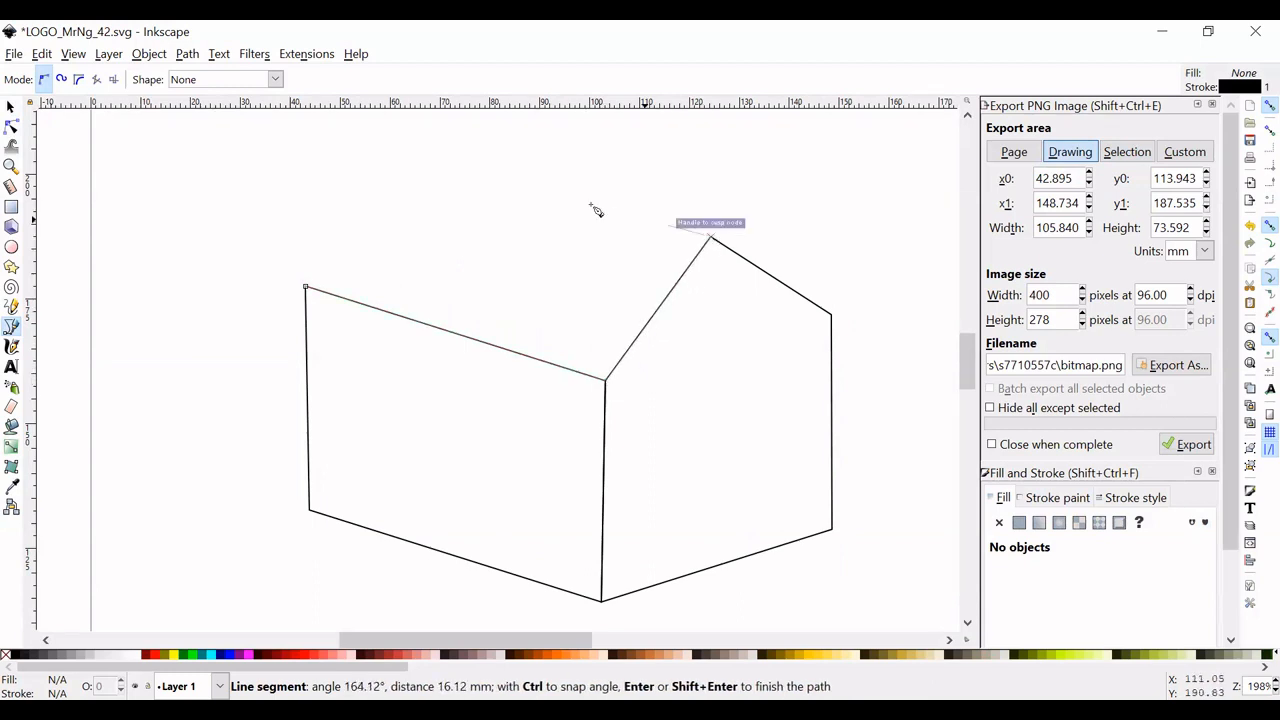
left_click(414, 155)
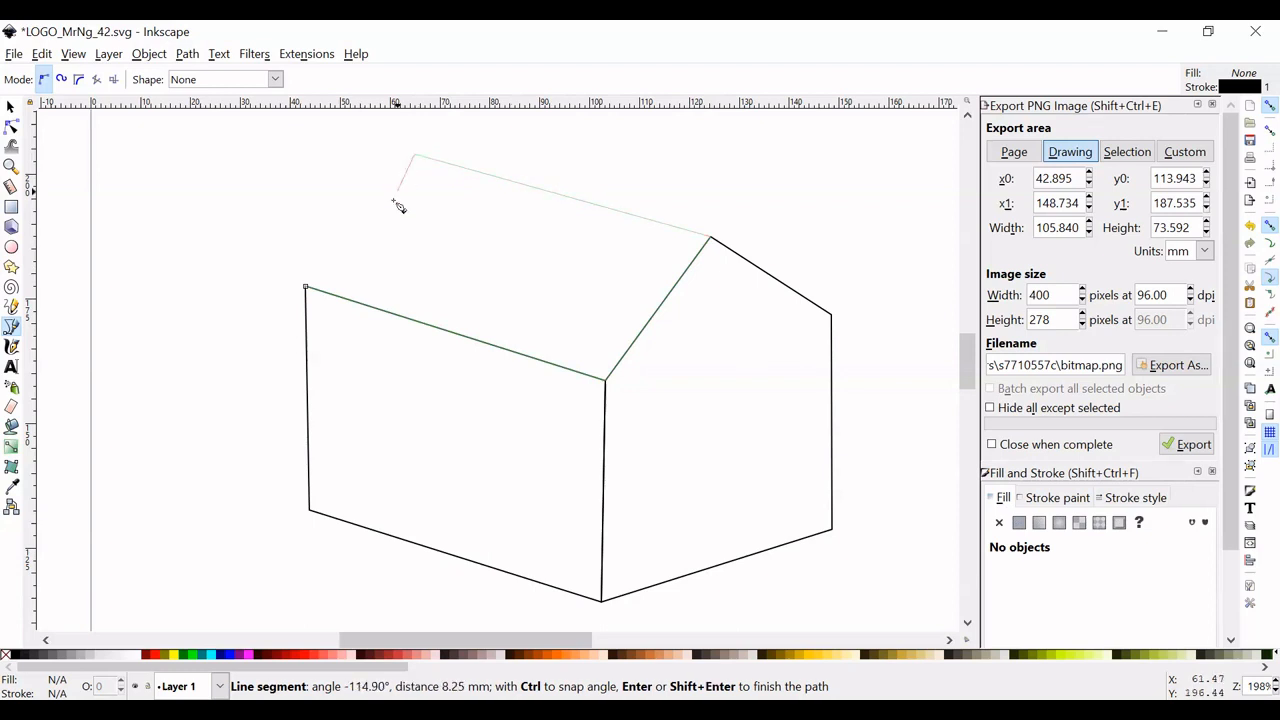
left_click(306, 288)
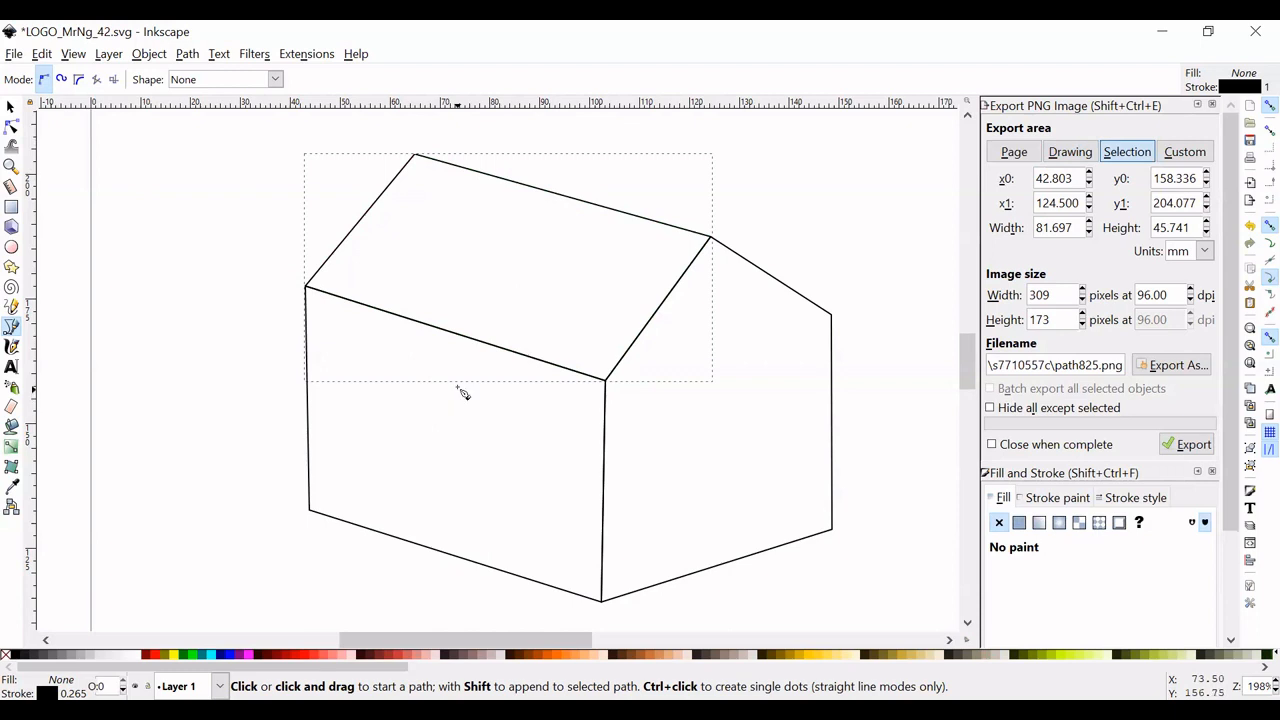
left_click(11, 107)
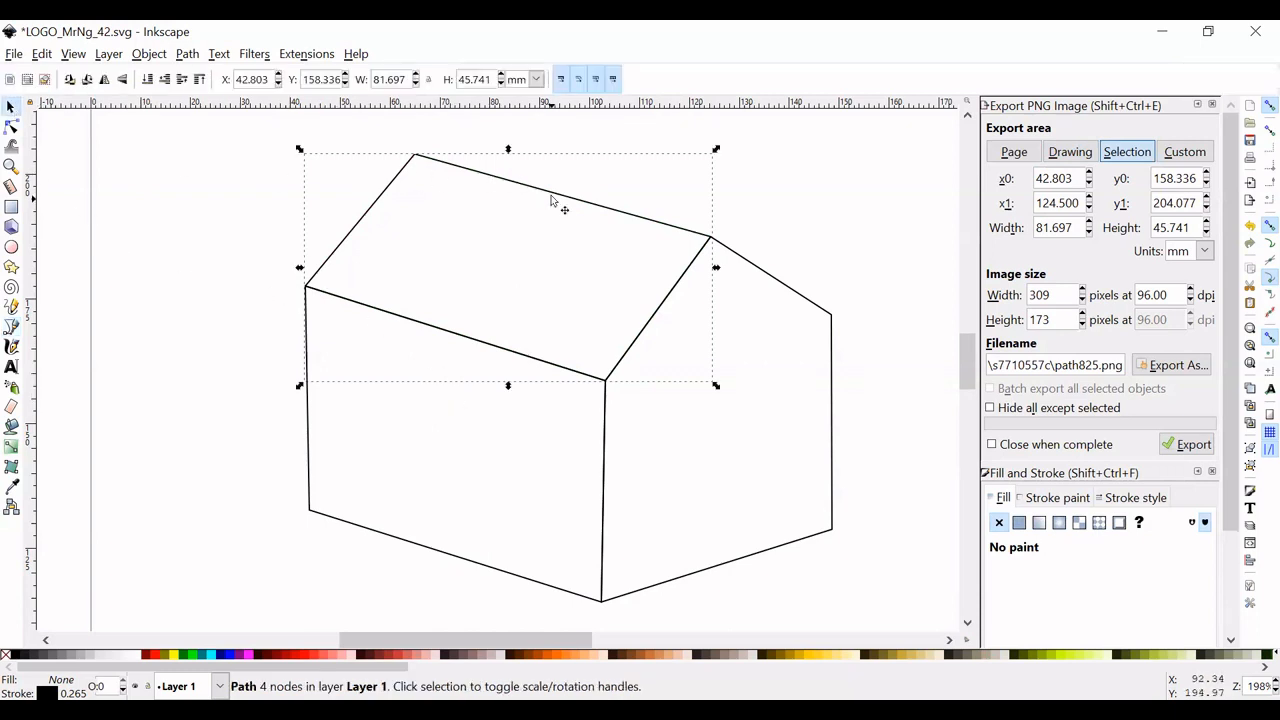
- Try moving the roof up and away from the walls, and undo the move
left_click_drag(571, 203, 546, 174)
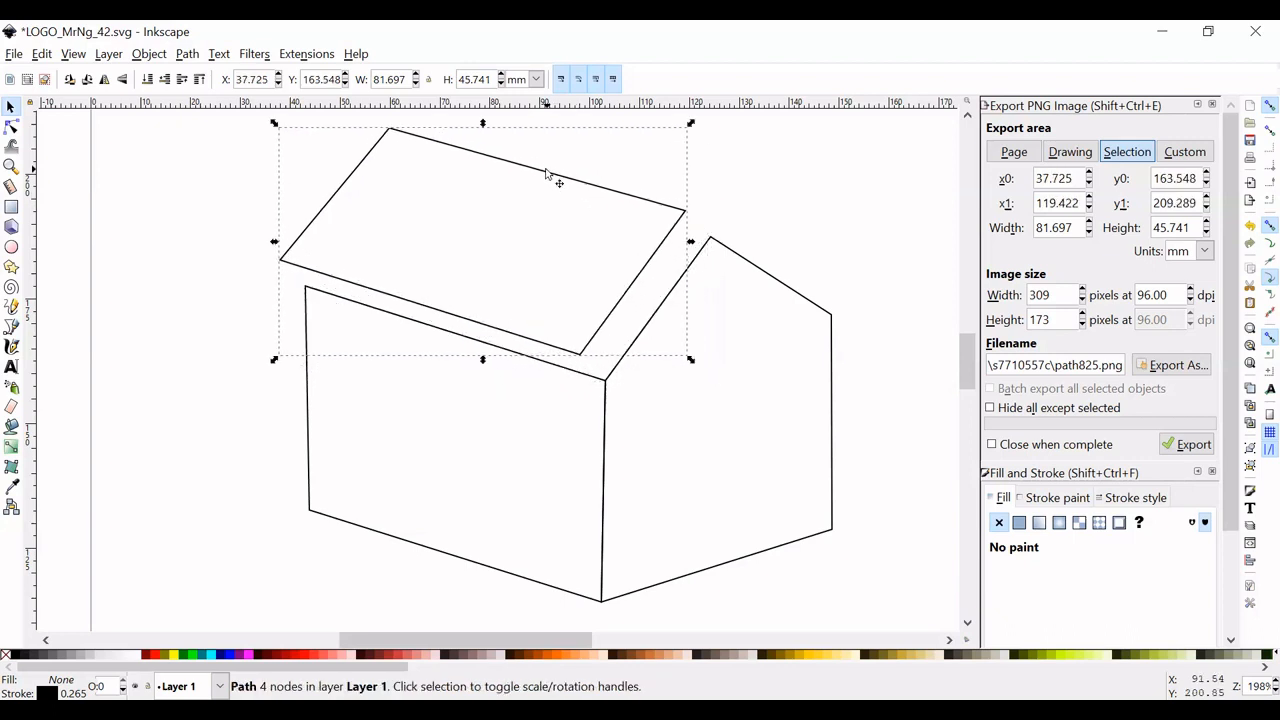
key("ctrl+z")
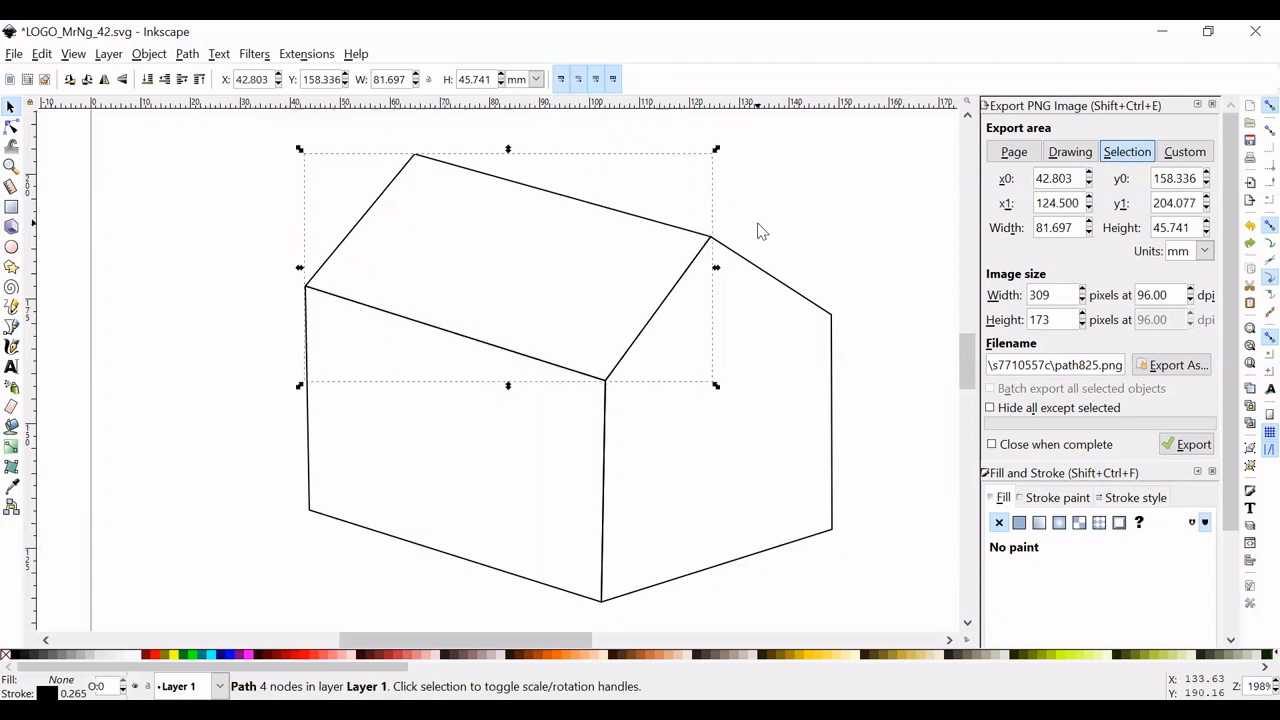
- Fill the roof with navy (RGB 0, 0, 128) and the four-sided side wall with blue (#0000FF)
left_click(225, 657)
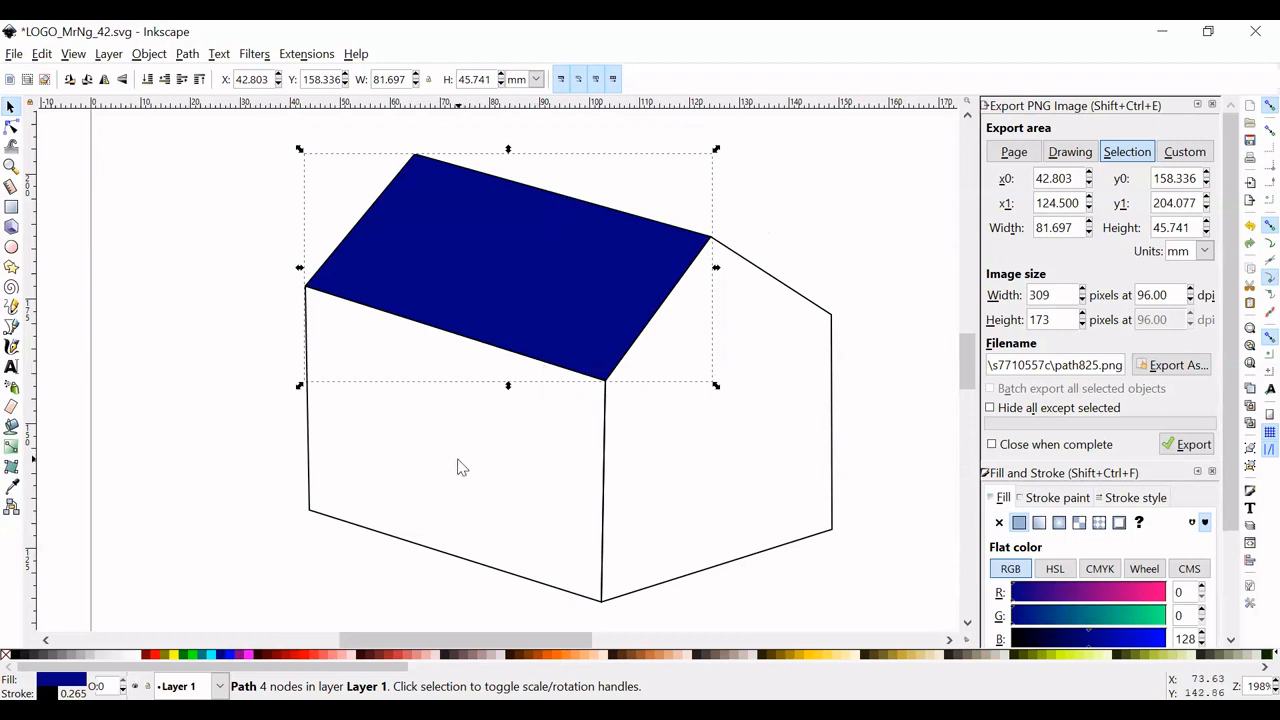
key("Escape")
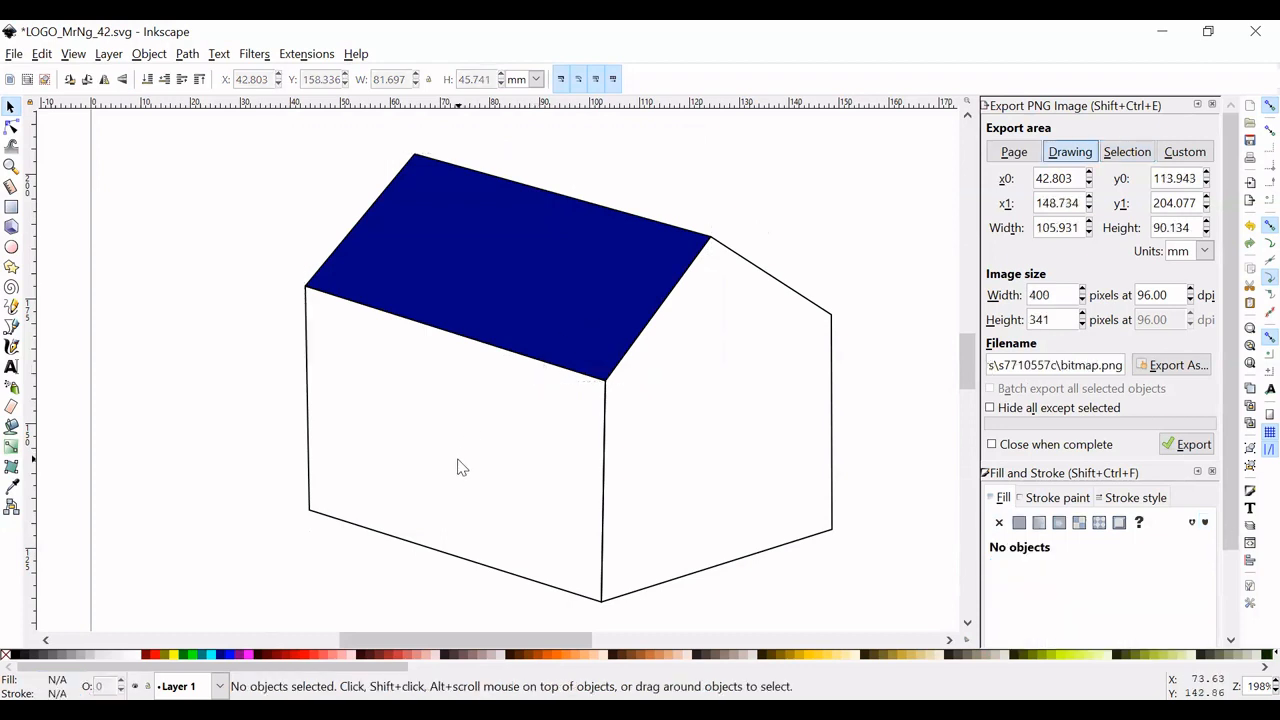
left_click(309, 407)
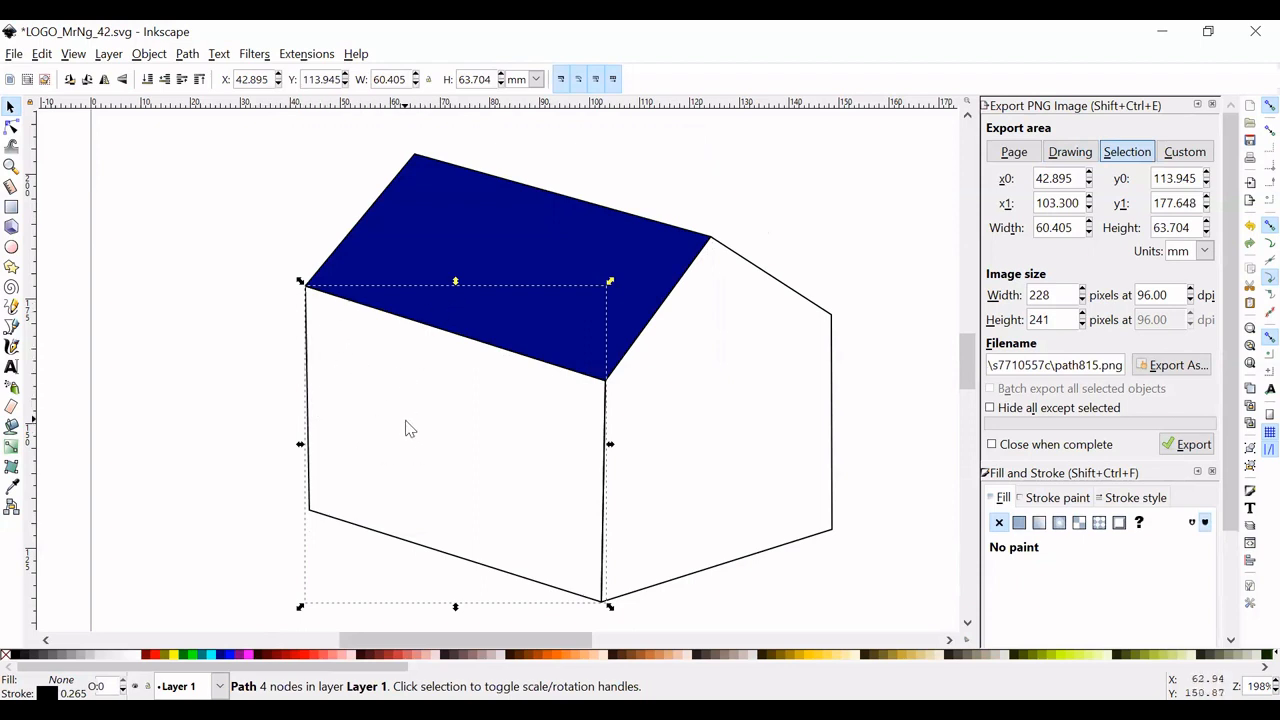
left_click(237, 659)
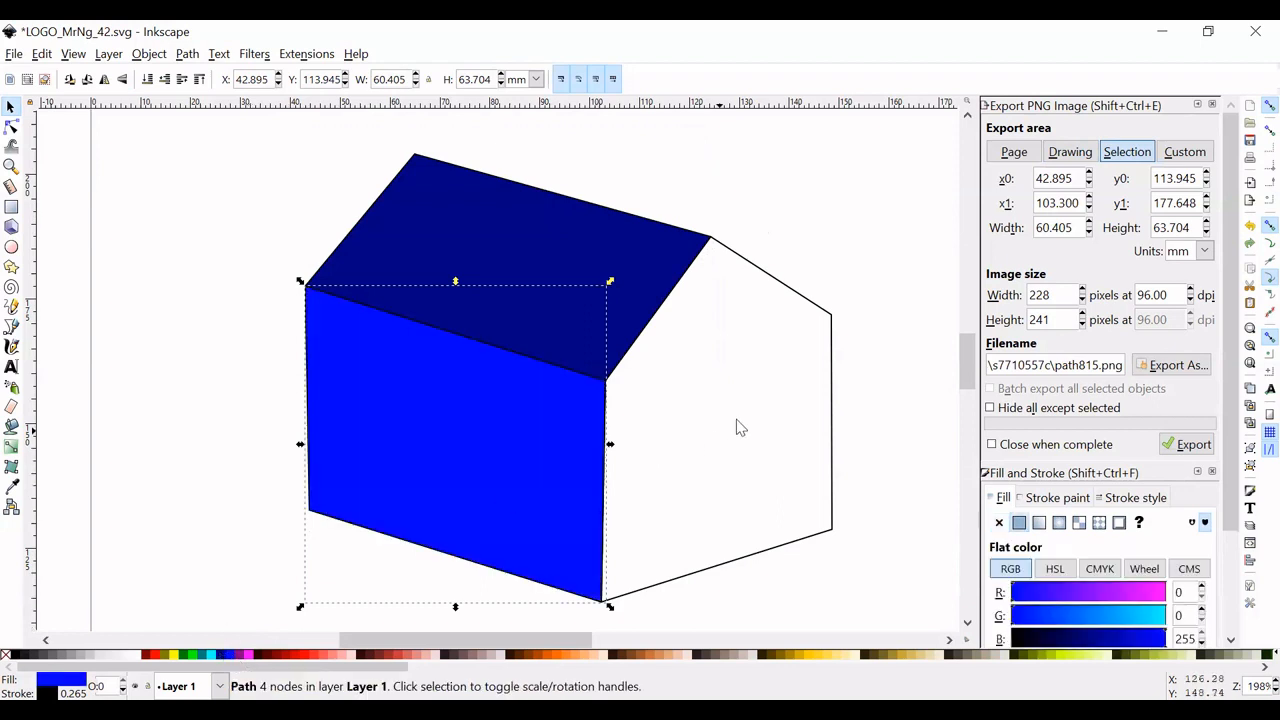
- Fill the five-sided gable wall with cyan (RGB 0, 255, 255) and deselect it
left_click(808, 306)
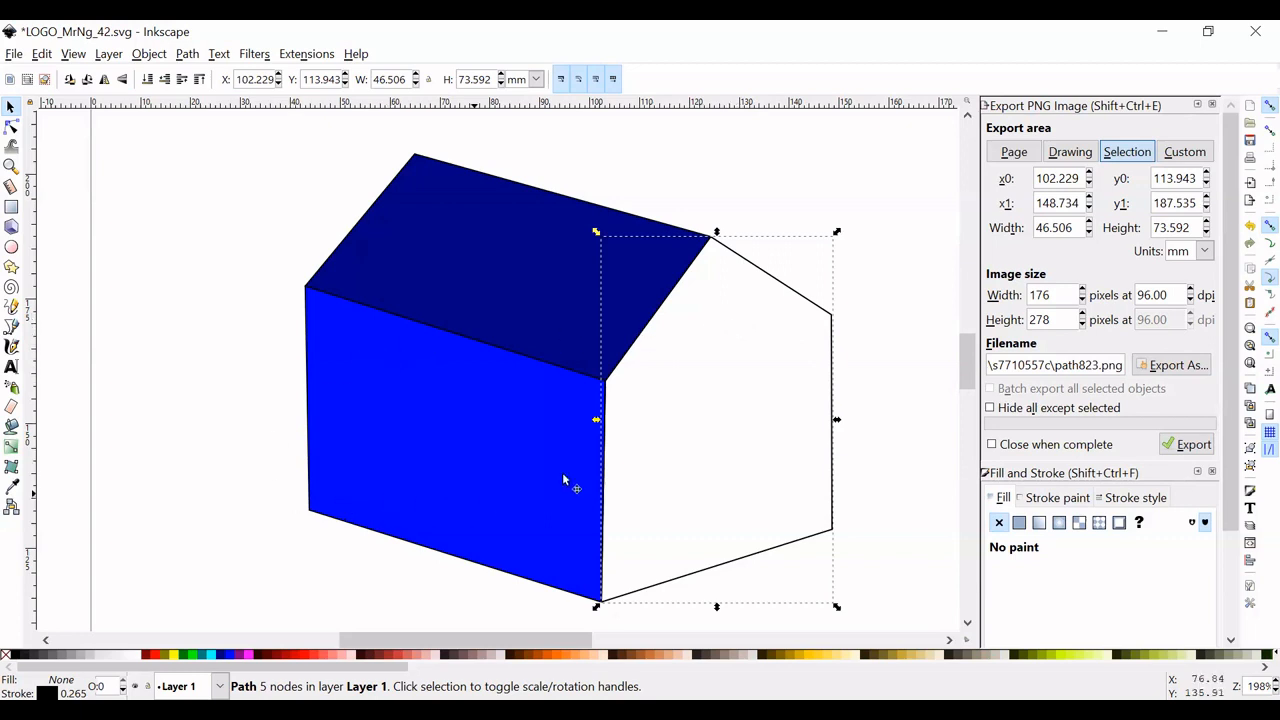
left_click(213, 655)
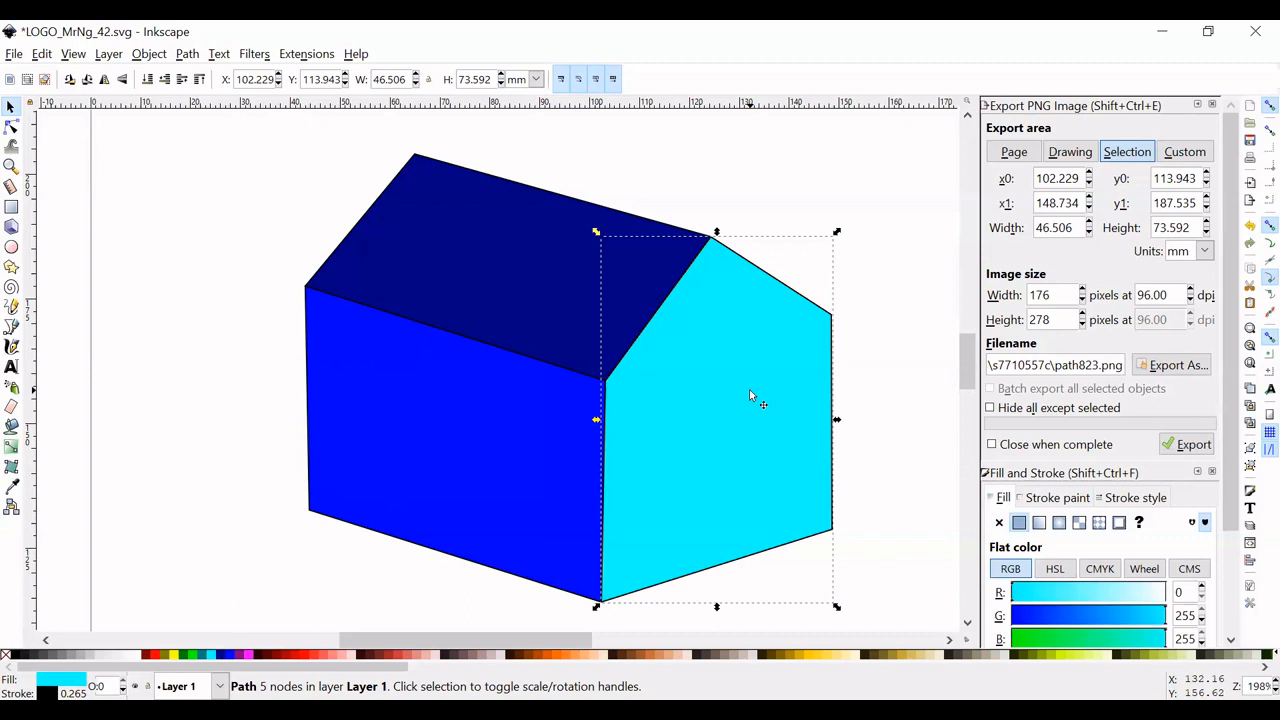
left_click(890, 303)
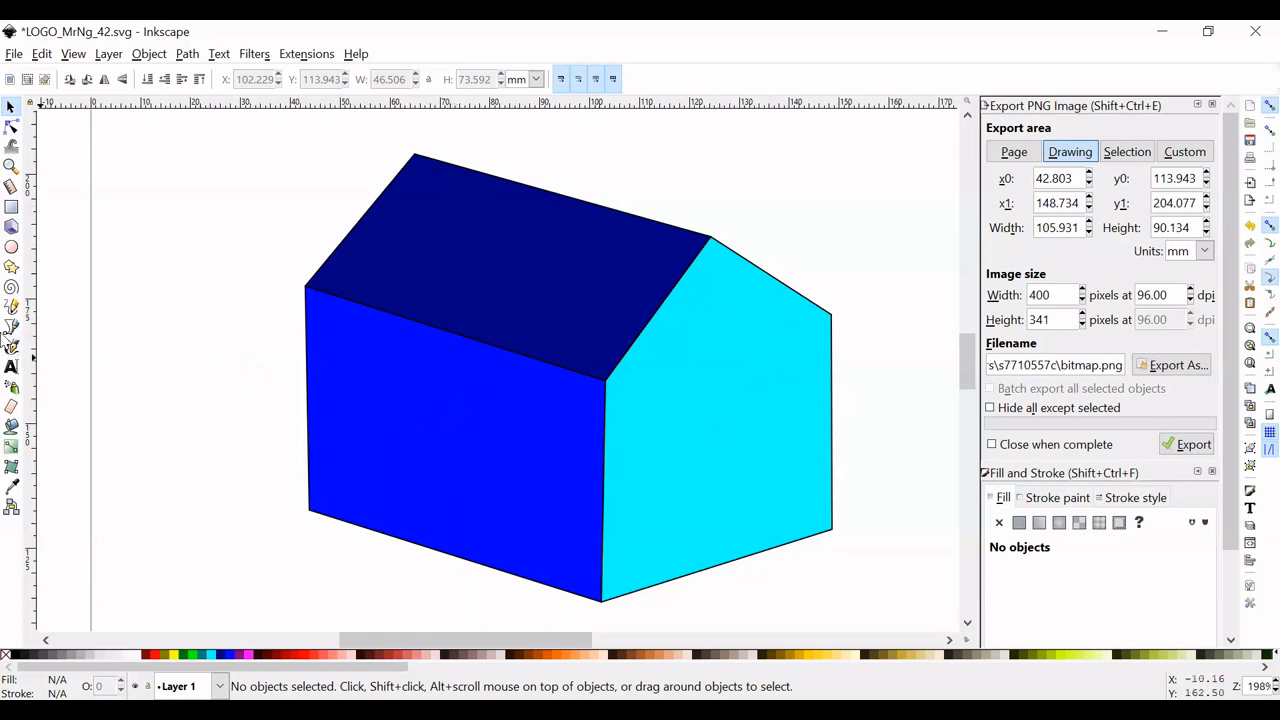
- Draw a closed four-sided band about 36 mm wide and 25 mm high on the side wall, starting at the shared wall edge, and fill it yellow
left_click(12, 328)
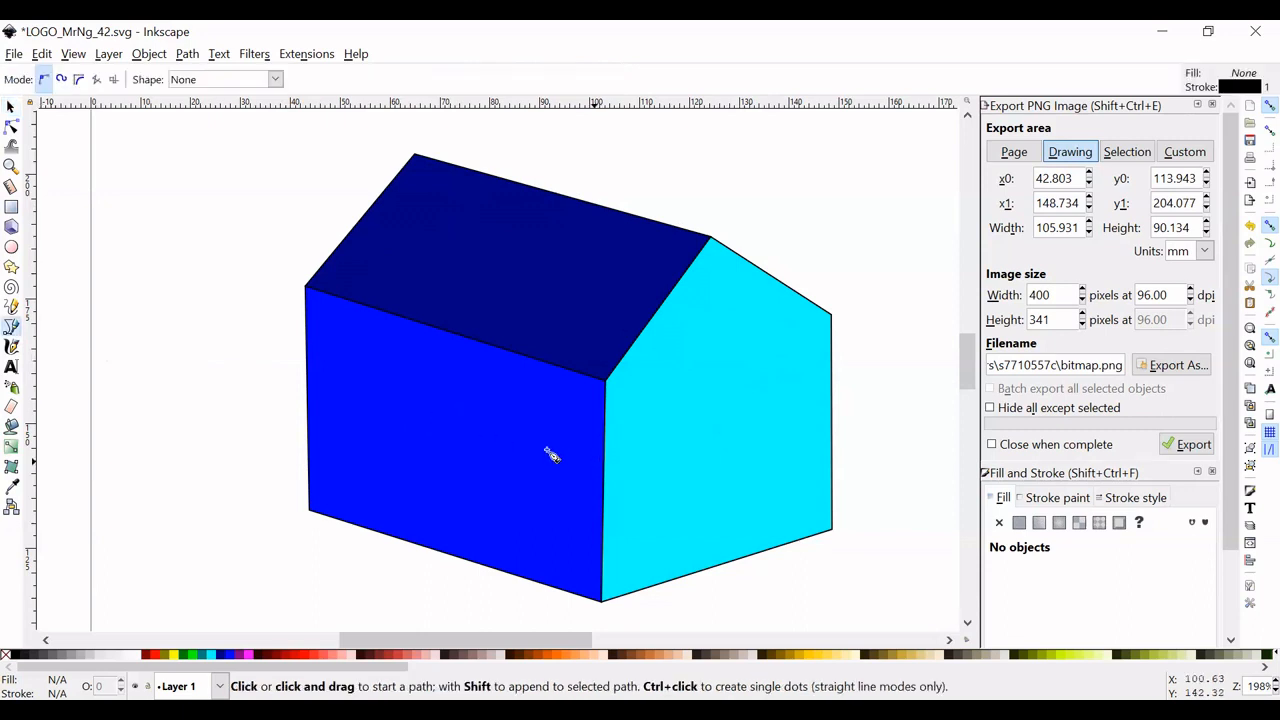
left_click(604, 444)
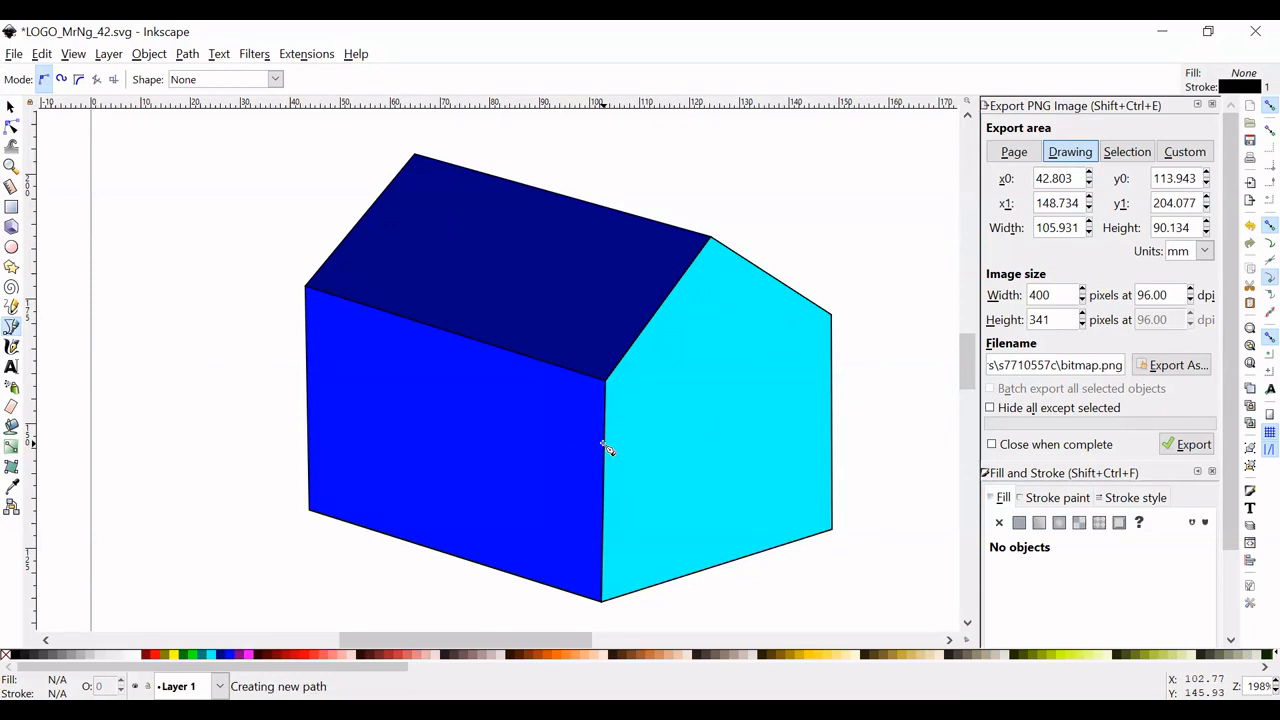
left_click(423, 390)
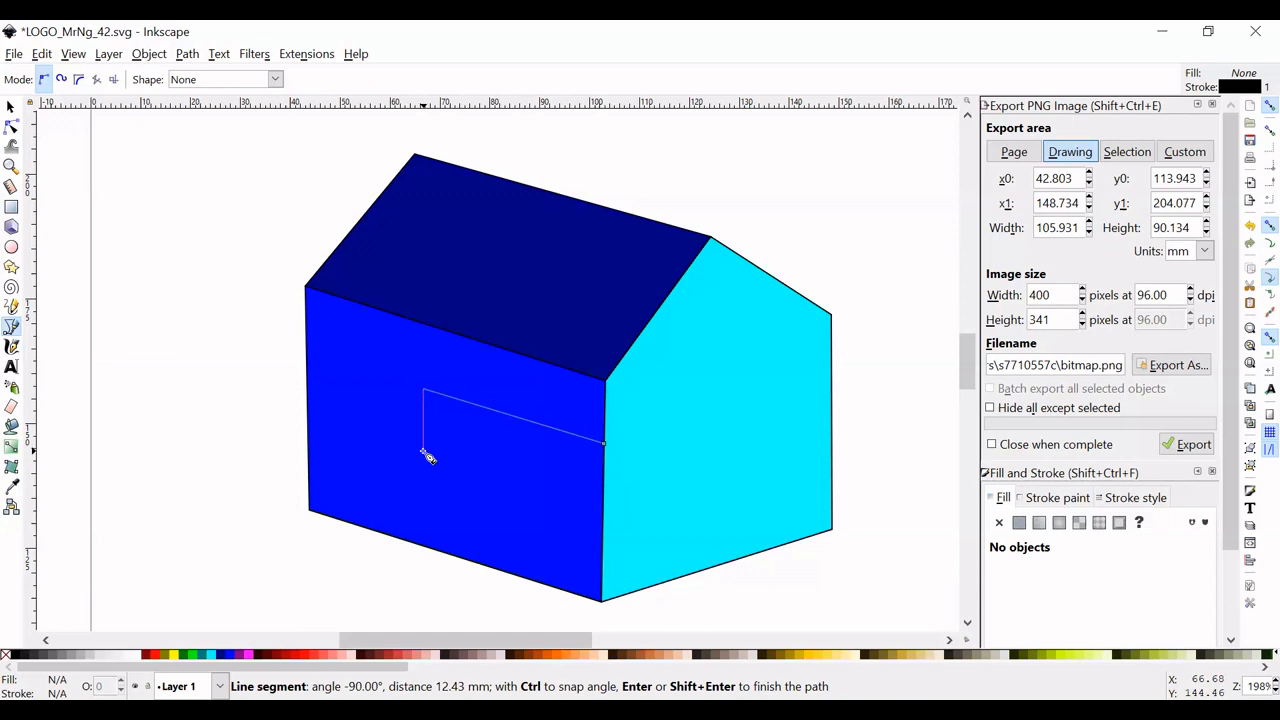
left_click(423, 450)
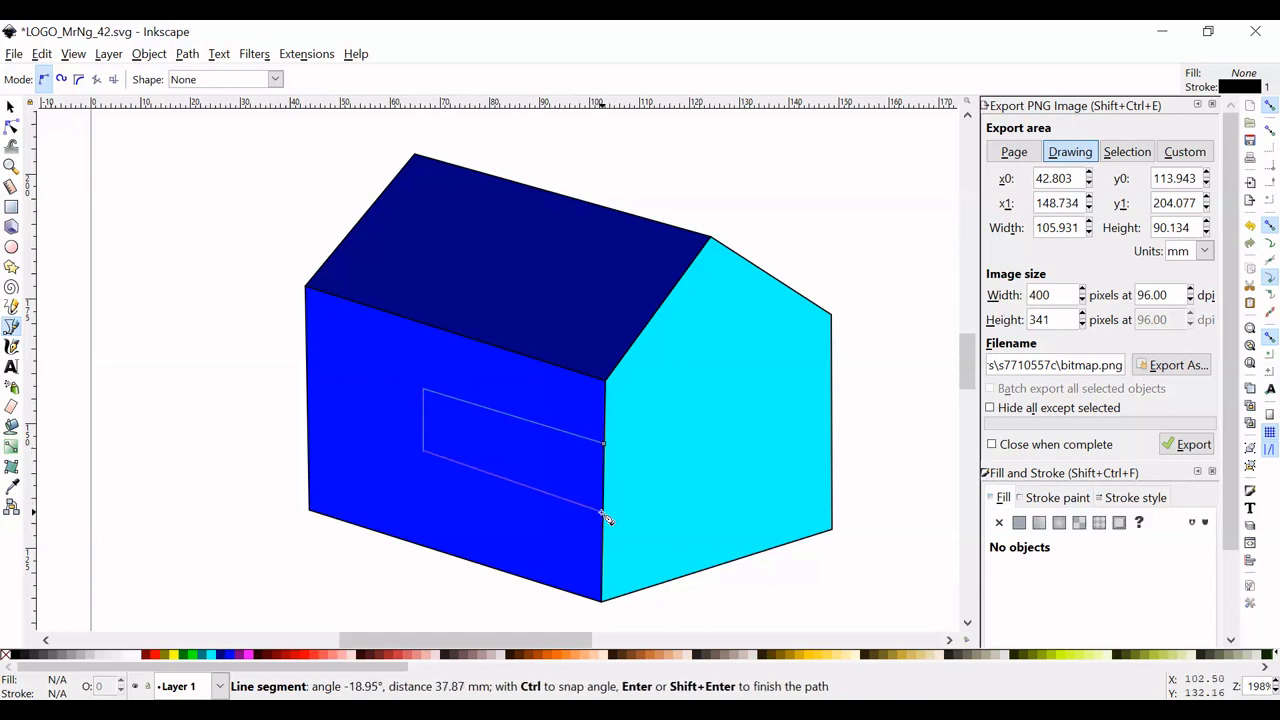
left_click(603, 513)
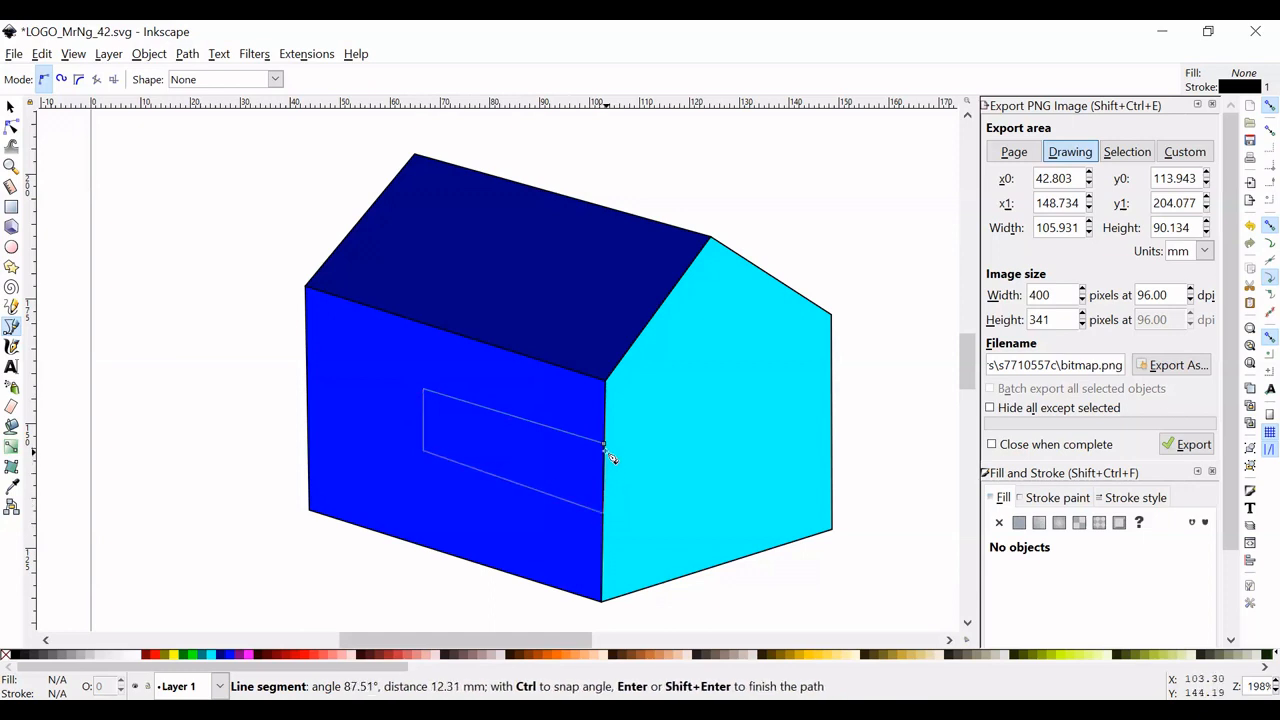
left_click(604, 444)
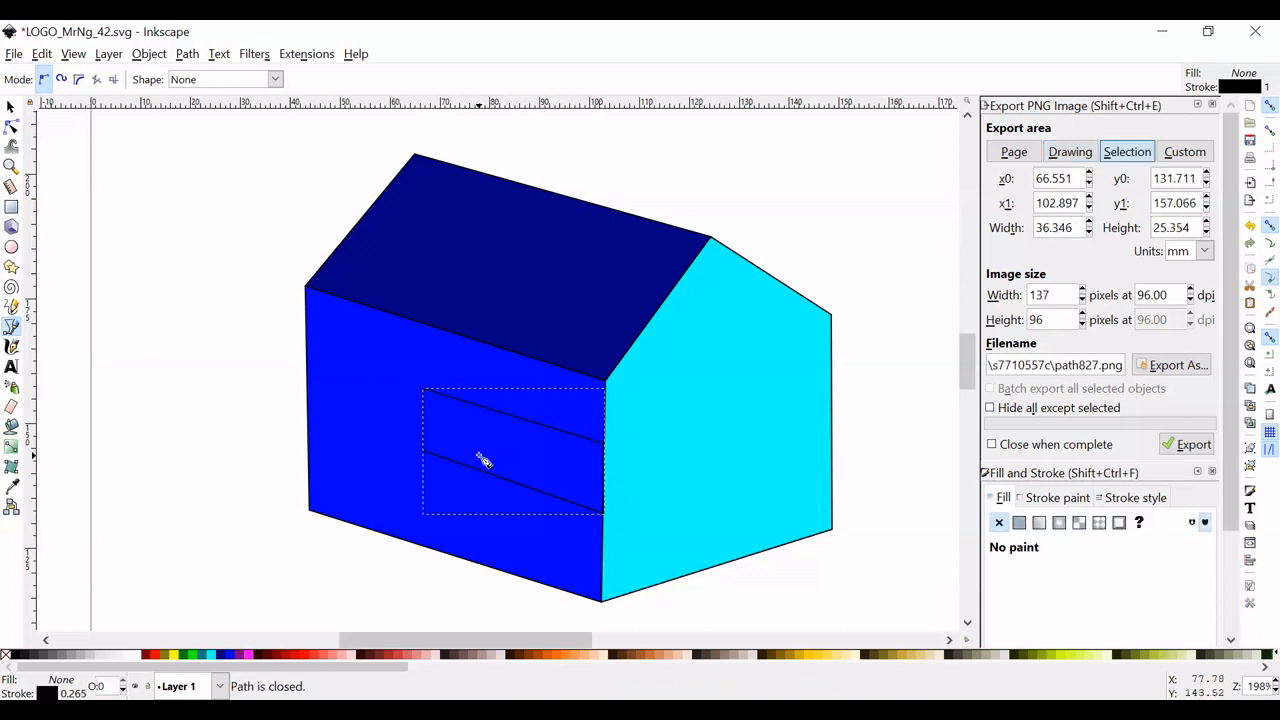
left_click(172, 654)
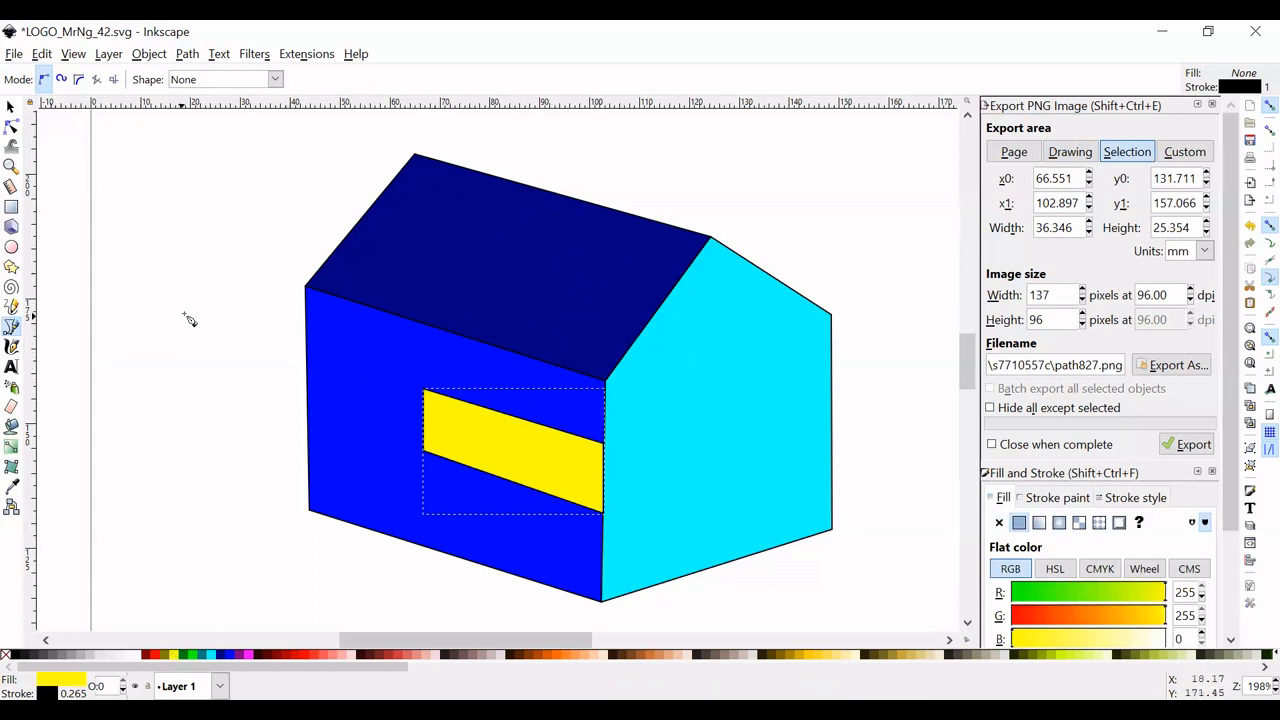
- Draw a closed four-sided band about 41 mm wide and 21 mm high on the roof, ending at the gable slope, and fill it yellow
left_click(641, 332)
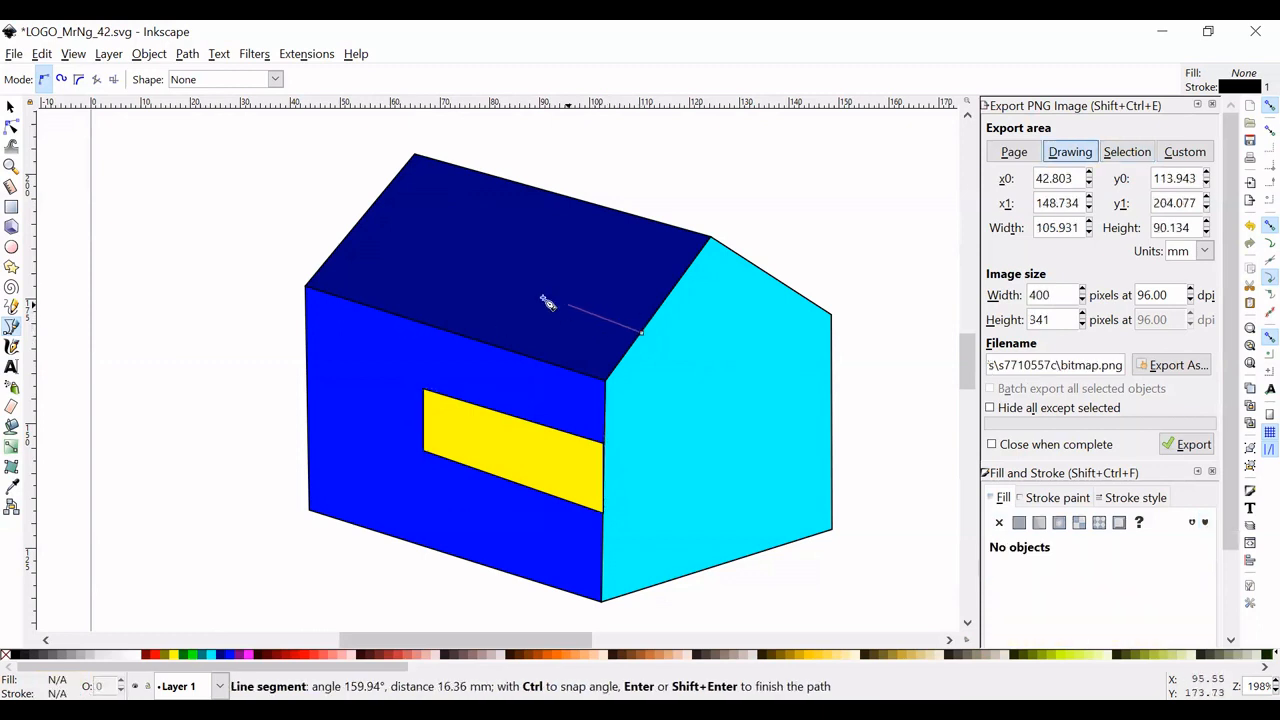
left_click(469, 273)
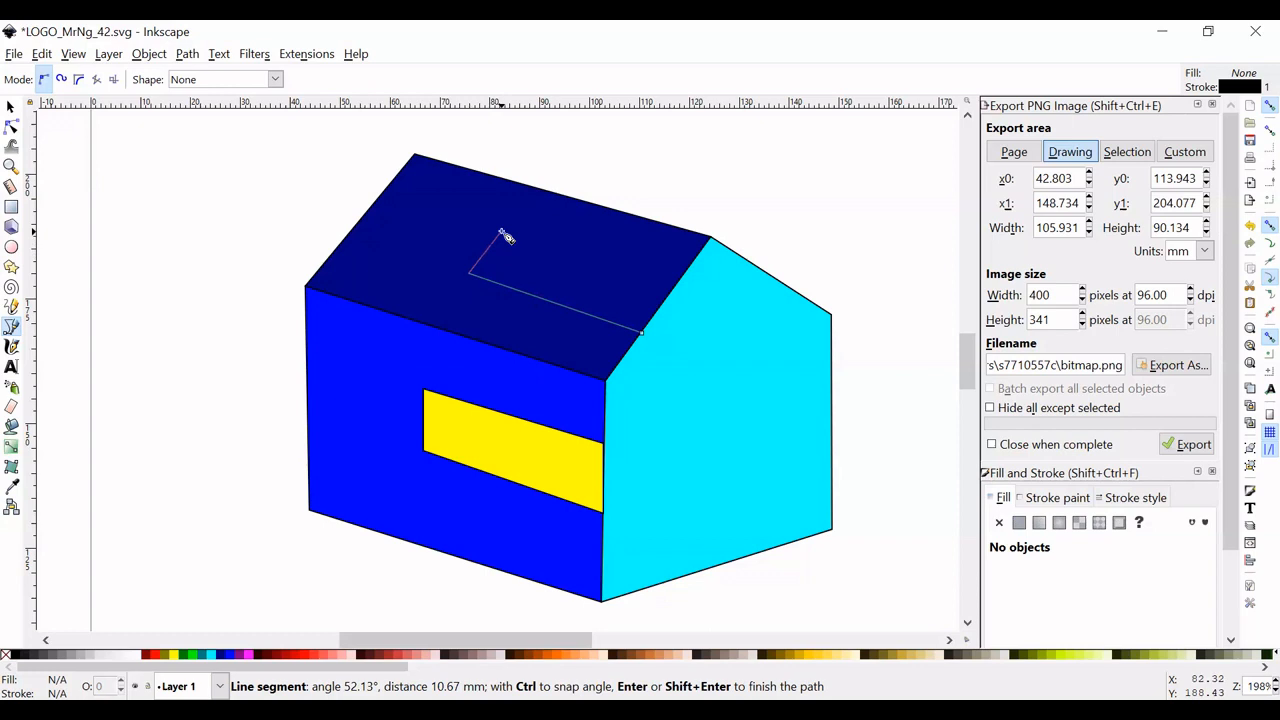
left_click(501, 233)
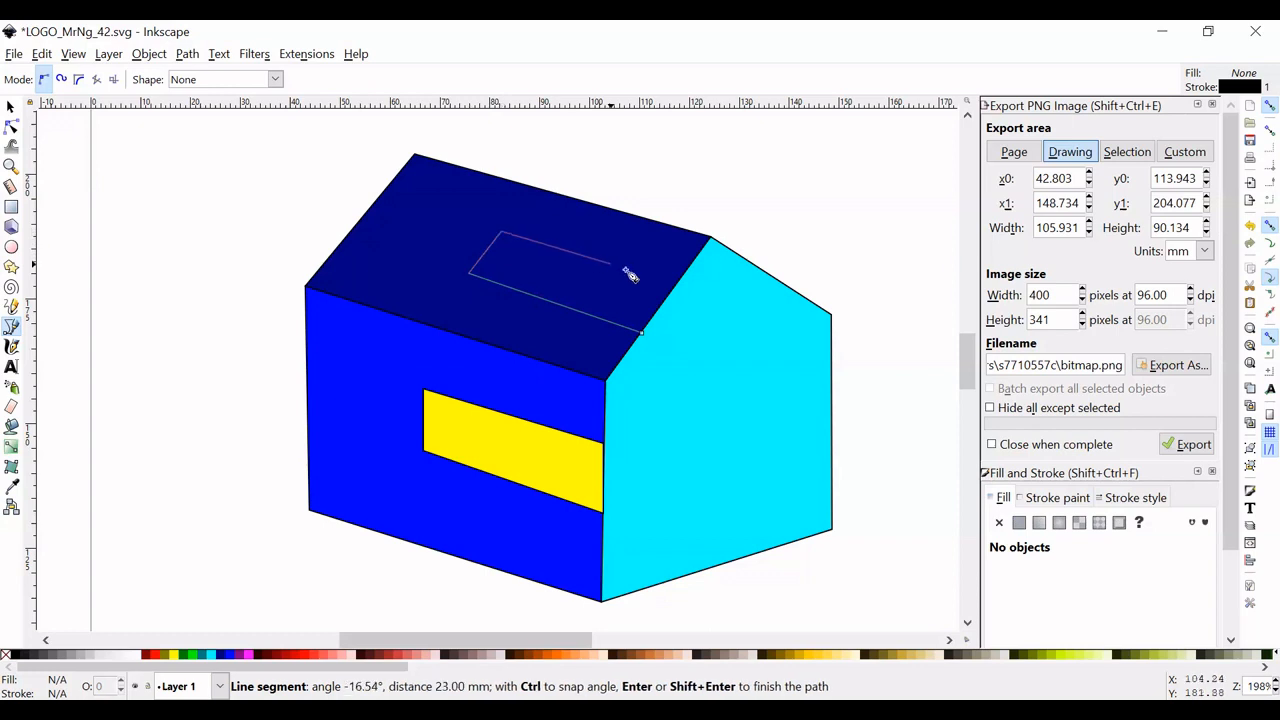
left_click(676, 293)
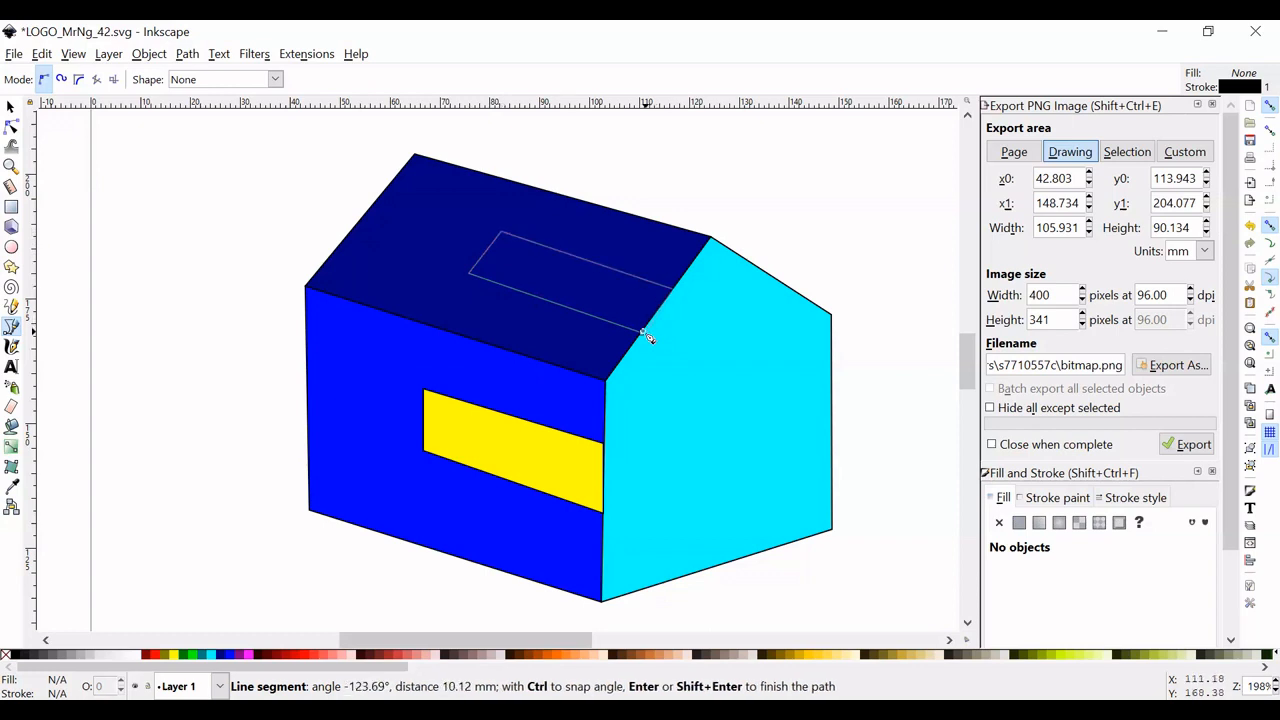
left_click(641, 333)
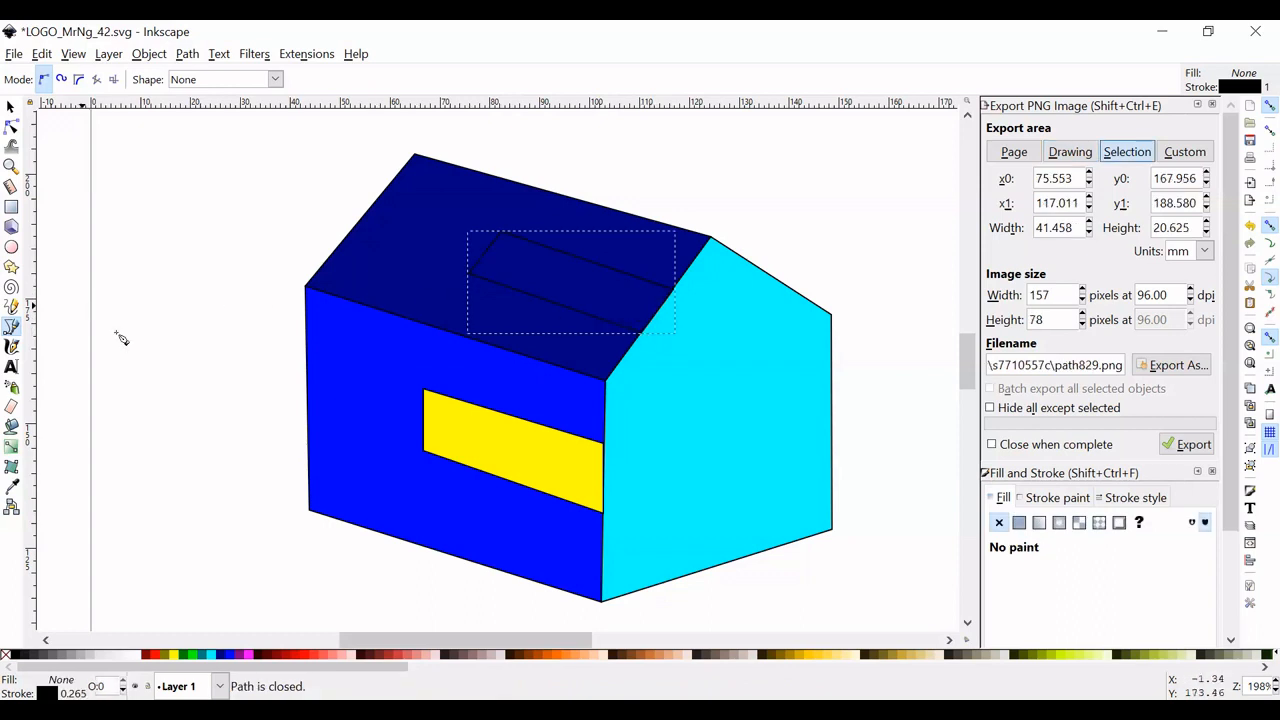
left_click(174, 655)
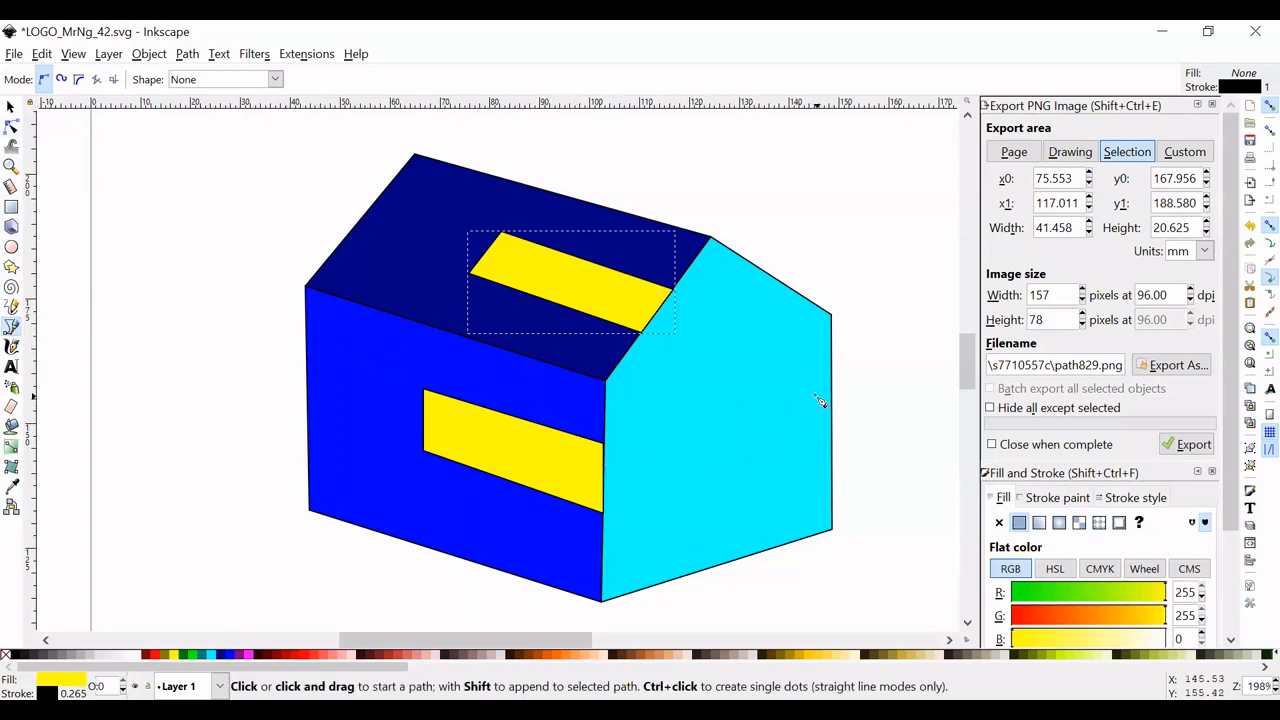
- Draw a closed four-sided band about 26 mm wide and 20 mm high on the gable wall, starting at its outer edge, and fill it yellow
left_click(831, 471)
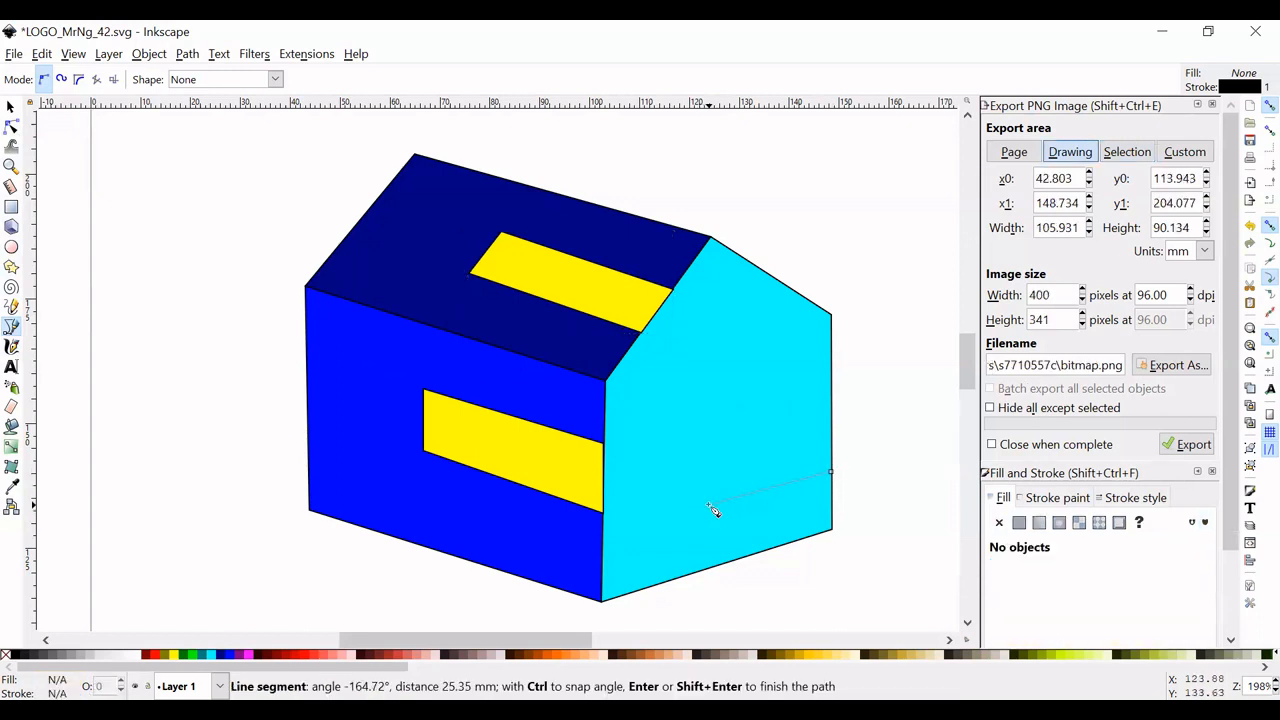
left_click(707, 510)
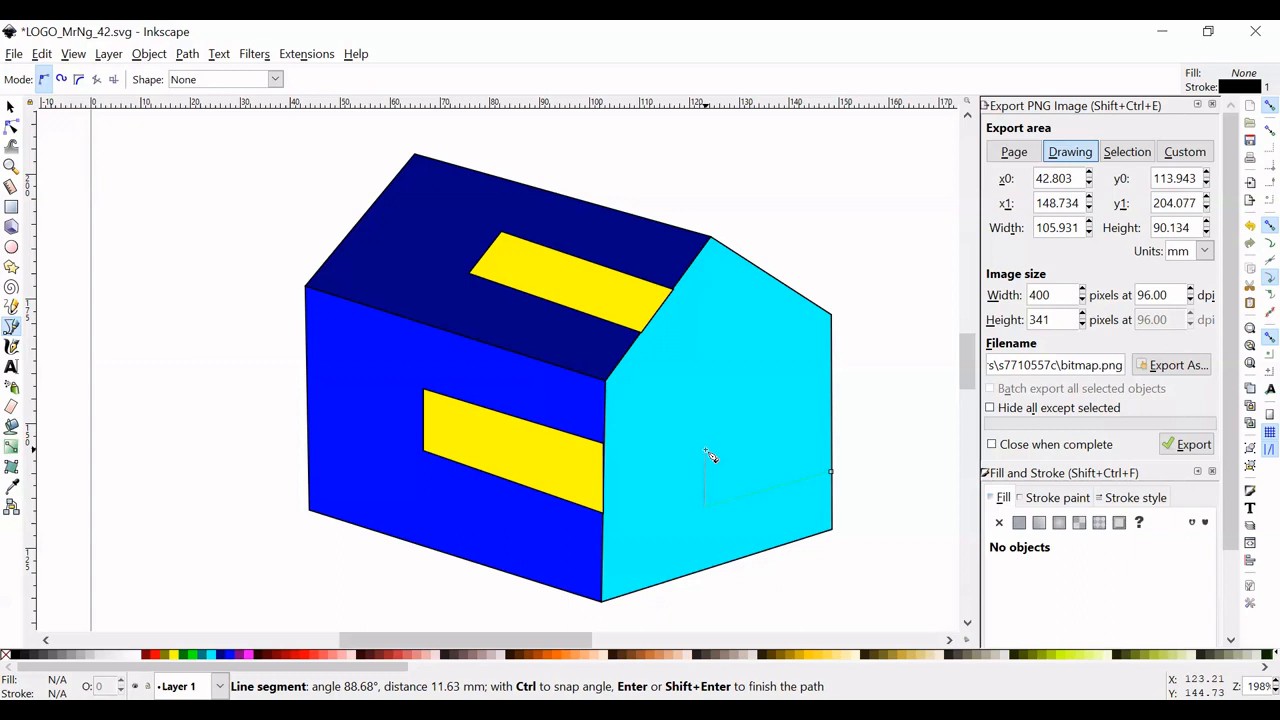
left_click(707, 453)
left_click(835, 417)
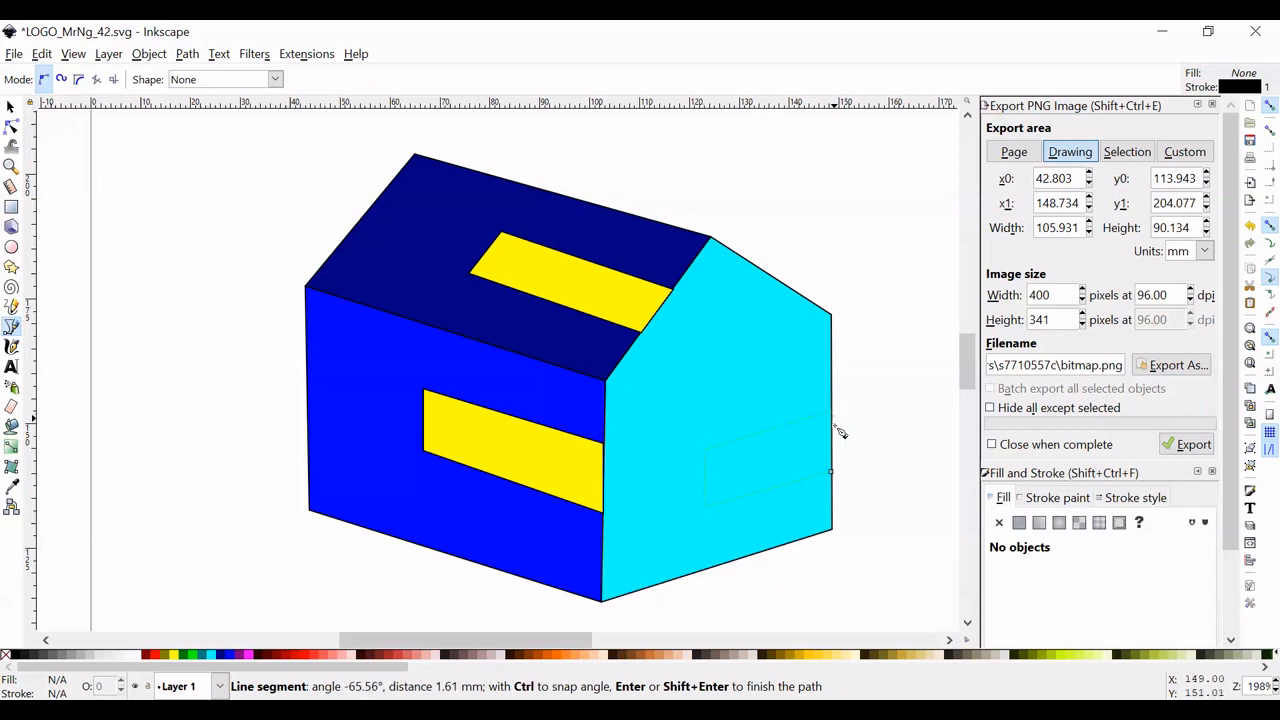
left_click(832, 472)
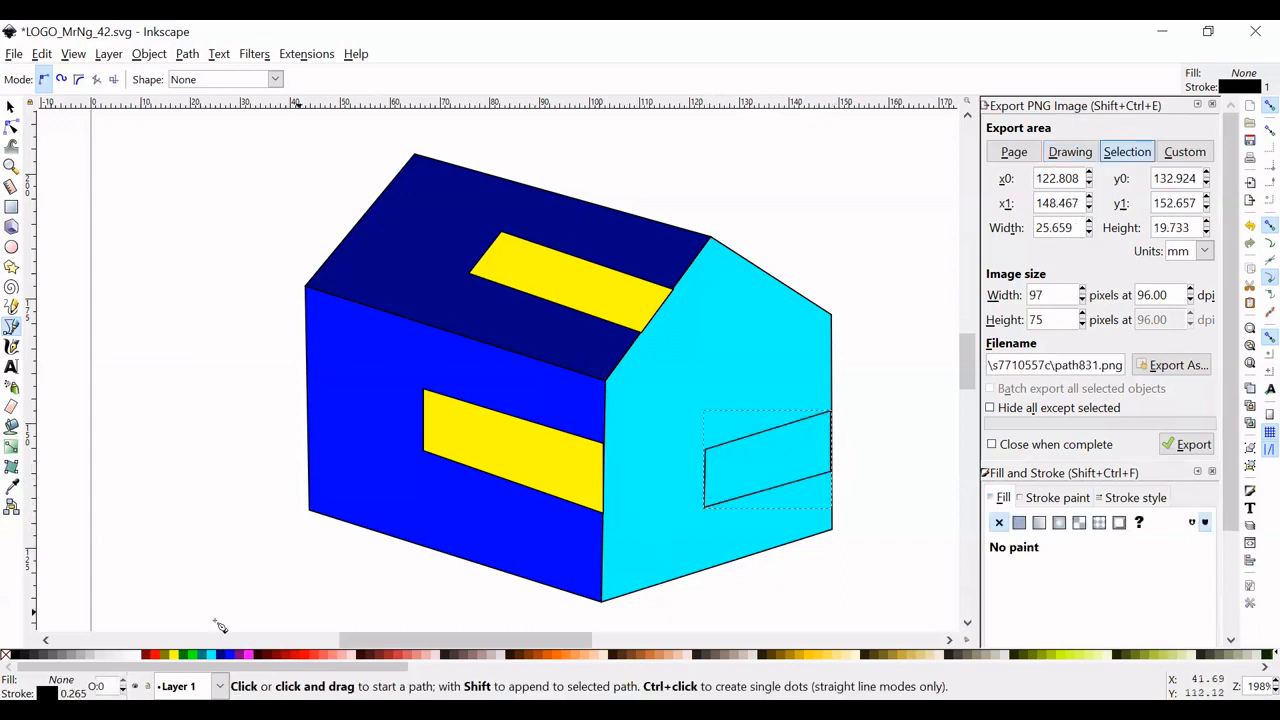
left_click(178, 655)
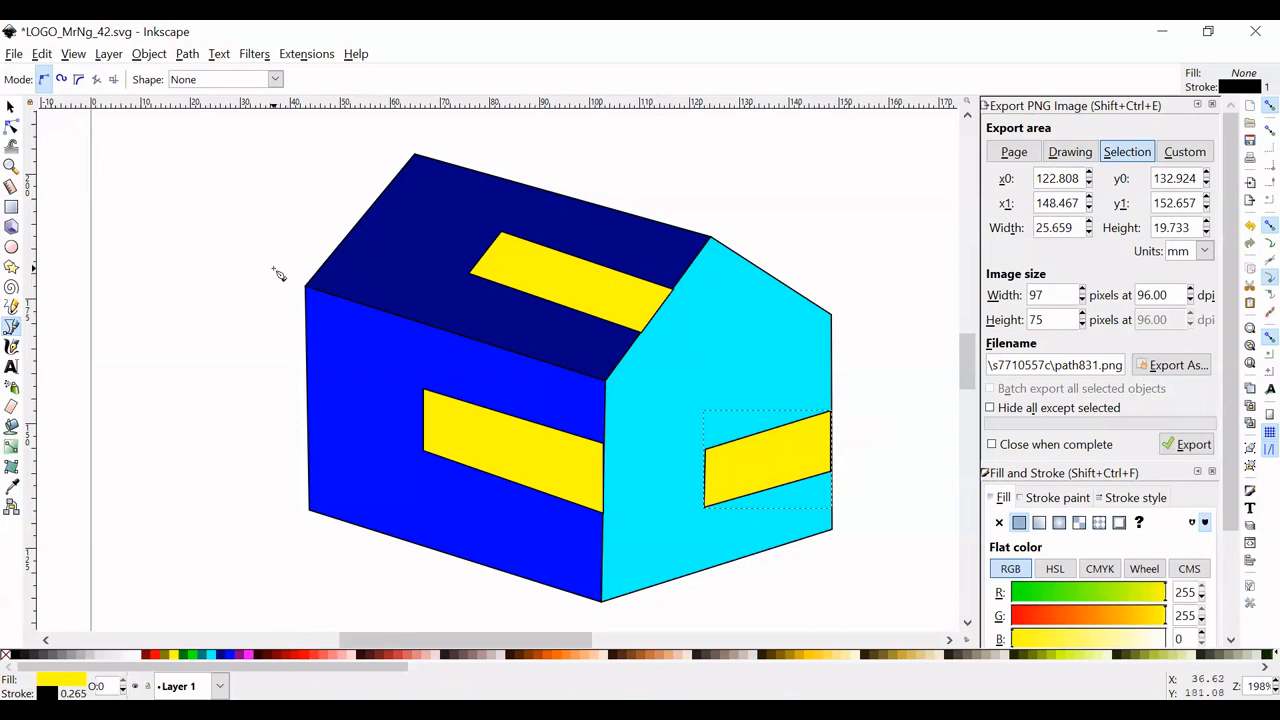
- Select all six shapes of the house and group them
scroll(278, 275, "down", 2, "ctrl")
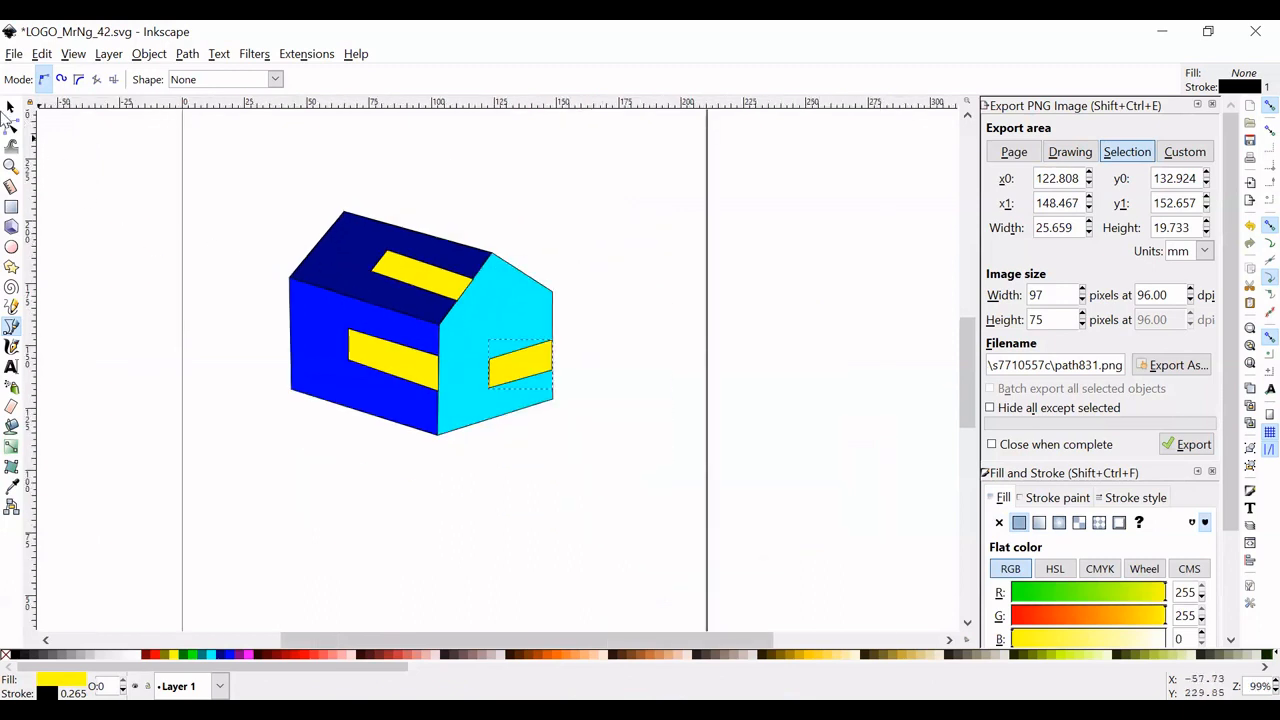
left_click(10, 107)
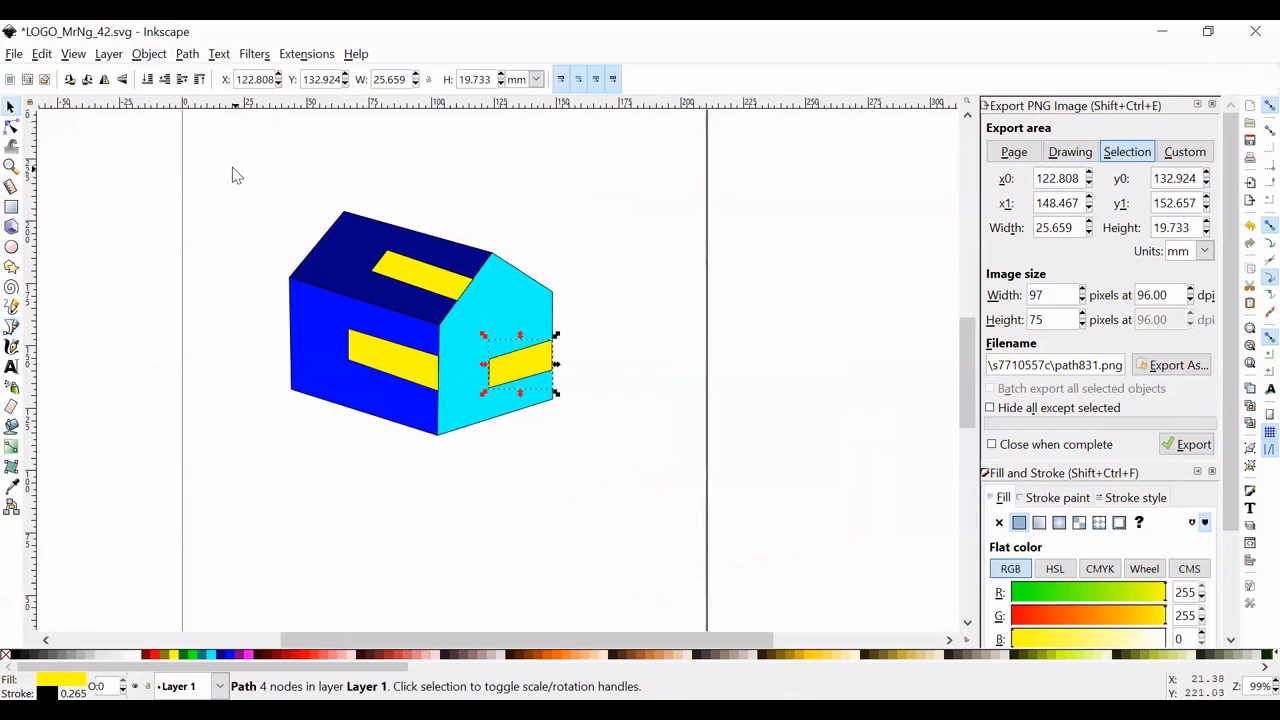
left_click_drag(232, 175, 614, 486)
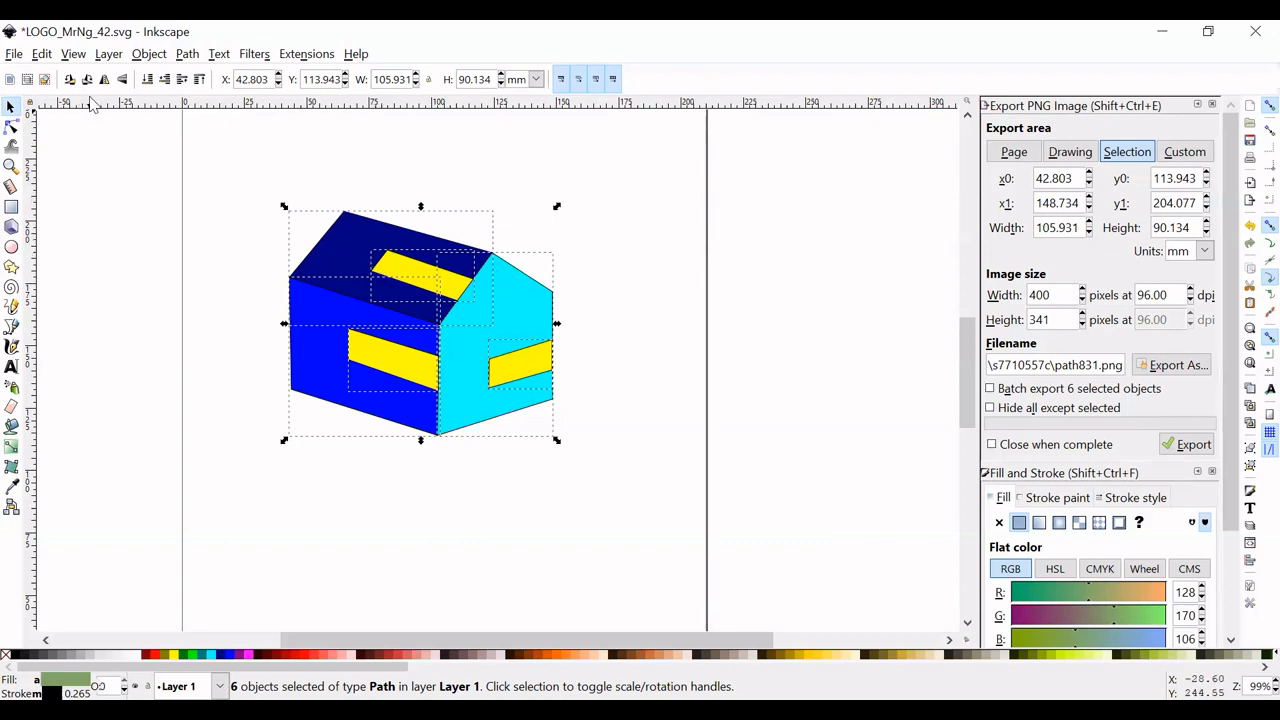
left_click(148, 55)
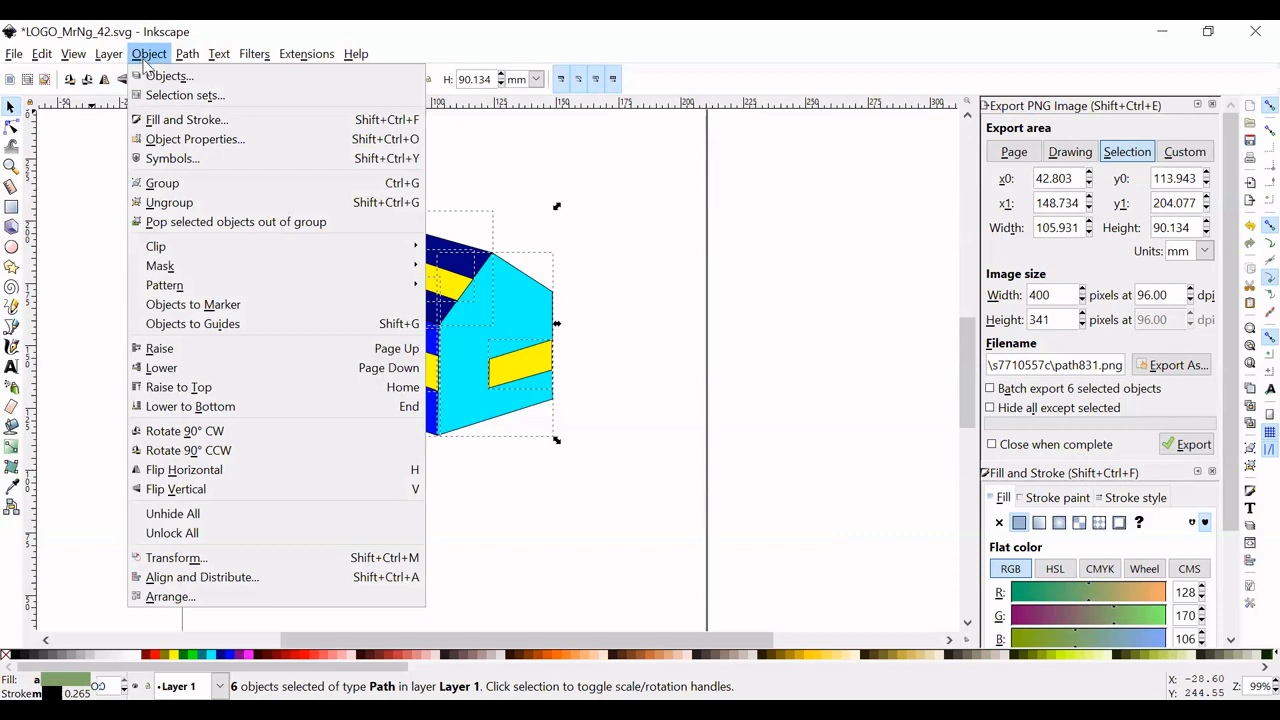
left_click(396, 191)
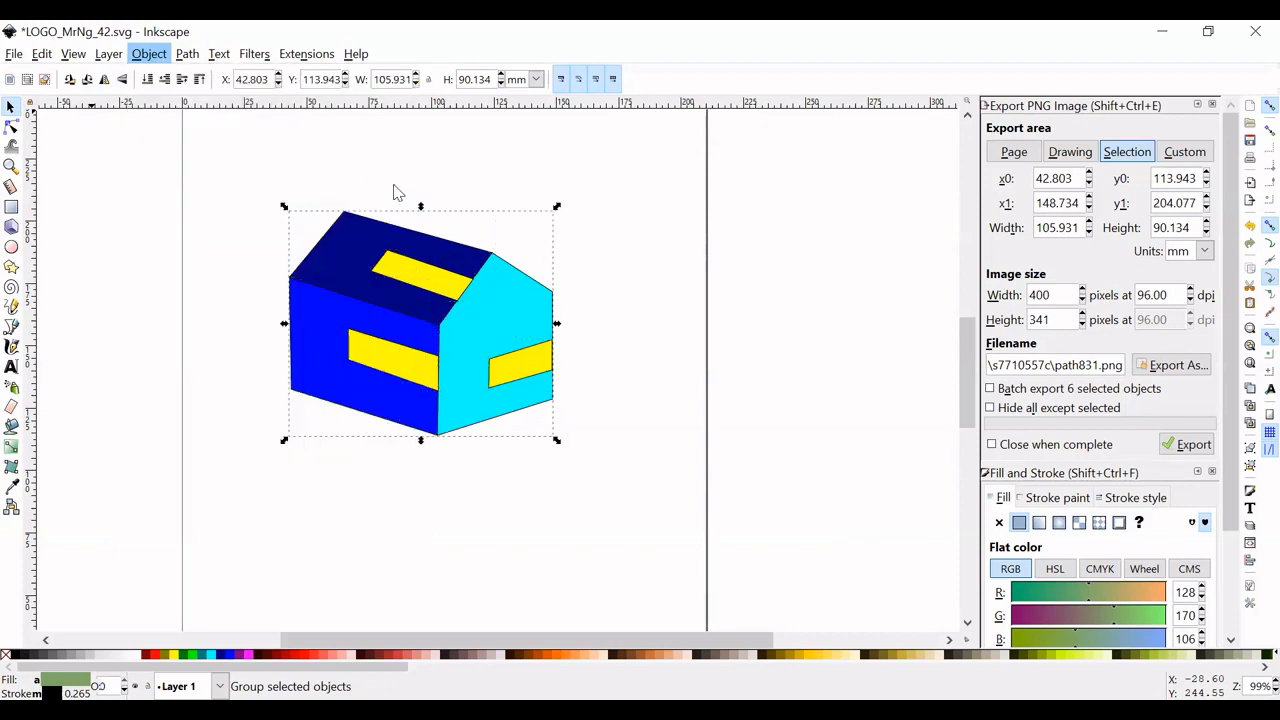
- Move the house group down toward the page's middle and scale it proportionally to about 85 × 72 mm
left_click_drag(514, 314, 543, 355)
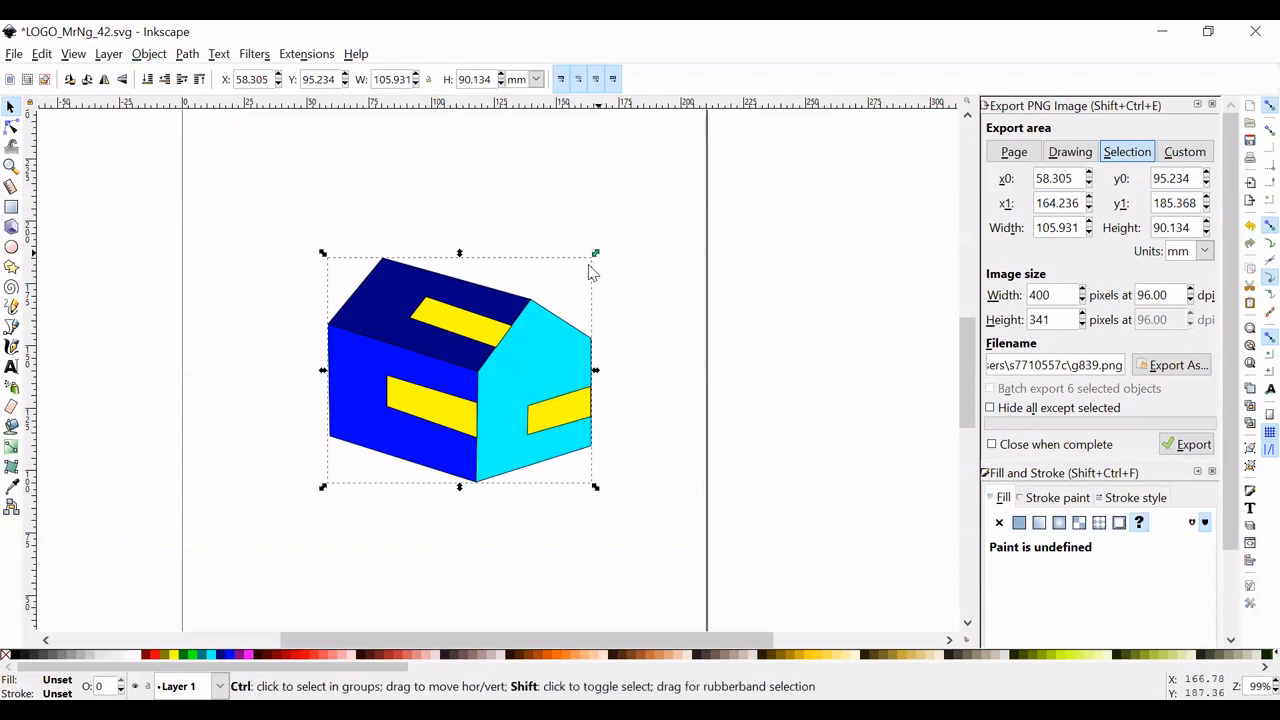
mouse_move(594, 258)
left_mouse_down()
mouse_move(543, 298)
mouse_move(578, 276)
left_mouse_up()
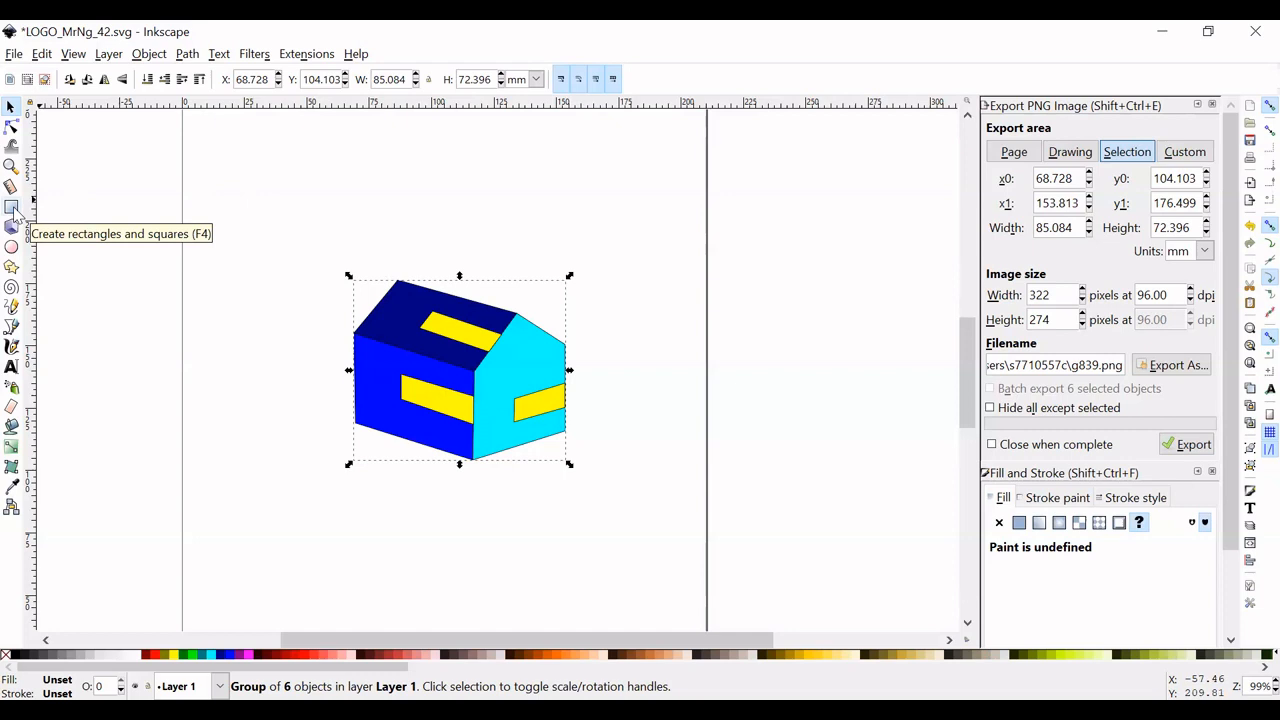
- Draw a square of about 68 mm with yellow fill and red outline overlapping the roof, and reduce its corner radii to 0
key("F4")
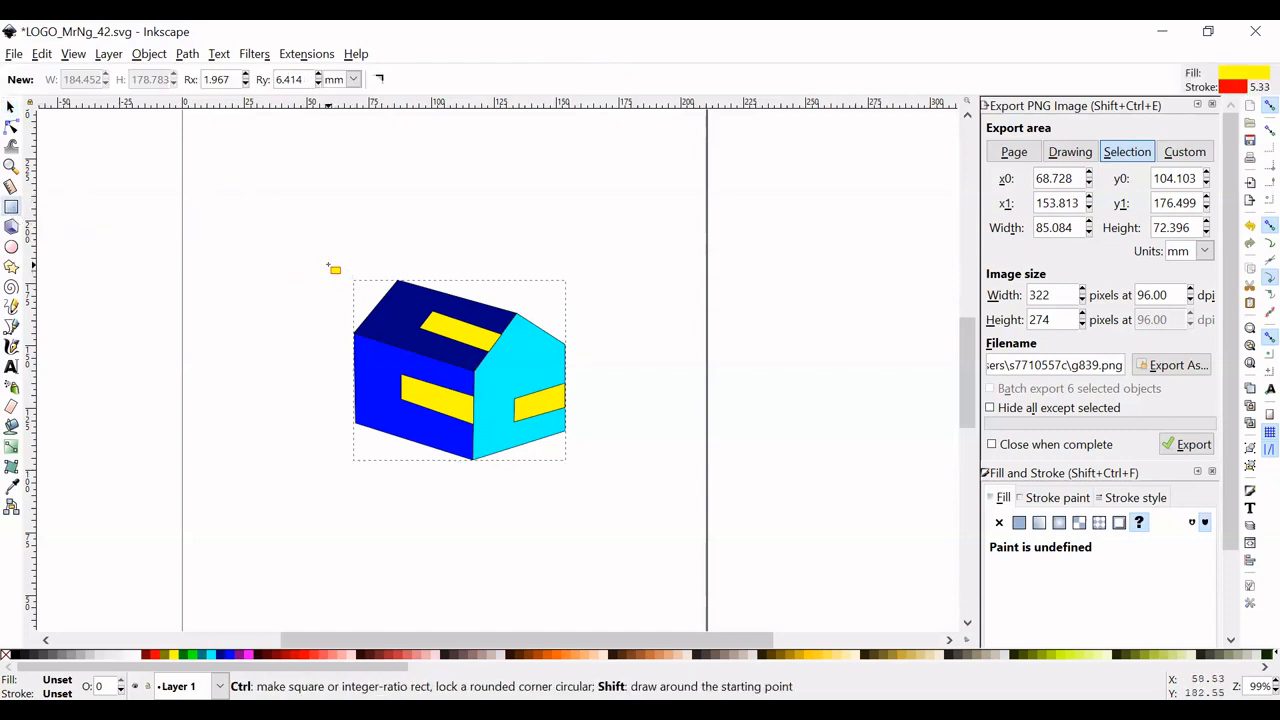
mouse_move(313, 240)
left_mouse_down()
mouse_move(337, 281)
mouse_move(413, 326)
left_mouse_up()
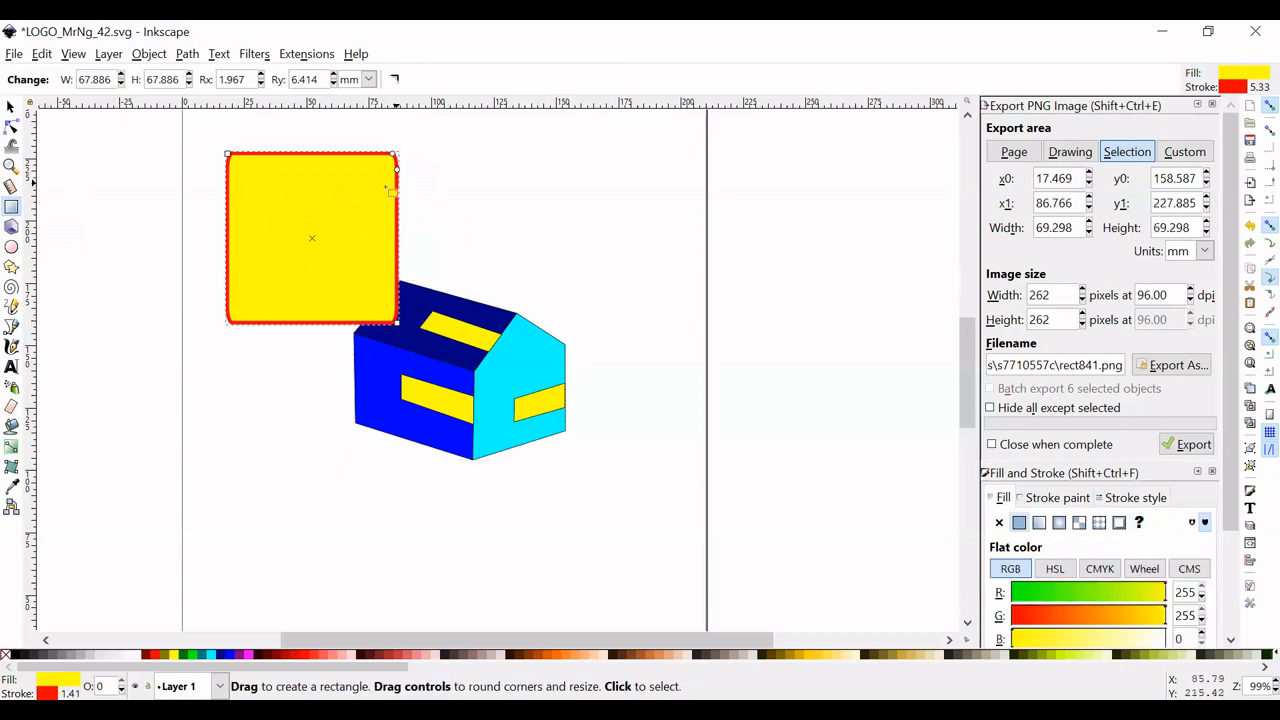
scroll(370, 210, "up", 3)
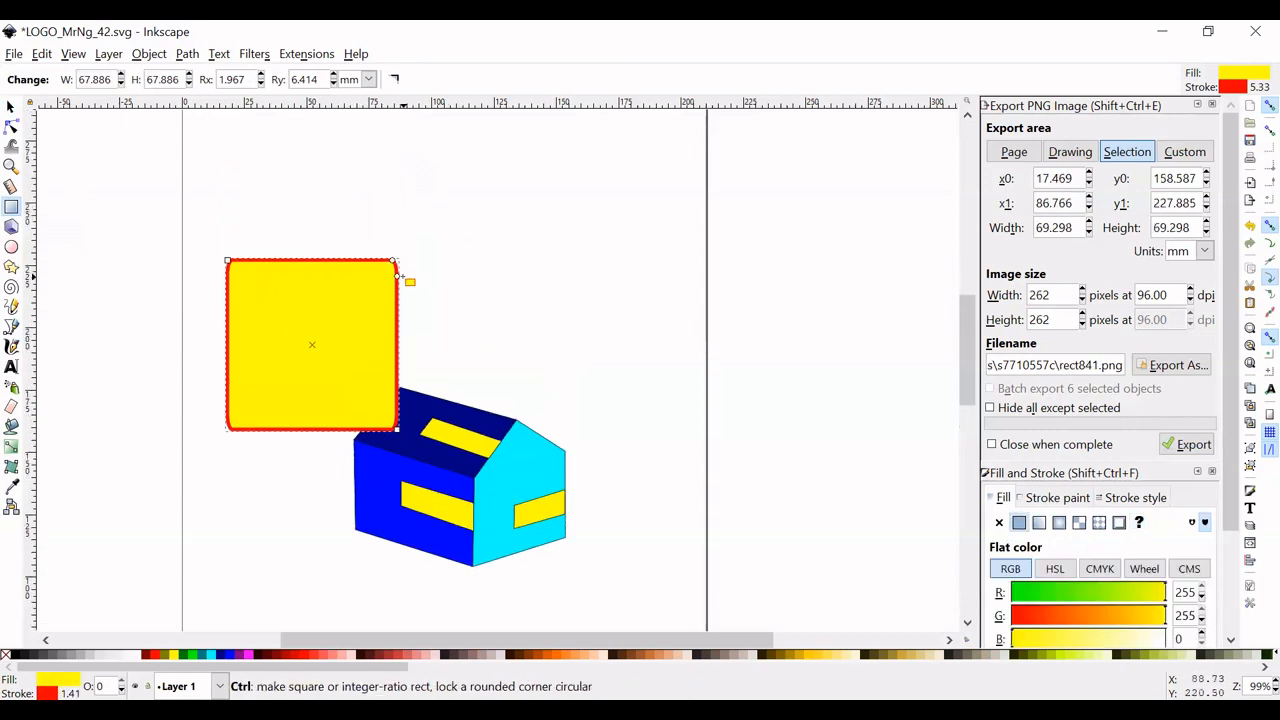
scroll(404, 284, "up", 2, "ctrl")
scroll(404, 284, "down", 1, "ctrl")
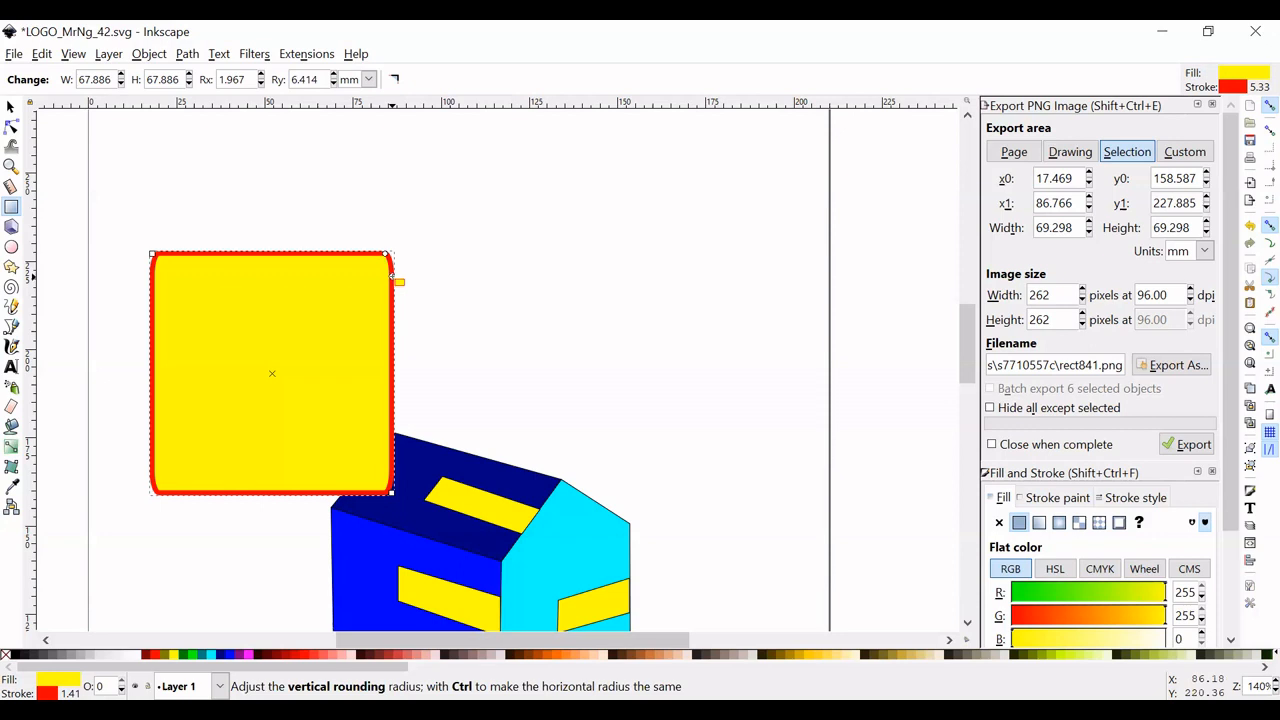
mouse_move(392, 276)
left_mouse_down()
mouse_move(396, 253)
mouse_move(406, 258)
left_mouse_up()
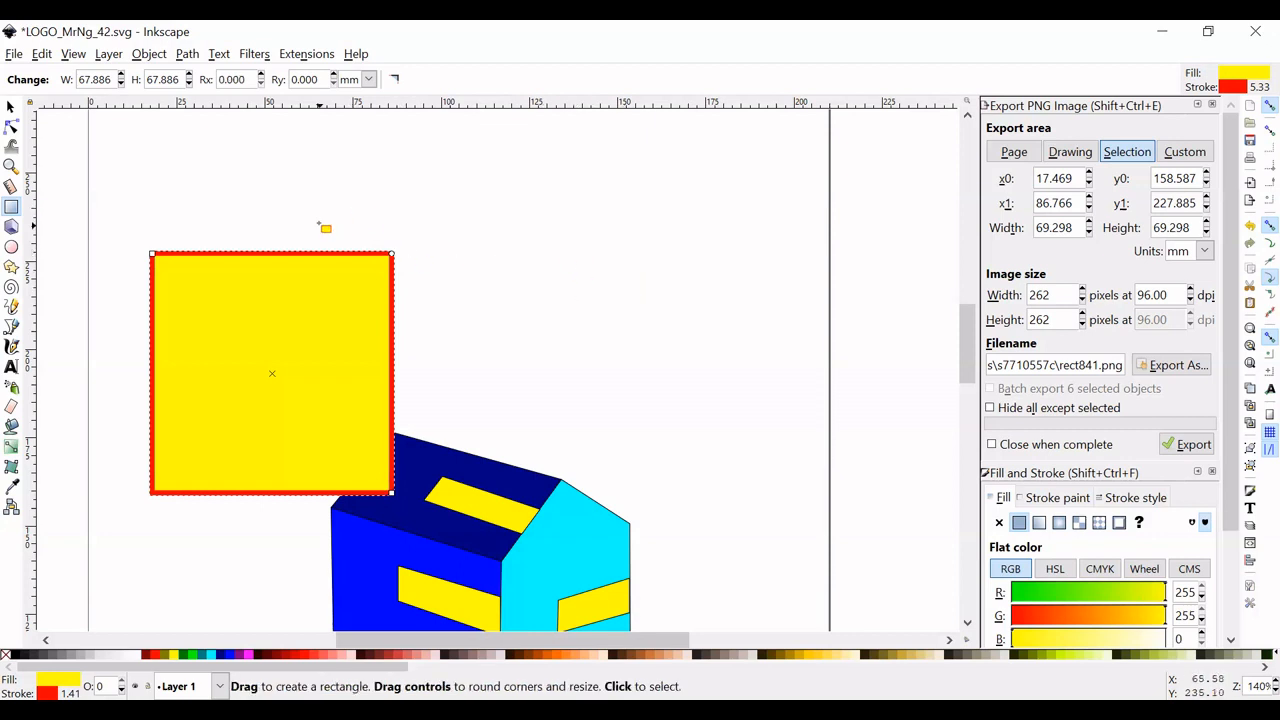
- Move the yellow square directly above the house, to about X 69.3, Y 167.8 mm
left_click(11, 108)
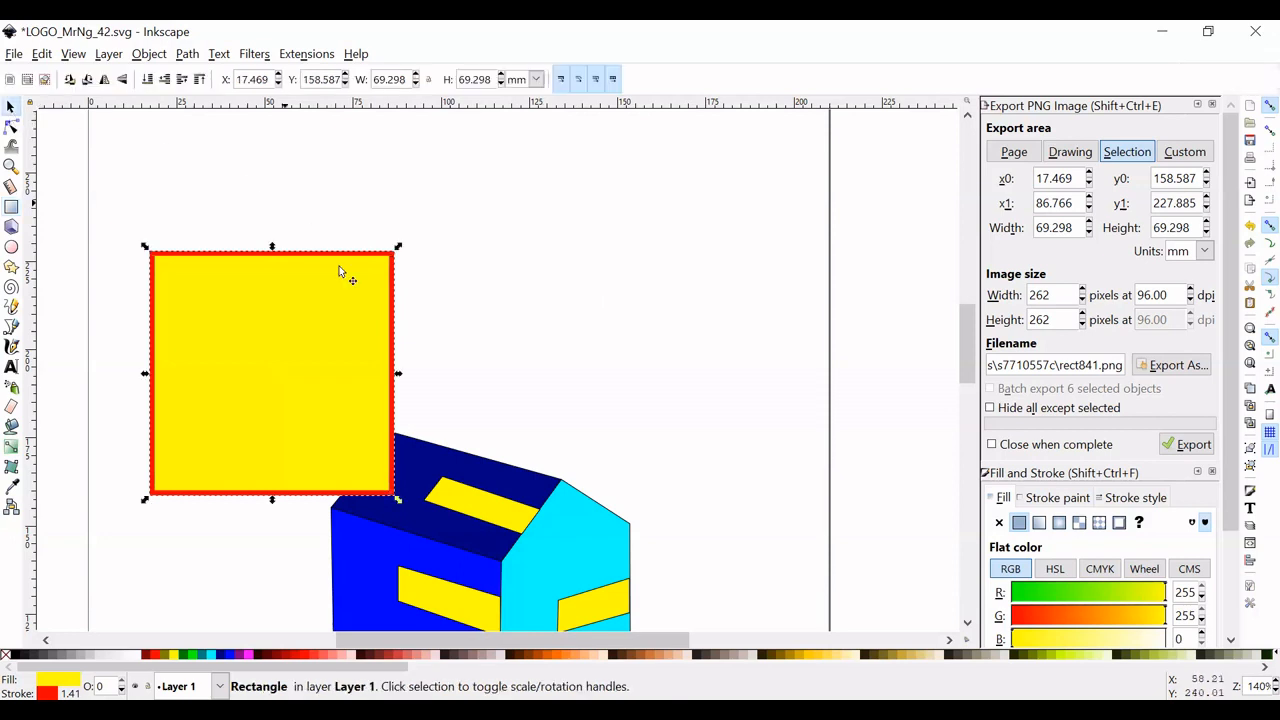
left_click_drag(322, 314, 502, 297)
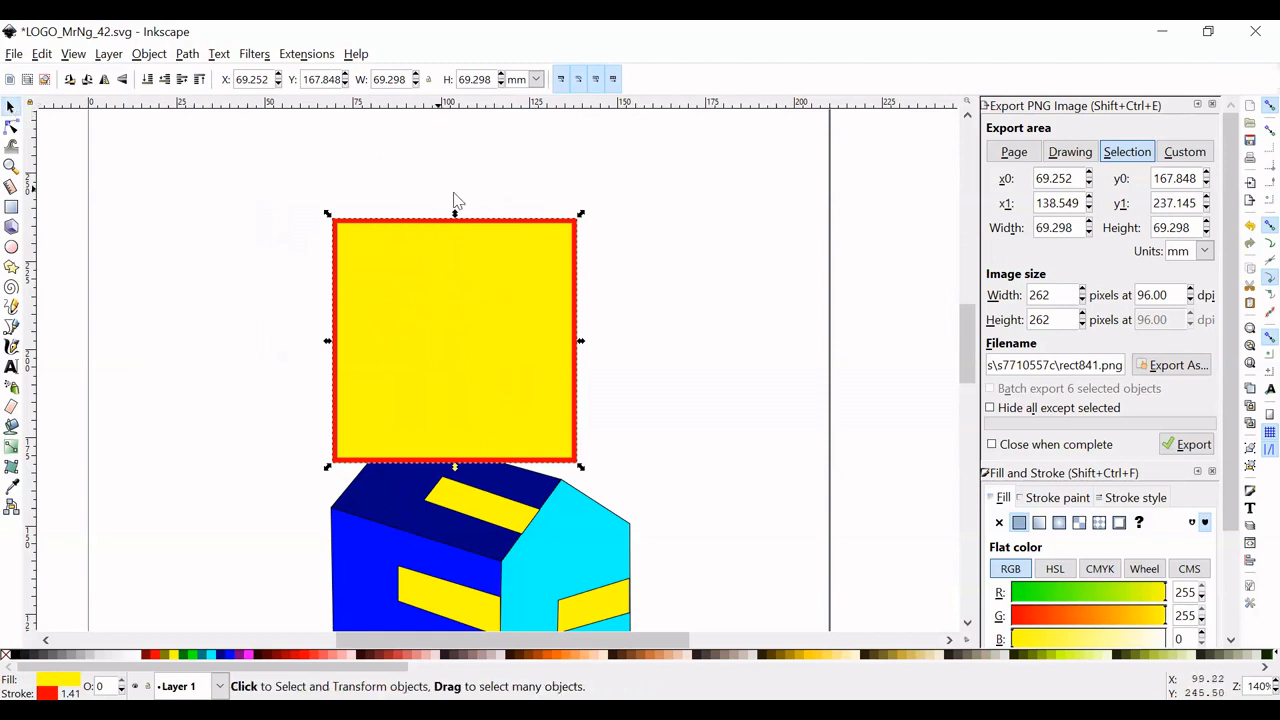
- Shift the yellow square slightly down and right, switch its units to px, and set its height and width to 600 px
left_click_drag(434, 226, 443, 232)
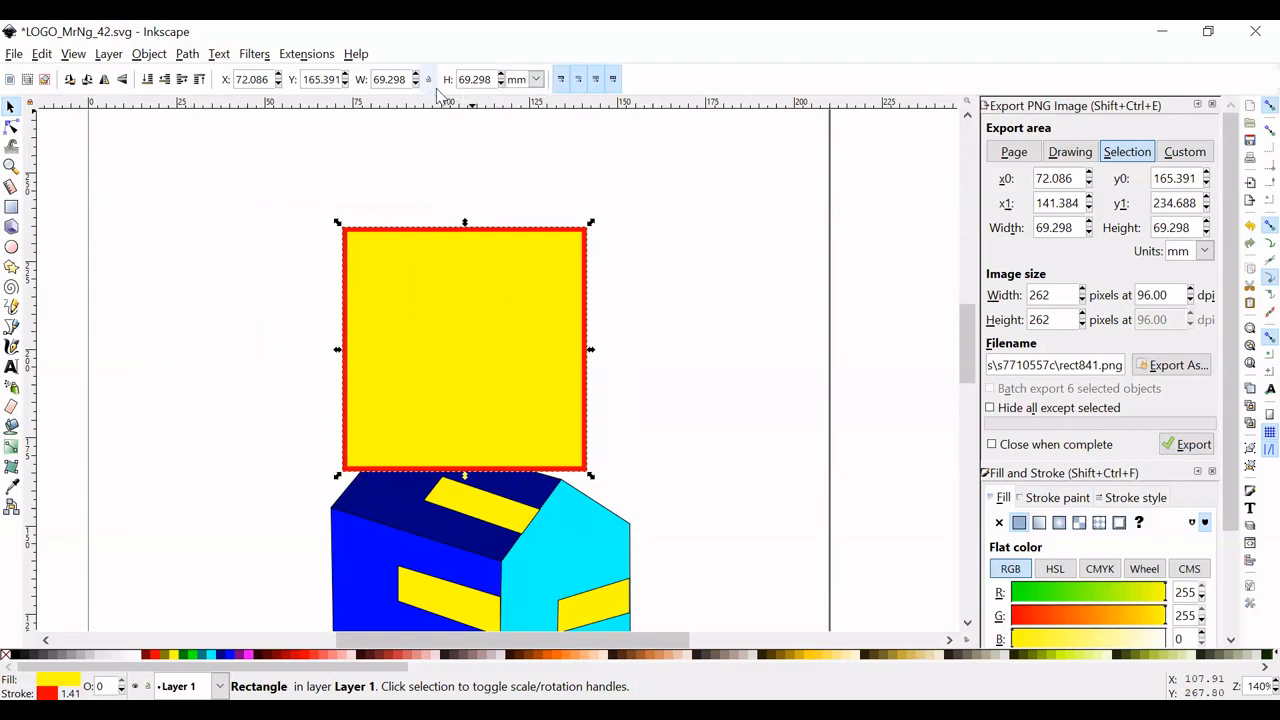
left_click(537, 80)
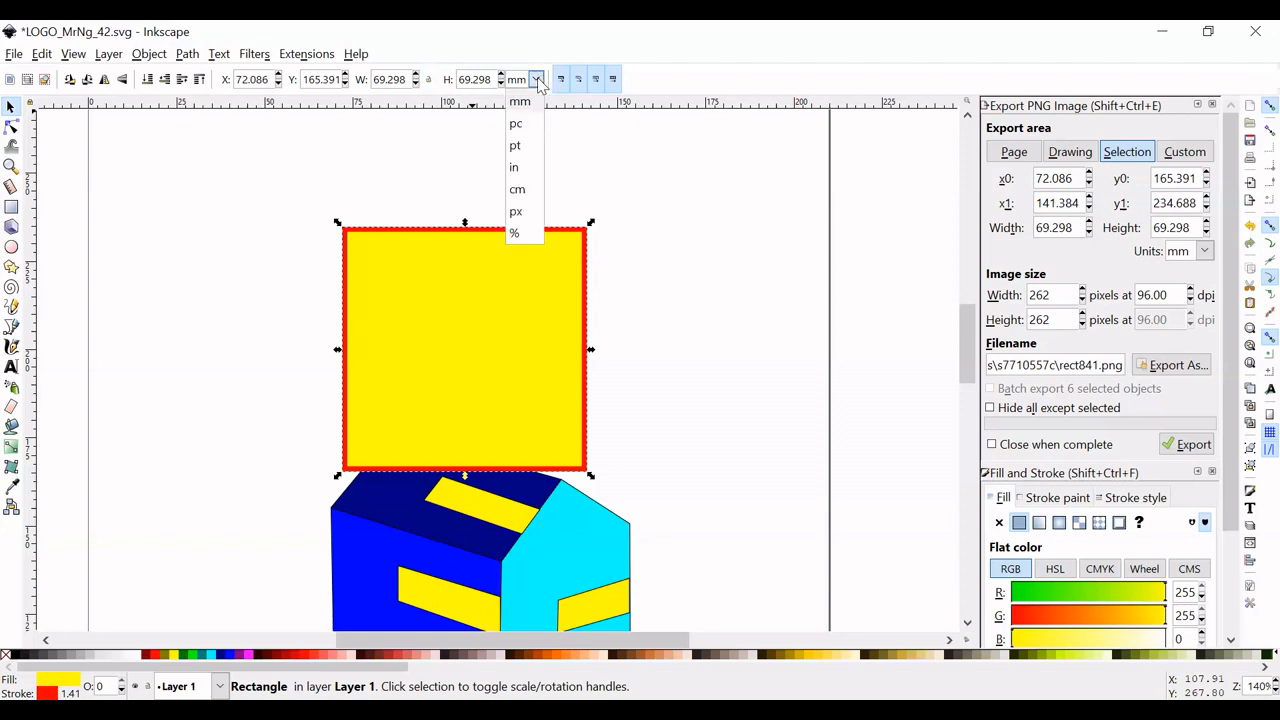
left_click(516, 212)
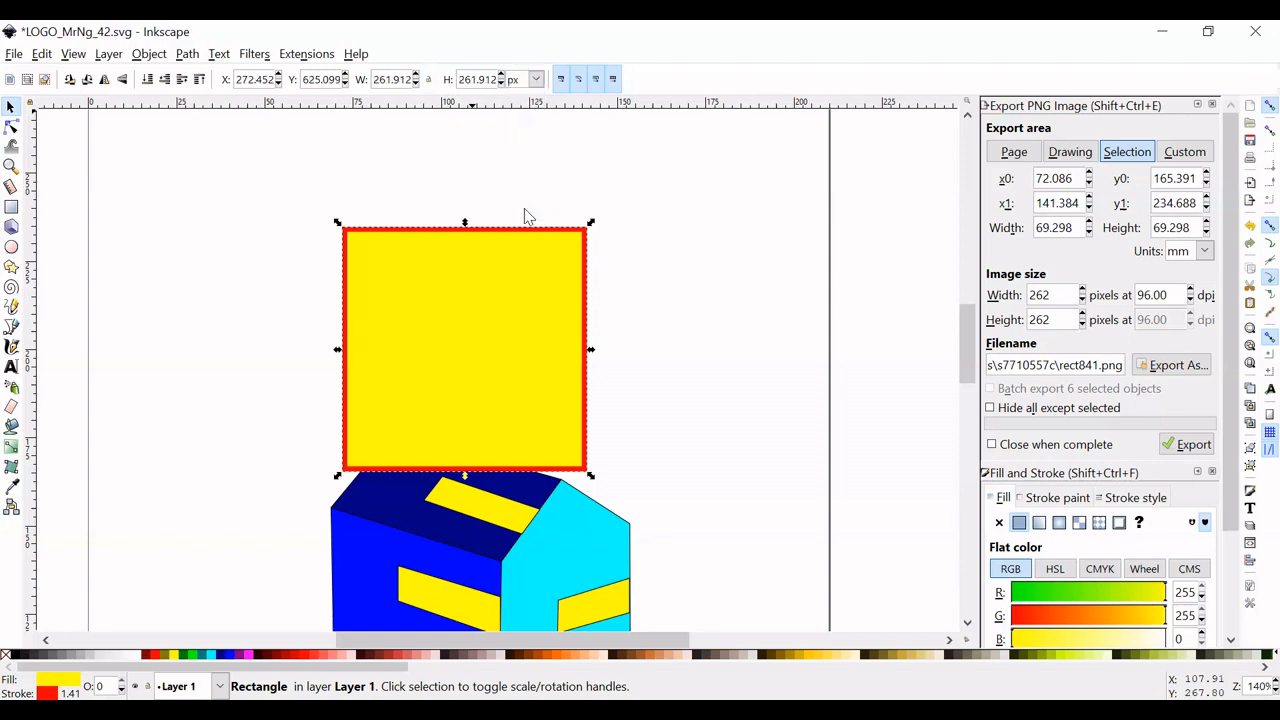
triple_click(478, 80)
type("600")
key("Return")
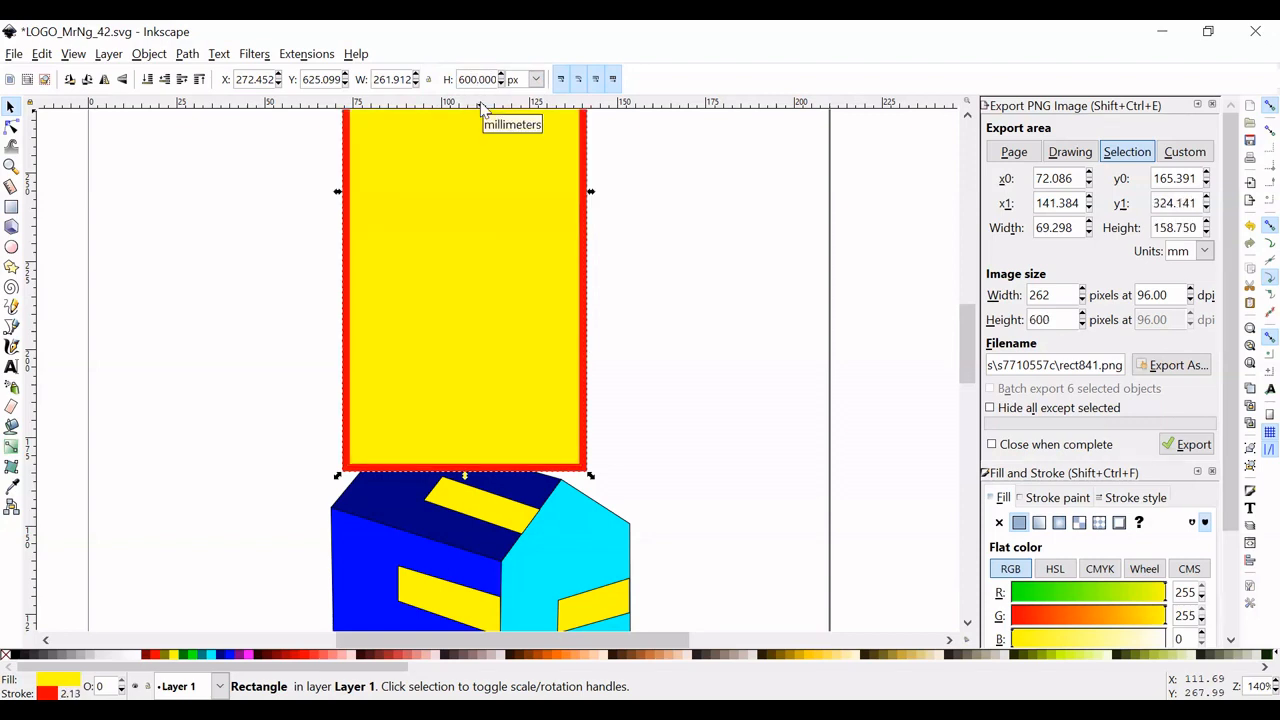
double_click(396, 84)
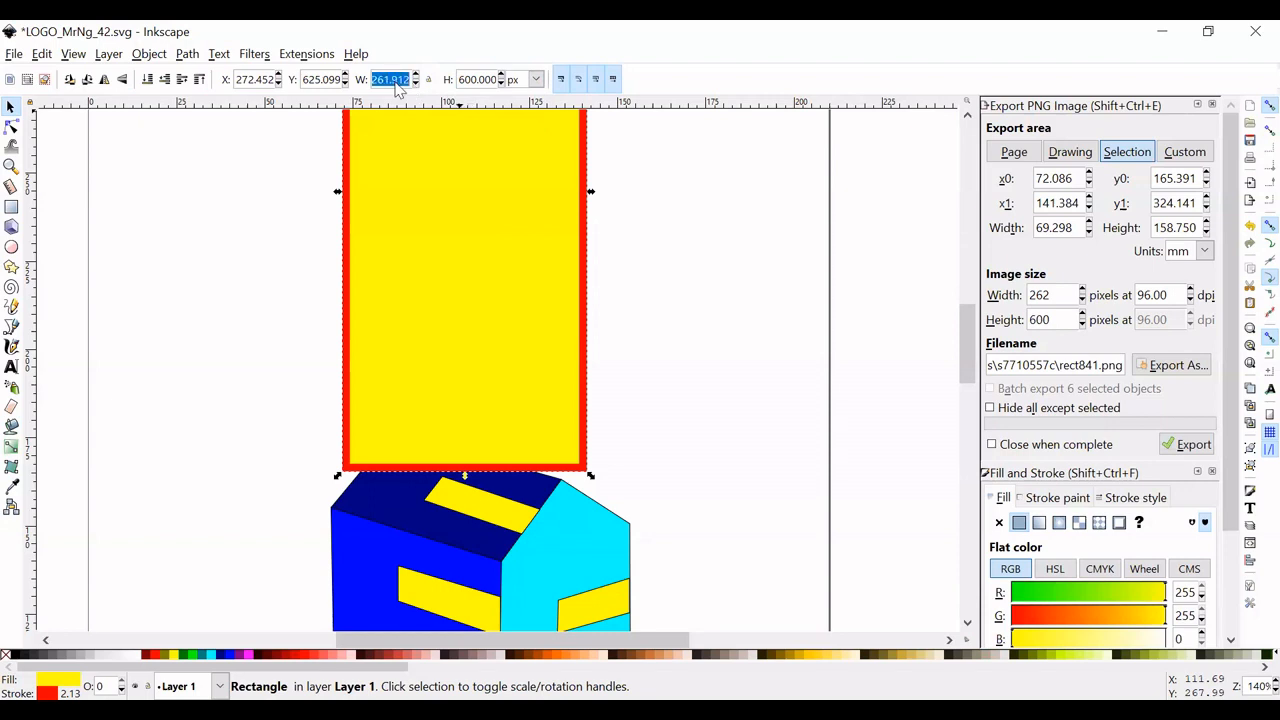
type("600")
key("Return")
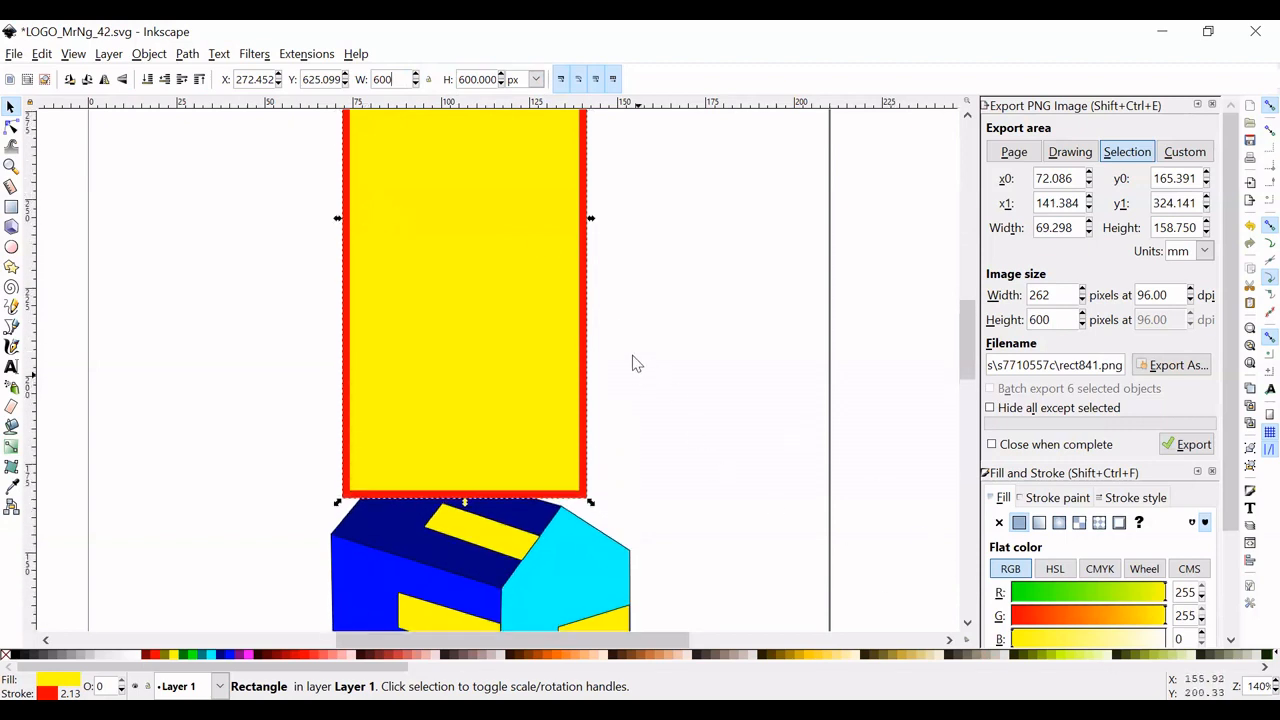
key("Return")
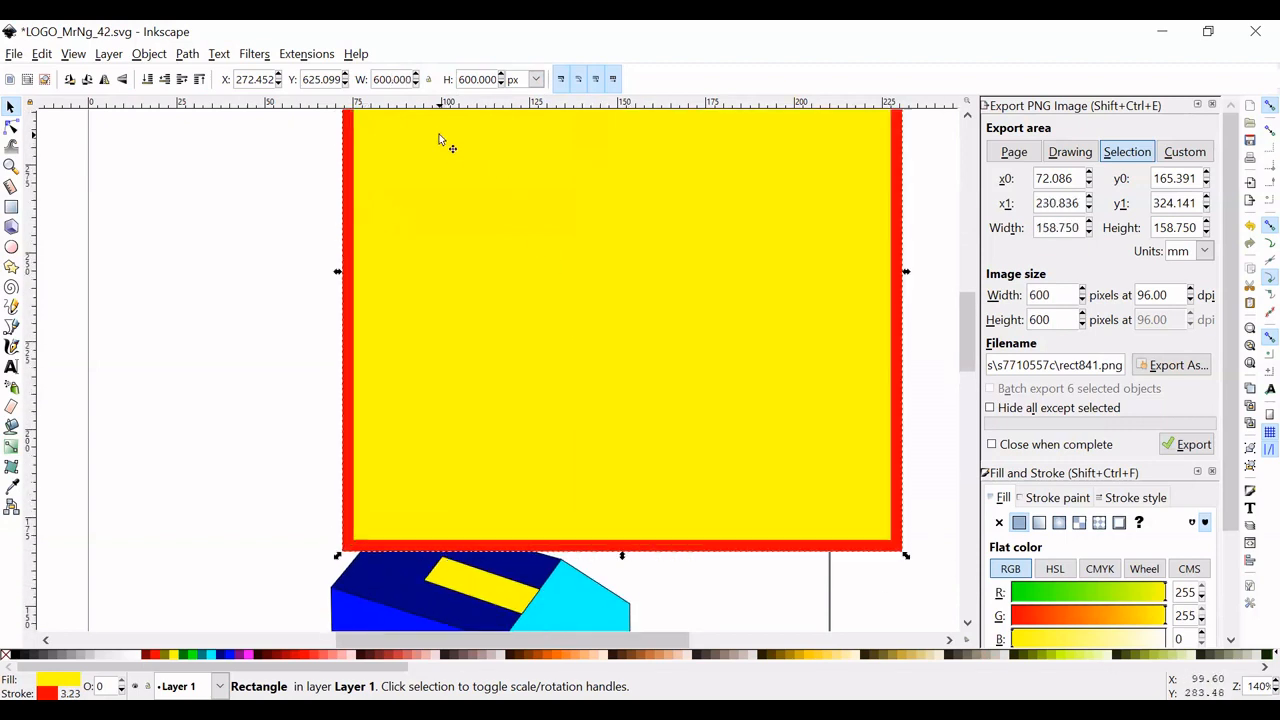
- Move the house group beyond the page's right edge and place the yellow square mid-page at about X 103, Y 291 px
scroll(650, 289, "down", 1)
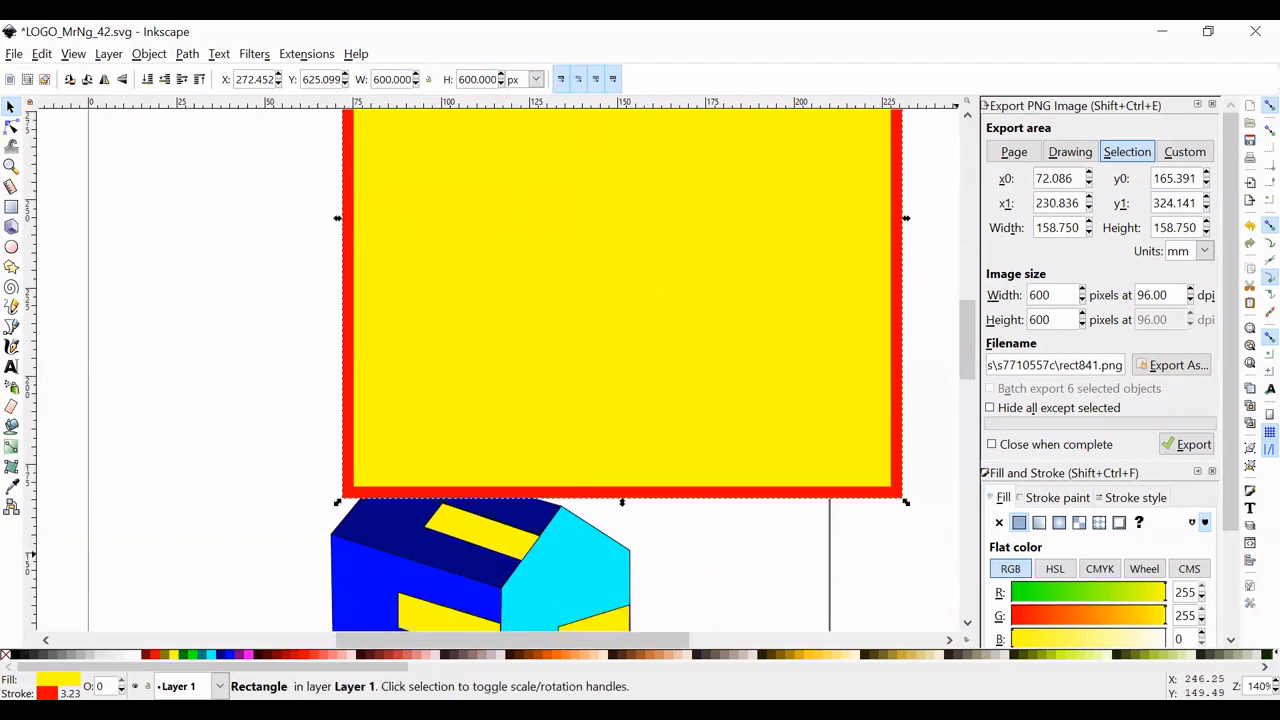
scroll(499, 260, "down", 5)
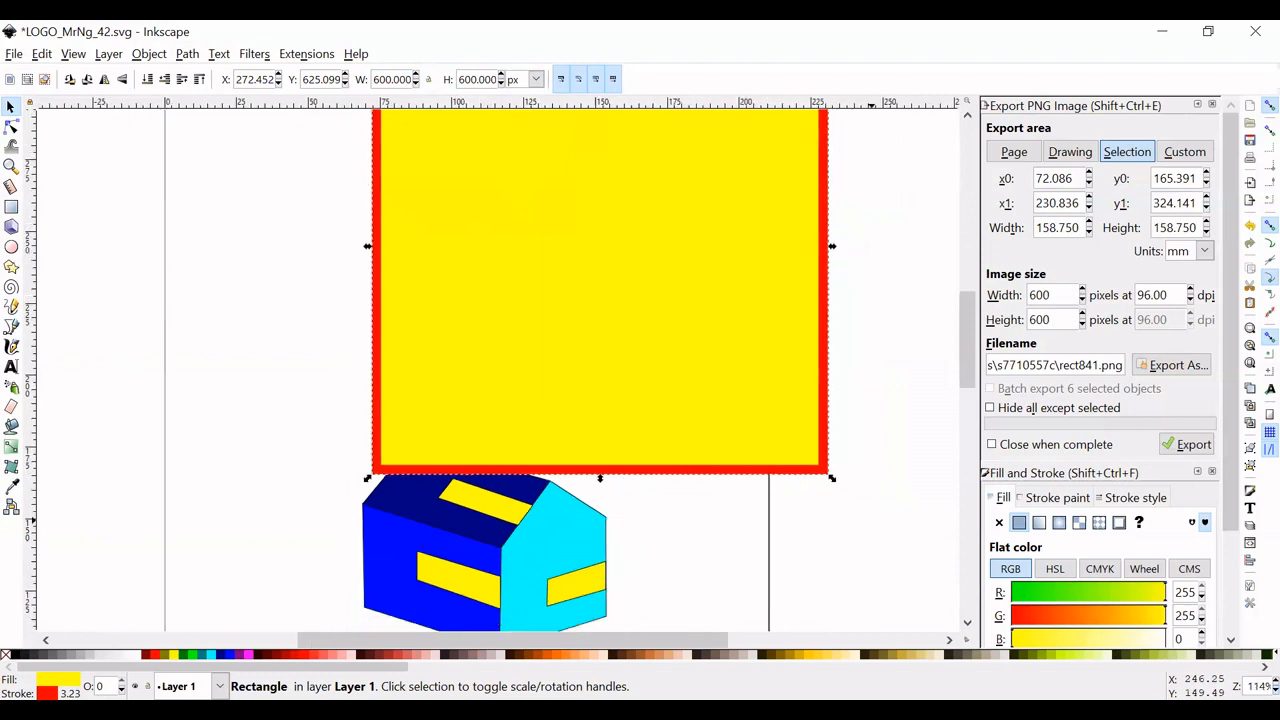
scroll(500, 374, "down", 2)
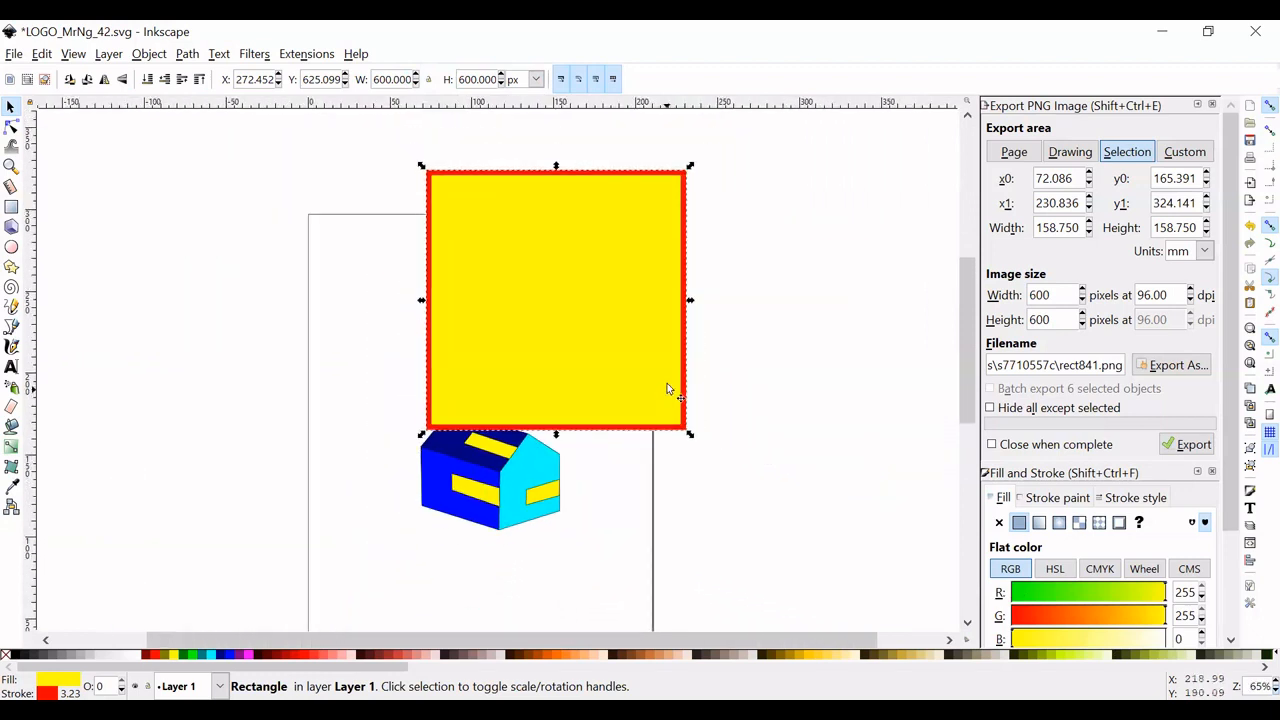
left_click_drag(551, 266, 311, 374)
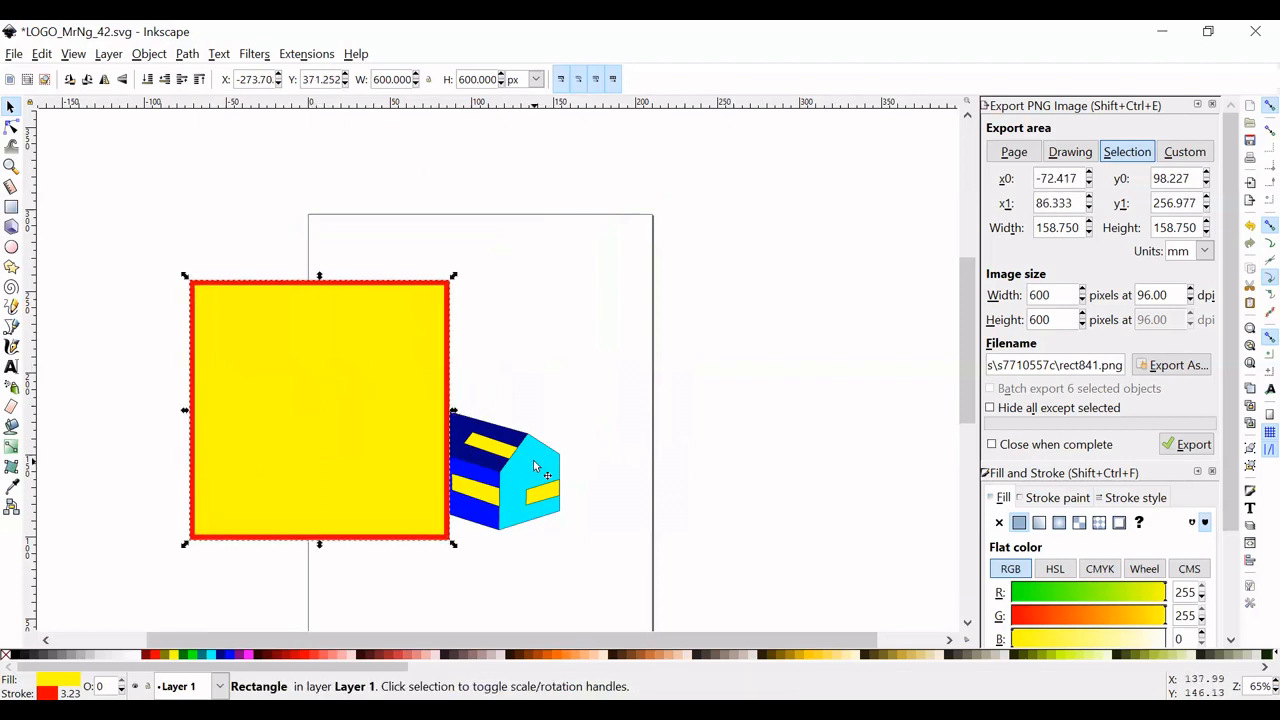
left_click_drag(535, 465, 770, 325)
left_click_drag(369, 367, 529, 403)
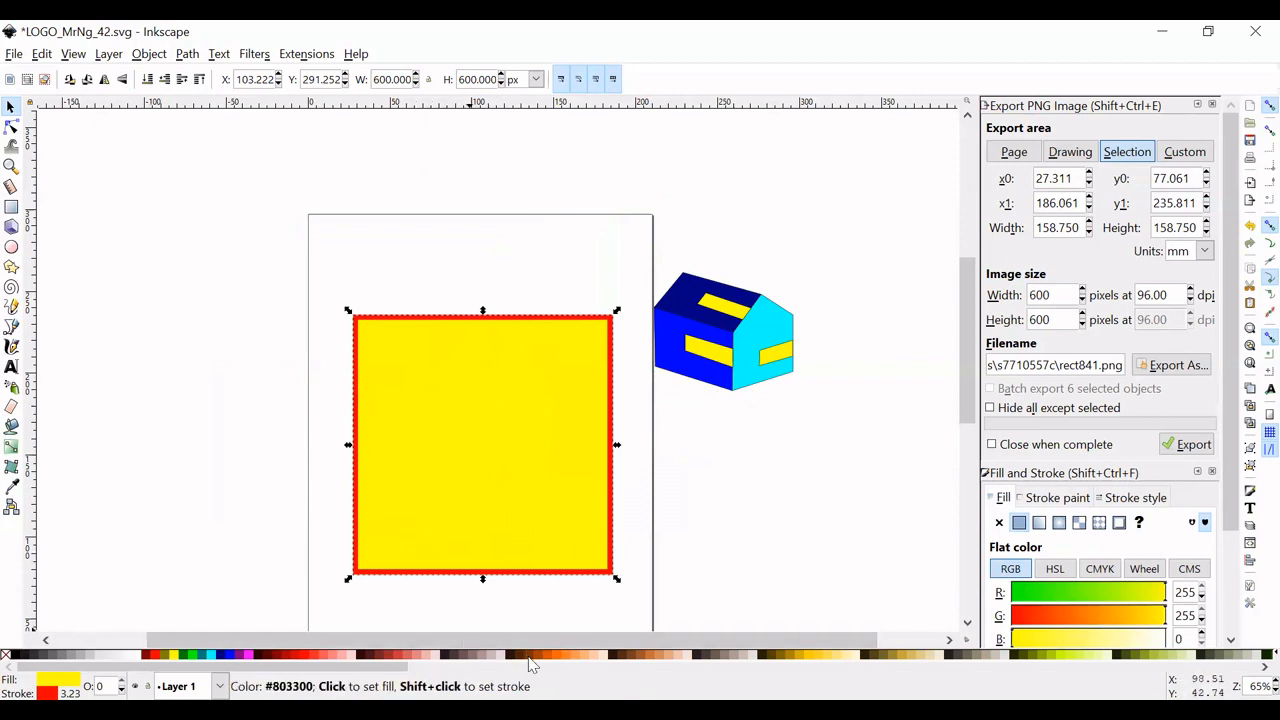
- Fill the square with light brown (RGB 222, 170, 135) and close the Fill and Stroke and Export PNG Image dialogs
left_click(657, 657)
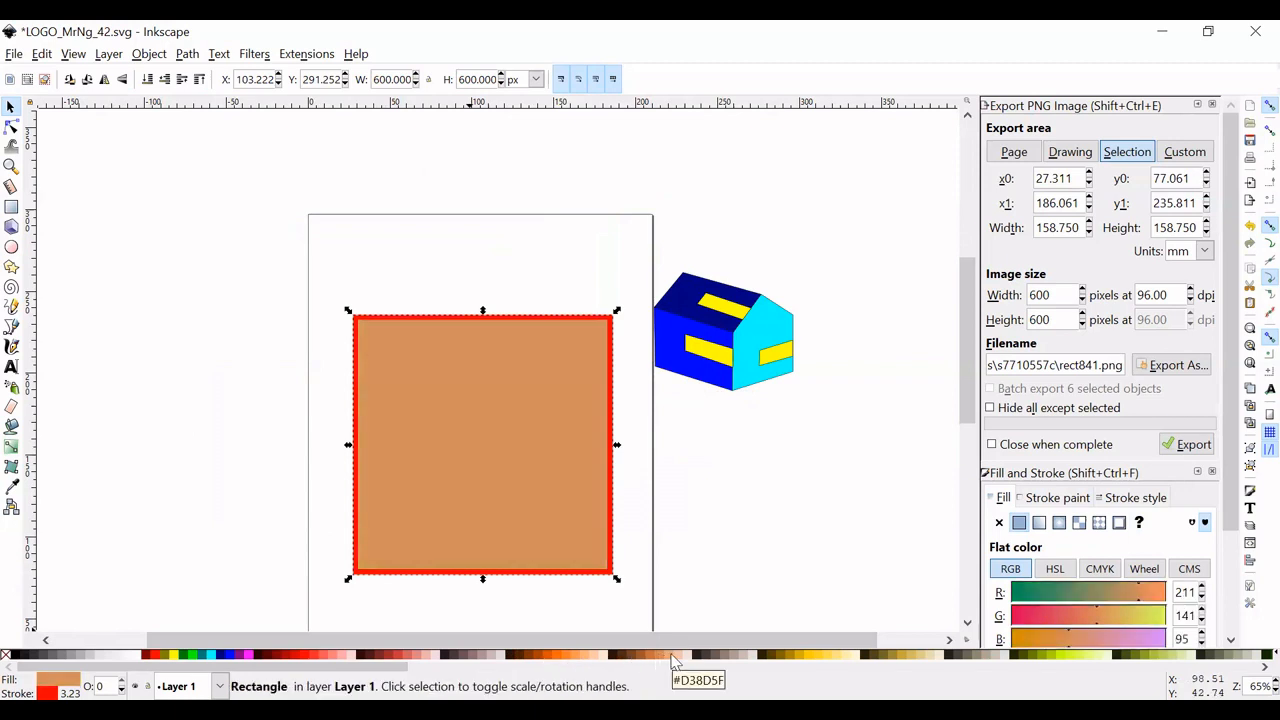
left_click(674, 658)
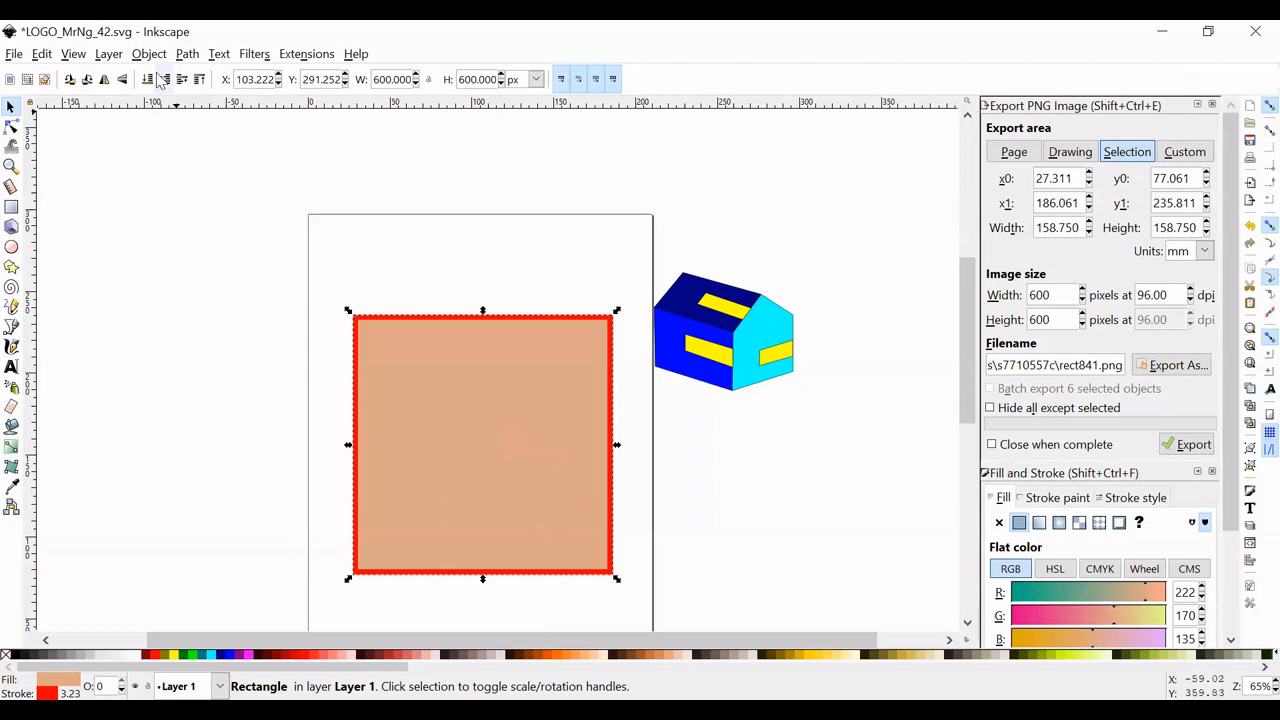
left_click(1212, 471)
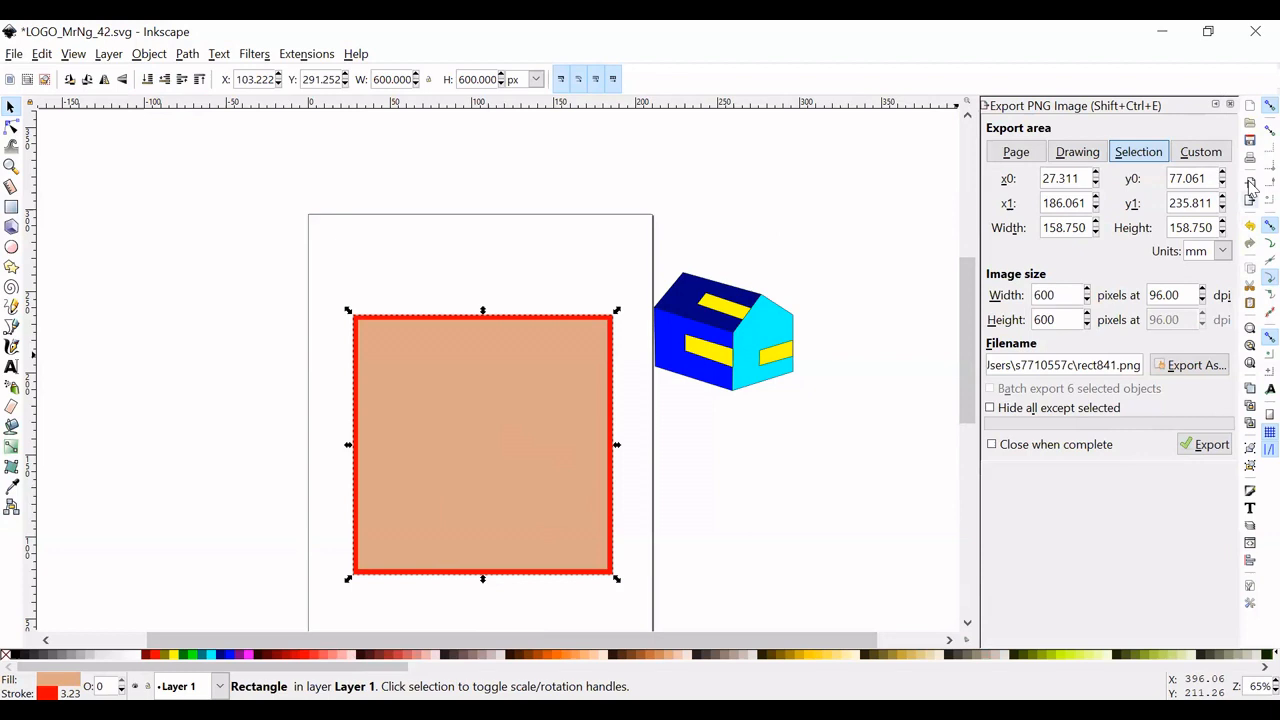
left_click(1230, 104)
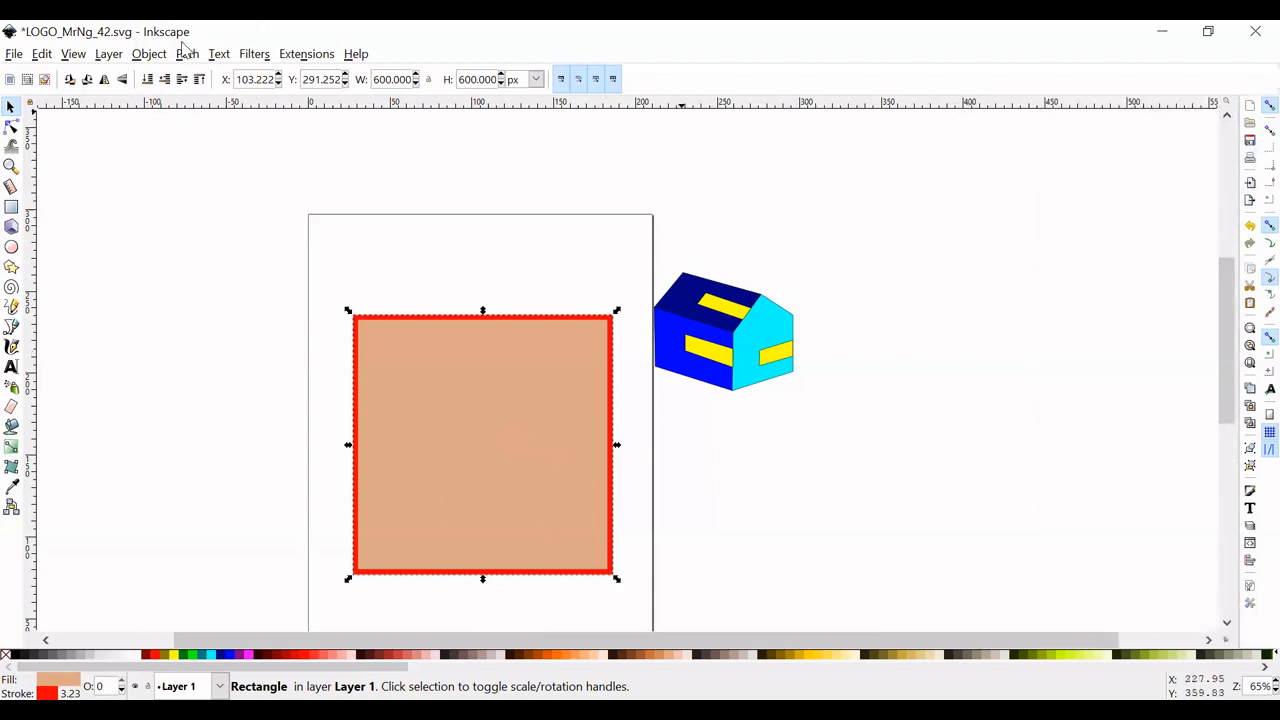
- Reopen the Fill and Stroke settings and change the square's stroke colour to black by reducing red to 0
left_click(75, 55)
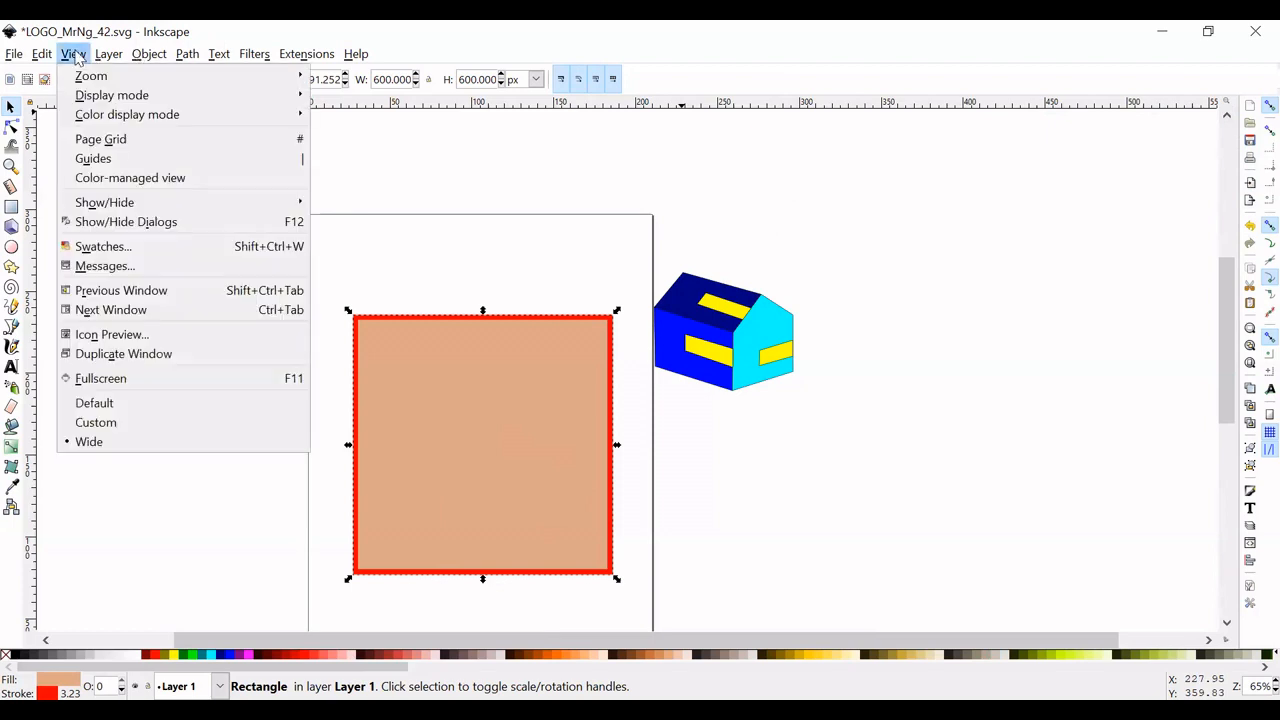
mouse_move(100, 80)
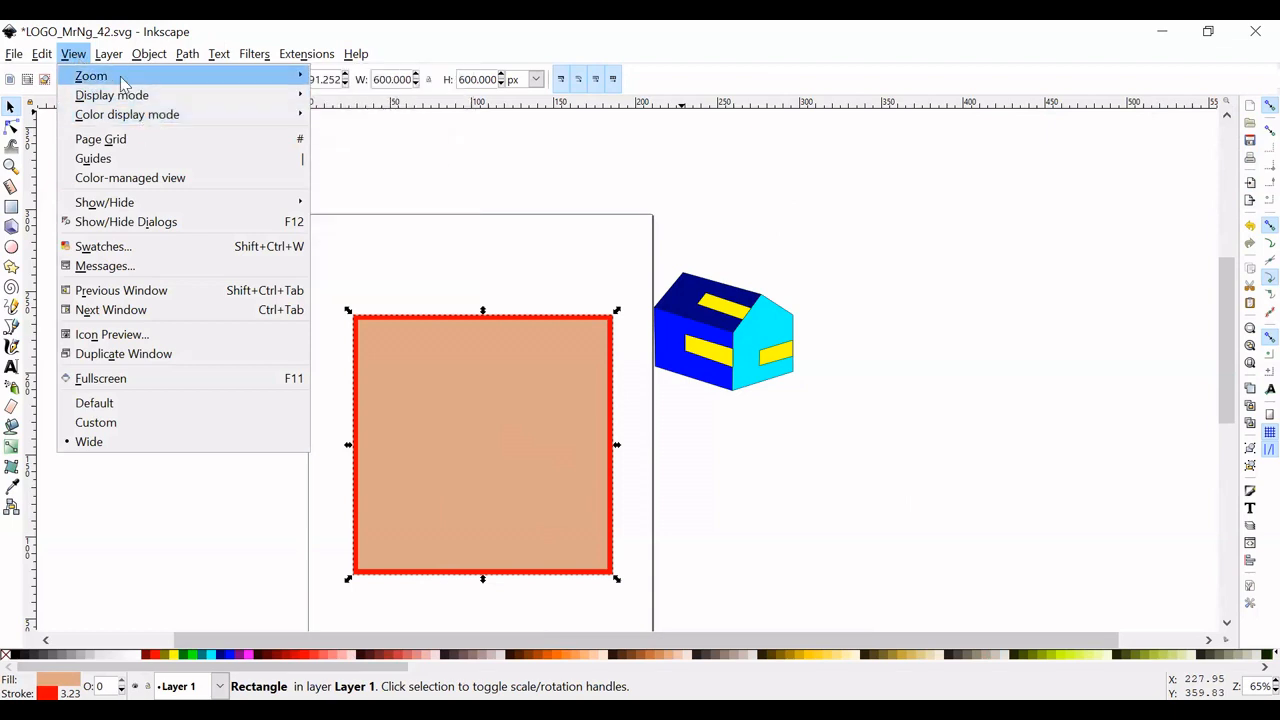
left_click(73, 54)
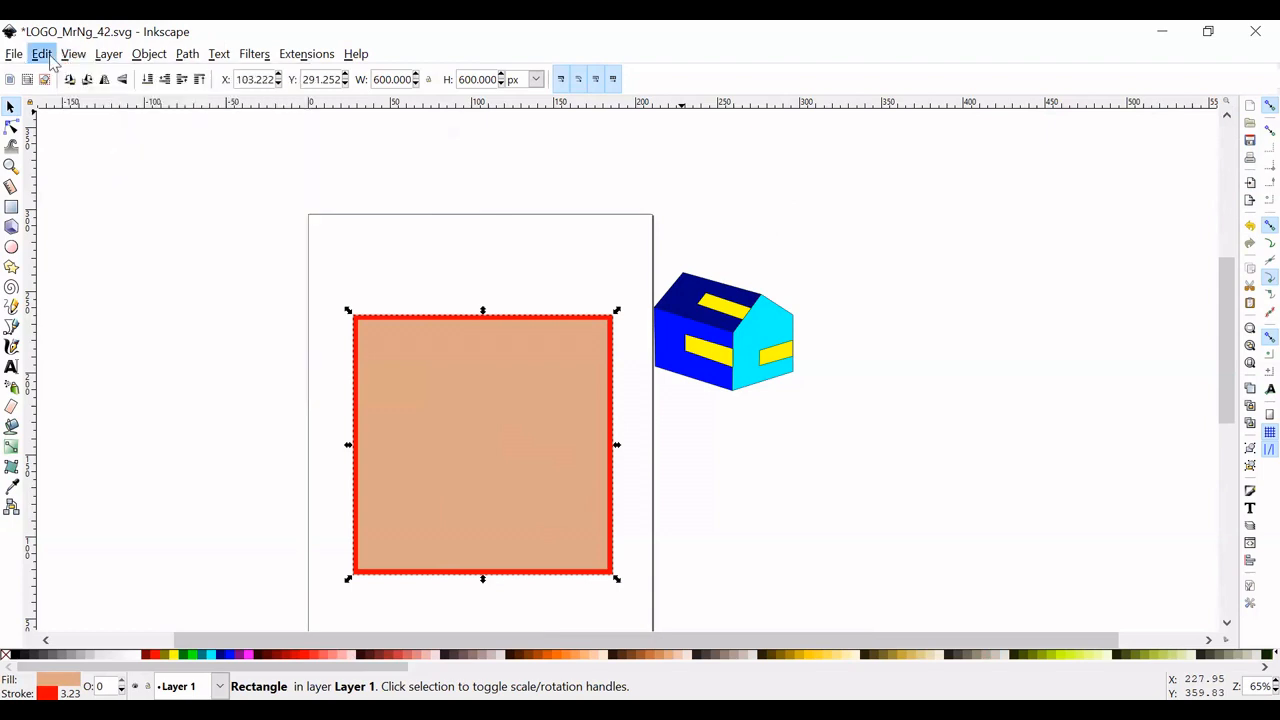
left_click(42, 54)
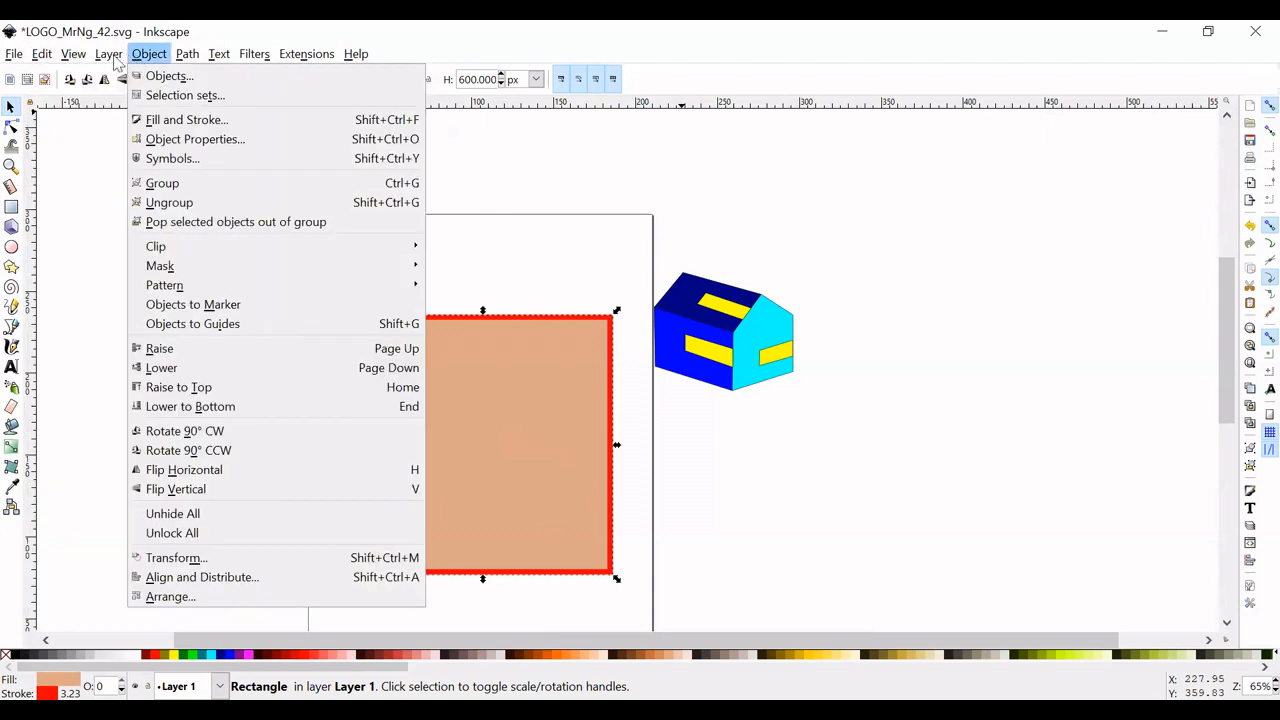
mouse_move(99, 62)
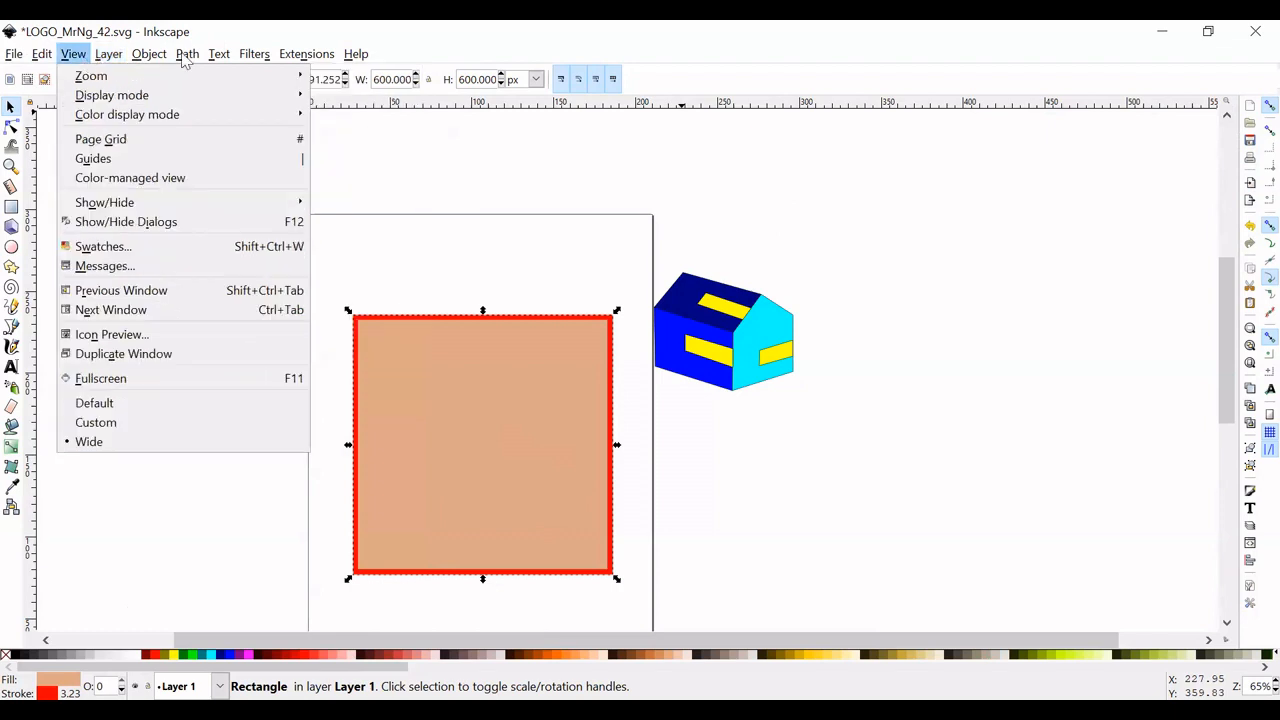
mouse_move(148, 60)
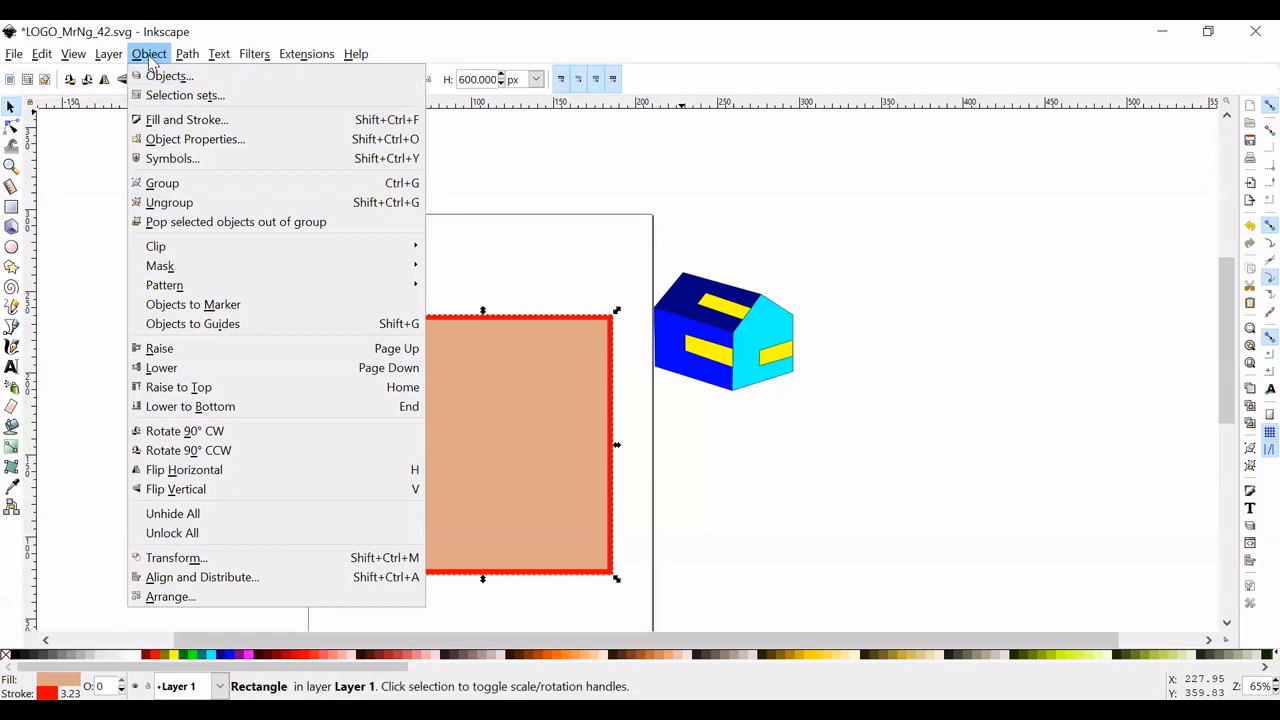
left_click(175, 122)
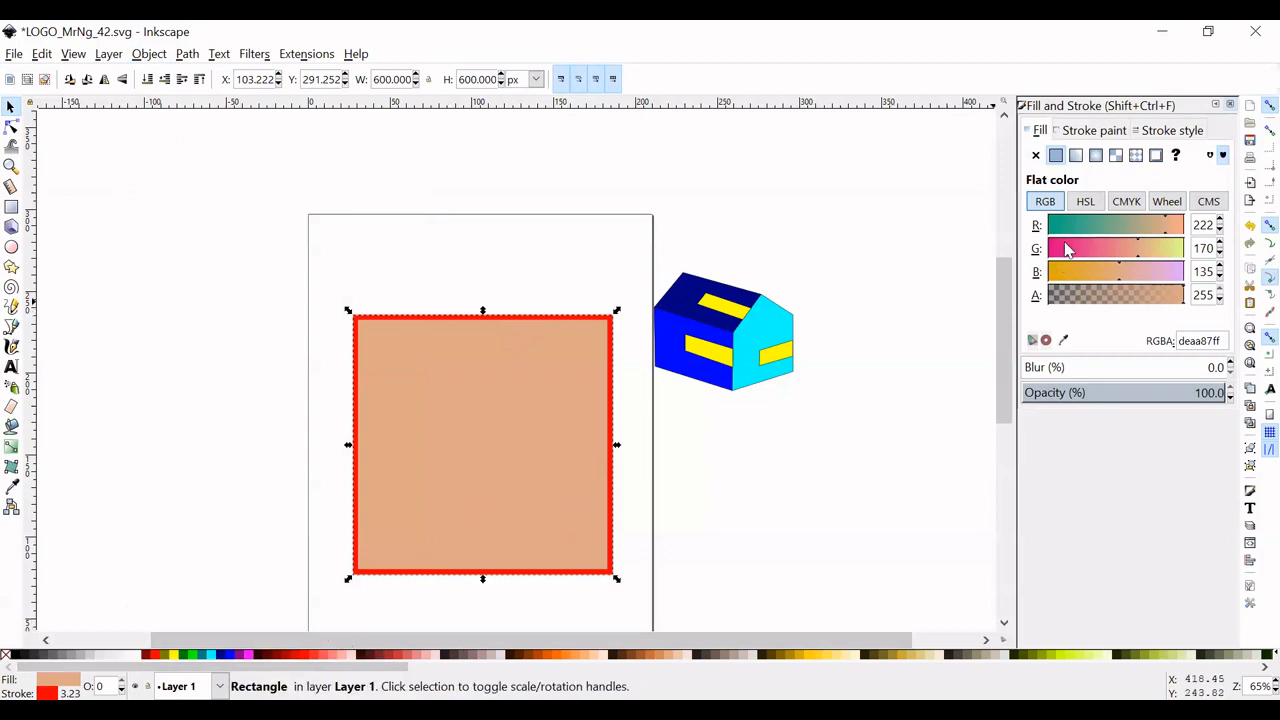
left_click(1091, 135)
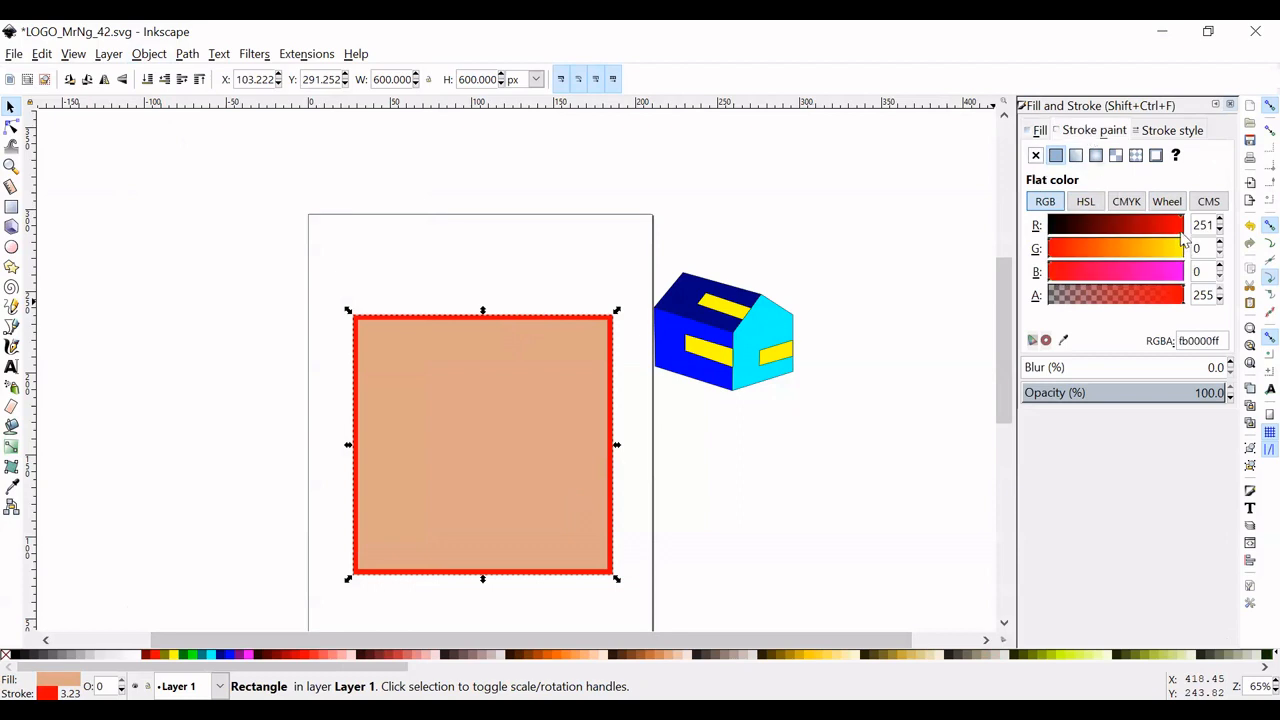
left_click_drag(1180, 230, 1042, 230)
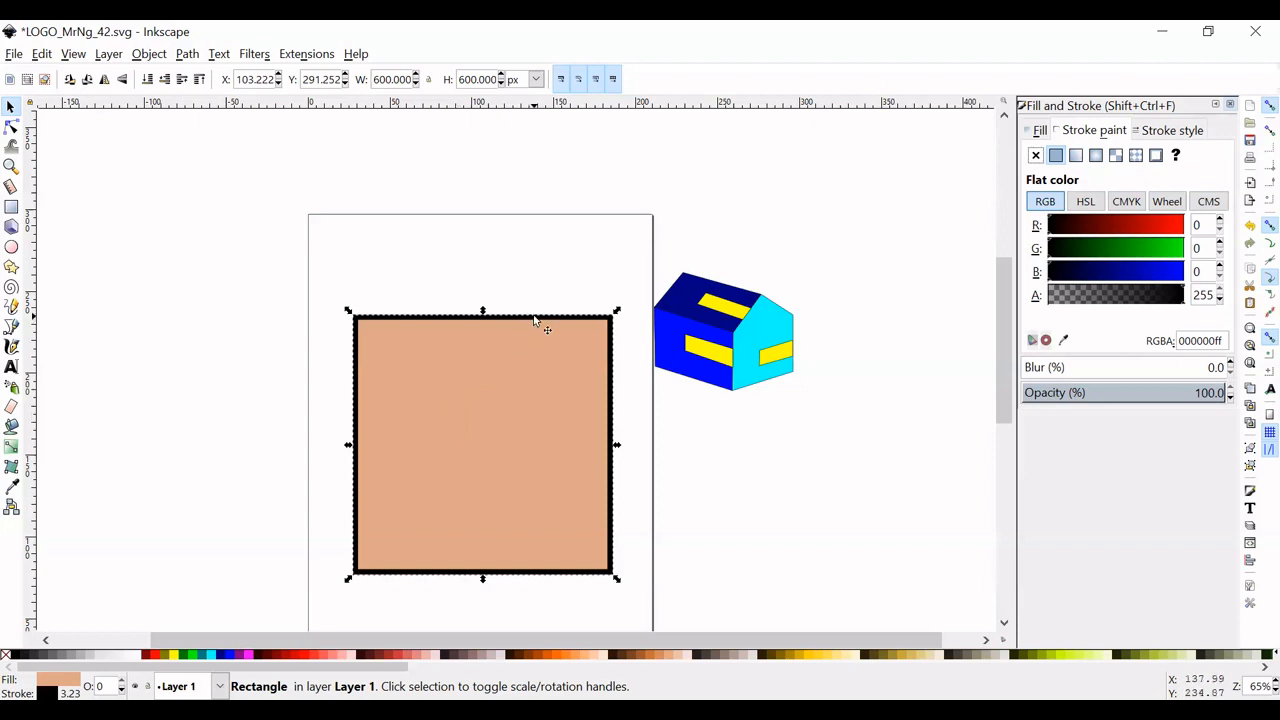
- Switch the square's stroke width unit to px and set the width to 10 px
left_click(1172, 132)
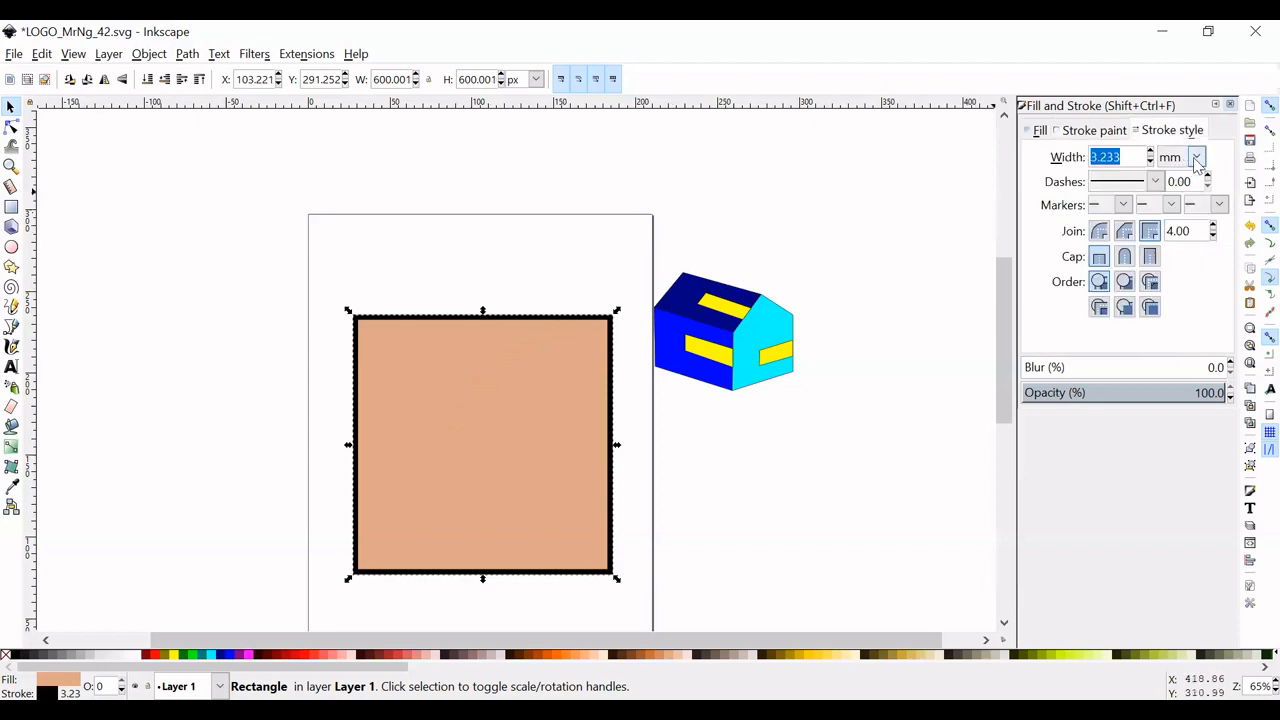
left_click(1196, 158)
left_click(1196, 160)
left_click(1197, 160)
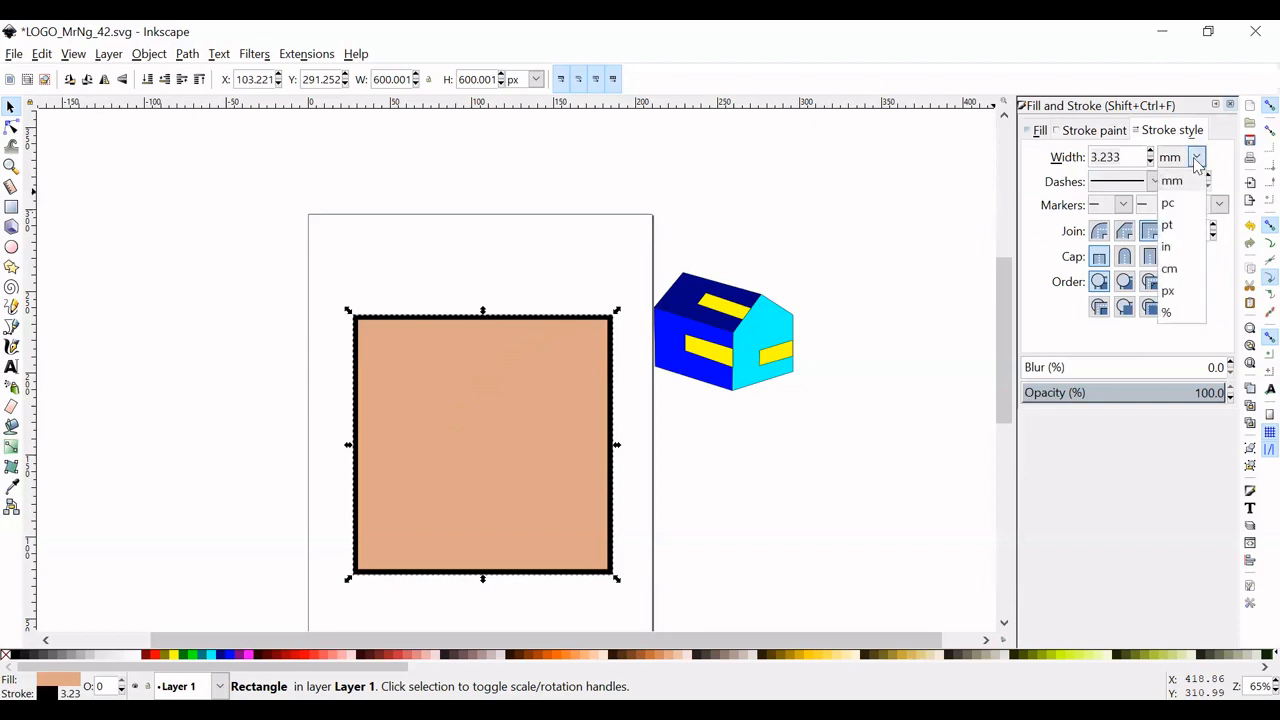
left_click(1170, 290)
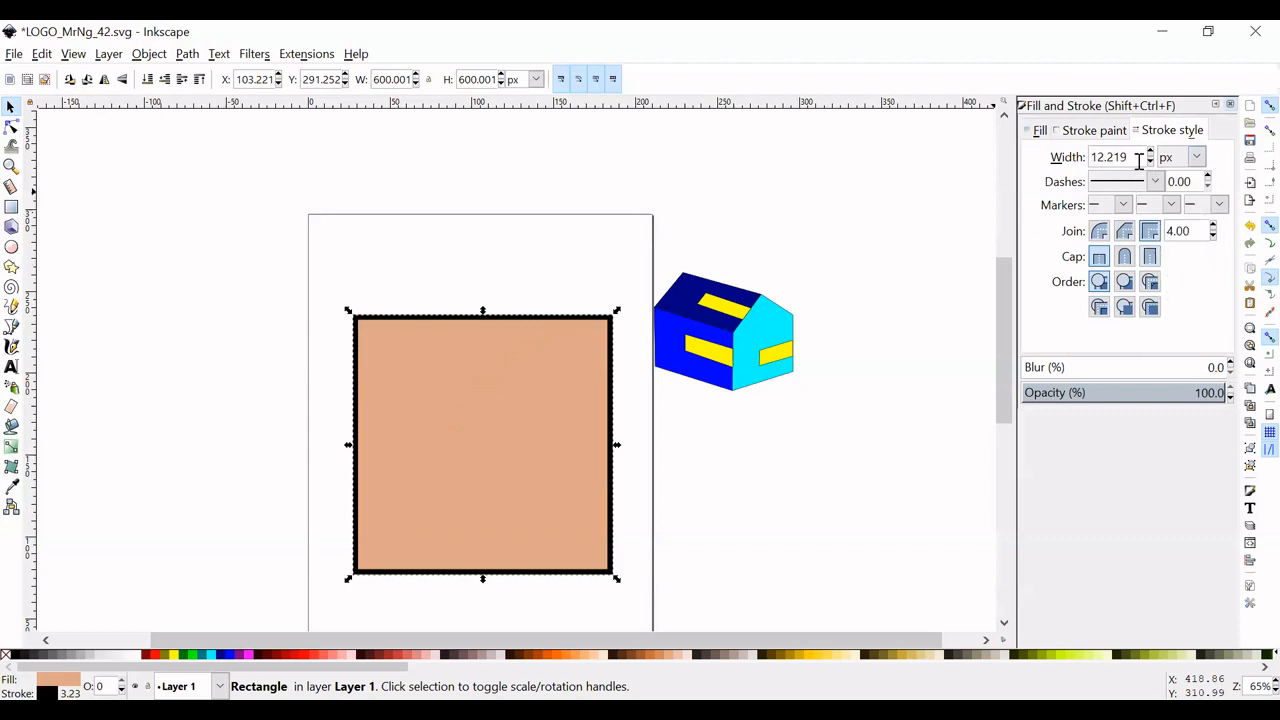
double_click(1084, 160)
type("10")
key("Return")
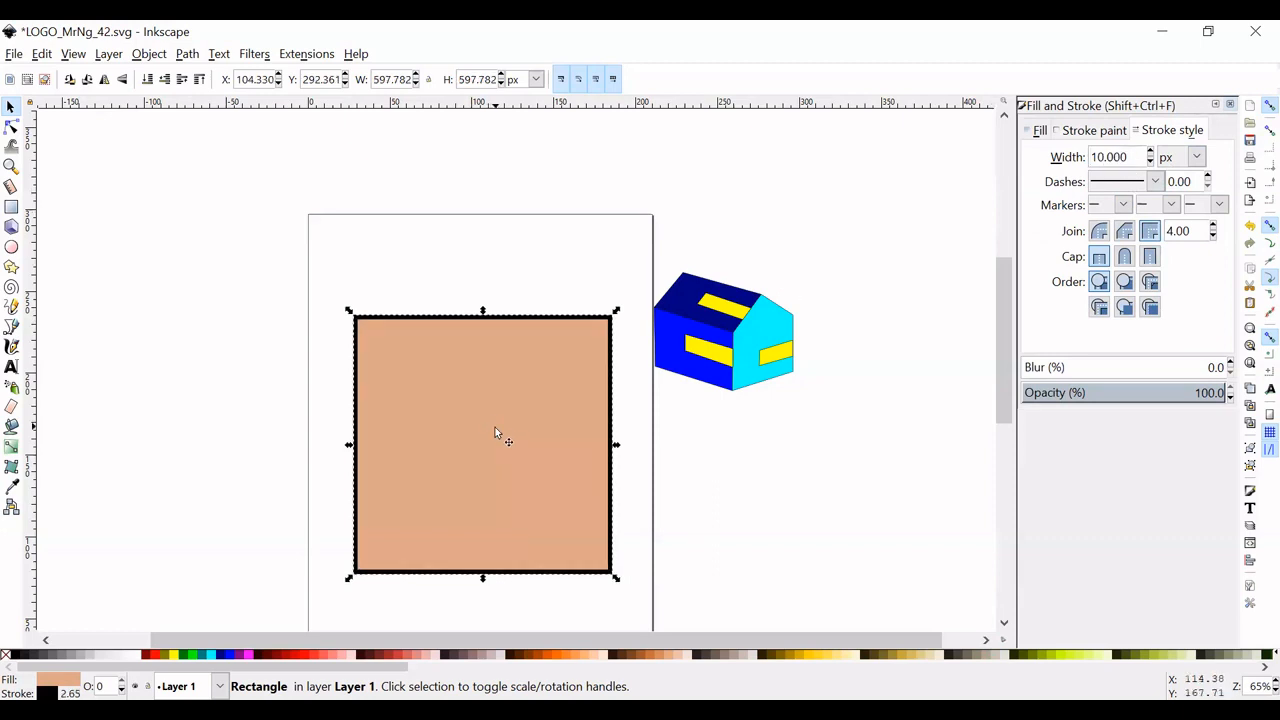
- Shift the square slightly upward on the page and draw a circle of about 67 mm radius overlapping its upper-left part
mouse_move(521, 411)
left_mouse_down()
mouse_move(514, 390)
mouse_move(505, 400)
left_mouse_up()
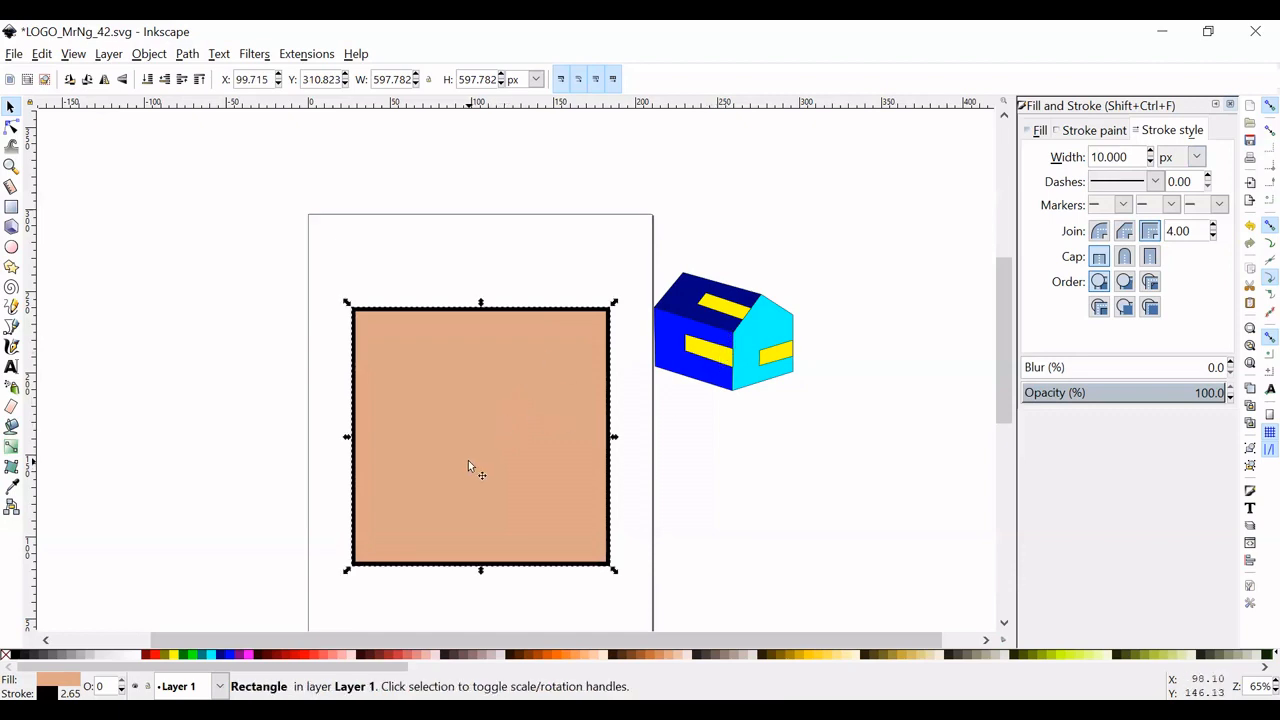
left_click(12, 248)
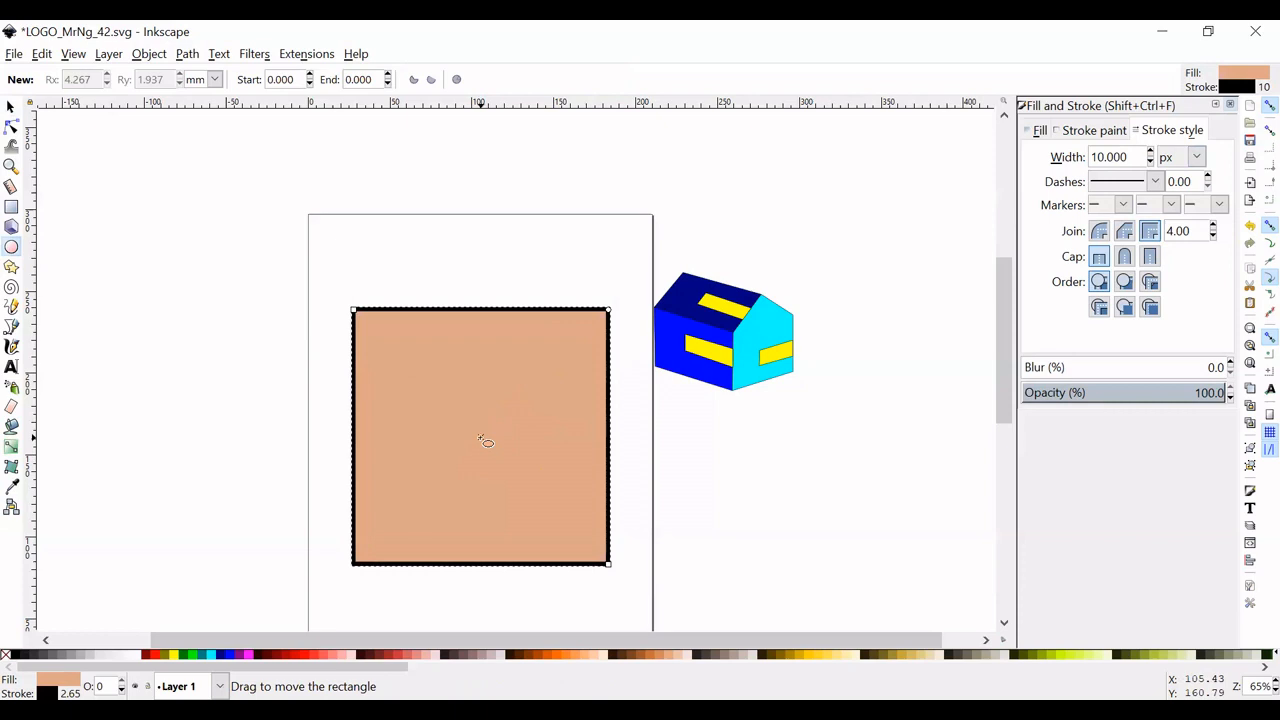
key("ctrl+shift")
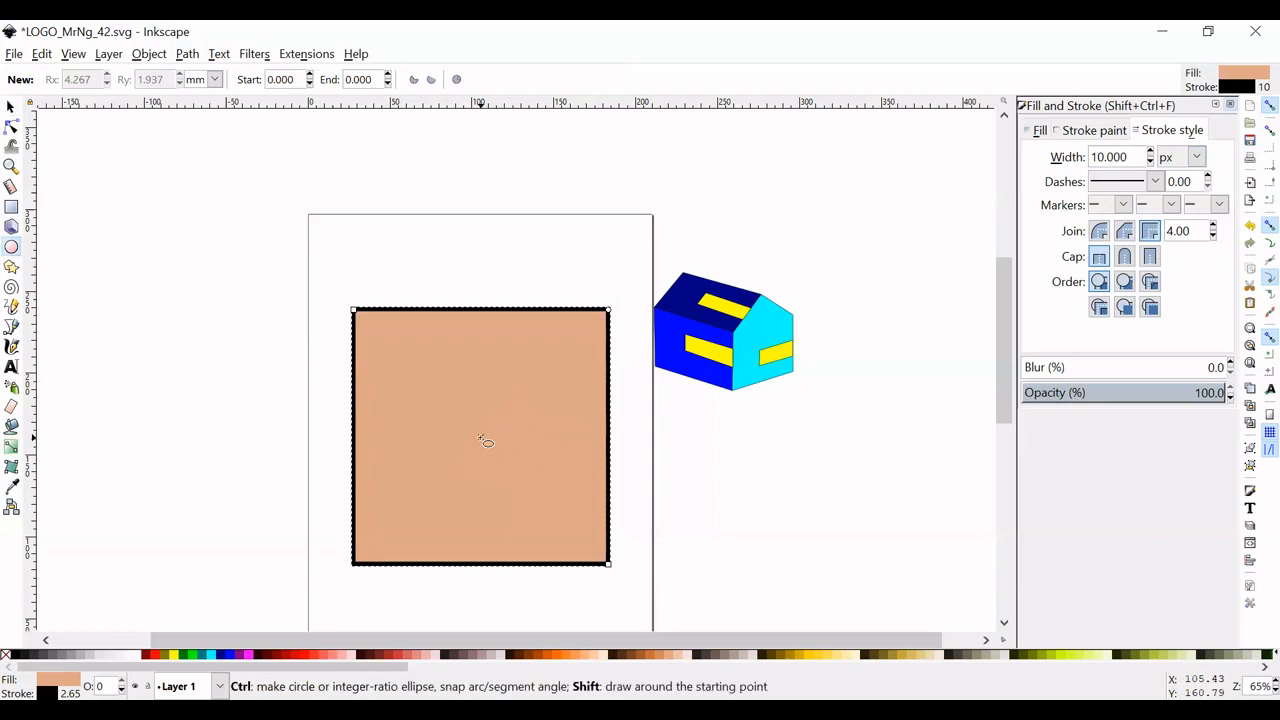
left_click_drag(481, 437, 481, 423)
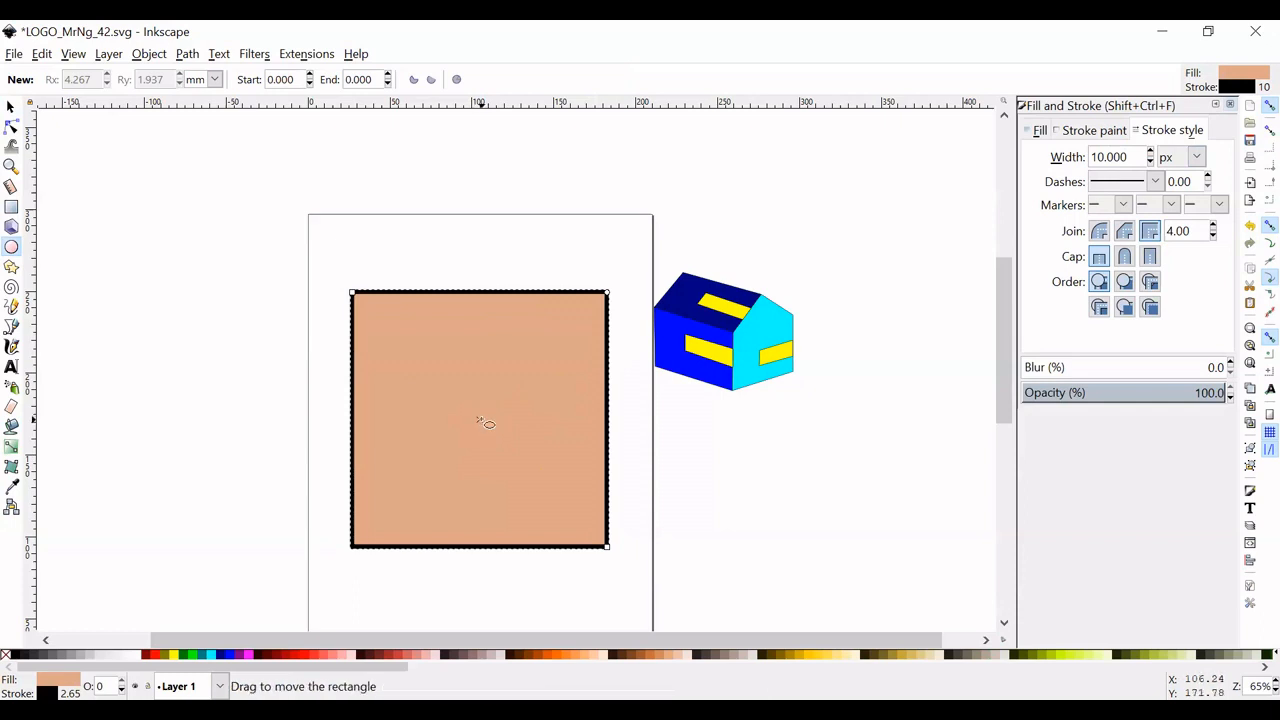
left_click_drag(479, 419, 482, 422)
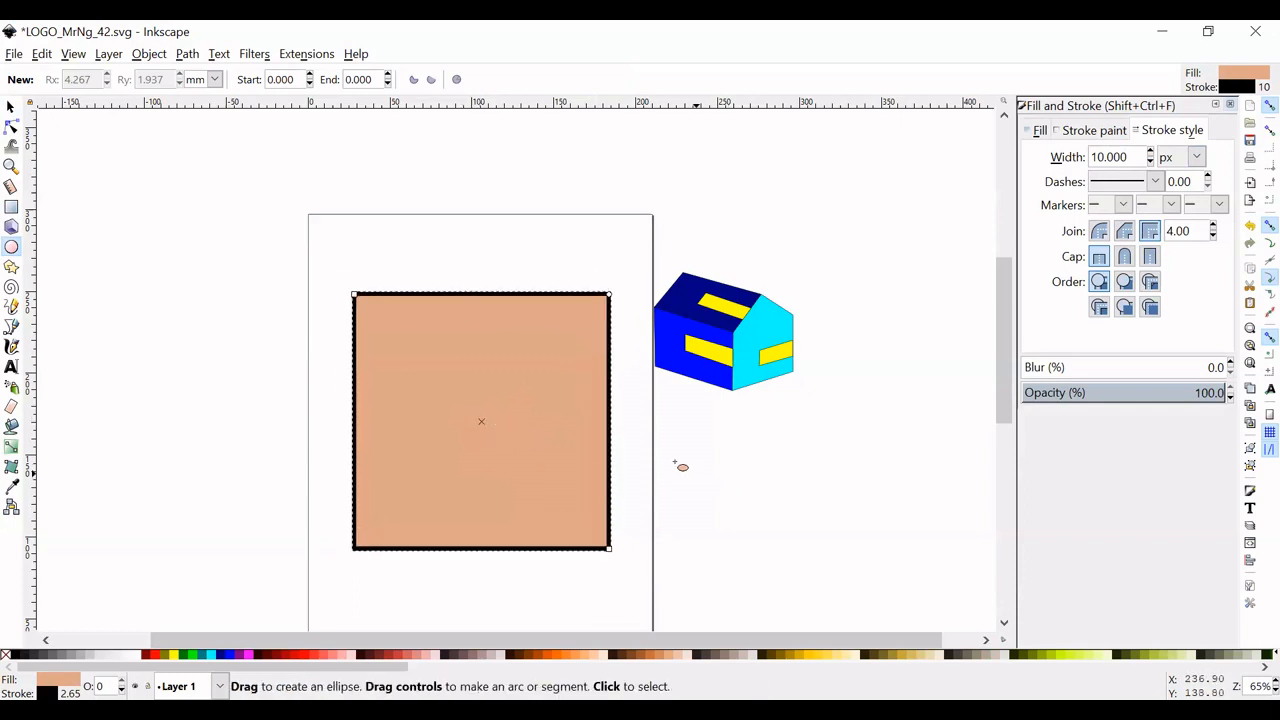
left_click_drag(430, 378, 543, 491)
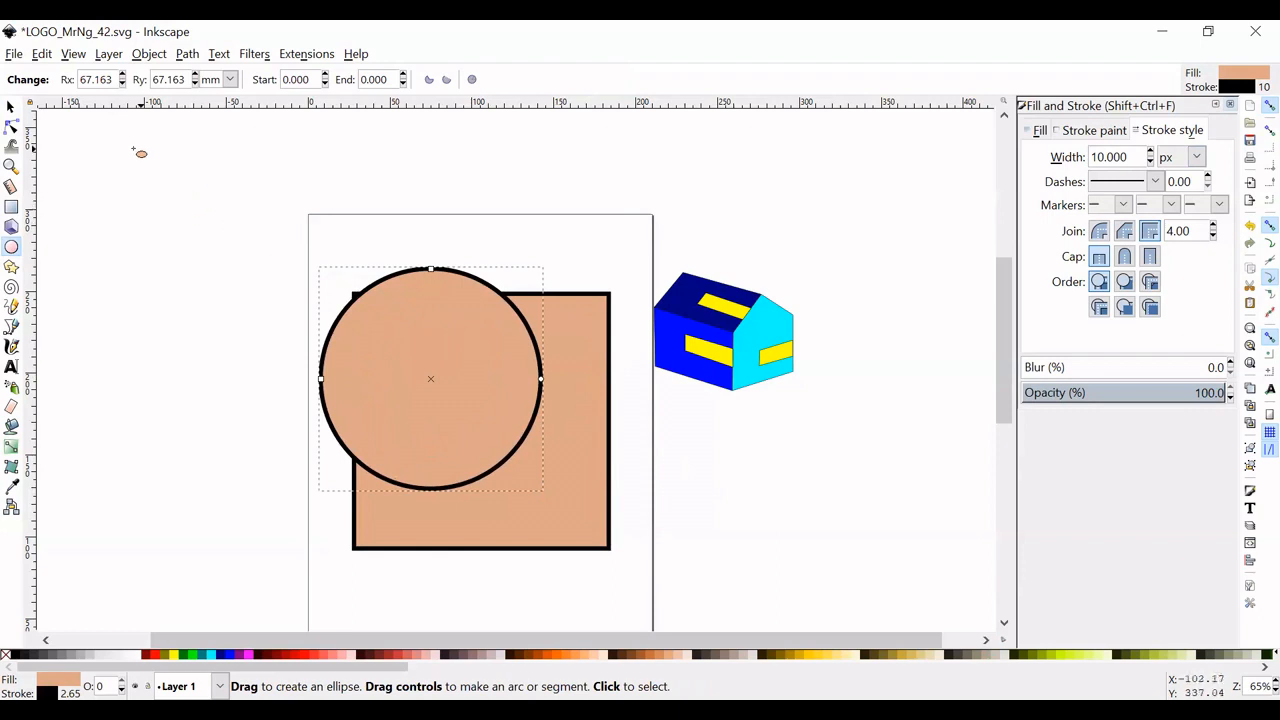
- Move the circle to the middle of the square and enlarge it to about 579 px so it spans the square
left_click(10, 107)
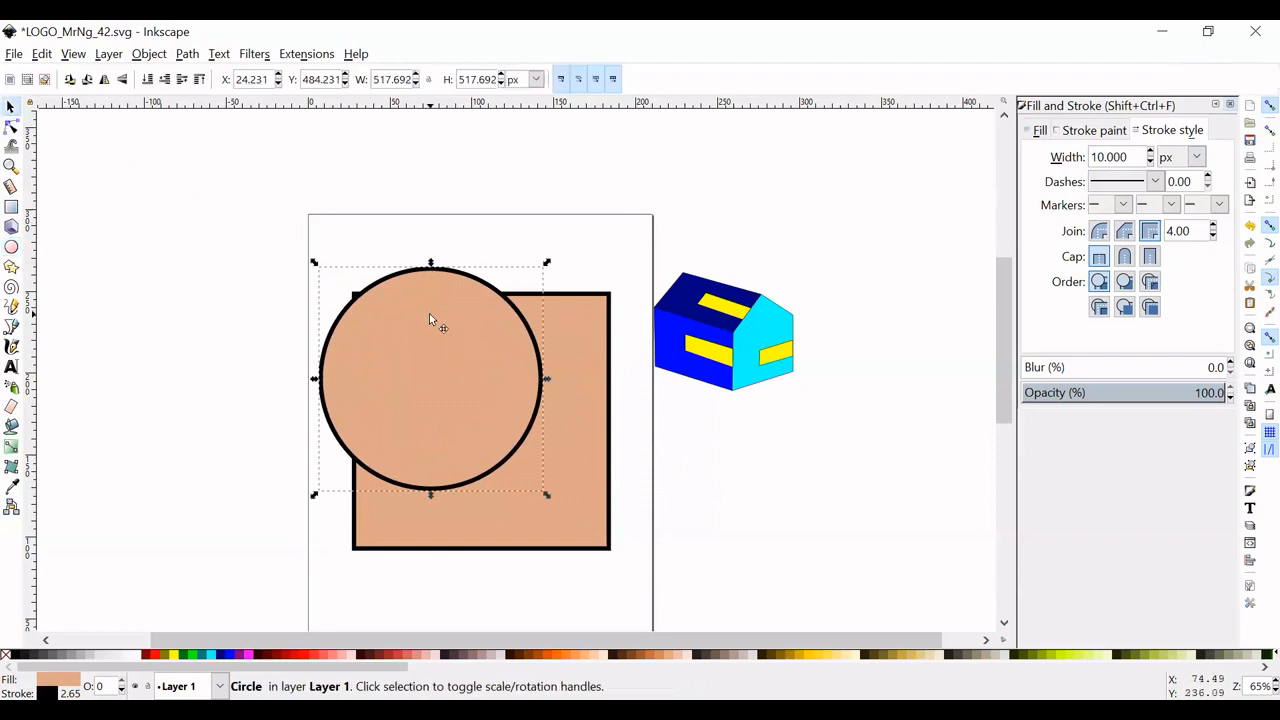
left_click_drag(429, 313, 477, 357)
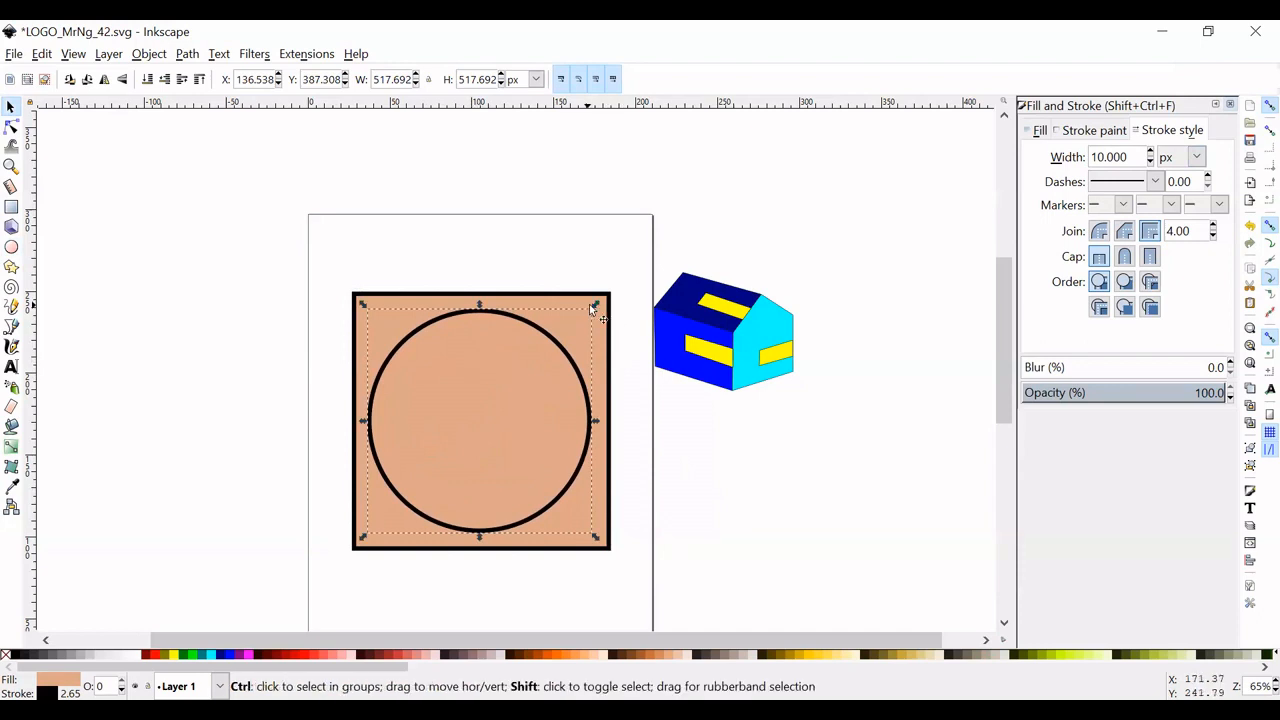
left_click_drag(595, 307, 620, 297)
left_click_drag(565, 333, 572, 338)
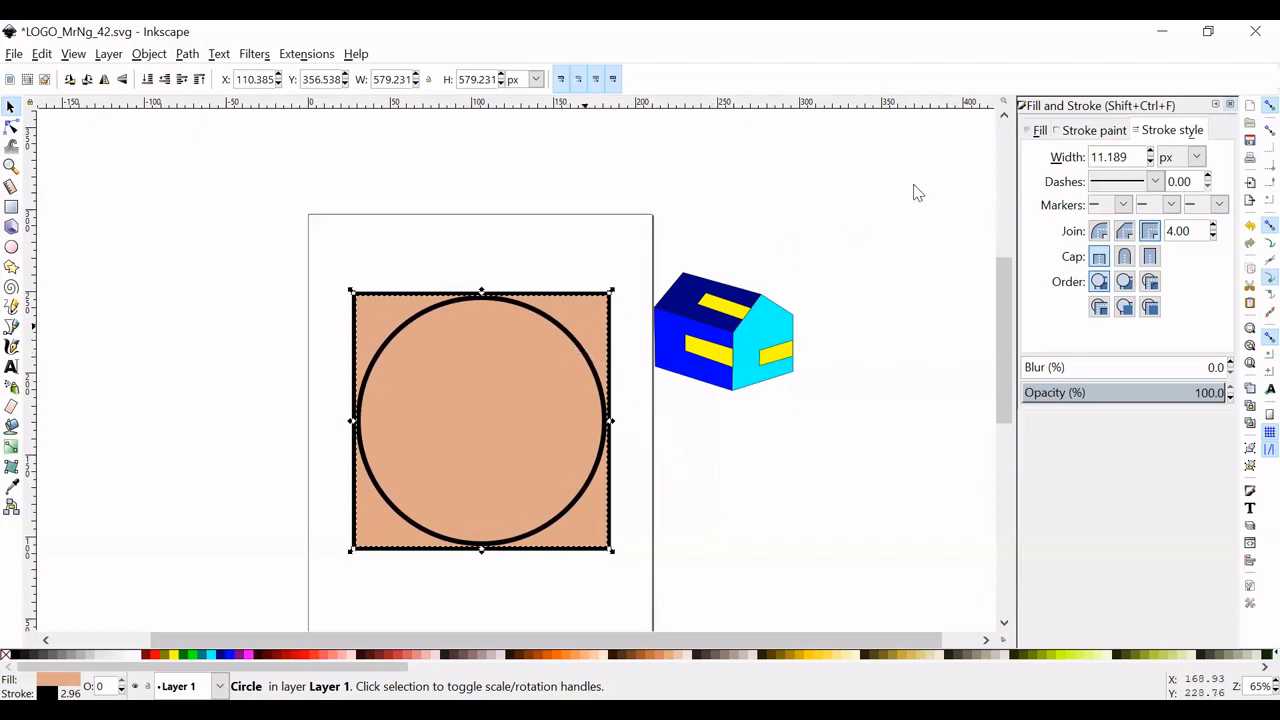
- Set the circle's stroke width to 10 px and fill the circle with yellow
double_click(1133, 157)
left_click(1133, 157)
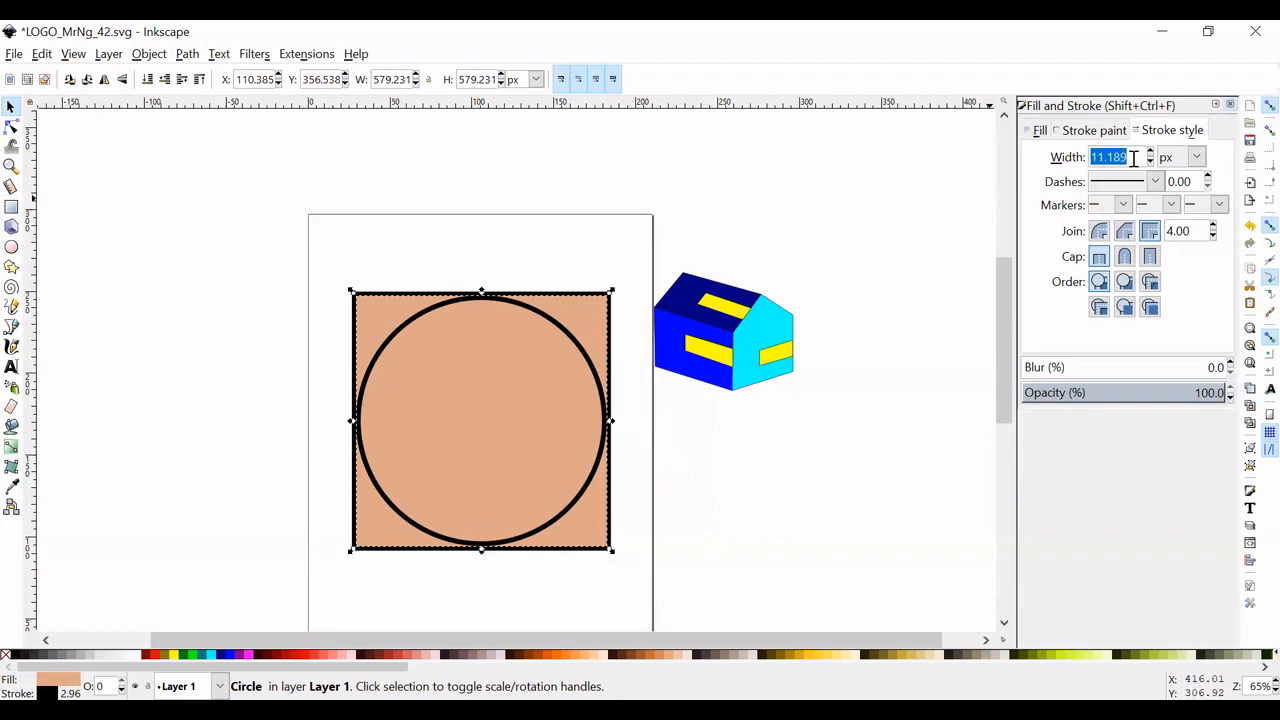
type("10")
left_click(776, 484)
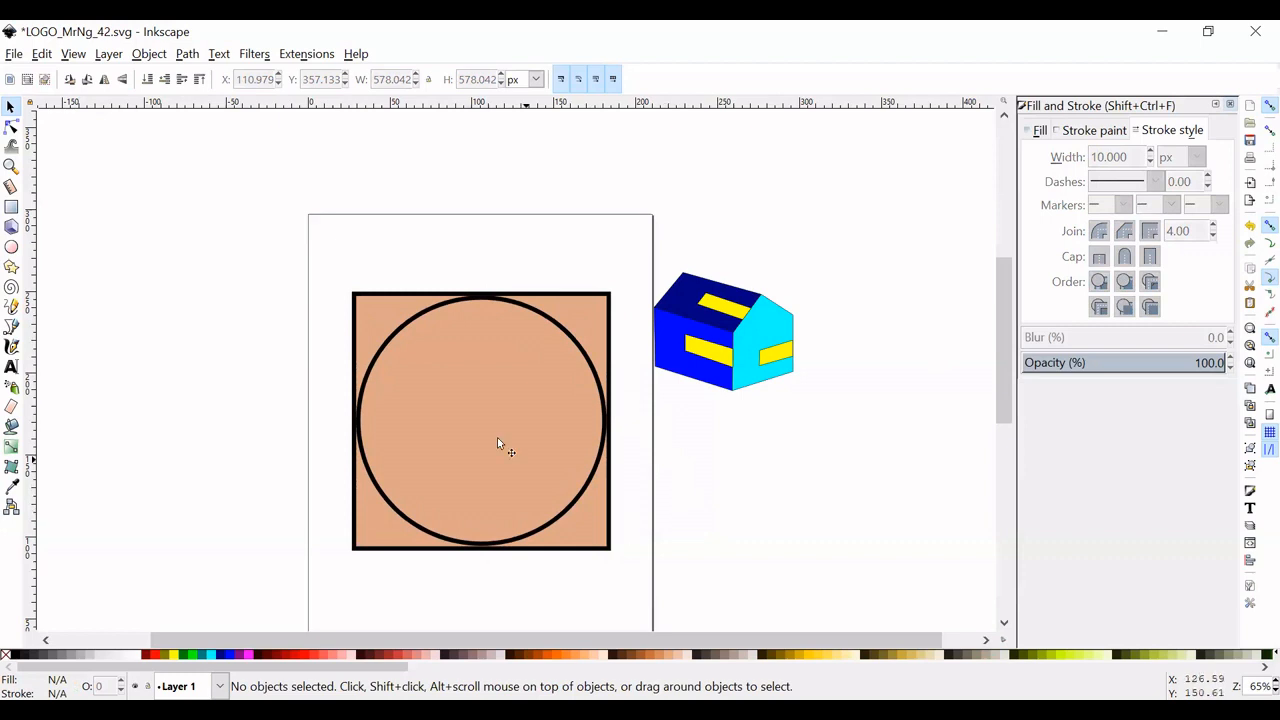
left_click(517, 394)
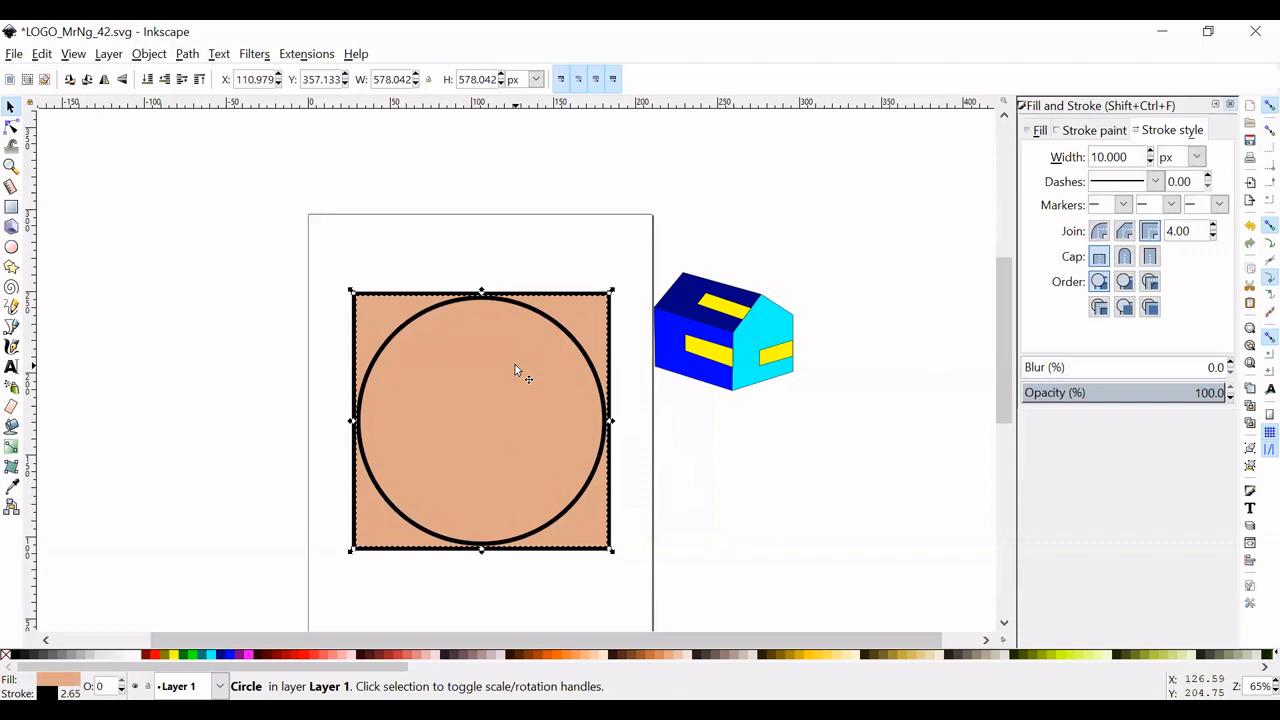
left_click(173, 657)
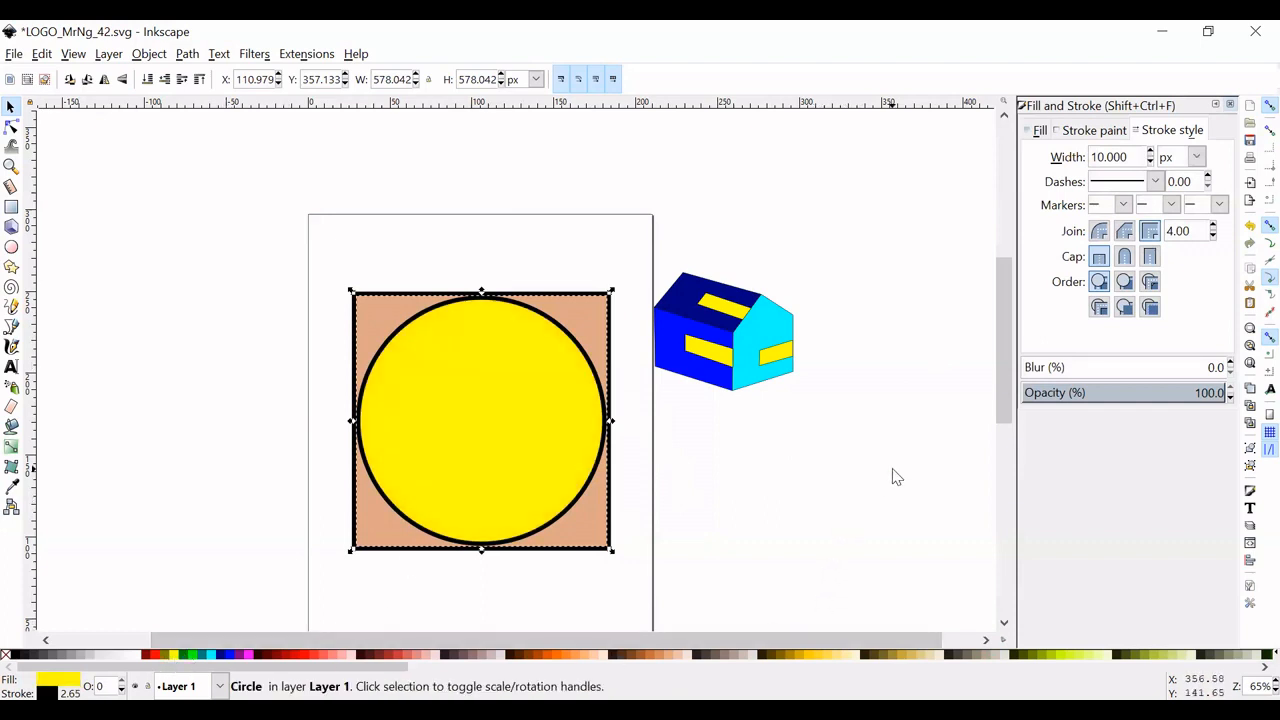
- Select the whole house group and move it so it overlaps the square's right edge
mouse_move(880, 477)
left_mouse_down()
mouse_move(677, 320)
mouse_move(633, 257)
left_mouse_up()
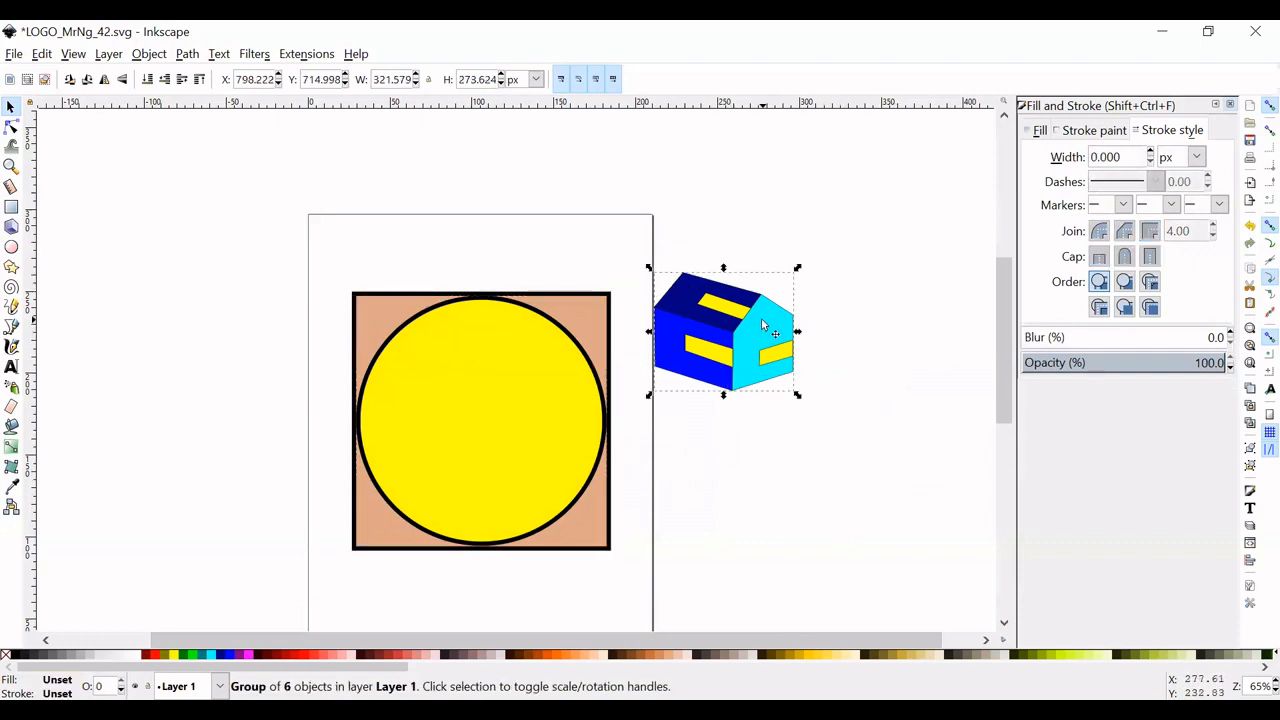
left_click_drag(760, 337, 709, 389)
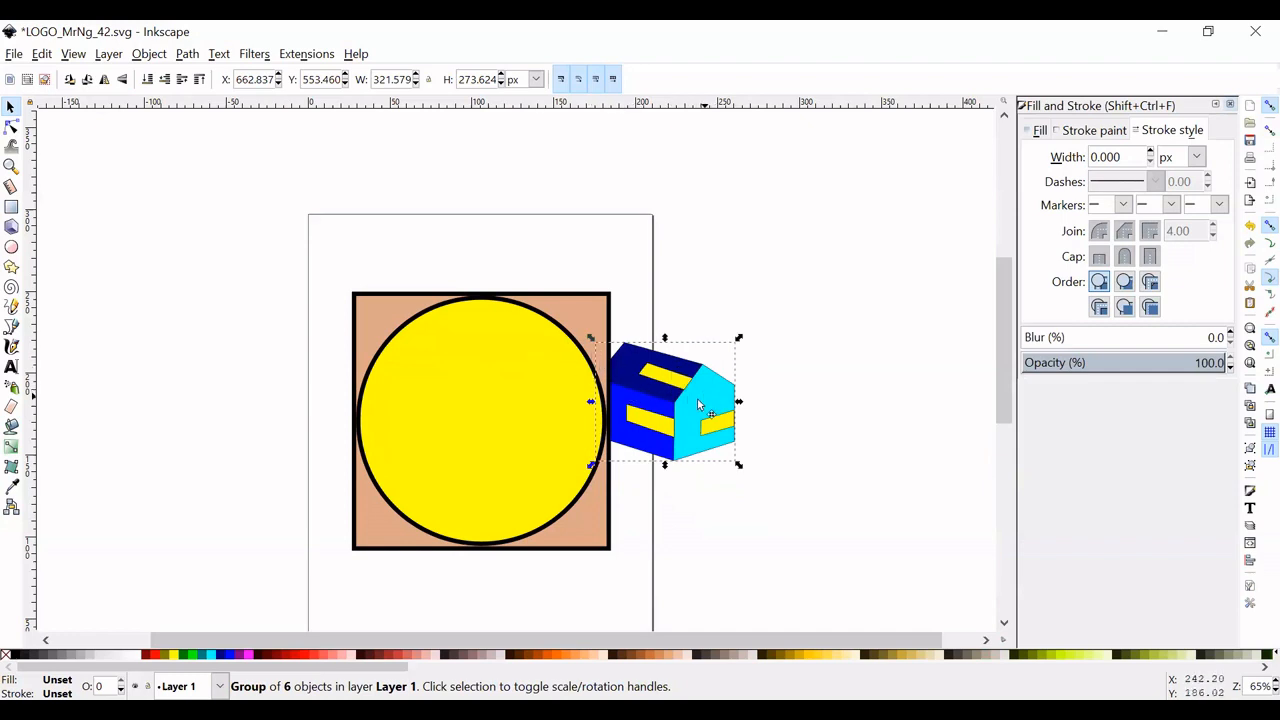
left_click_drag(712, 410, 681, 404)
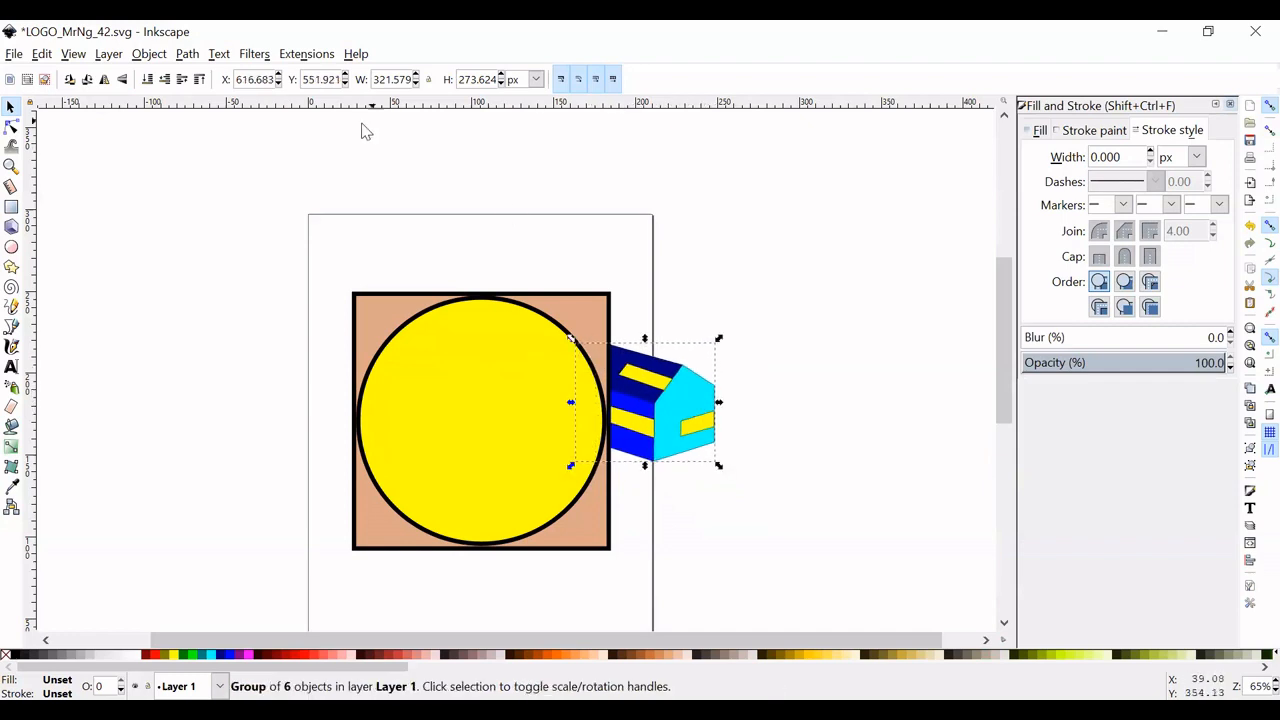
- Try to bring the house in front of the square by moving the current layer to the top and raising the layer
left_click(110, 55)
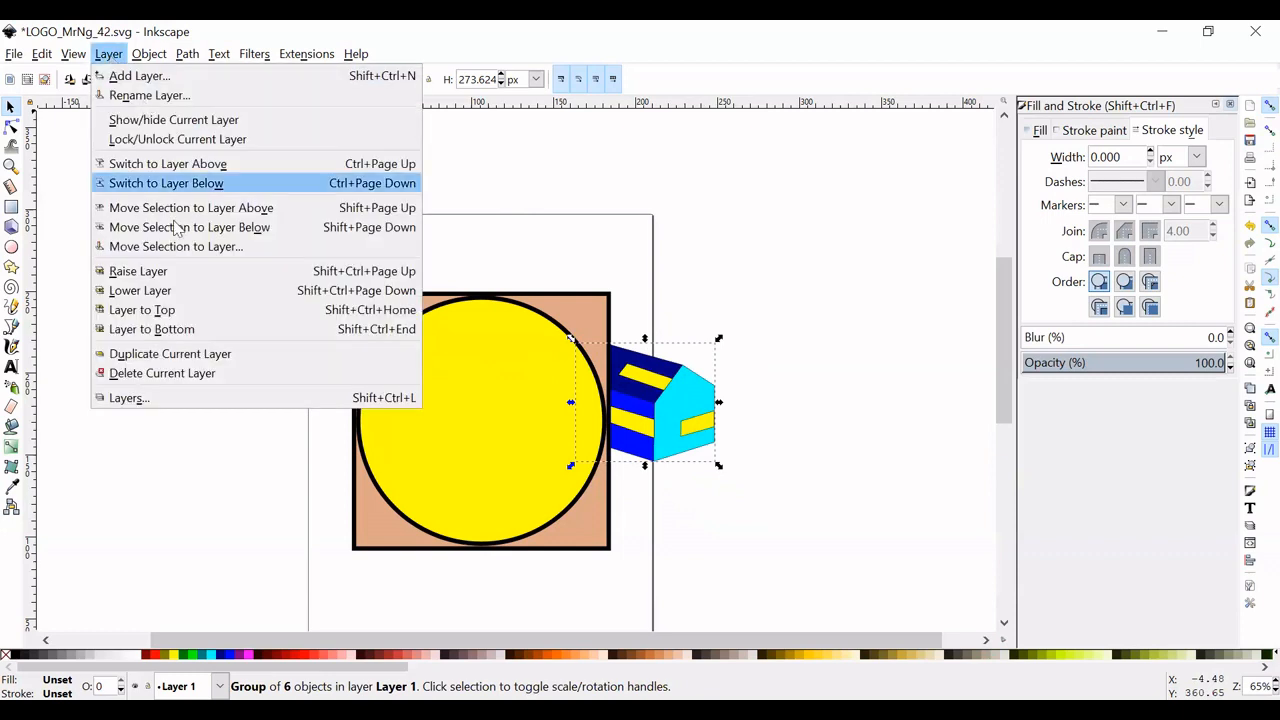
left_click(150, 314)
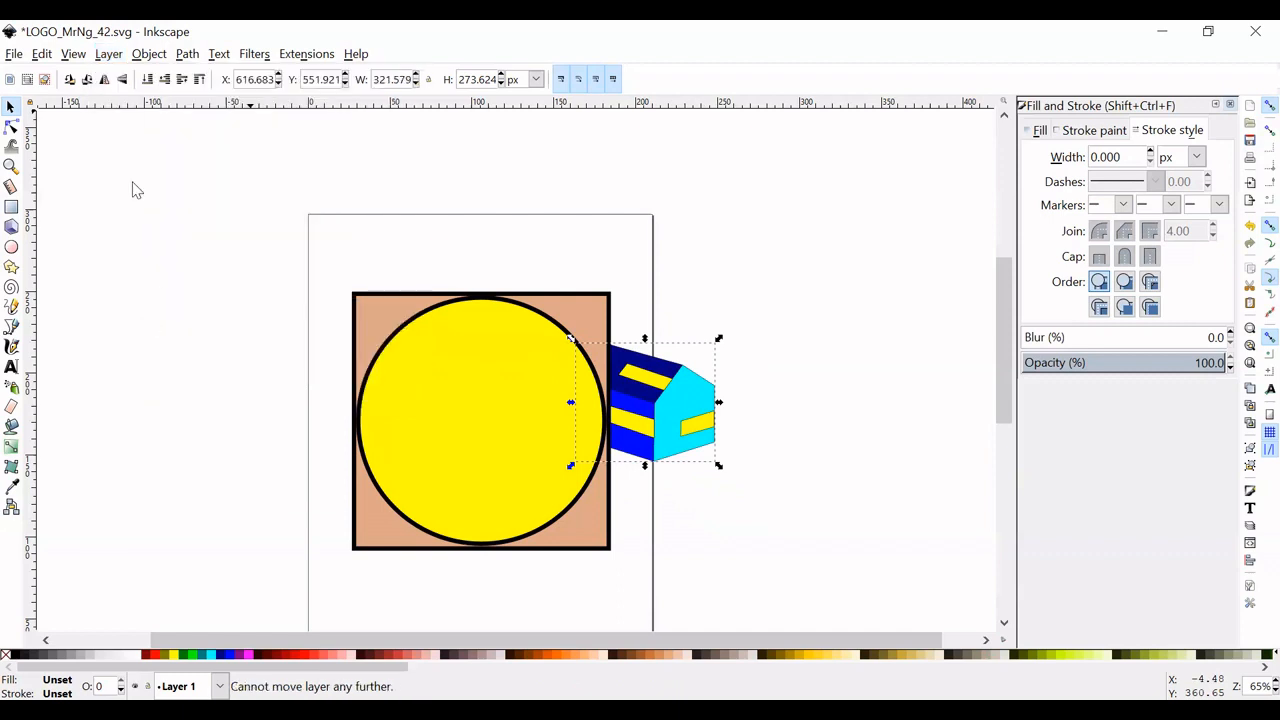
left_click(108, 54)
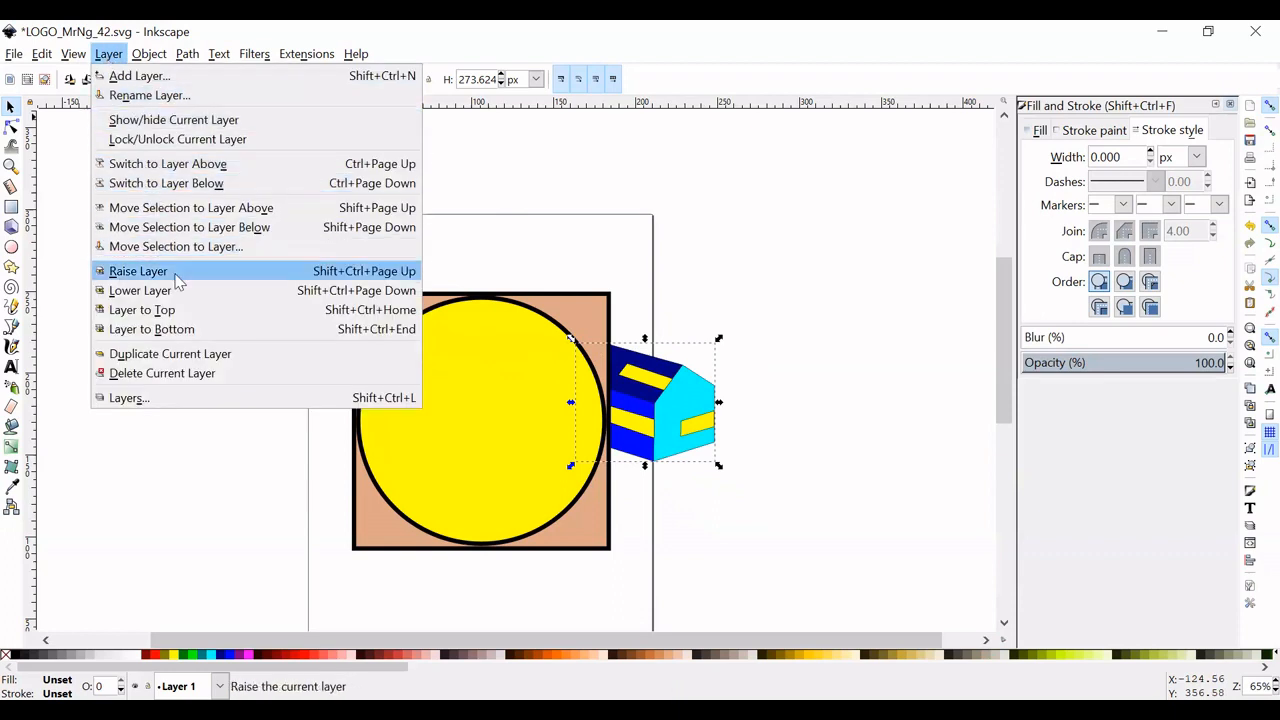
left_click(176, 282)
left_click(107, 54)
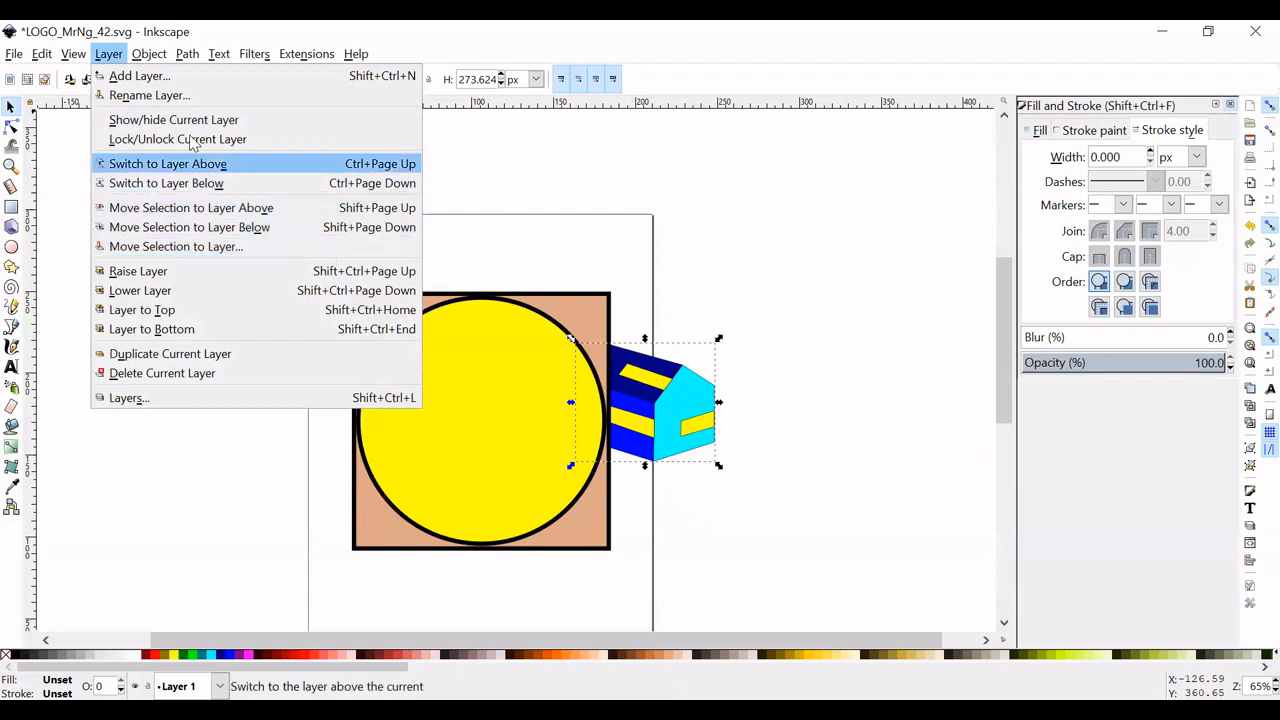
- Raise the house group to the top of the stacking order and centre it in the yellow circle, enlarged to about 398 by 338 px
mouse_move(155, 60)
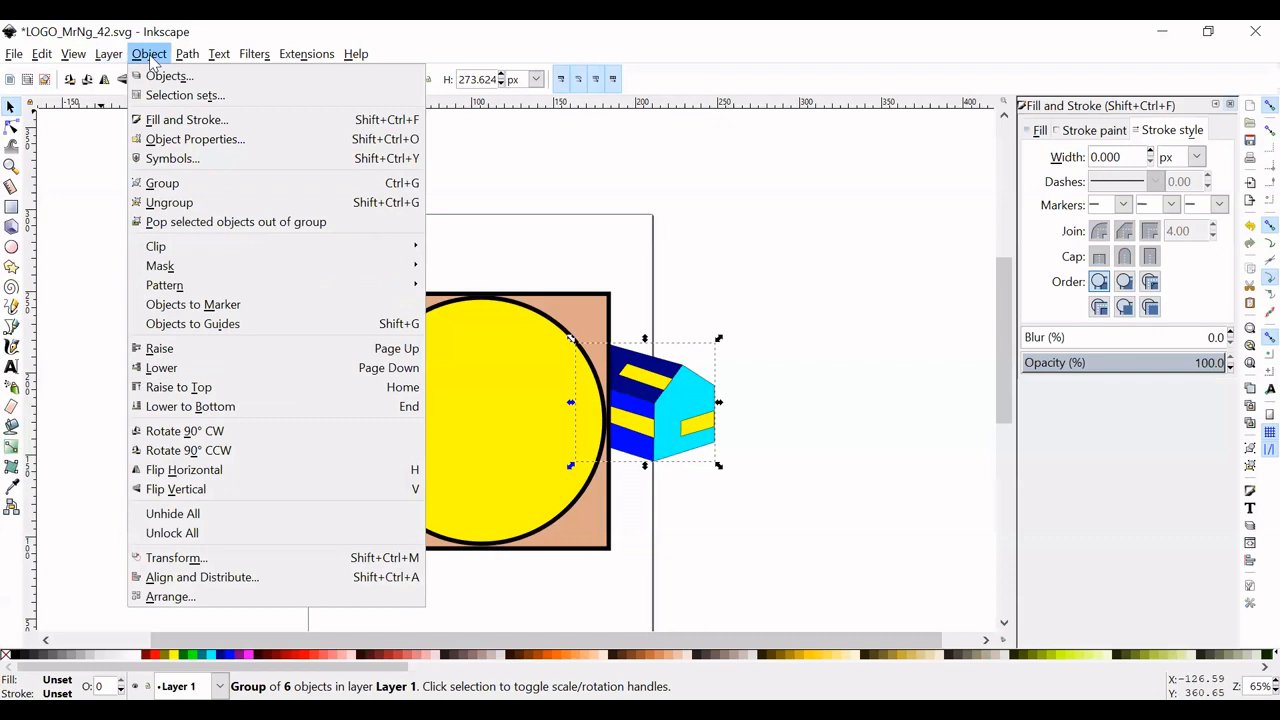
left_click(222, 393)
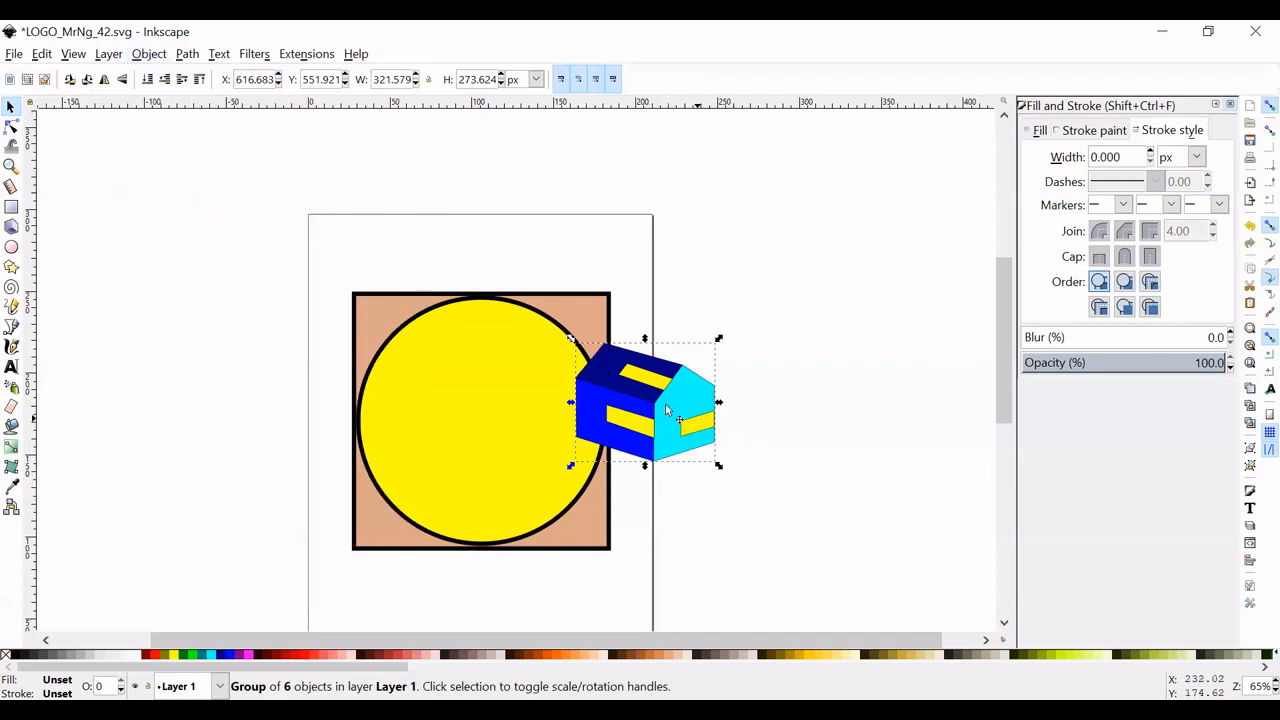
left_click_drag(690, 407, 520, 418)
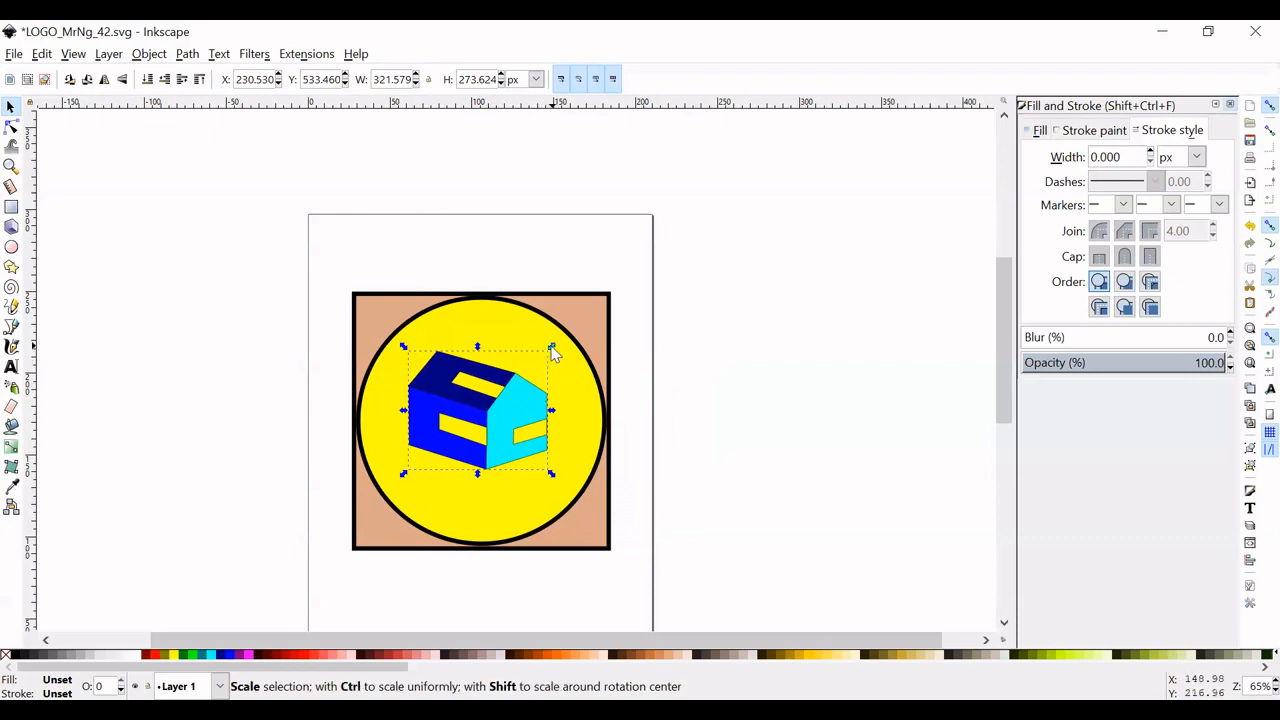
left_click_drag(551, 347, 572, 338)
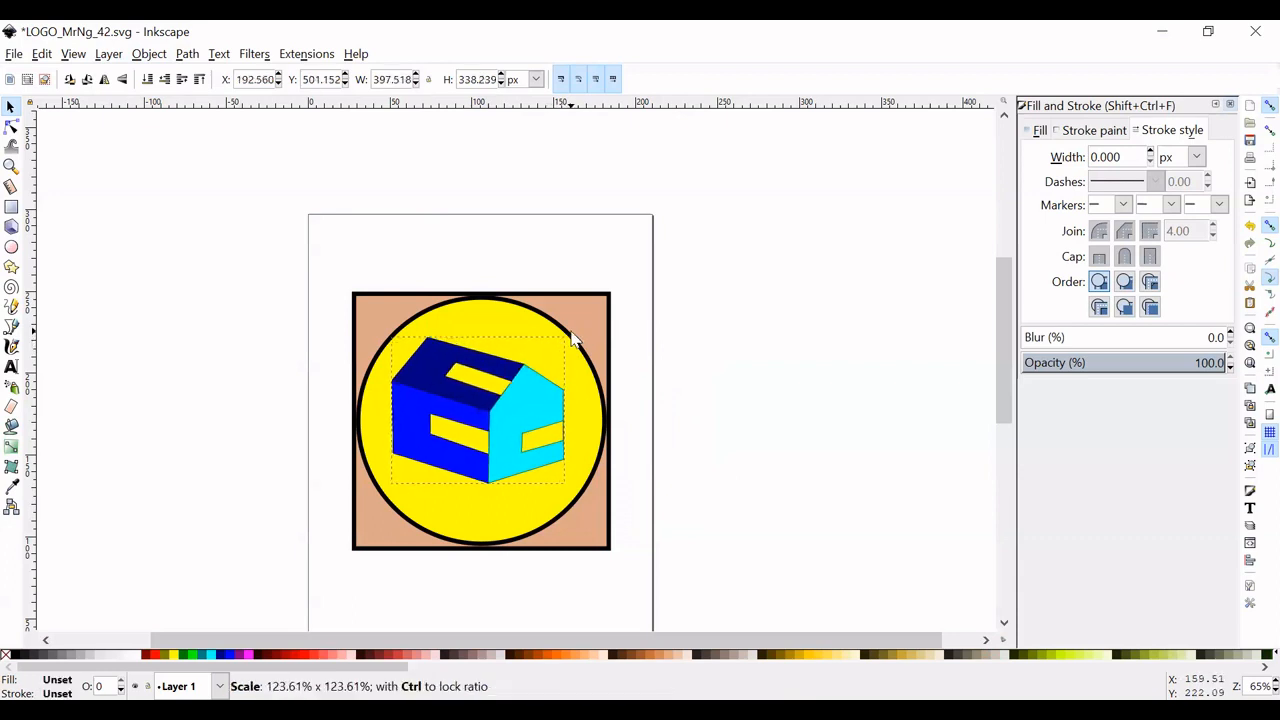
left_click_drag(517, 389, 530, 398)
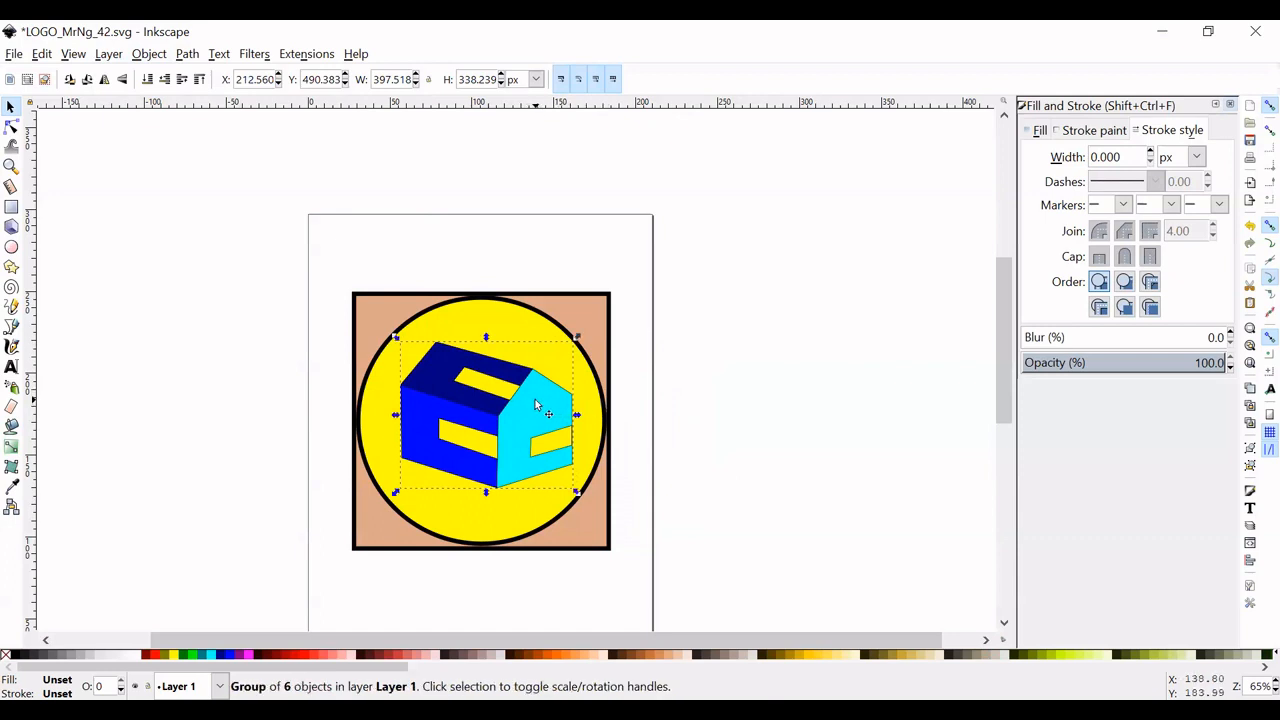
- Set the stroke width of the house group to 10 px and deselect it
left_click(1195, 158)
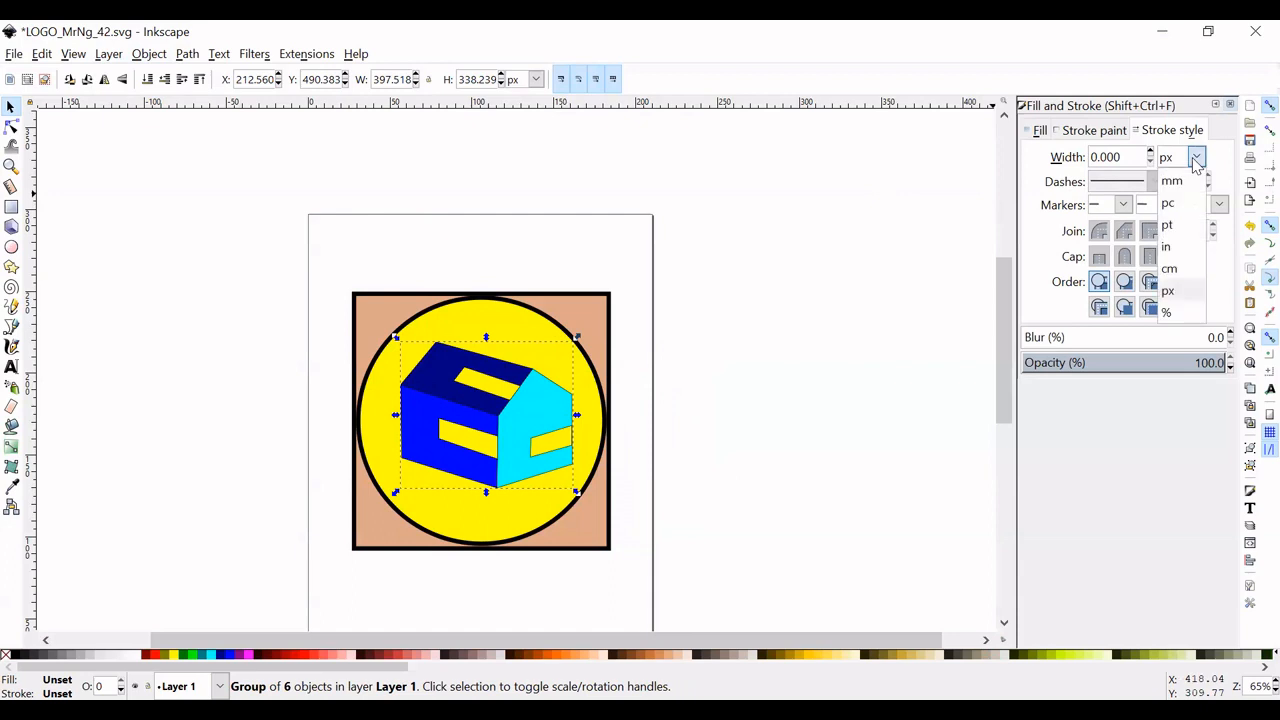
left_click(1169, 289)
double_click(1122, 158)
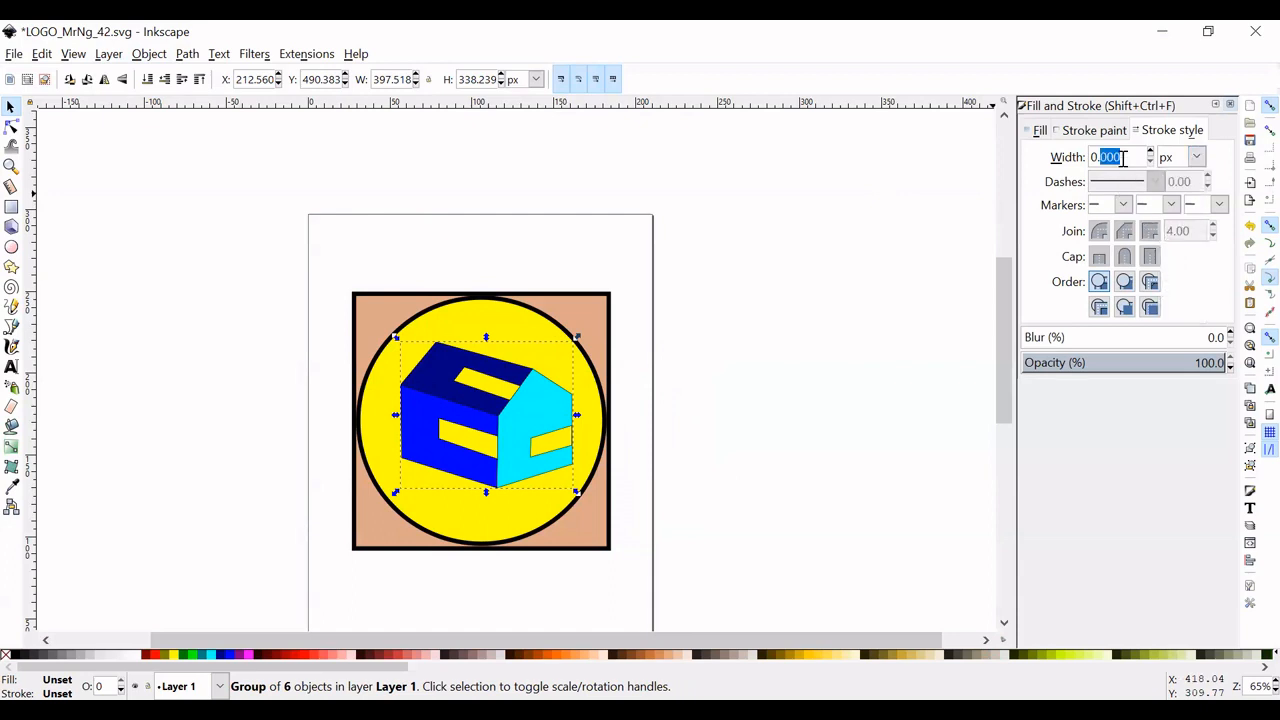
triple_click(1122, 158)
type("10")
key("Return")
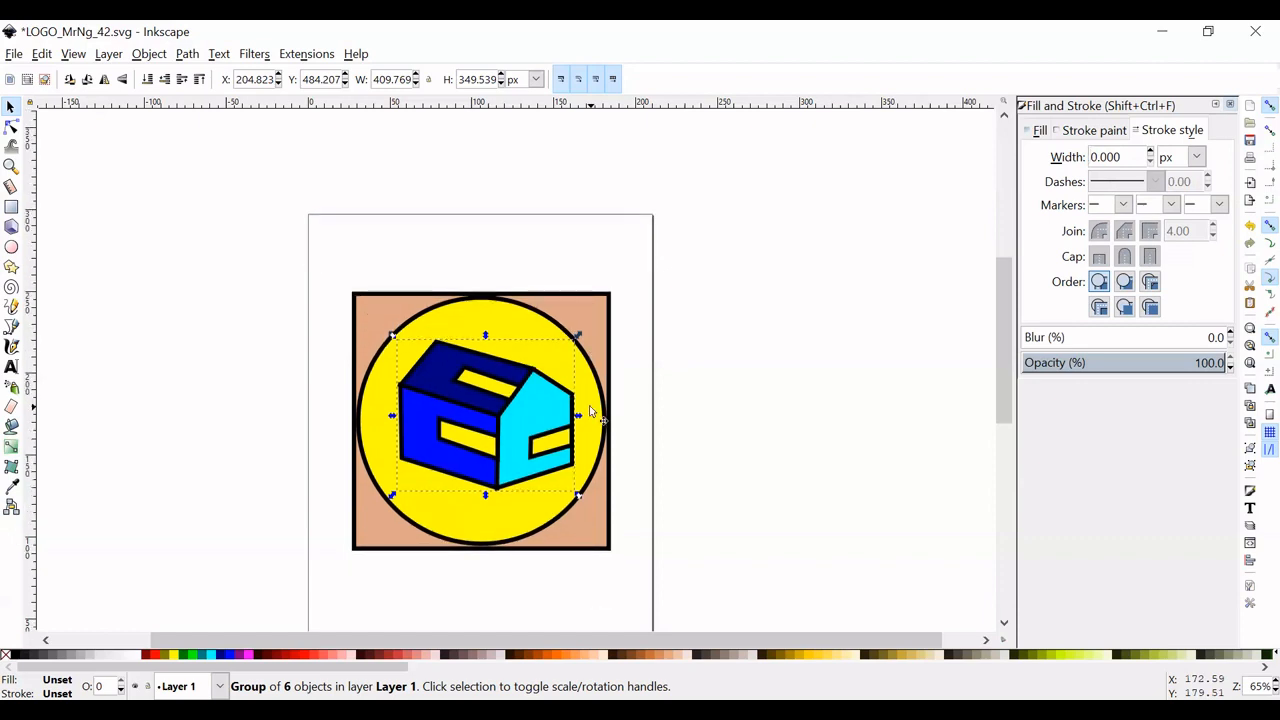
left_click(701, 432)
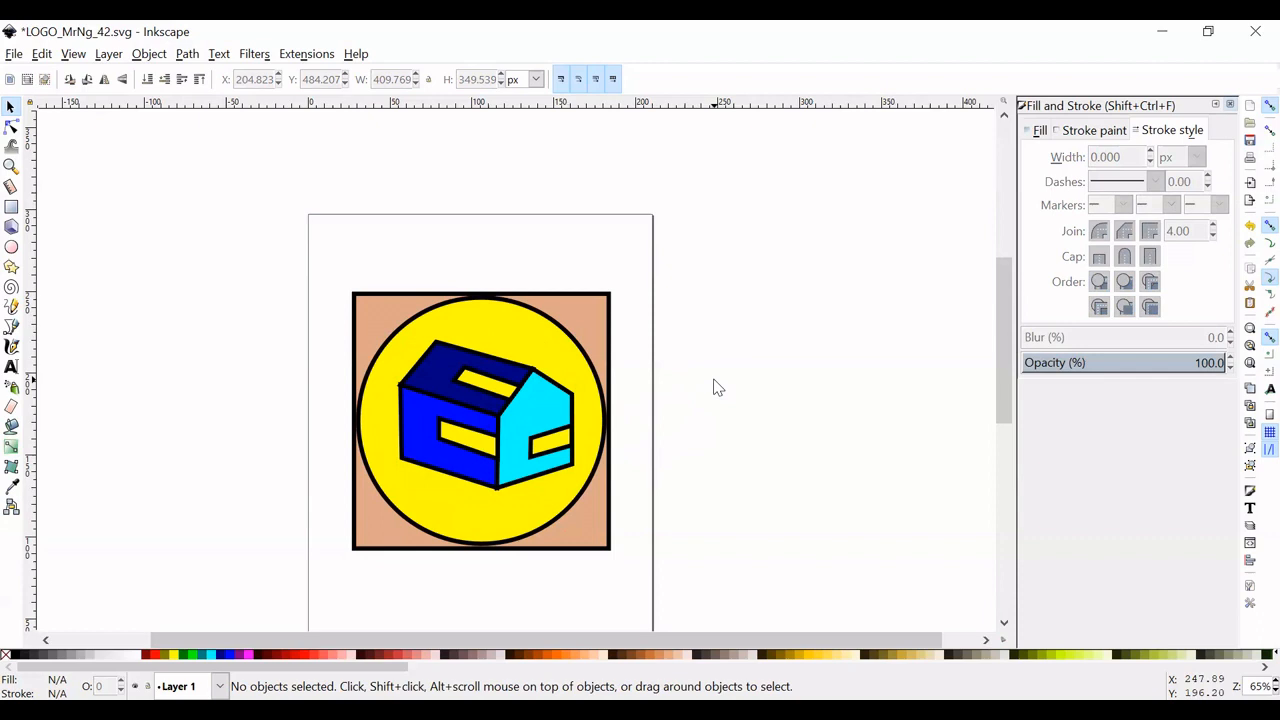
- Add the text "Colorado Cabin Company" below the square in sans-serif at font size 30
scroll(714, 388, "down", 4)
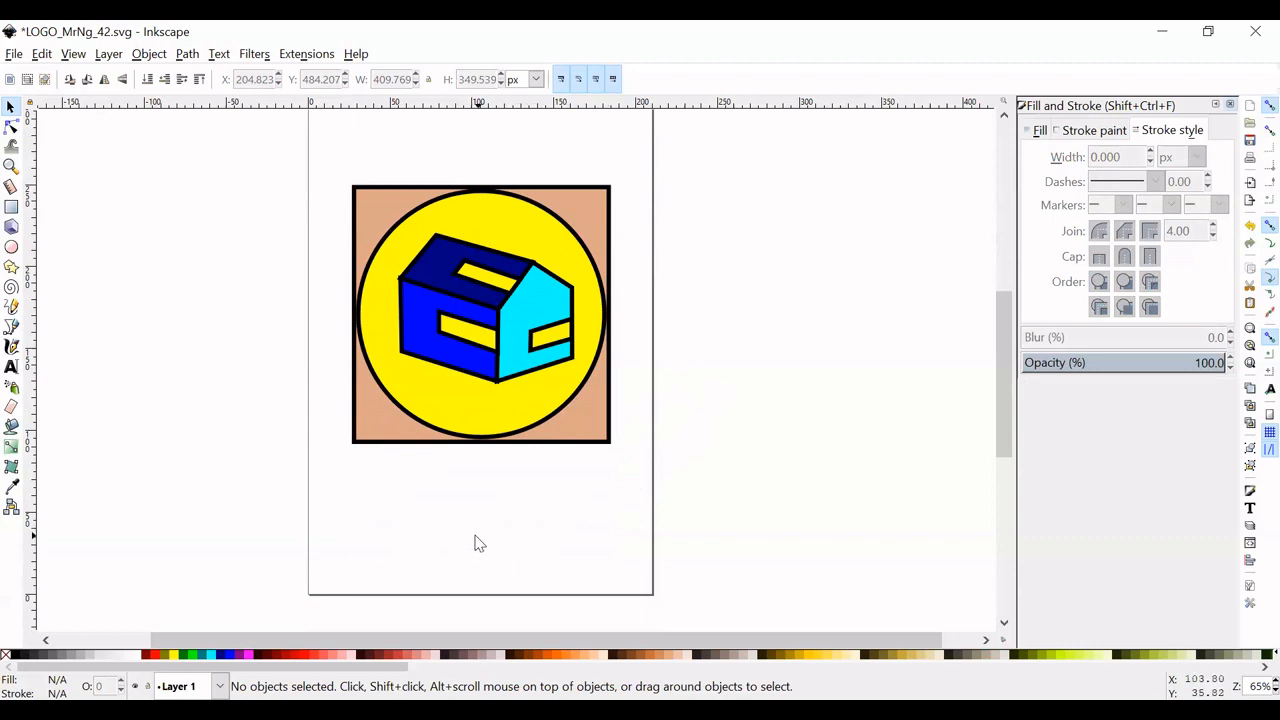
left_click(11, 366)
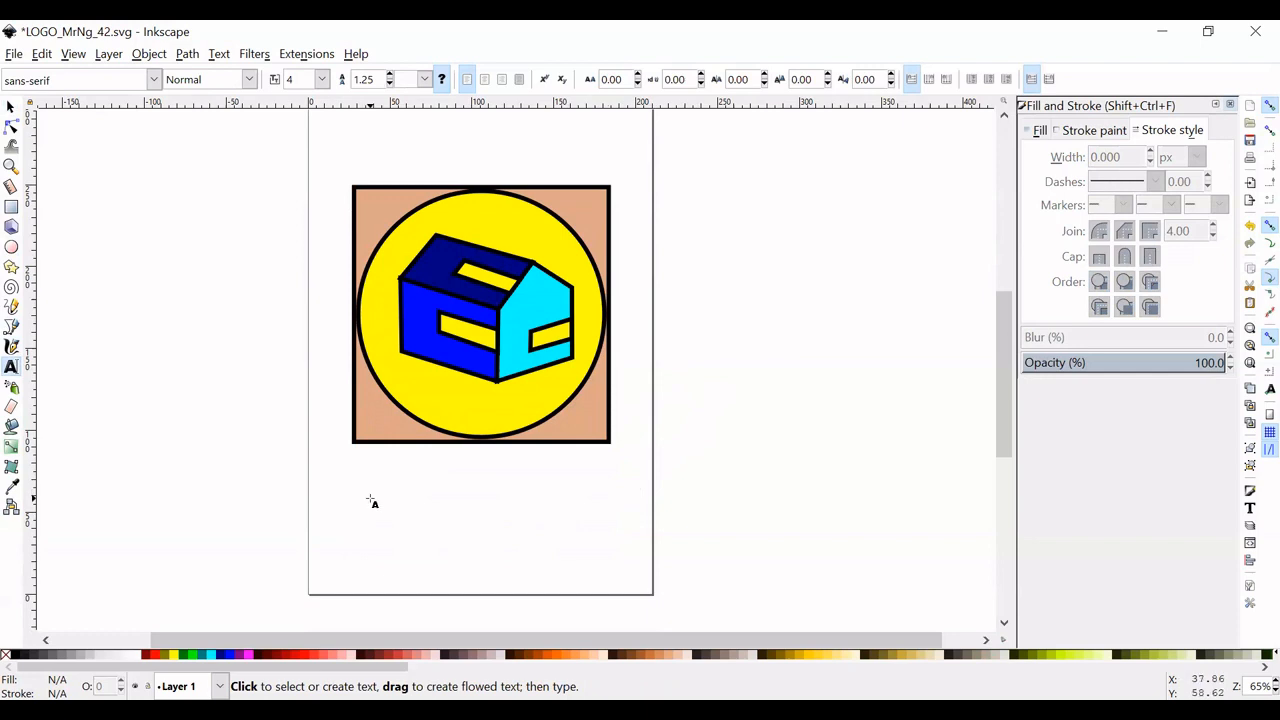
left_click(370, 499)
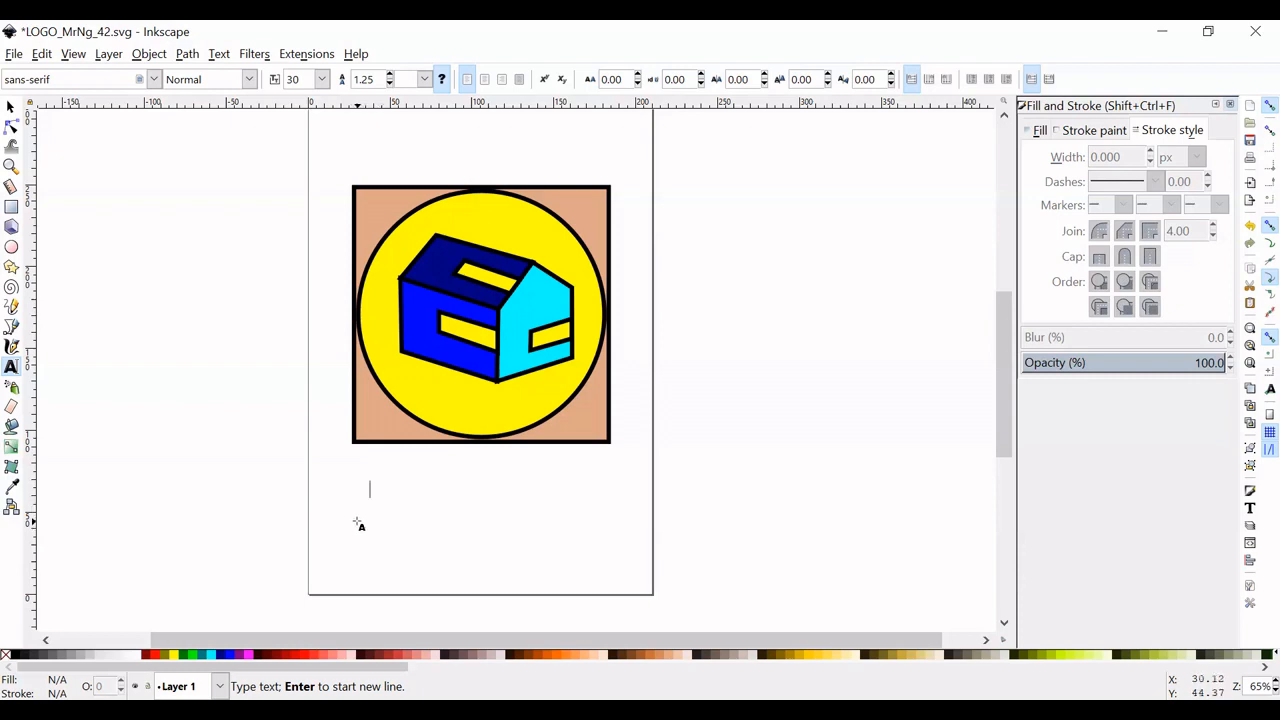
type("yC")
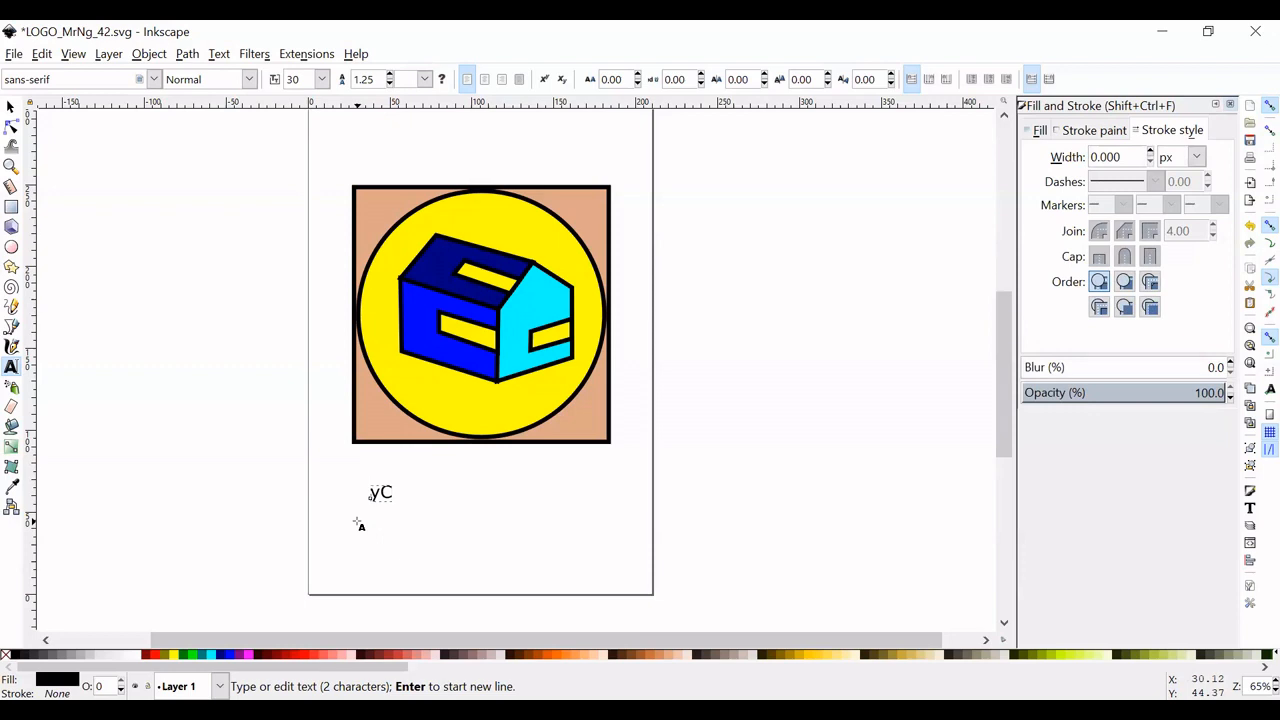
key("BackSpace")
key("BackSpace")
type("Col")
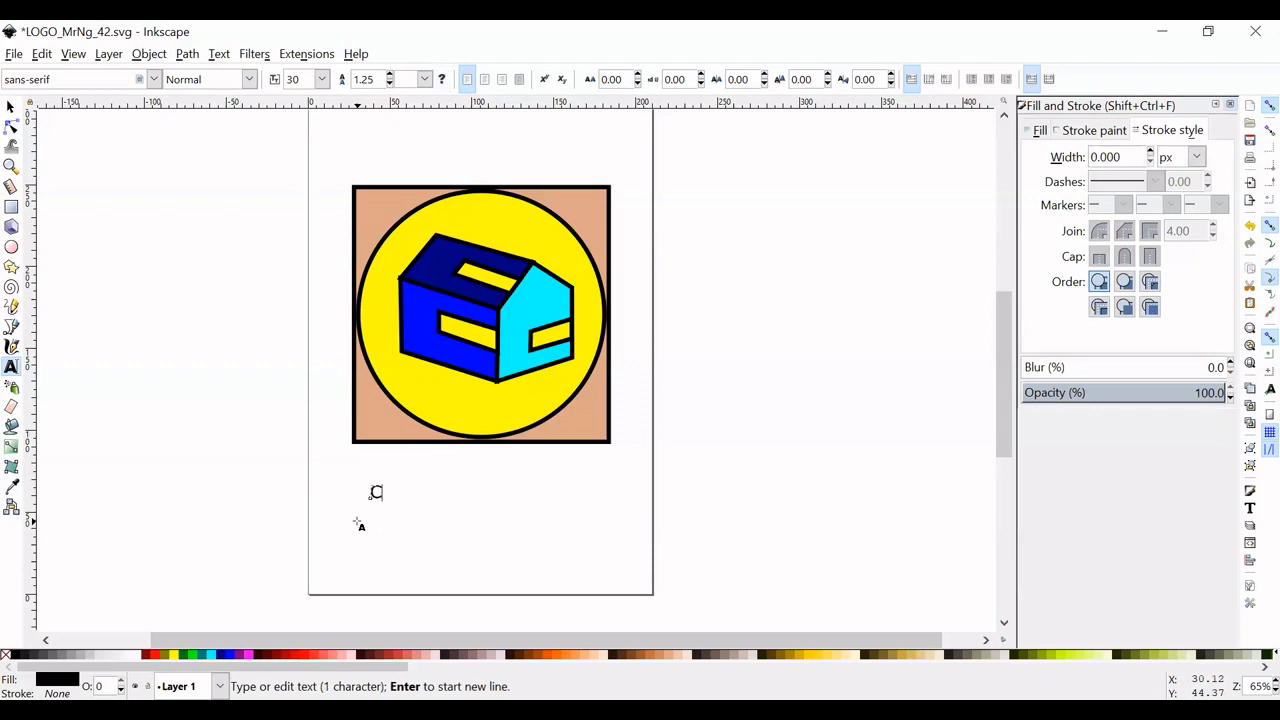
type("o")
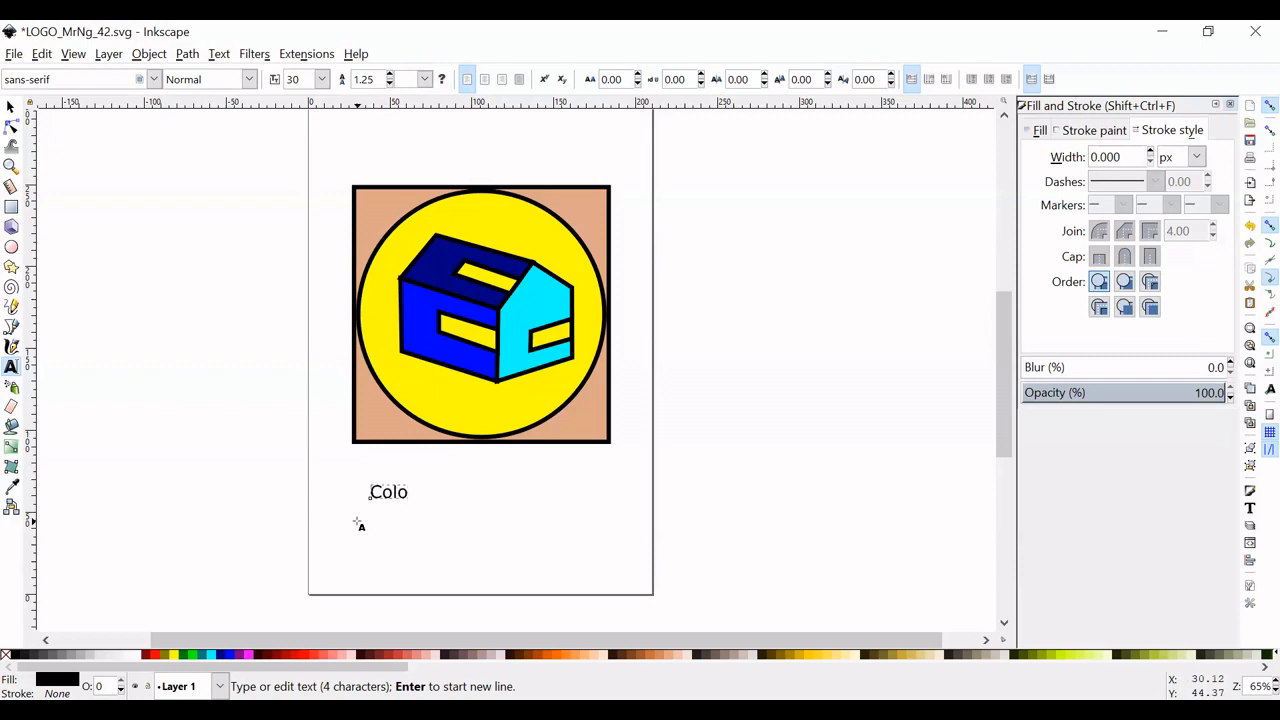
type("rado Cabin ")
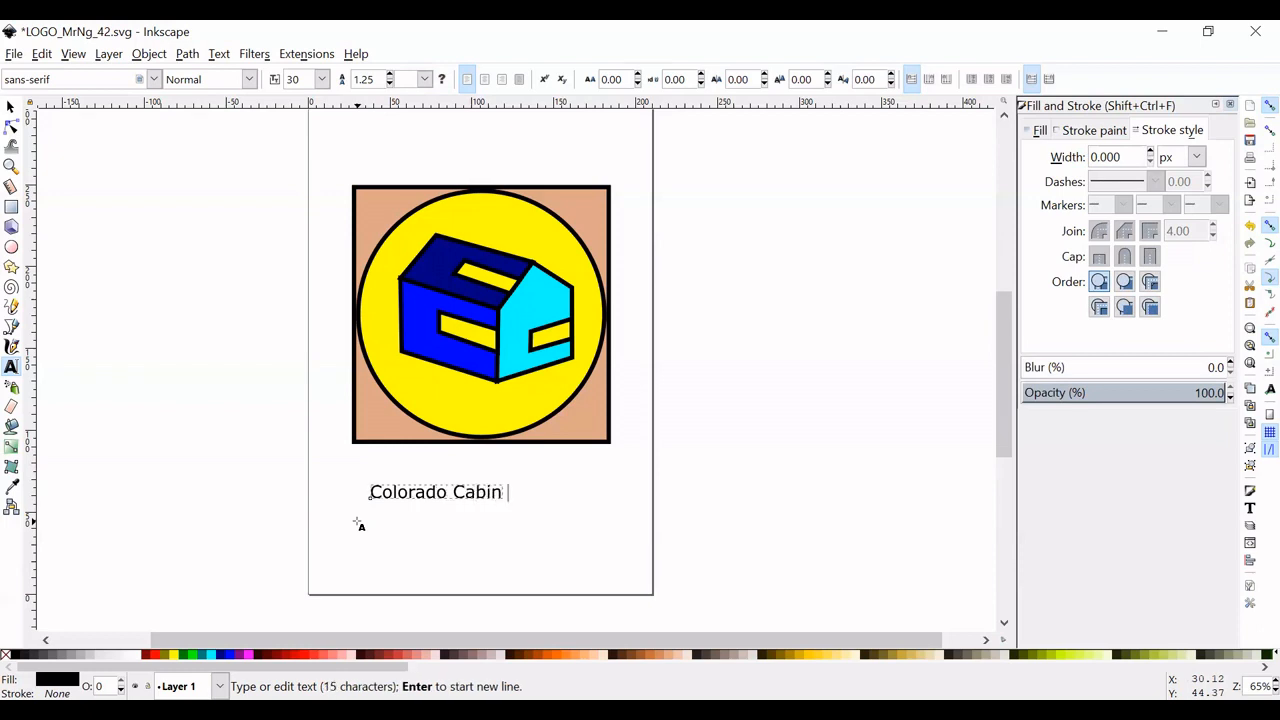
type("Company")
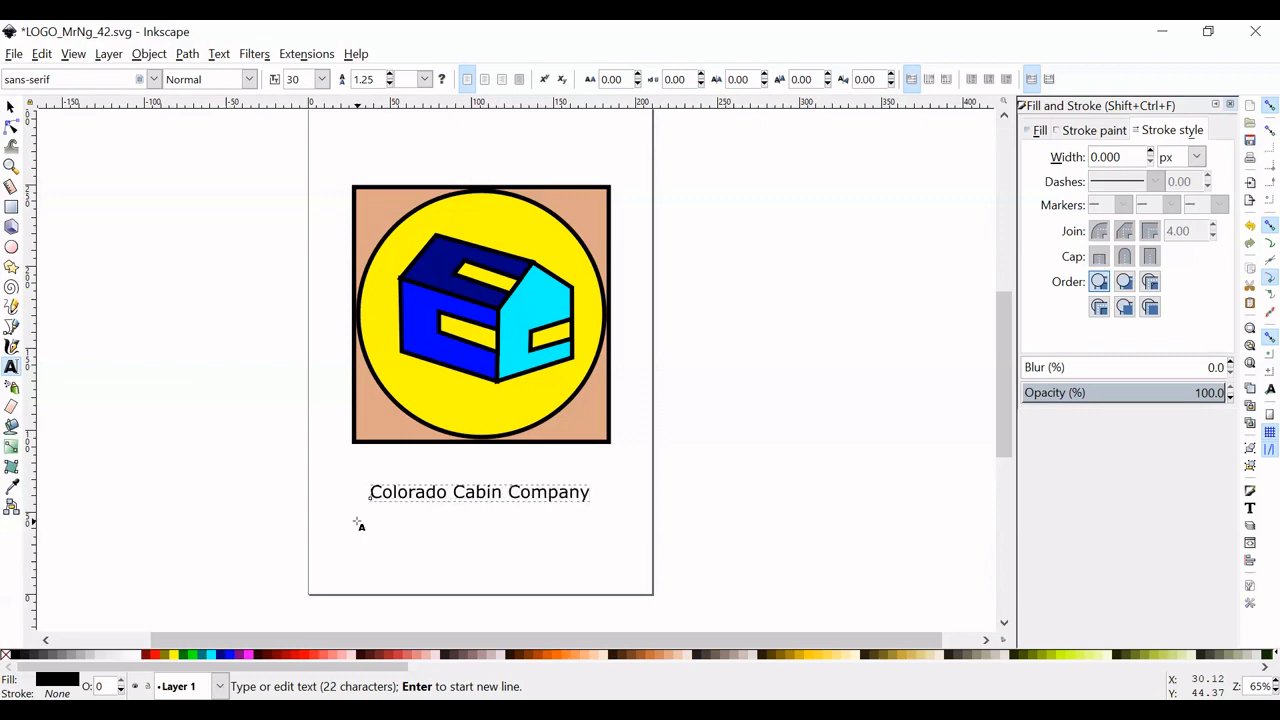
key("Escape")
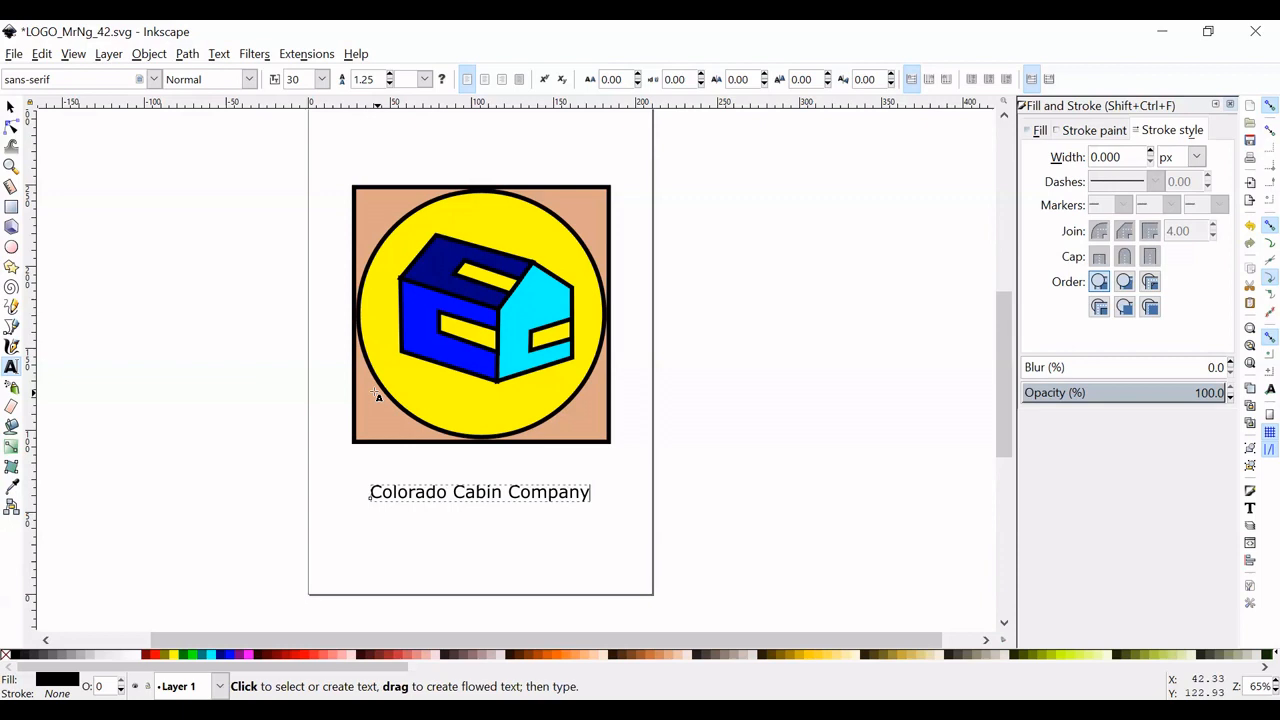
- Select all of the company name text and set its font size to 48
left_click(430, 493)
key("ctrl+a")
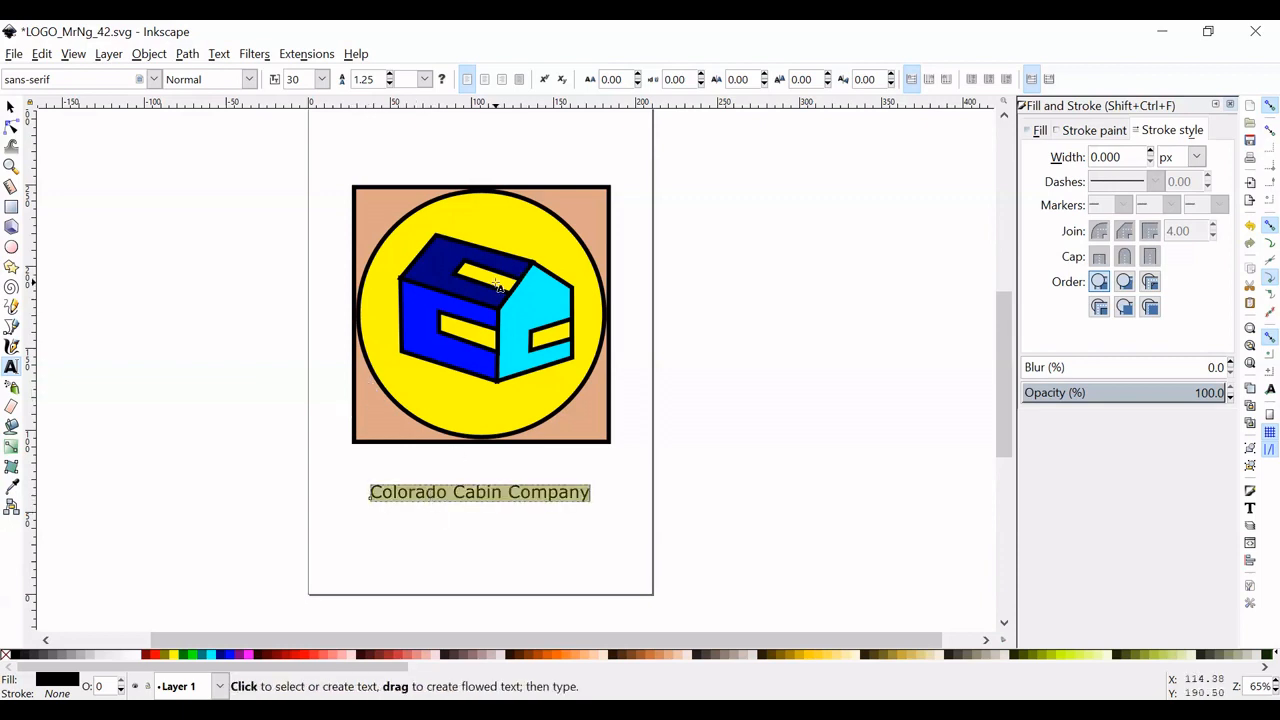
left_click(322, 80)
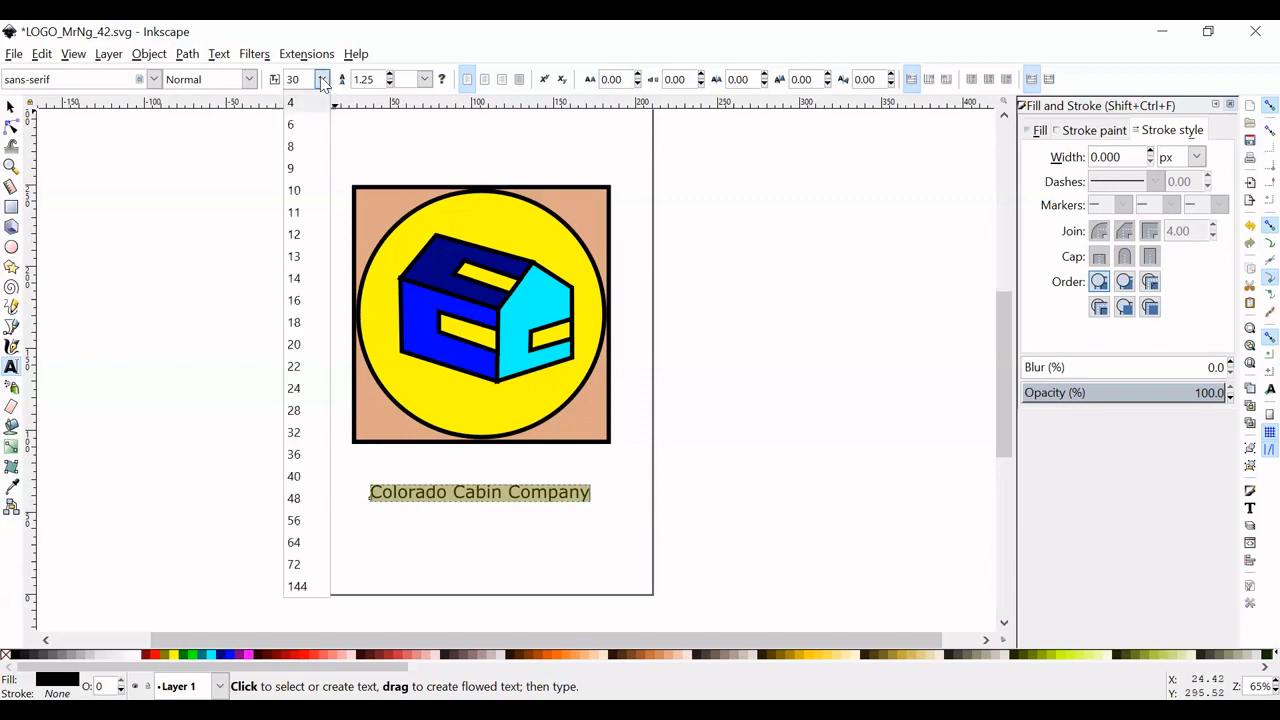
left_click(309, 504)
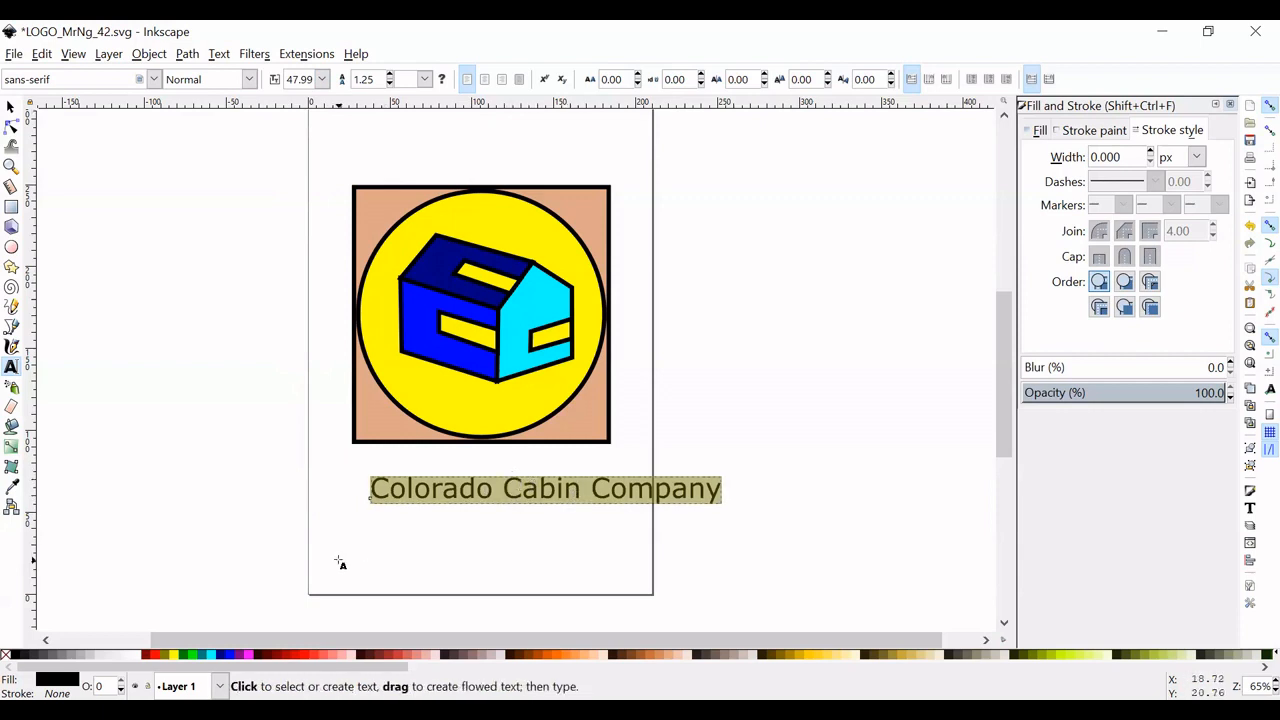
- Fill the company name text with navy blue and centre it beneath the square
left_click(222, 660)
left_click(11, 106)
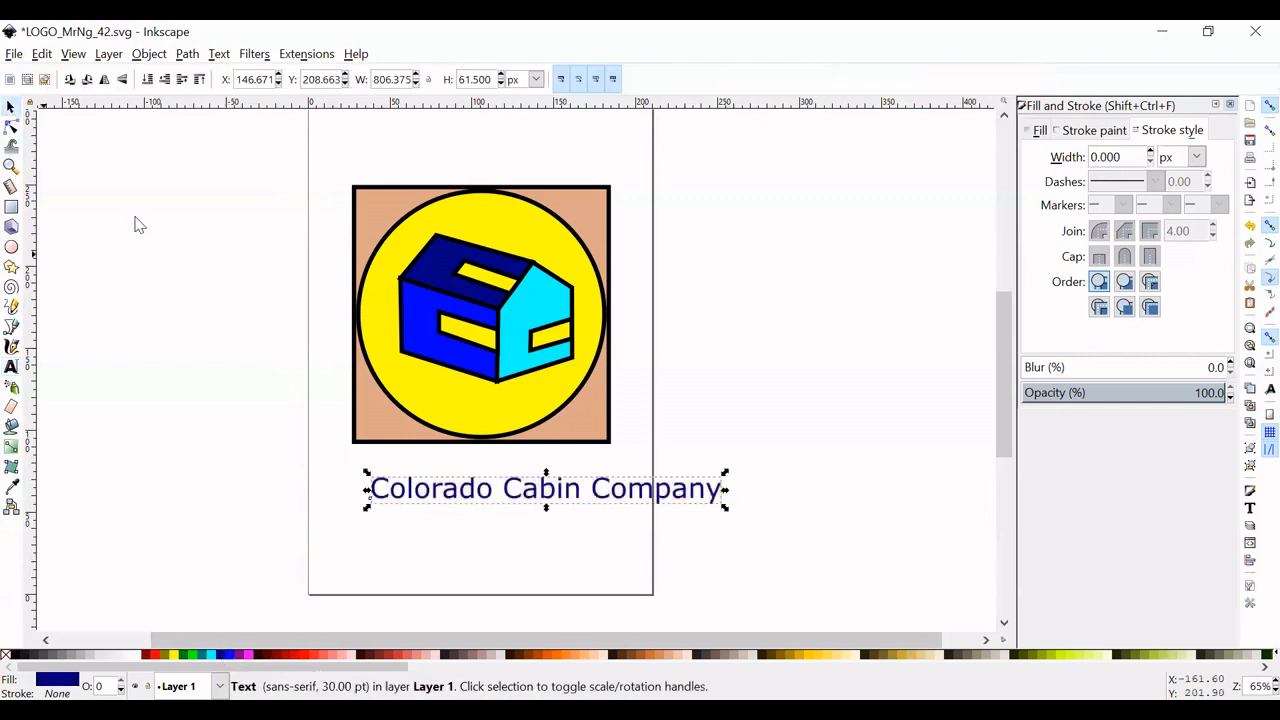
left_click(517, 506)
left_click_drag(557, 507, 503, 512)
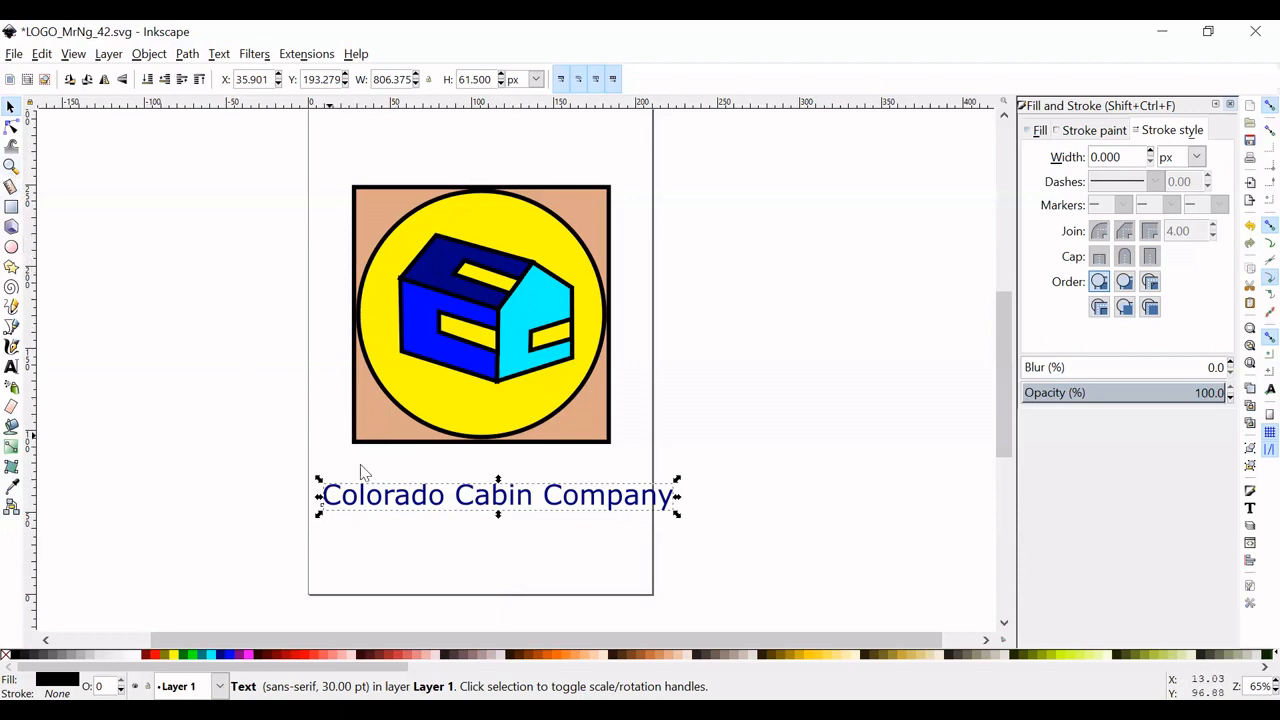
- Duplicate the yellow circle and move the copy to the blank canvas right of the page
left_click(377, 388)
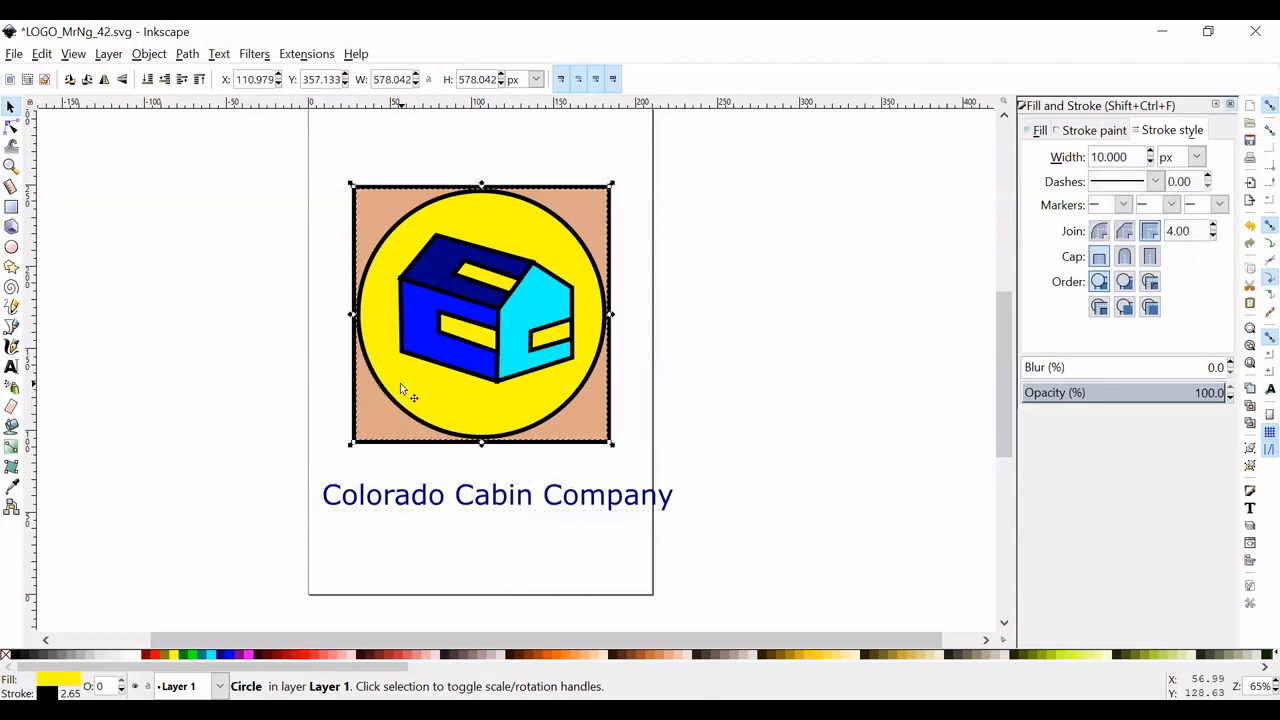
left_click_drag(400, 386, 630, 390)
key("ctrl+z")
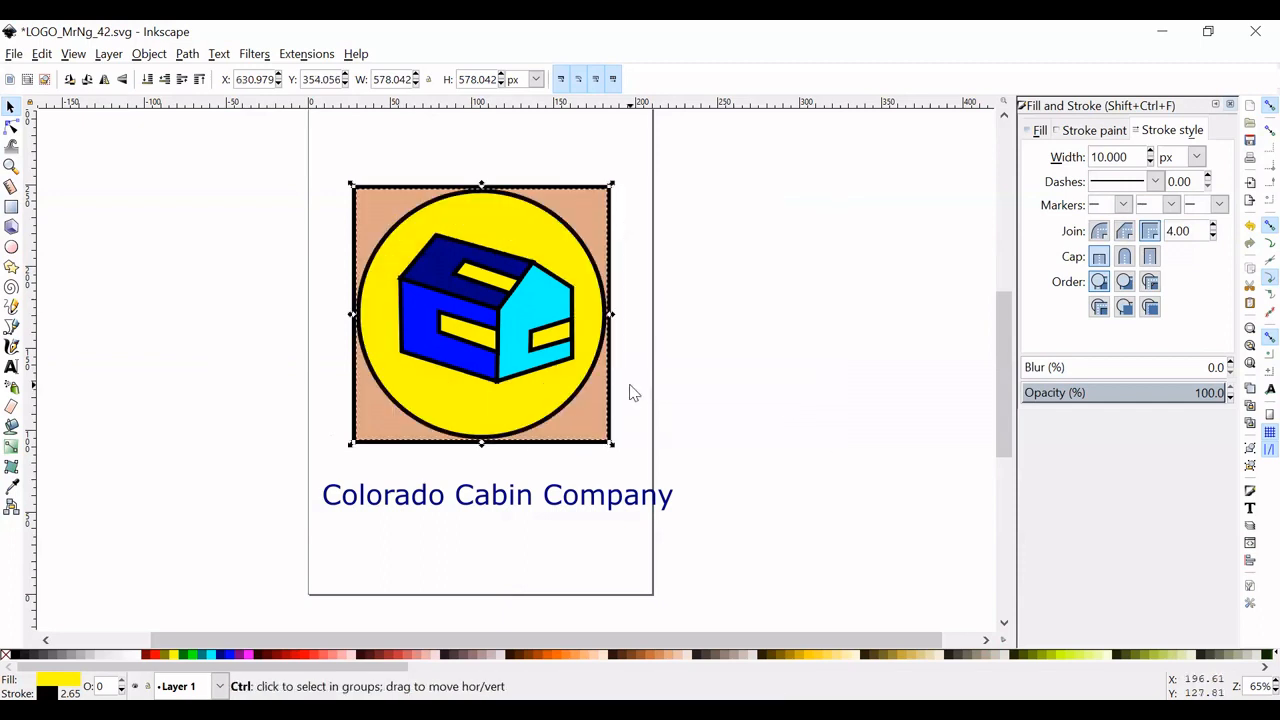
right_click(391, 404)
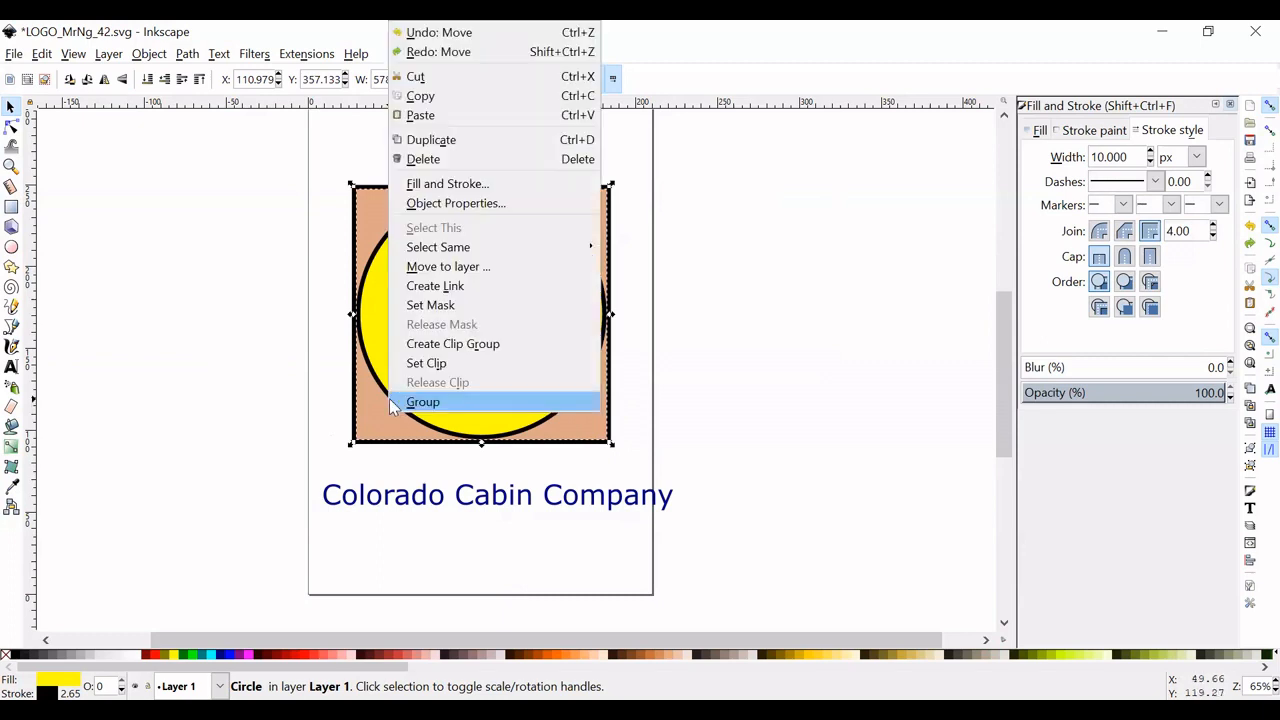
left_click(624, 333)
left_click_drag(542, 308, 848, 351)
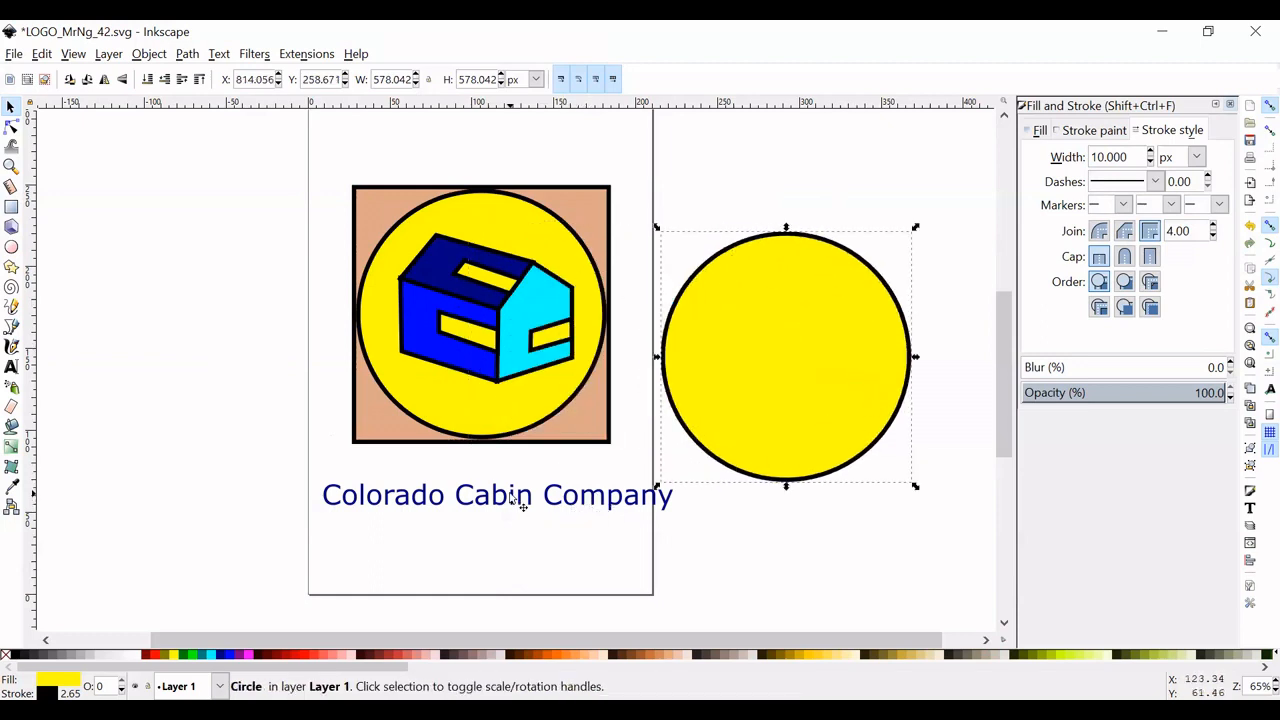
- Remove the fill from the circle copy and position the company name text just beneath it
left_click_drag(518, 503, 793, 534)
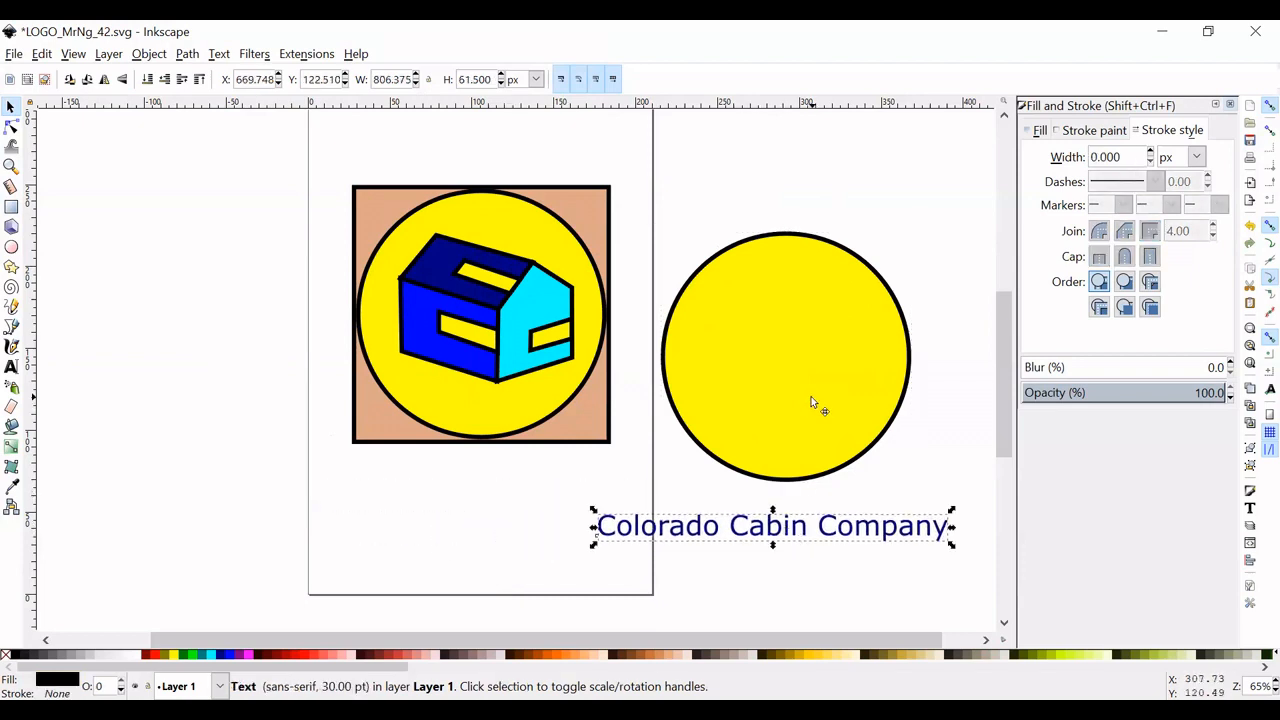
left_click(811, 397)
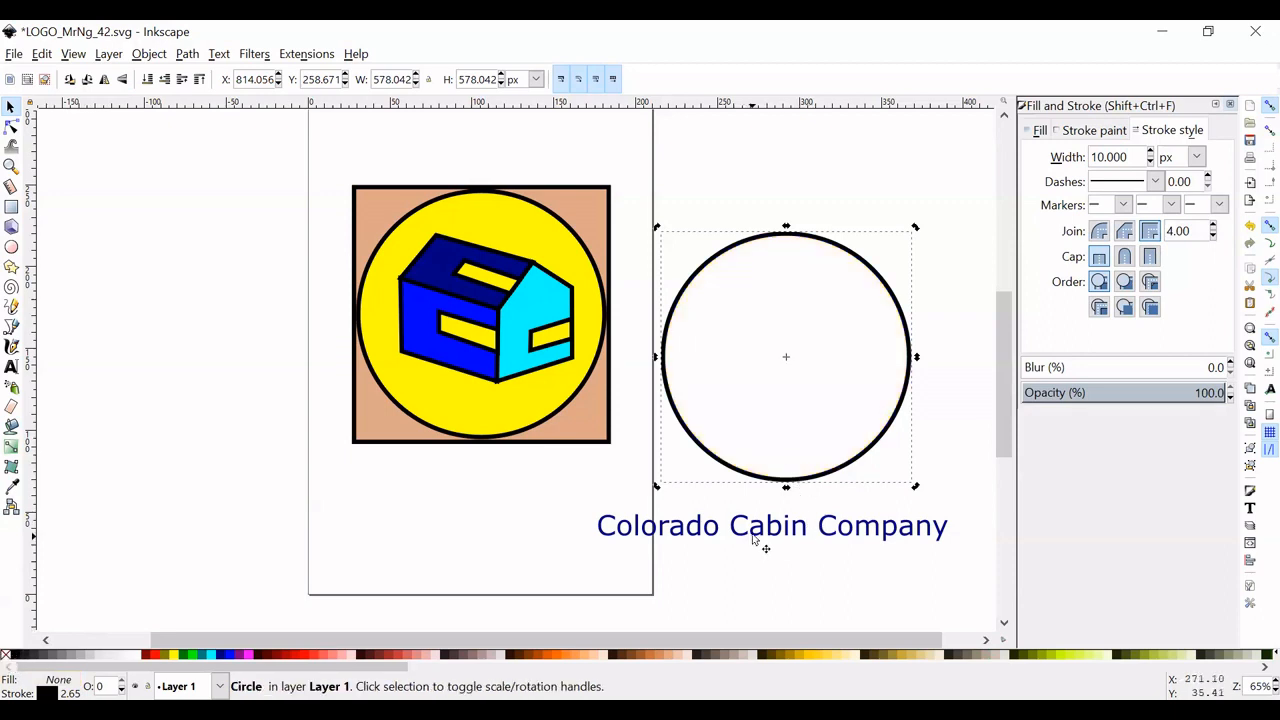
left_click_drag(760, 526, 786, 521)
scroll(792, 633, "right", 2)
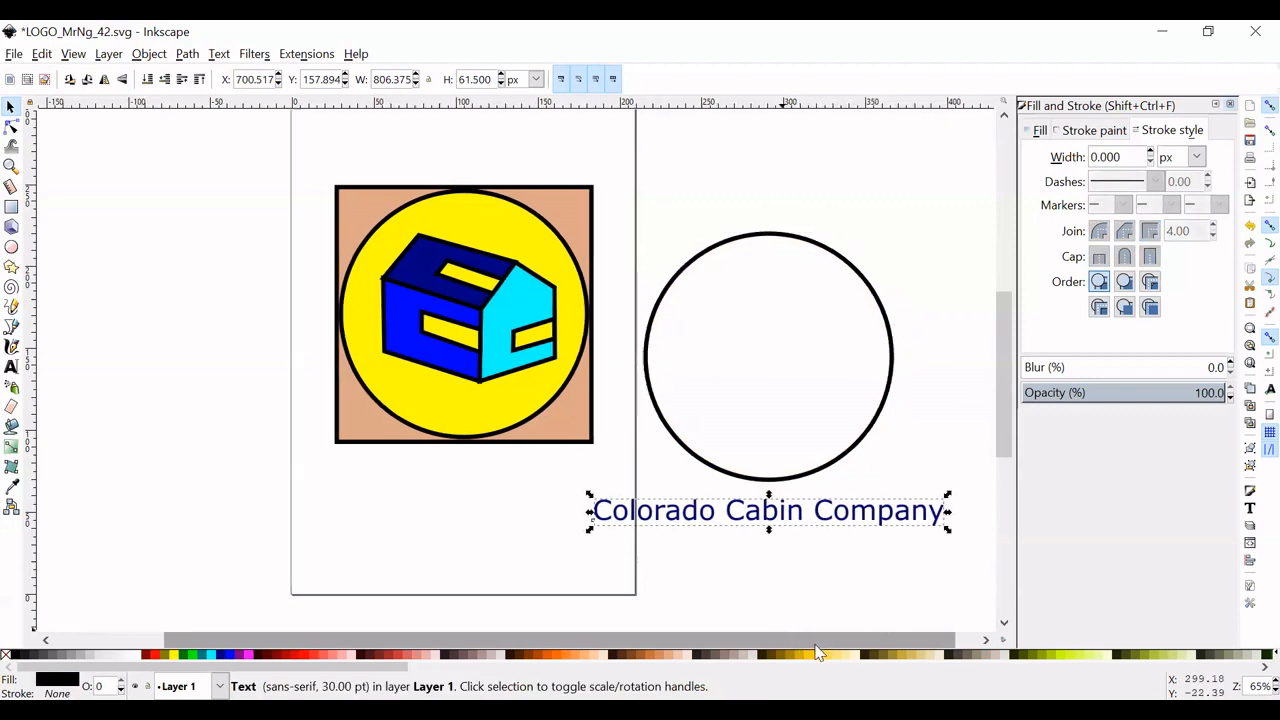
left_click_drag(817, 465, 835, 479)
left_click_drag(768, 512, 785, 514)
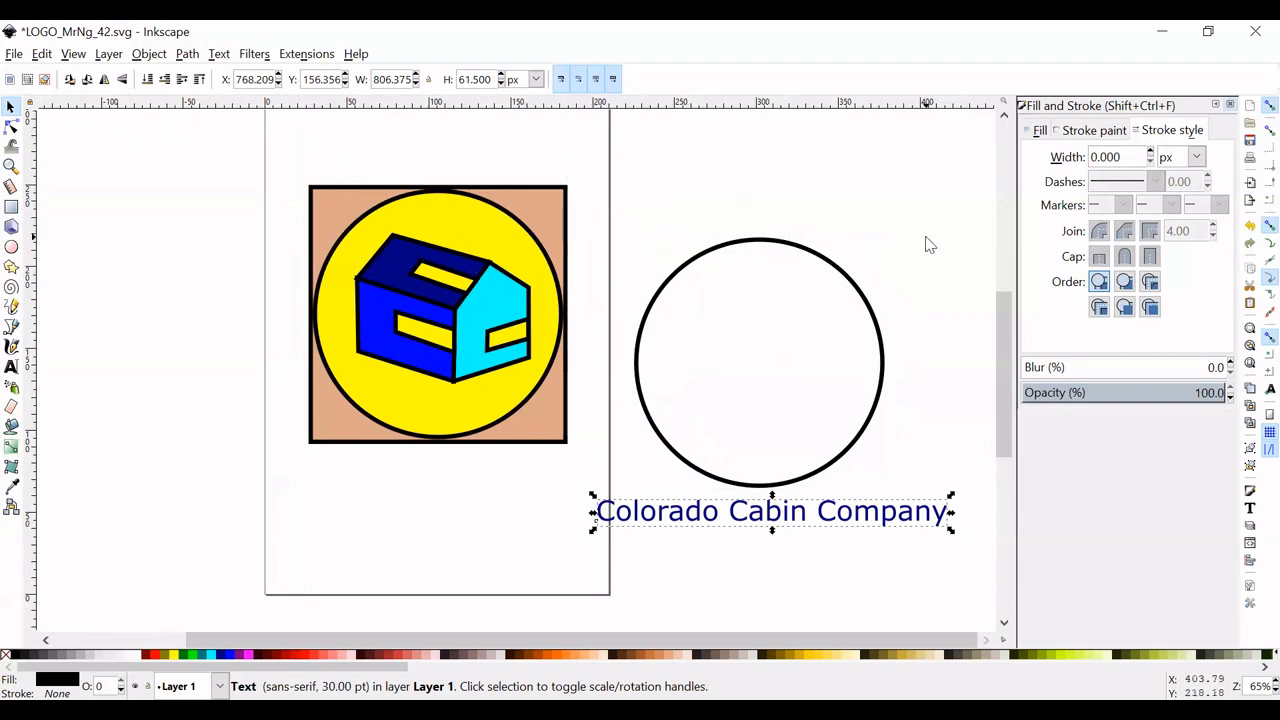
- Select the outline circle together with the company name and put the text on the circle's path
left_click_drag(987, 208, 540, 599)
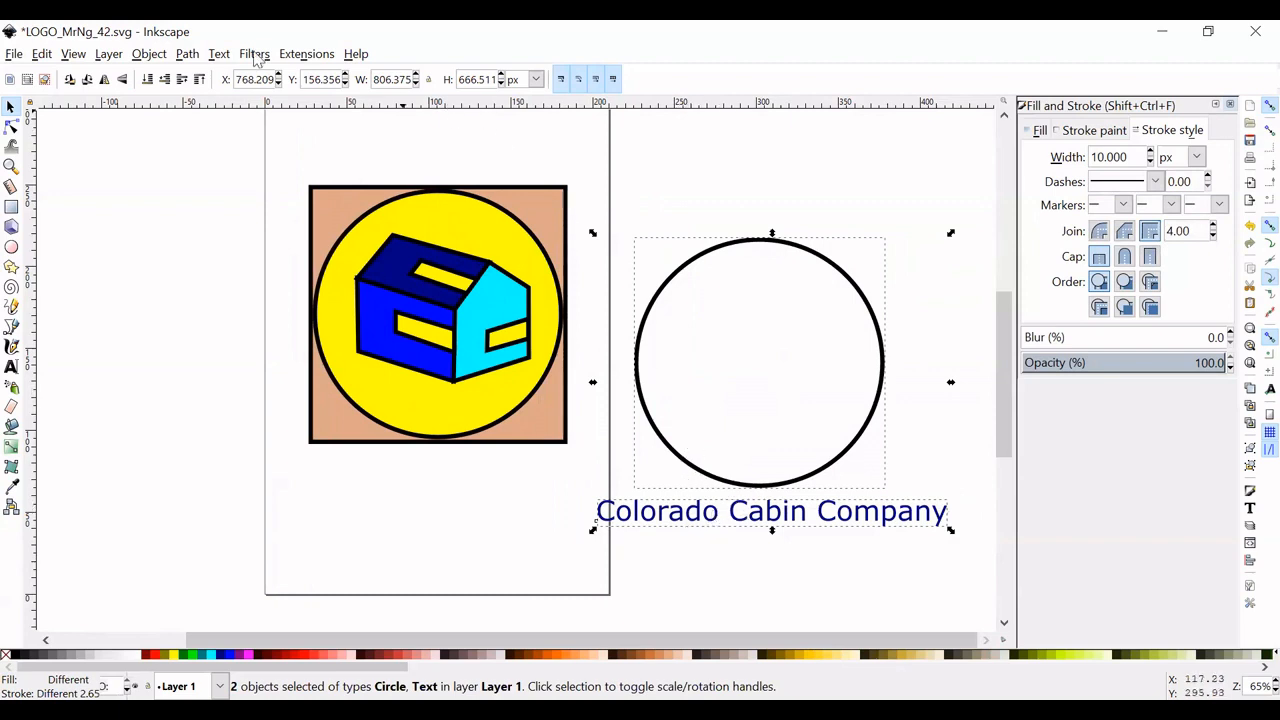
left_click(187, 55)
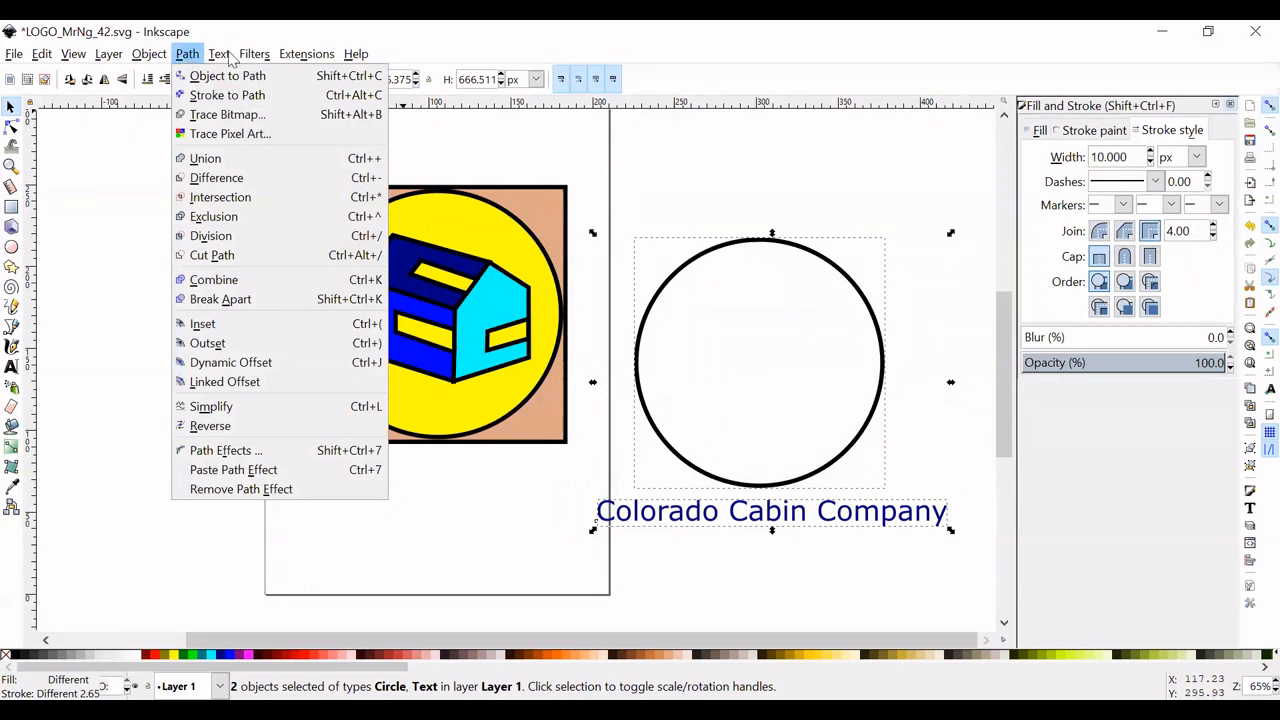
mouse_move(223, 60)
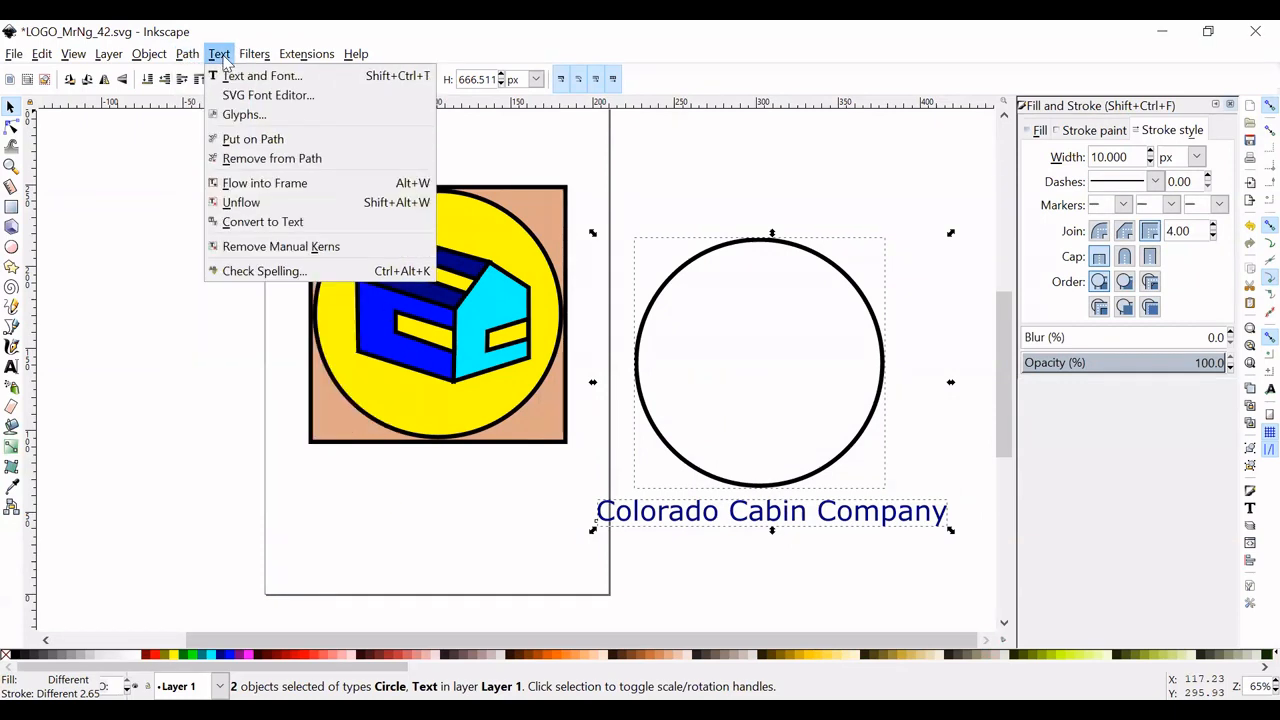
left_click(256, 143)
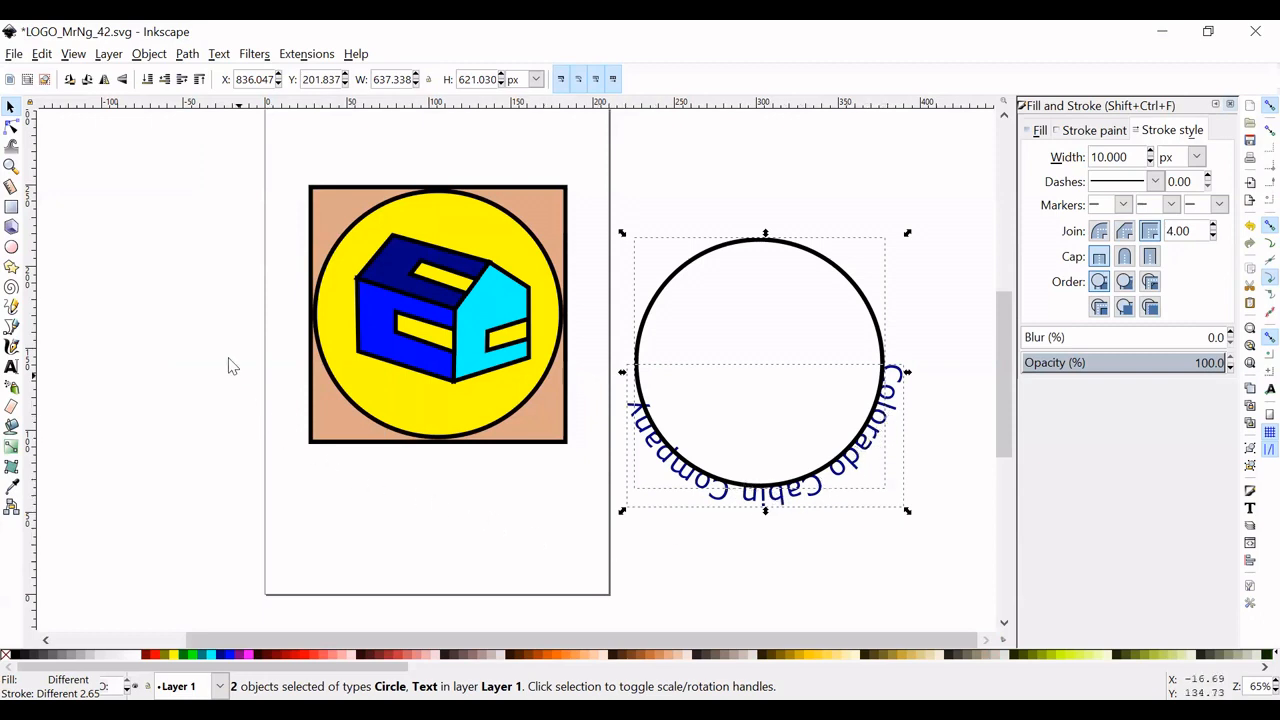
- Flip the circle and its text horizontally and vertically until the name reads left to right inside the circle's lower half
left_click(122, 80)
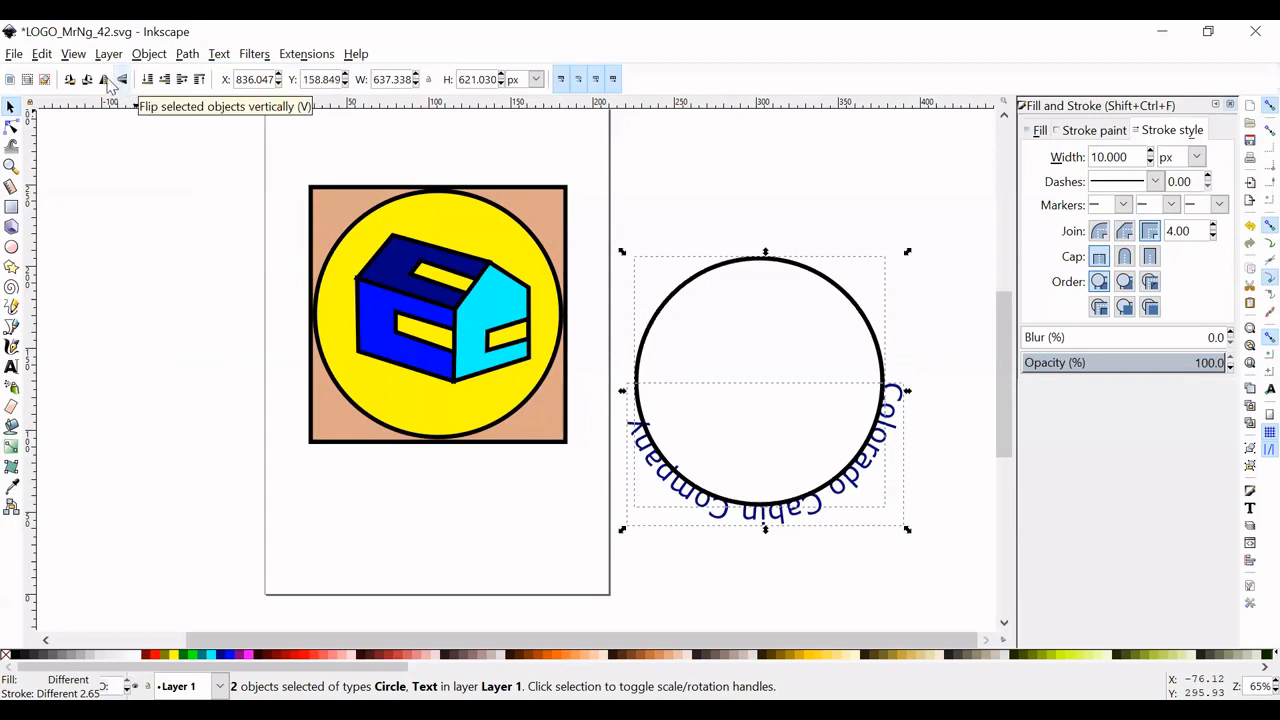
left_click(106, 81)
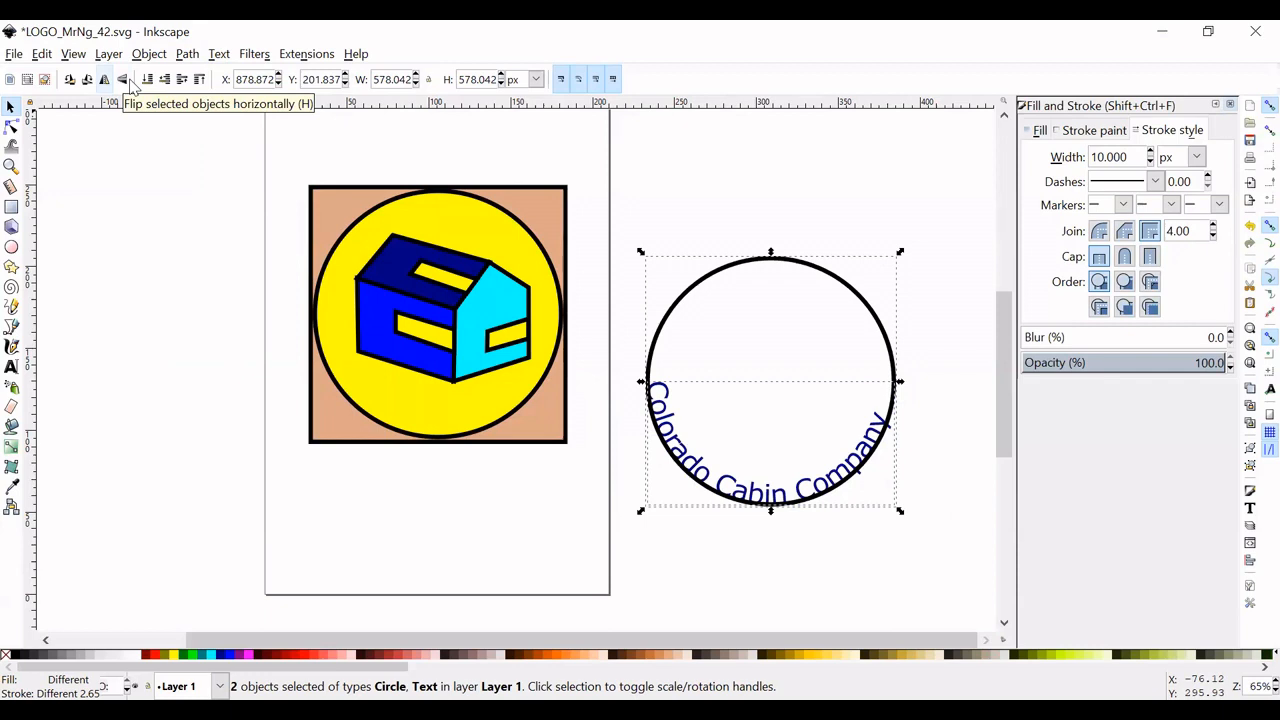
left_click(129, 81)
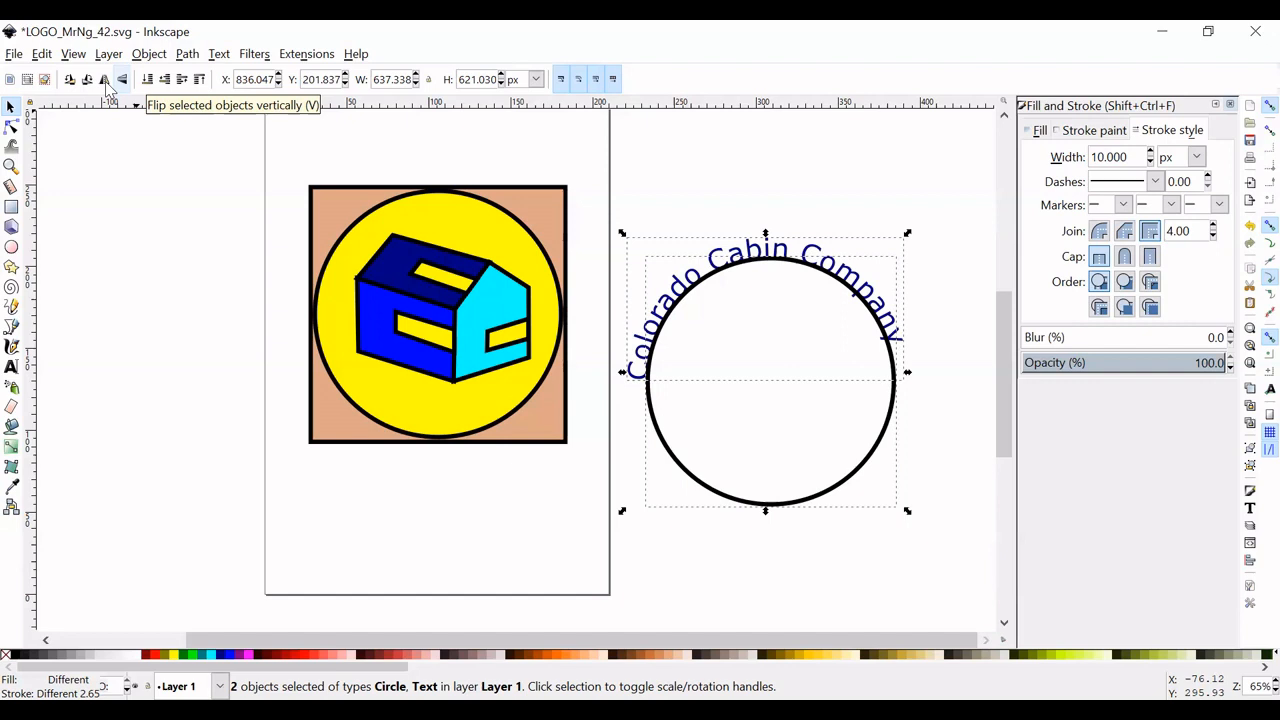
left_click(122, 80)
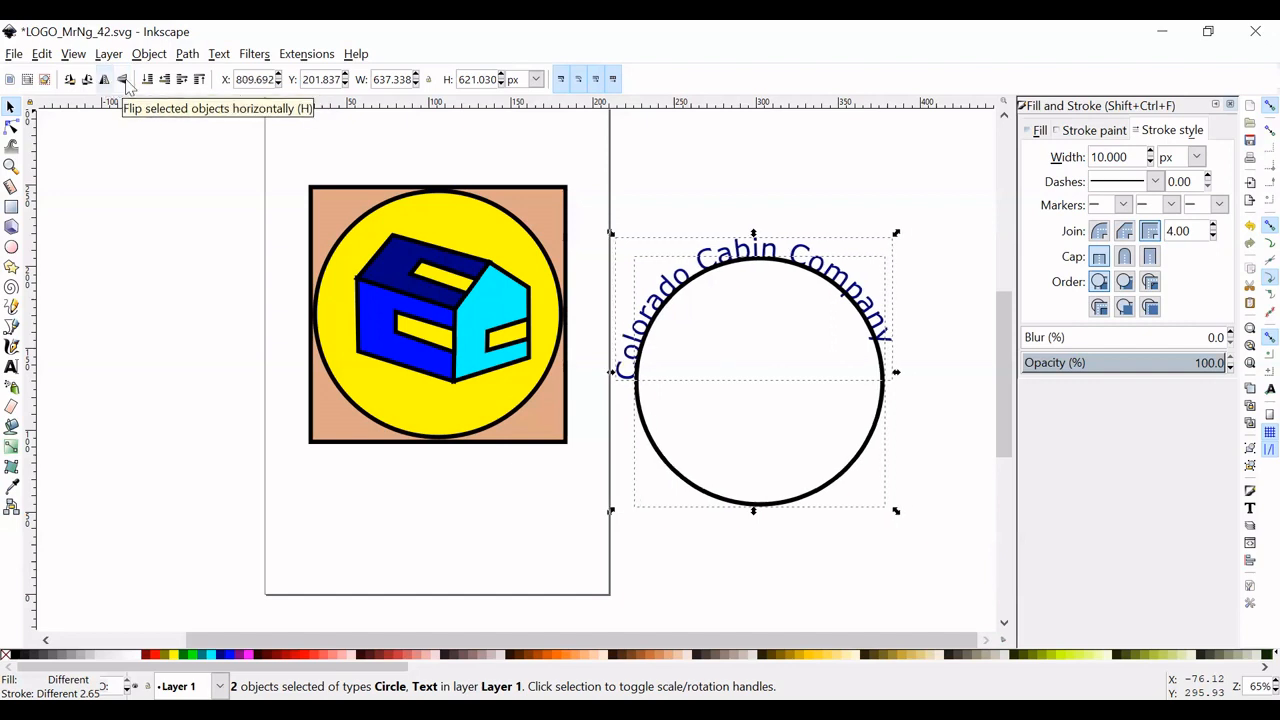
key("v")
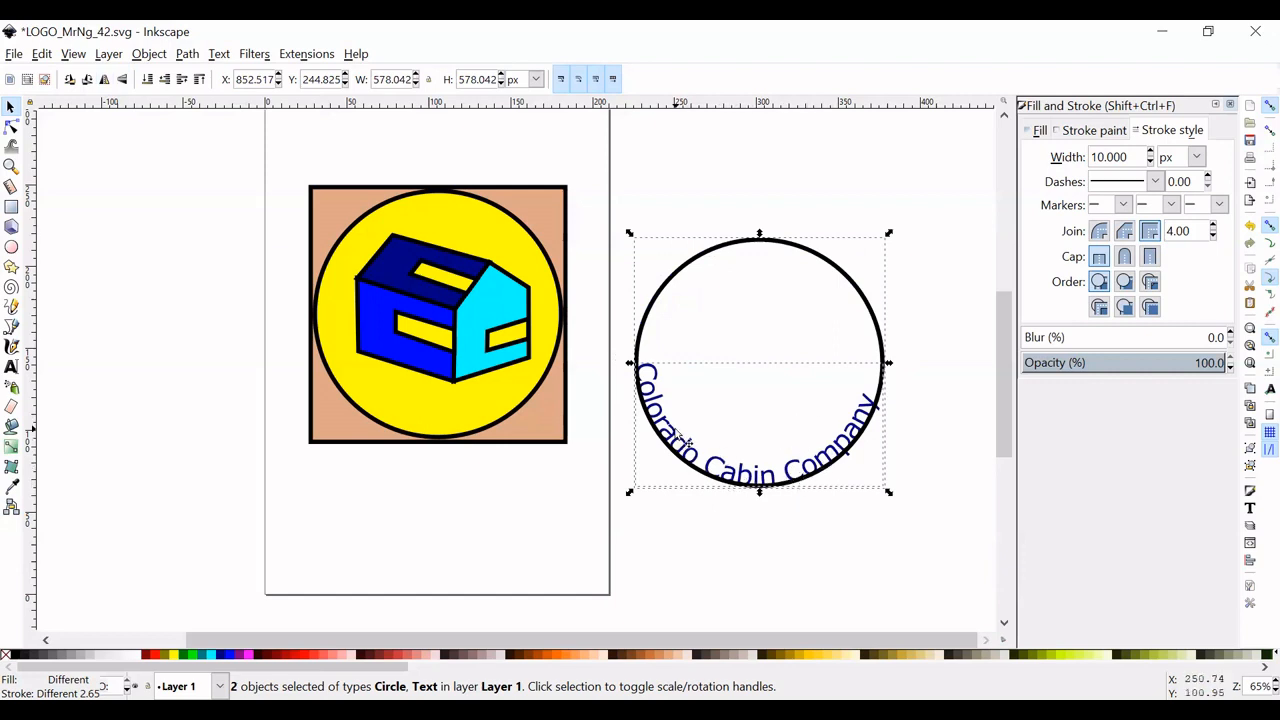
- Move the curved company name beneath the square, clear of its outline circle, and rotate the circle slightly counter-clockwise to level the text
left_click_drag(678, 448, 370, 540)
left_click(586, 477)
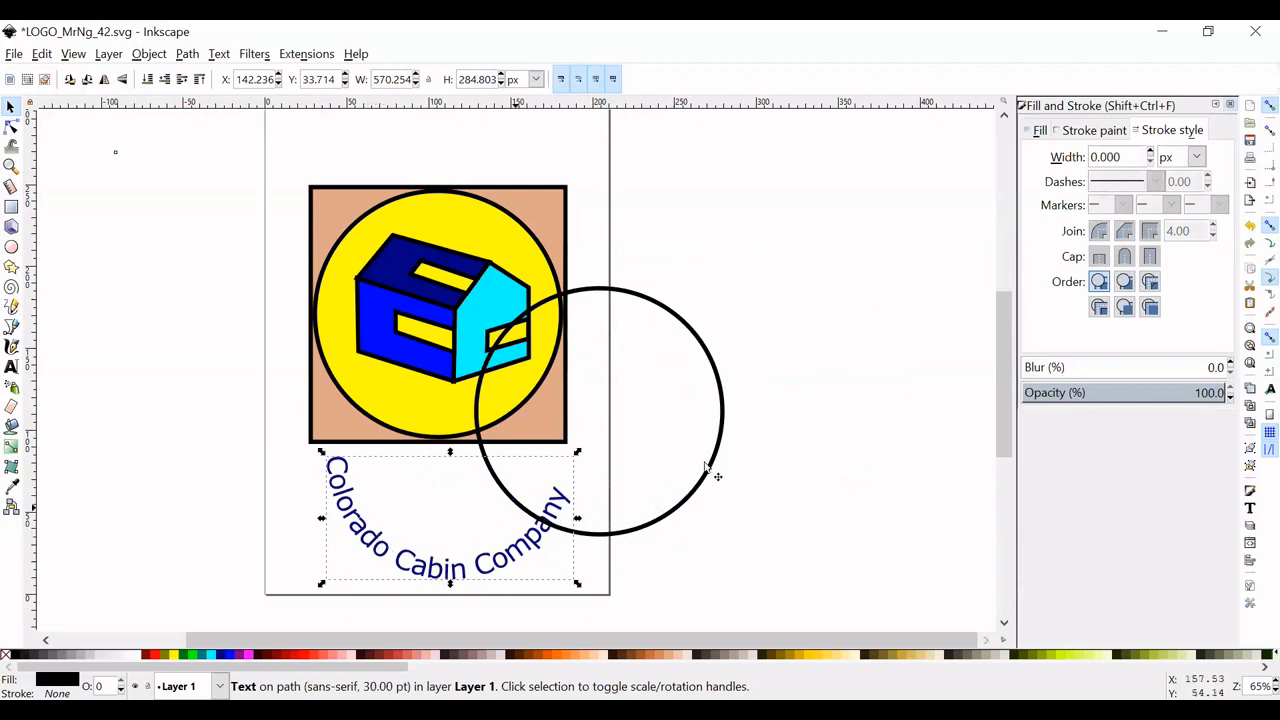
mouse_move(725, 410)
left_mouse_down()
mouse_move(787, 371)
mouse_move(823, 375)
left_mouse_up()
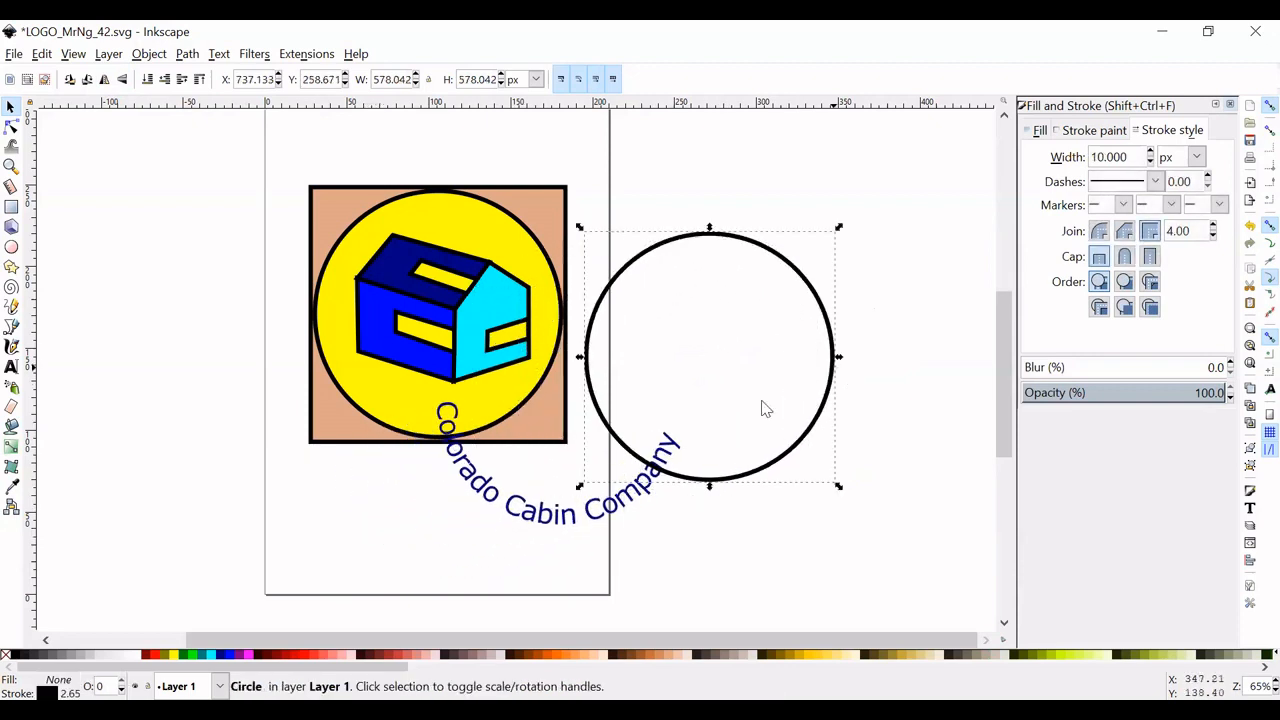
left_click_drag(505, 510, 376, 562)
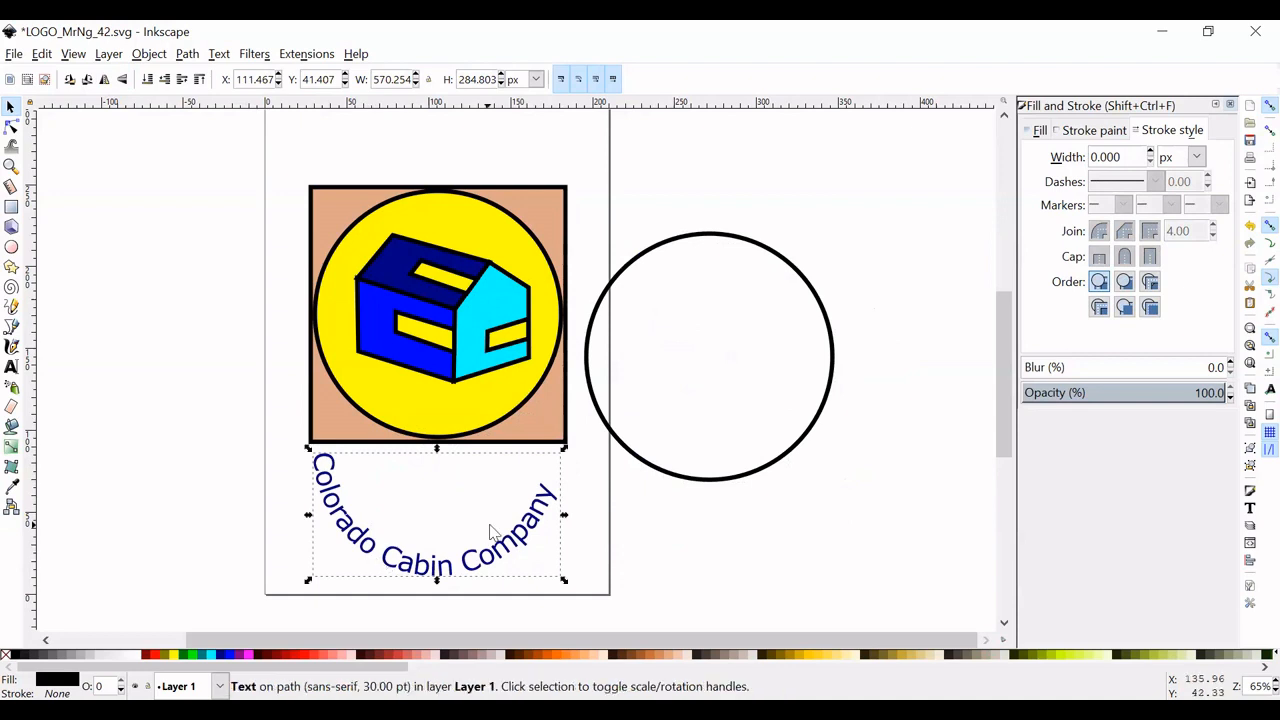
left_click(828, 326)
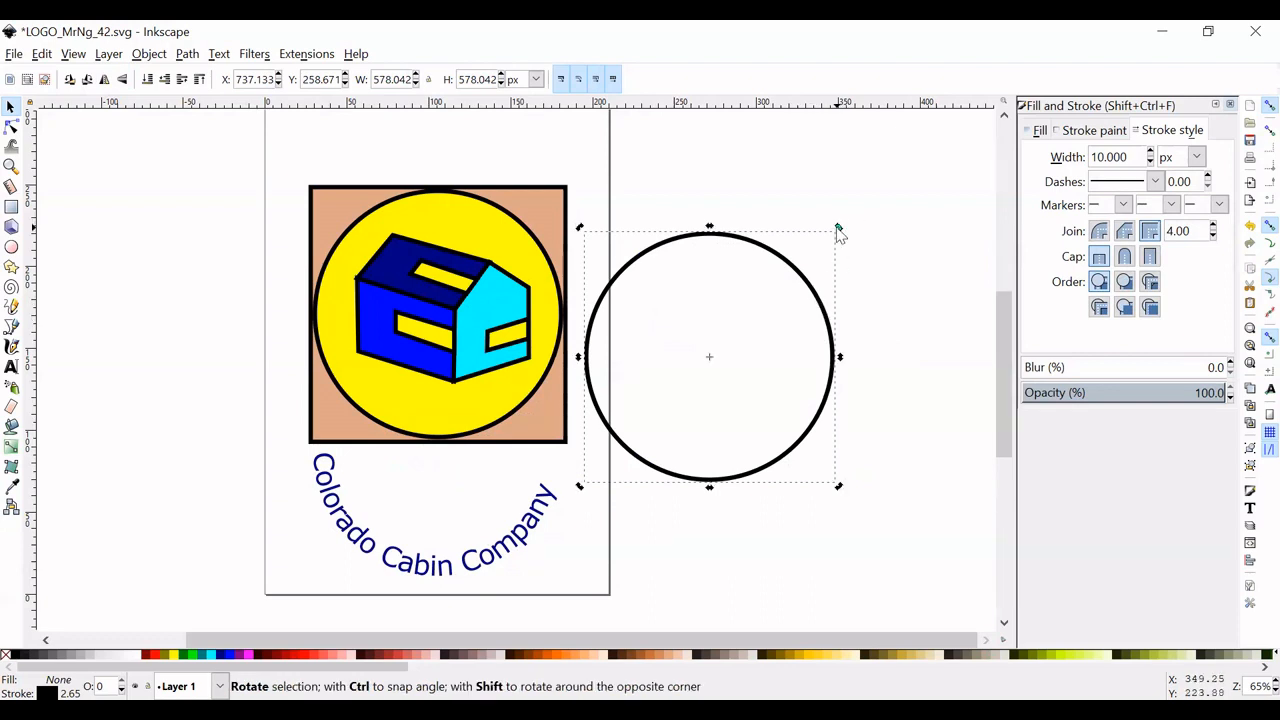
left_click_drag(838, 228, 817, 219)
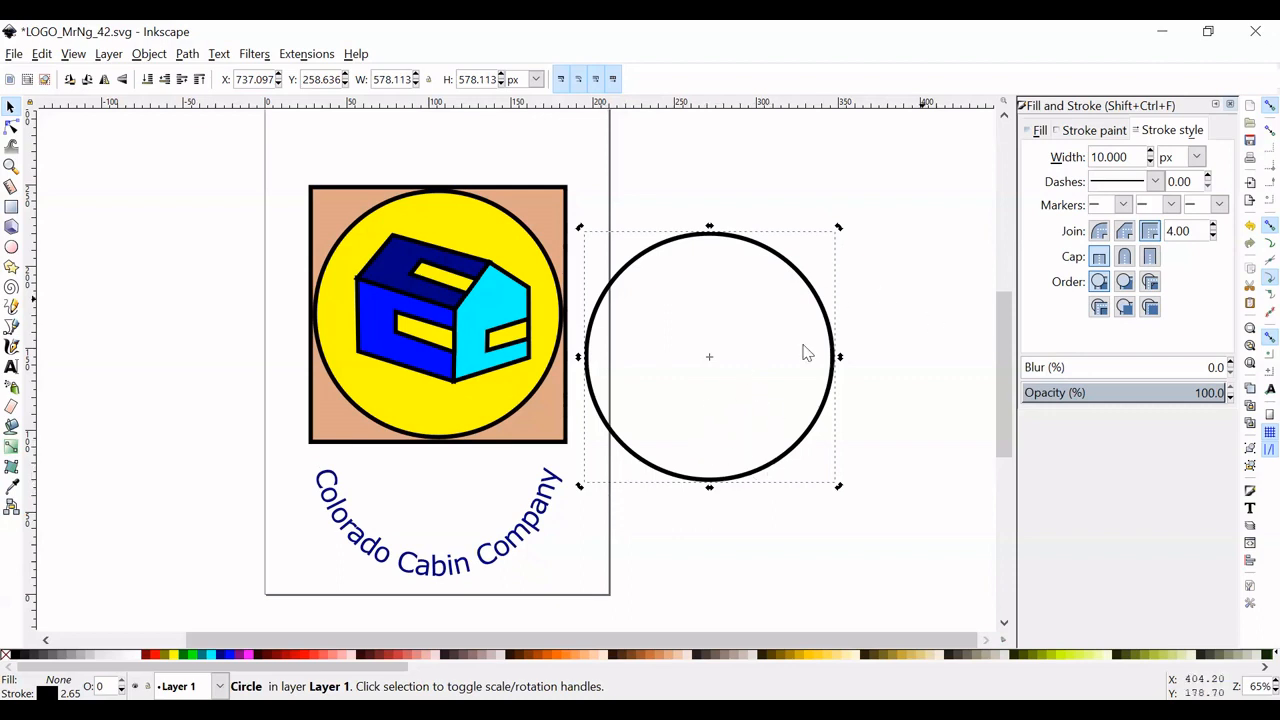
right_click(790, 267)
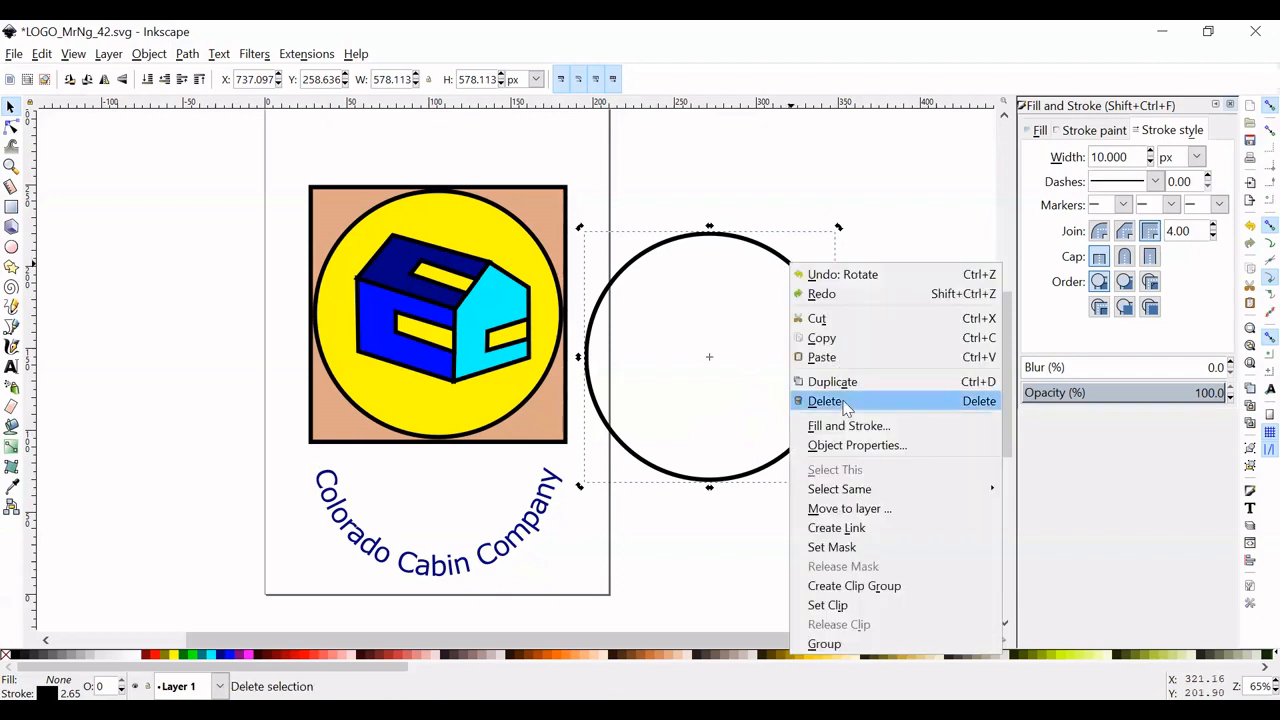
left_click(843, 405)
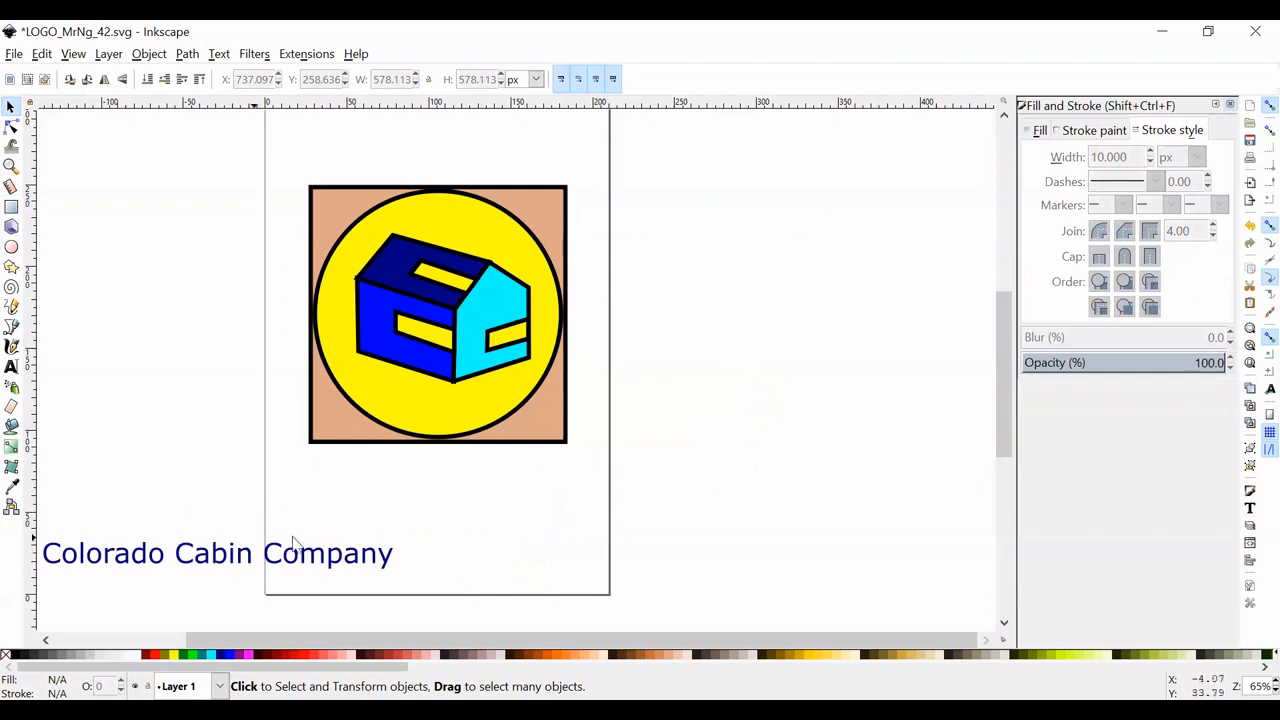
key("ctrl+z")
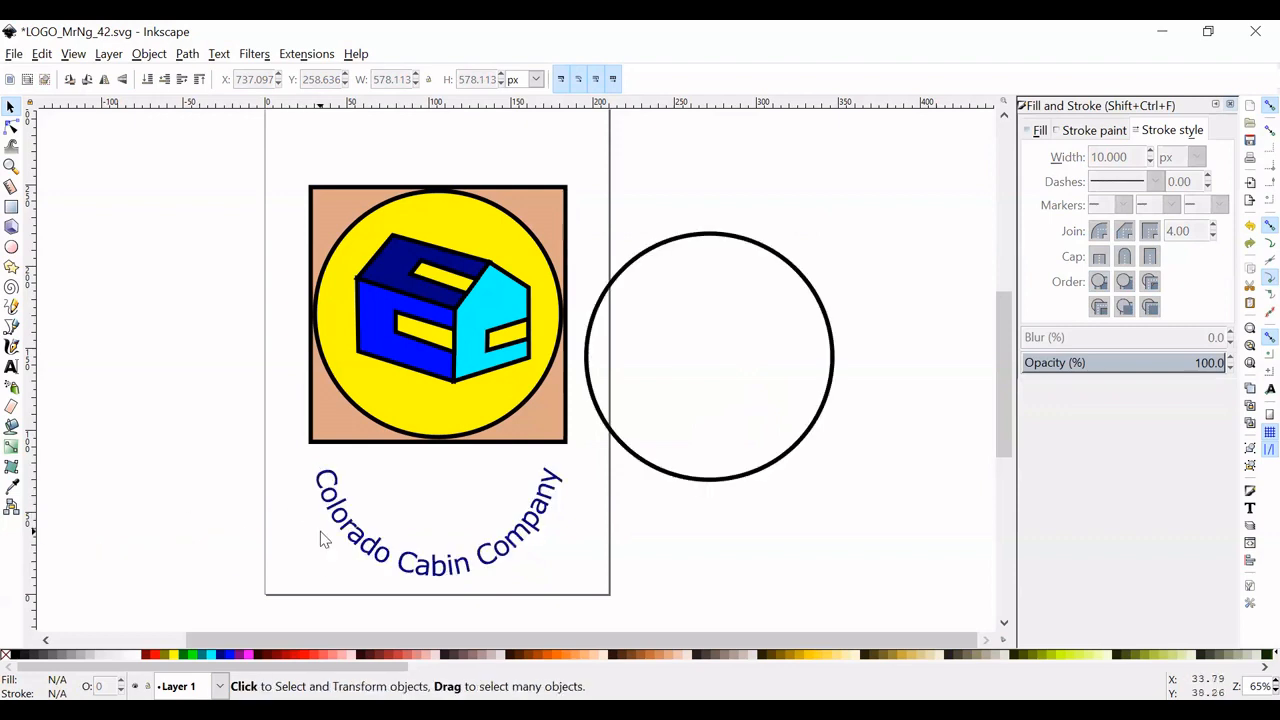
- Set the outline circle's stroke paint to none so the text's path is invisible, and deselect it
left_click(759, 250)
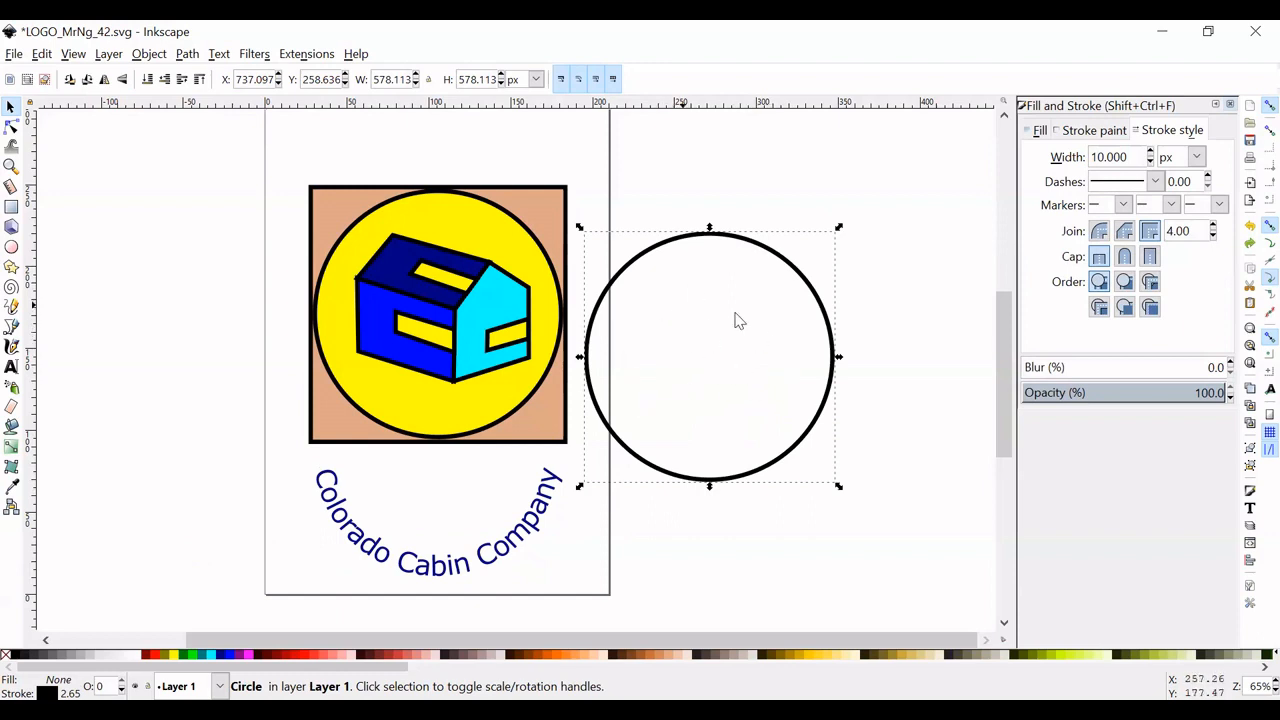
left_click(1097, 133)
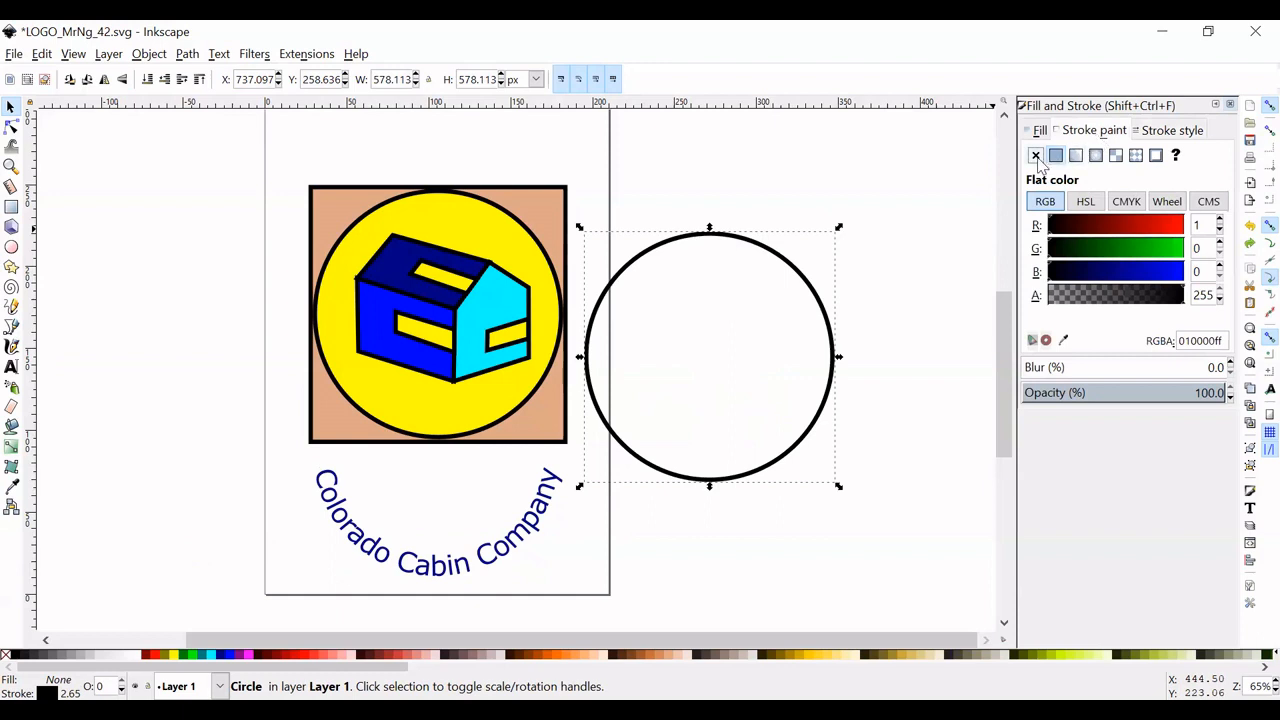
left_click(1036, 157)
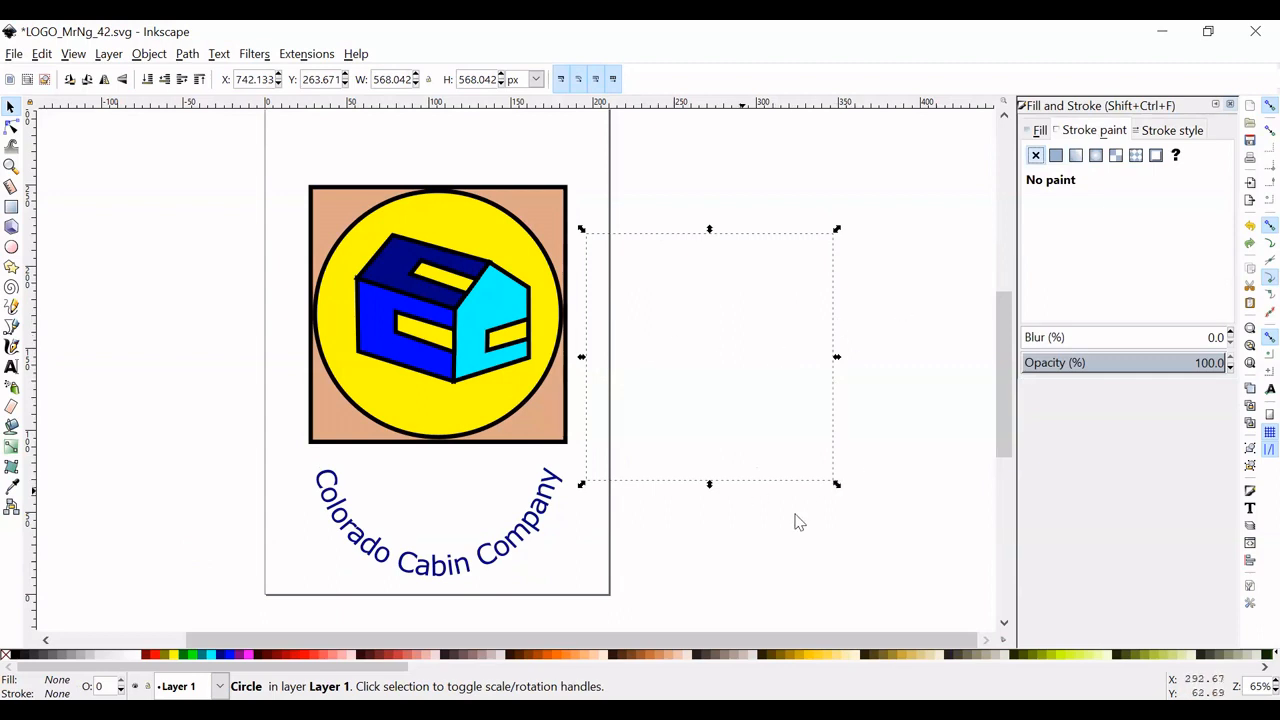
left_click(846, 549)
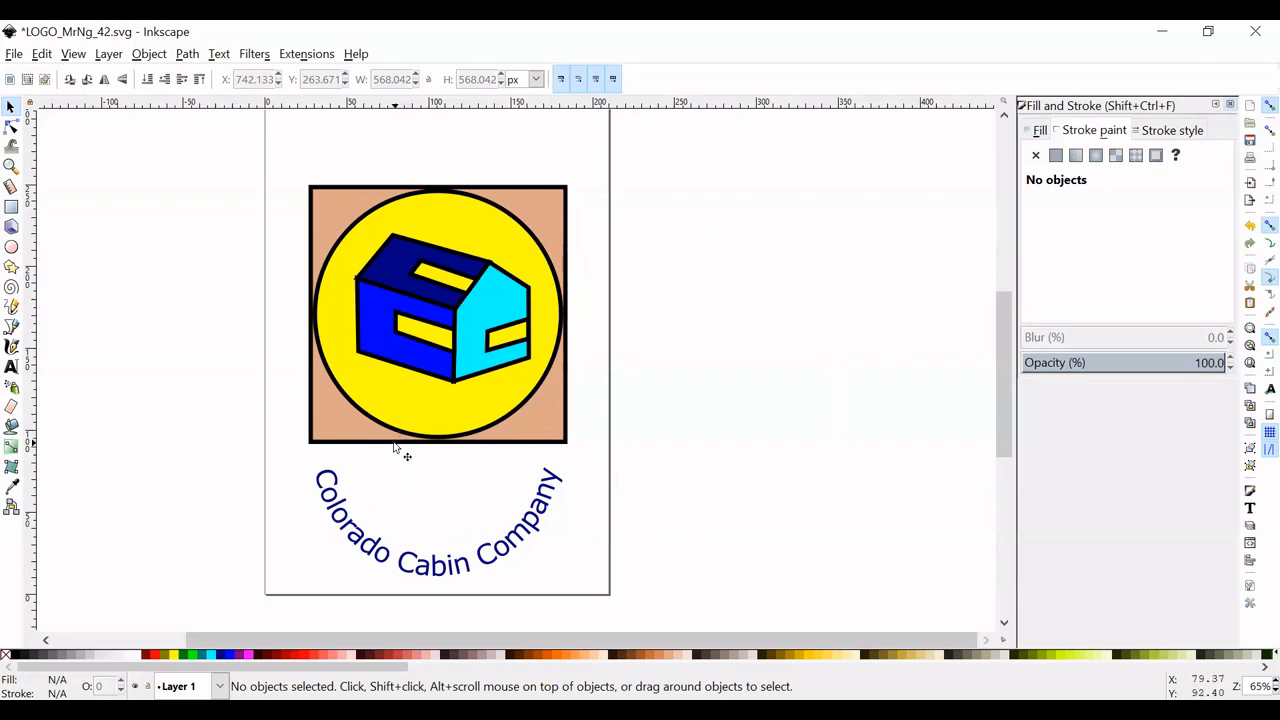
- Add the slogan text "We are the ..." beneath the square, inside the curve of the company name
scroll(383, 463, "up", 2)
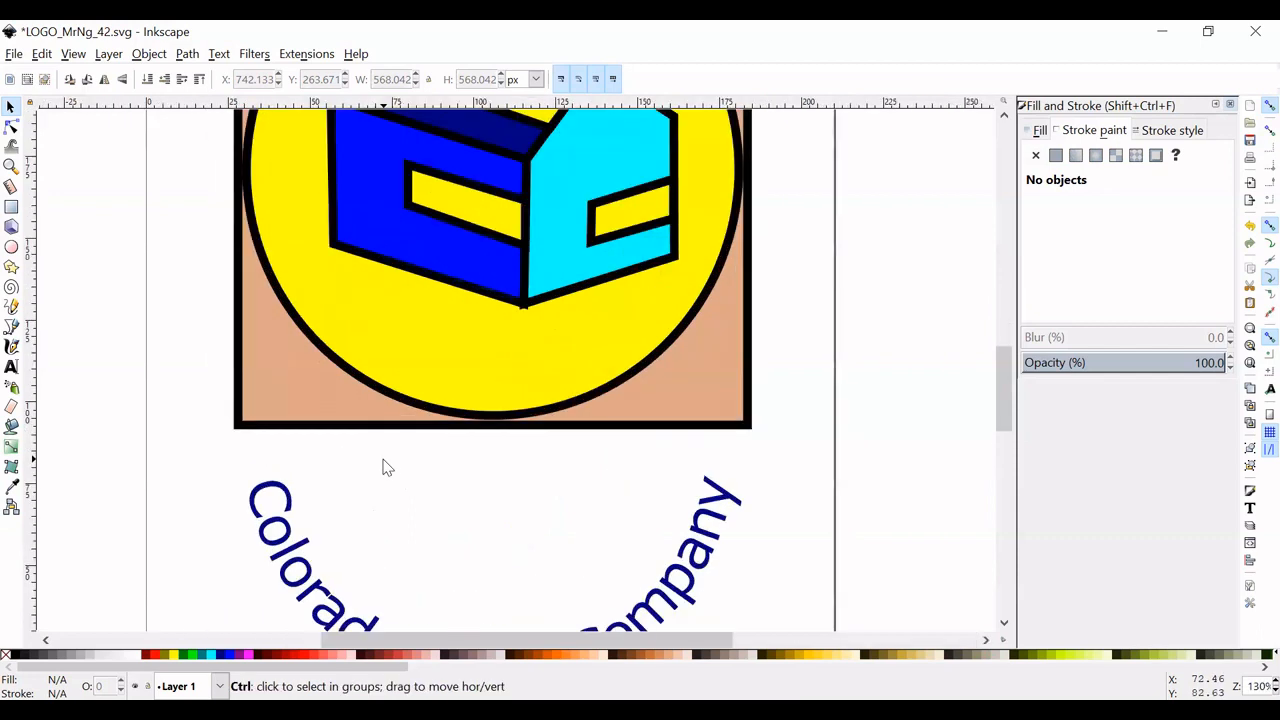
scroll(383, 465, "down", 2)
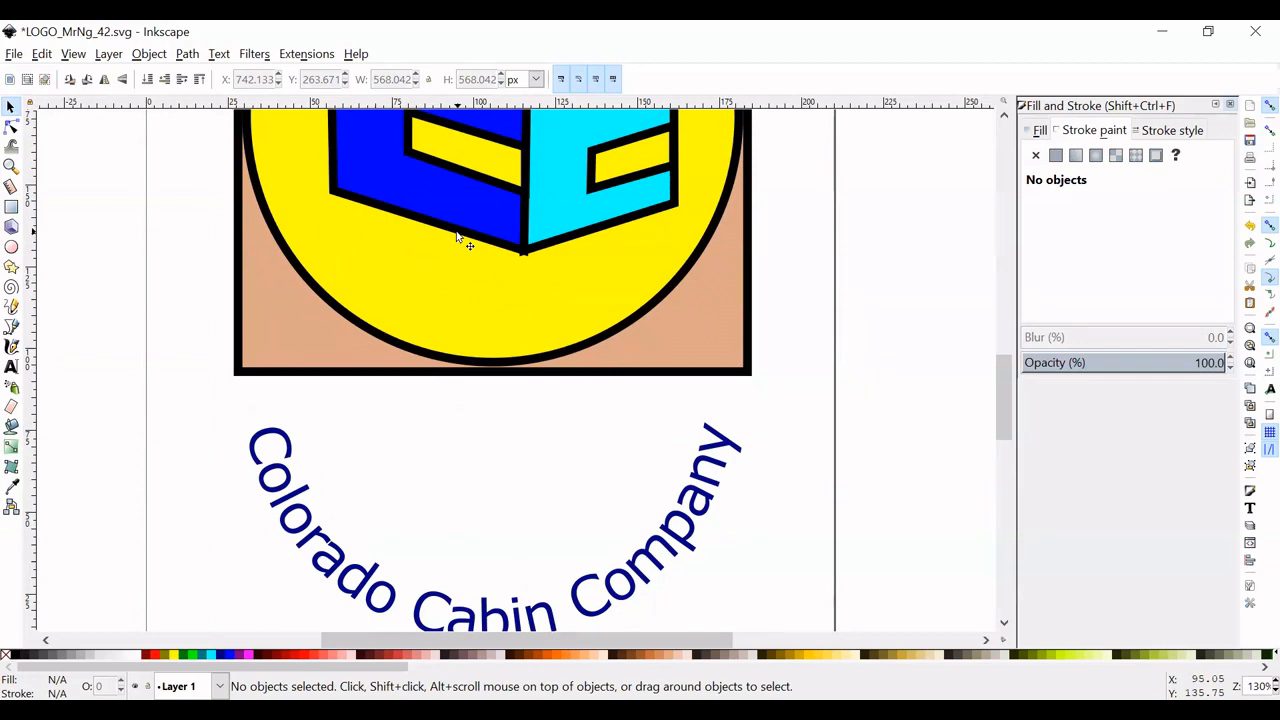
left_click(12, 366)
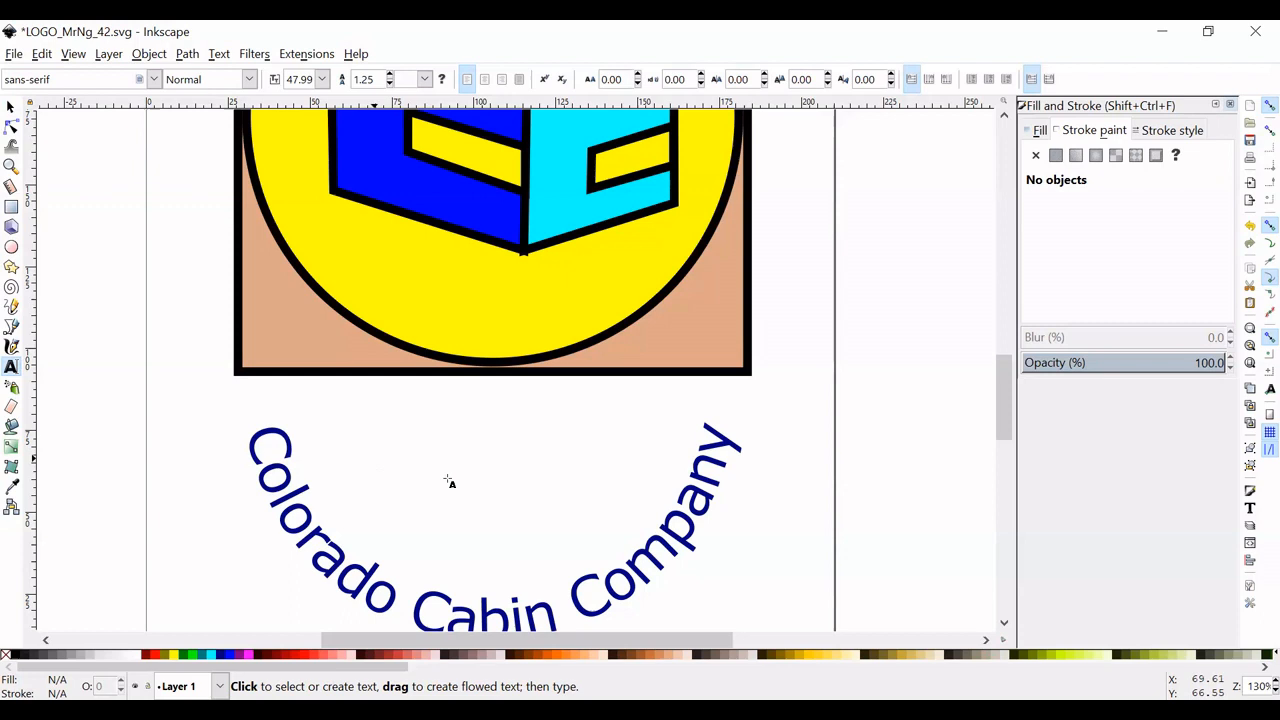
left_click(378, 468)
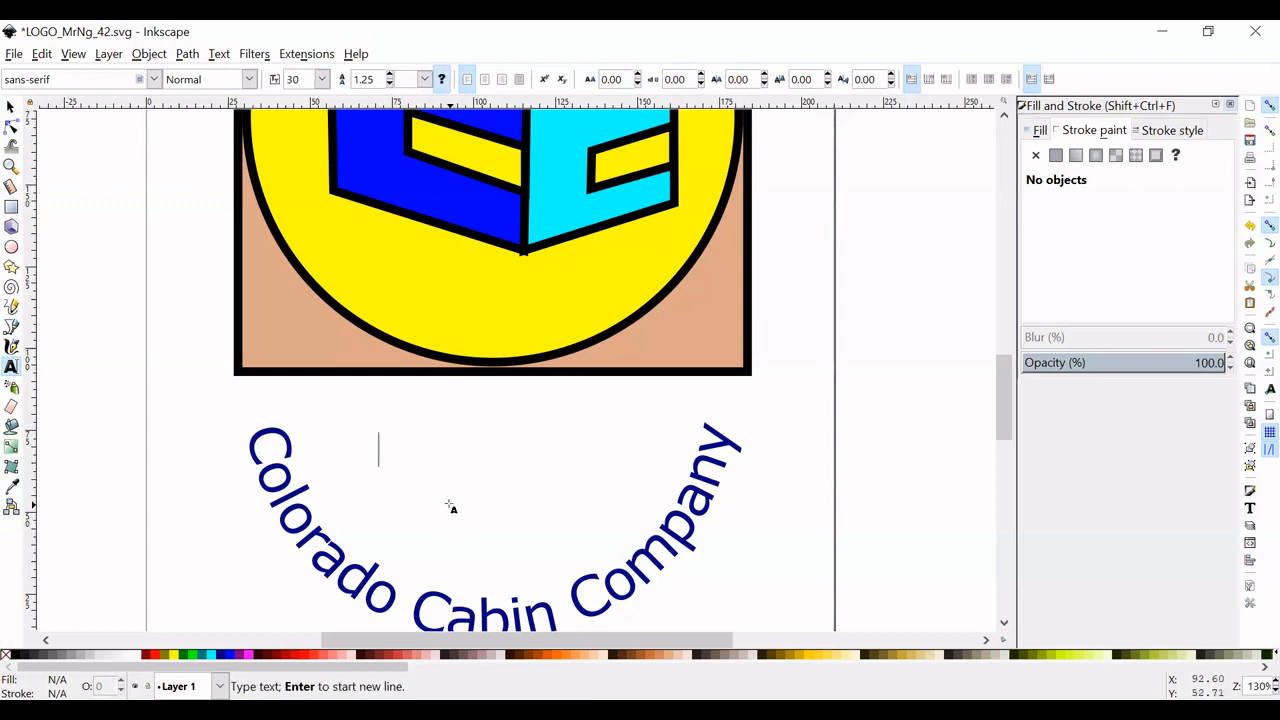
type("We")
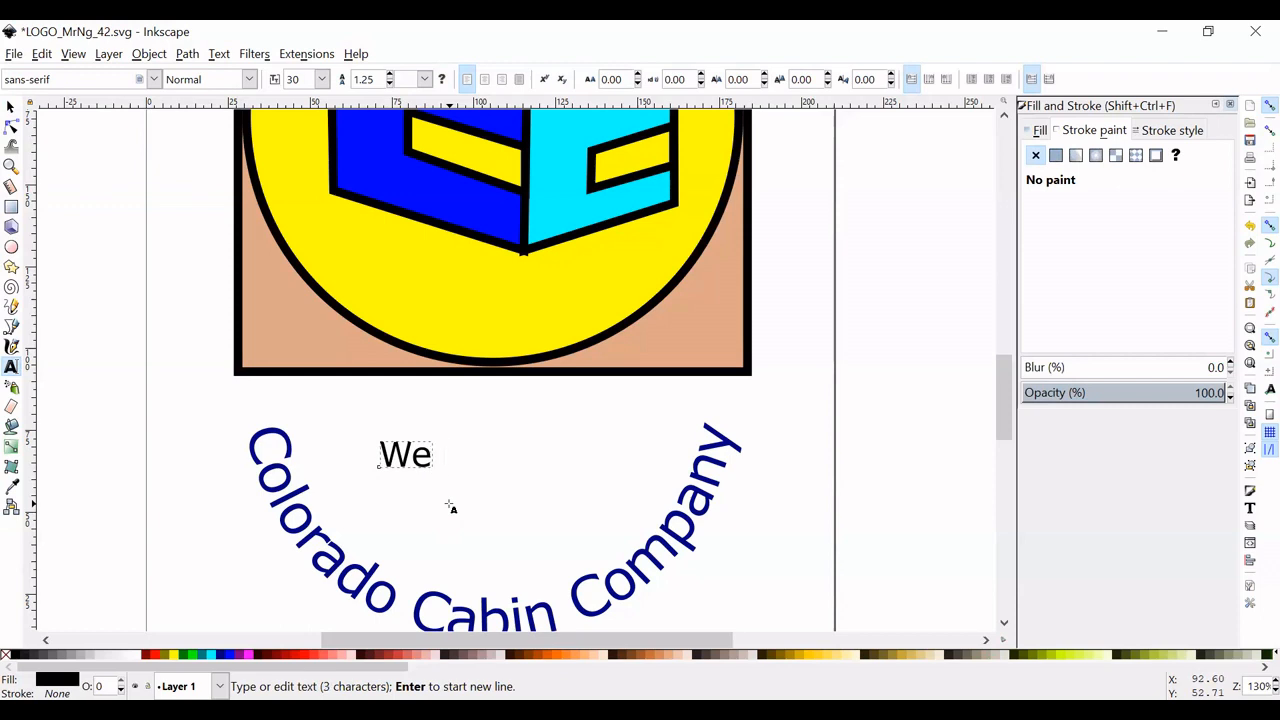
type(" are ther")
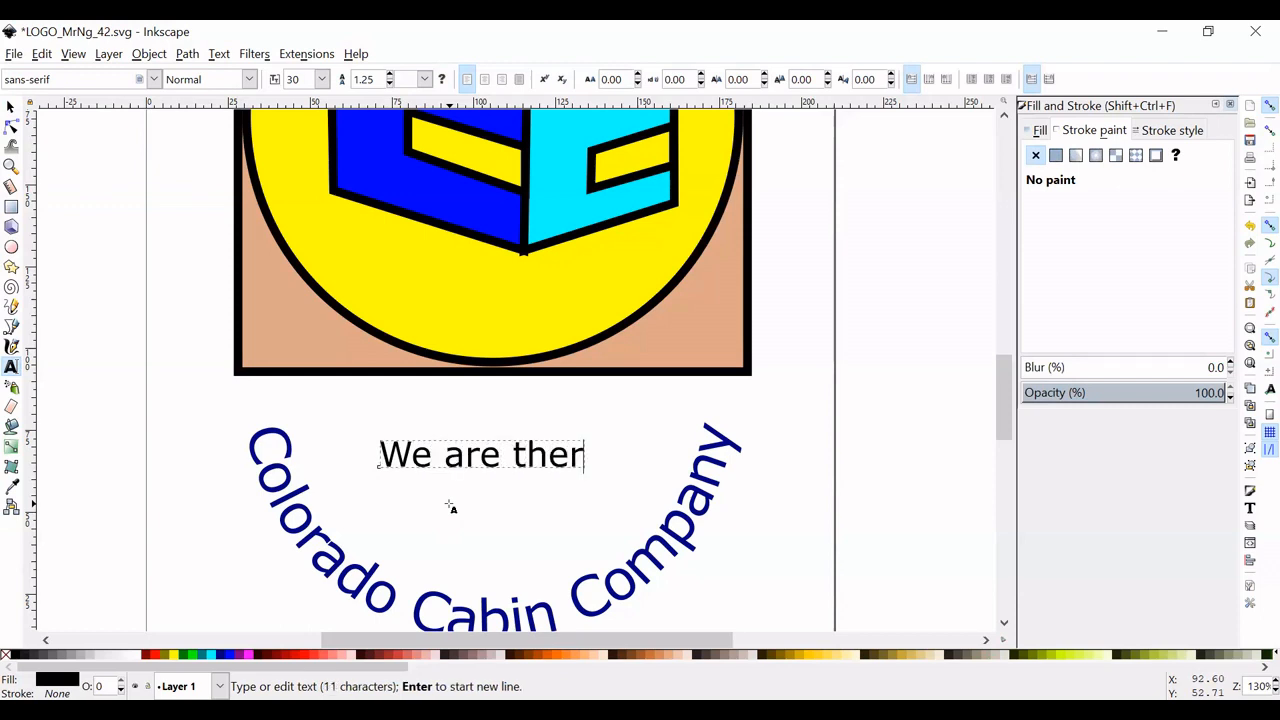
key("BackSpace")
type("...")
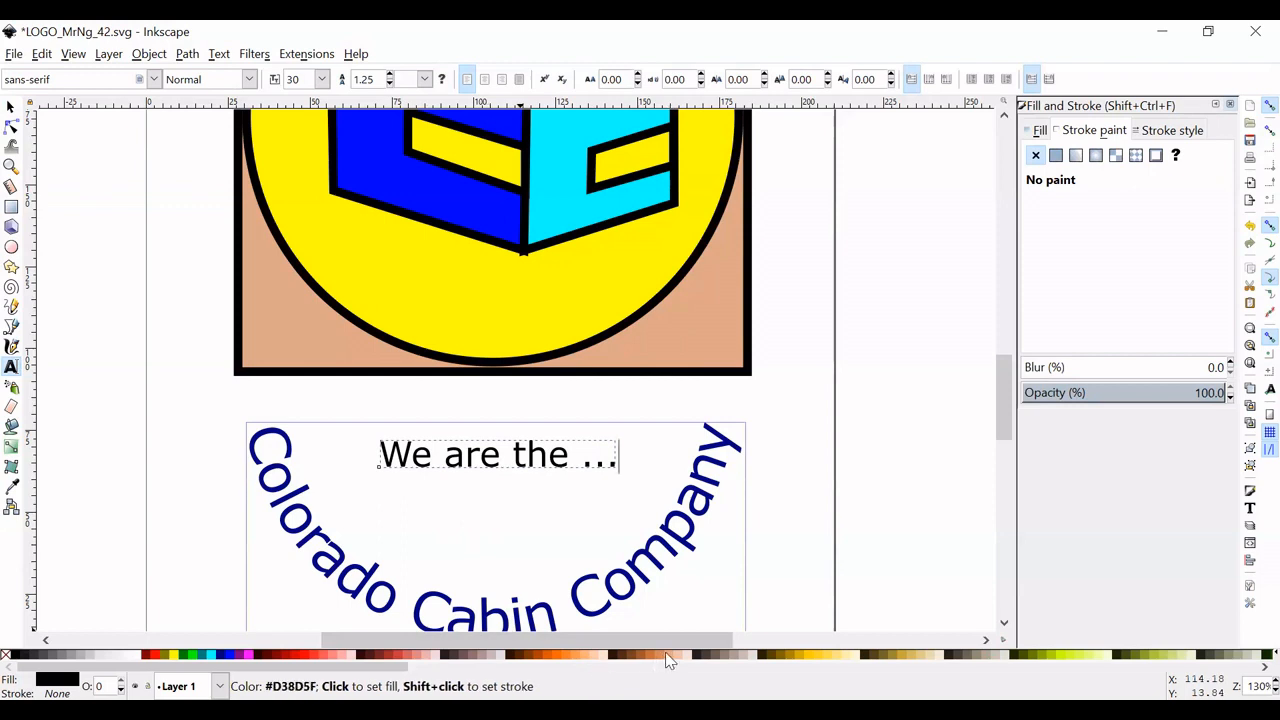
- Select the slogan as an object and give it a dark brown fill (#784421)
left_click(11, 109)
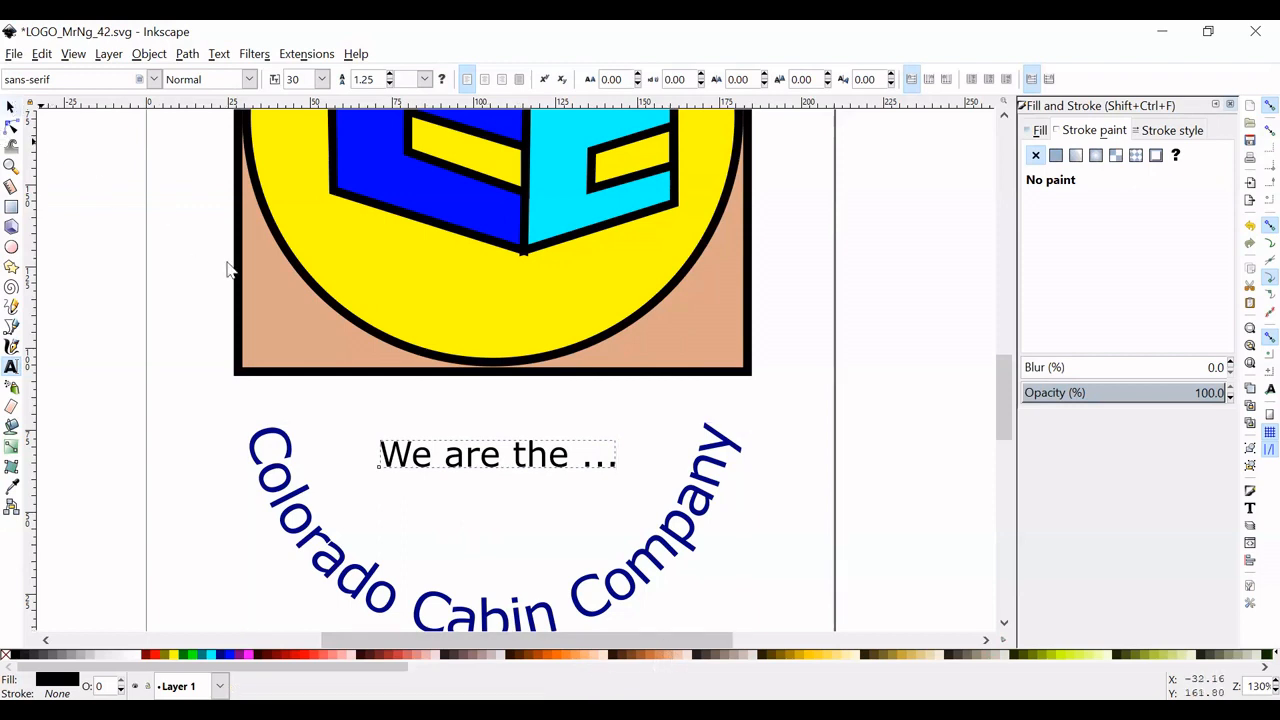
left_click(664, 655)
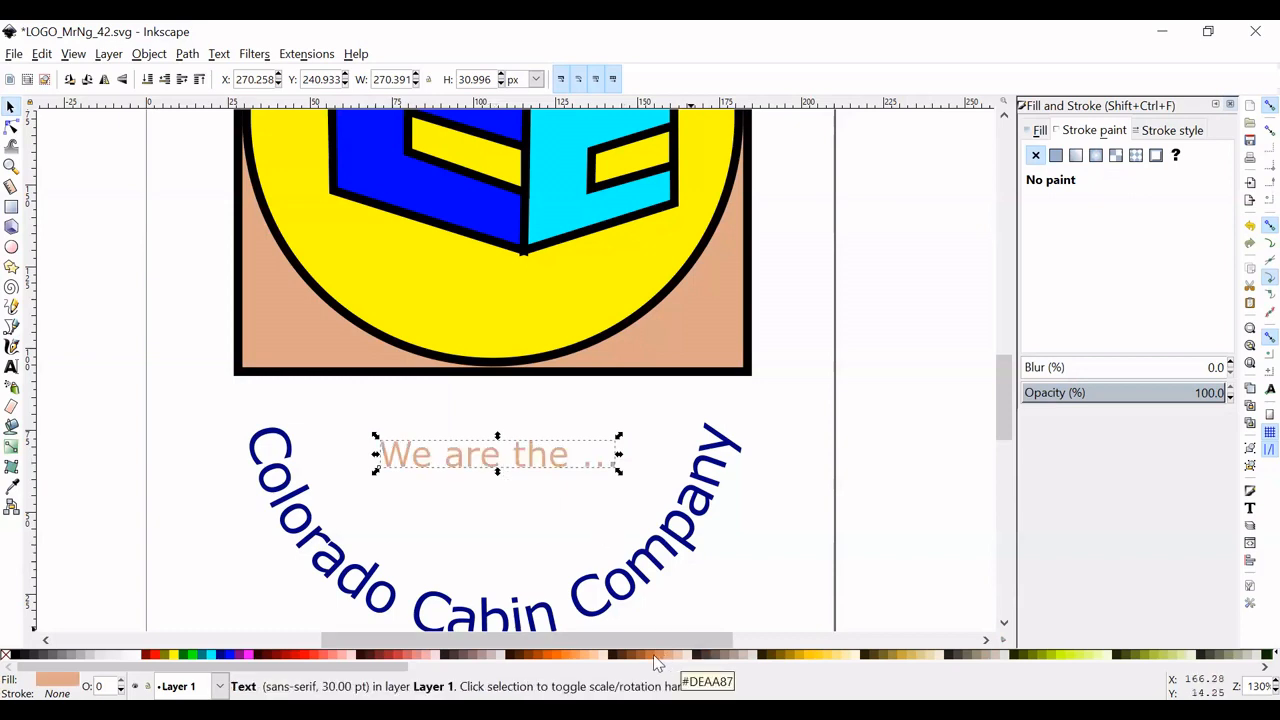
left_click(654, 659)
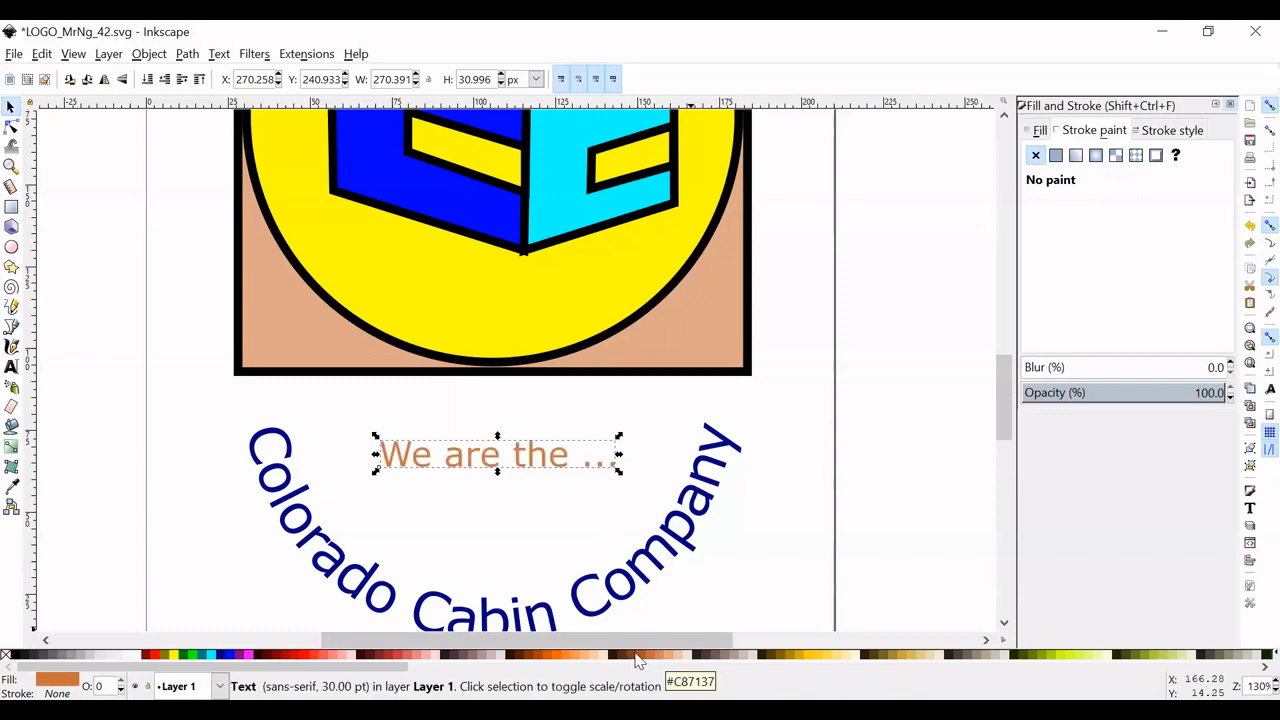
left_click(636, 658)
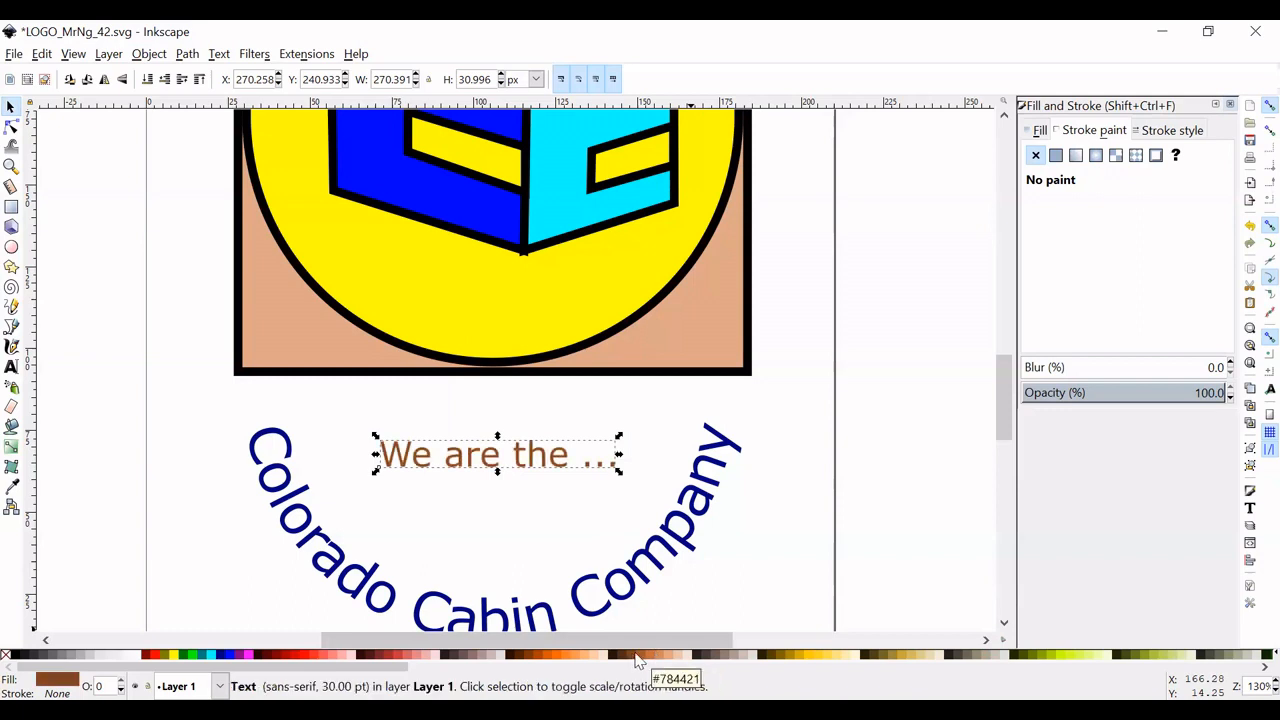
- Fill the square behind the yellow circle with medium brown #A05A2C and leave nothing selected
left_click(728, 370)
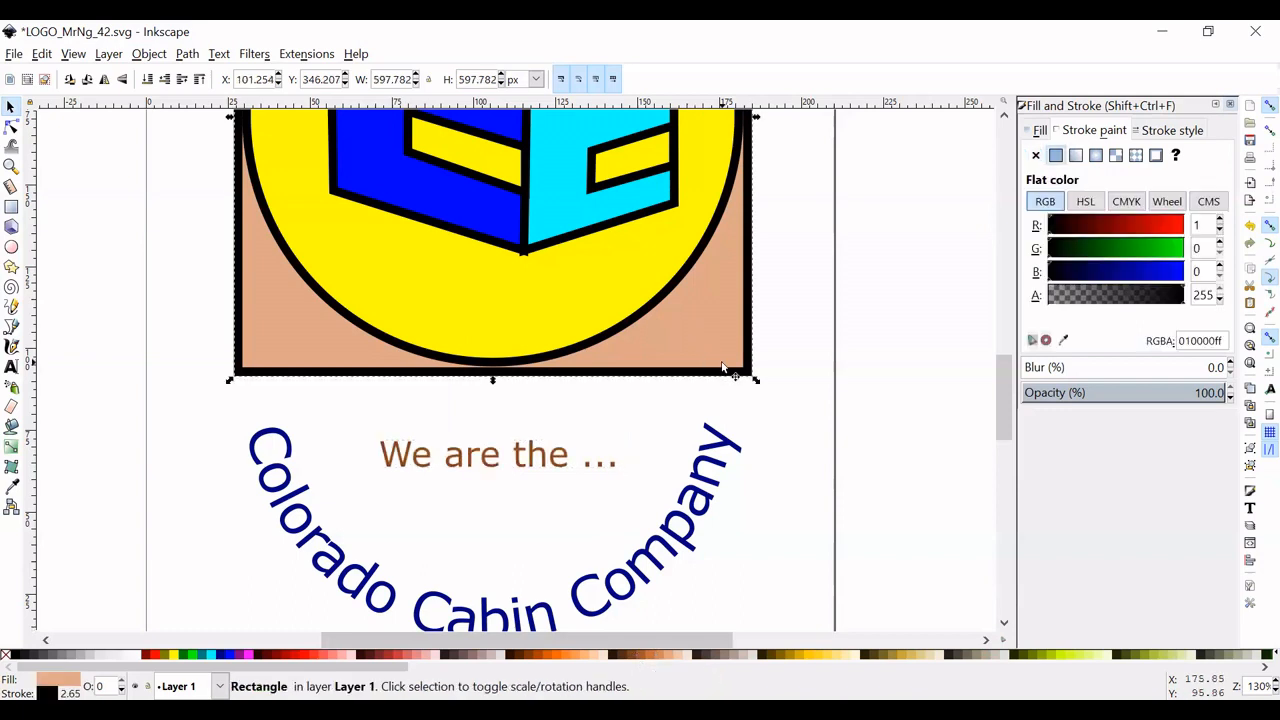
left_click(643, 658)
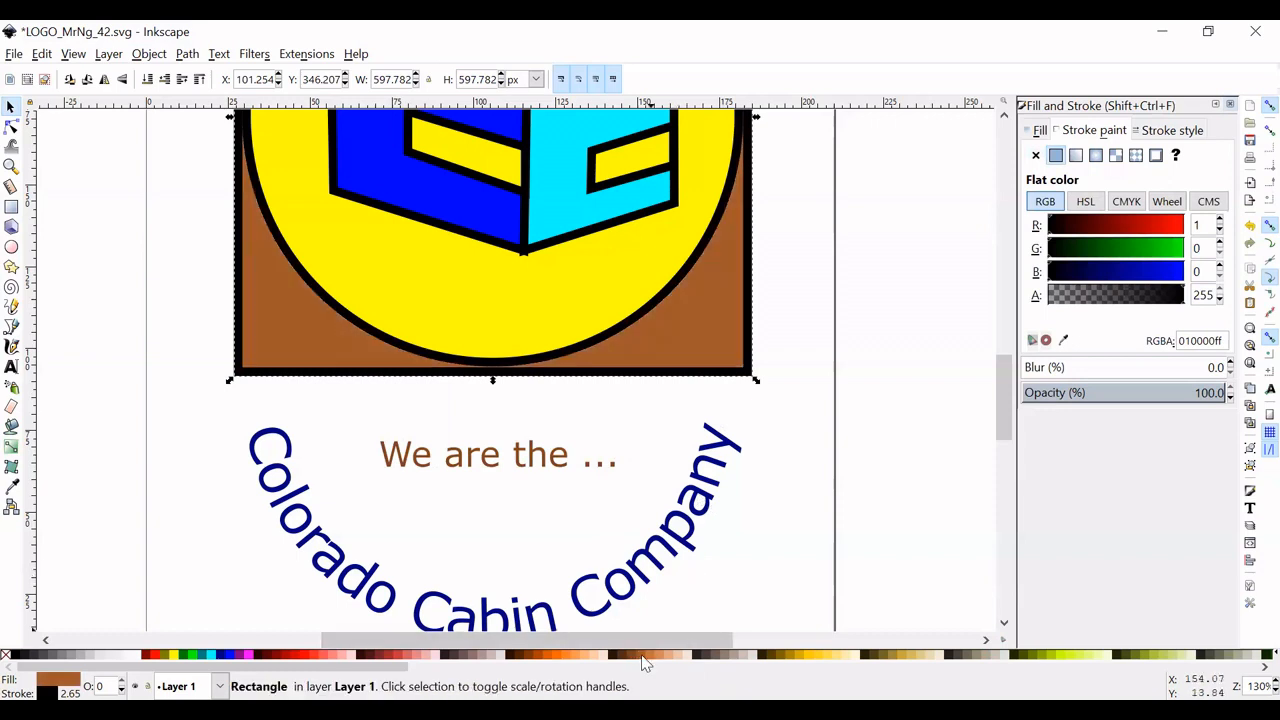
left_click(522, 466)
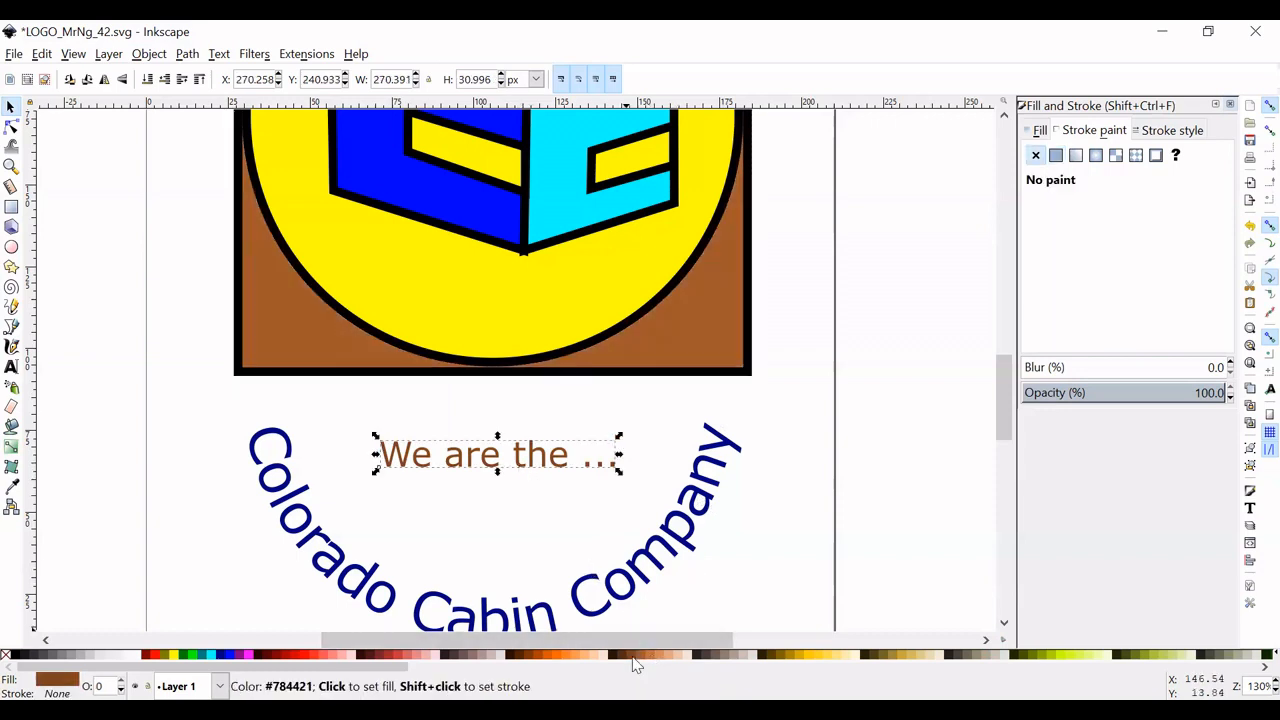
left_click(560, 509)
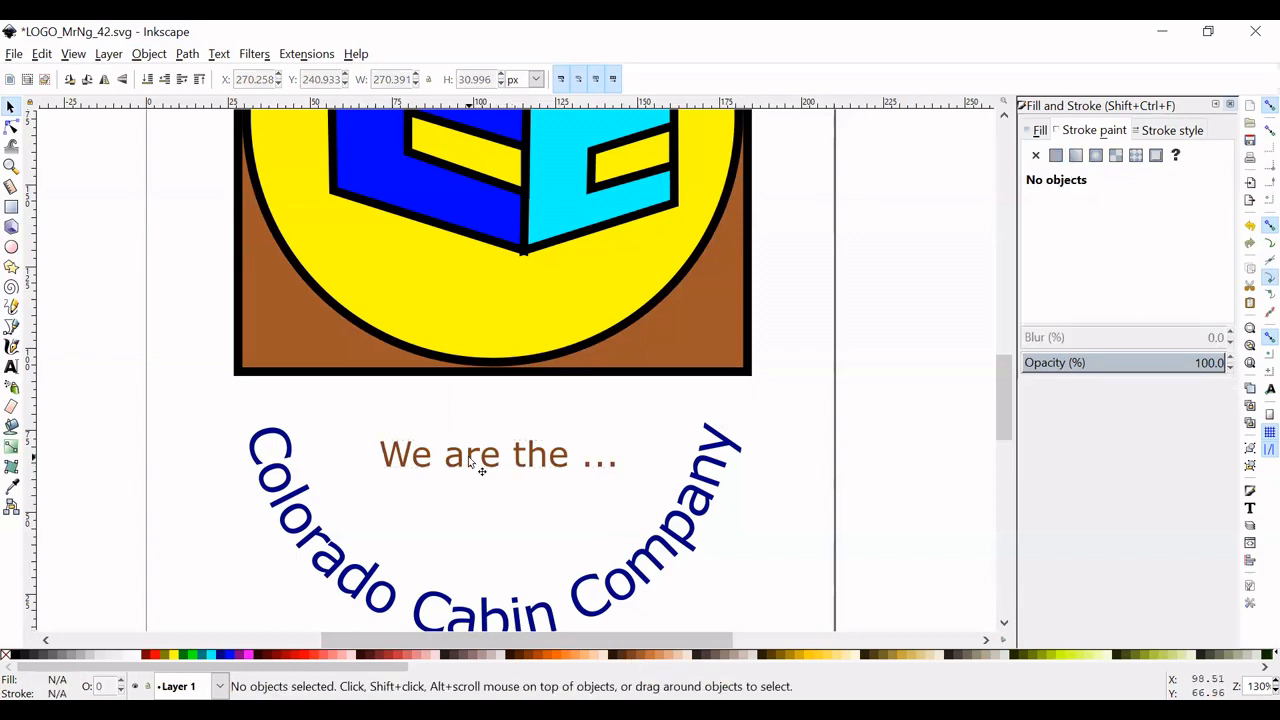
- Enlarge and stretch the slogan to about 320 by 60 px and center it within the curved company name
left_click_drag(468, 456, 468, 468)
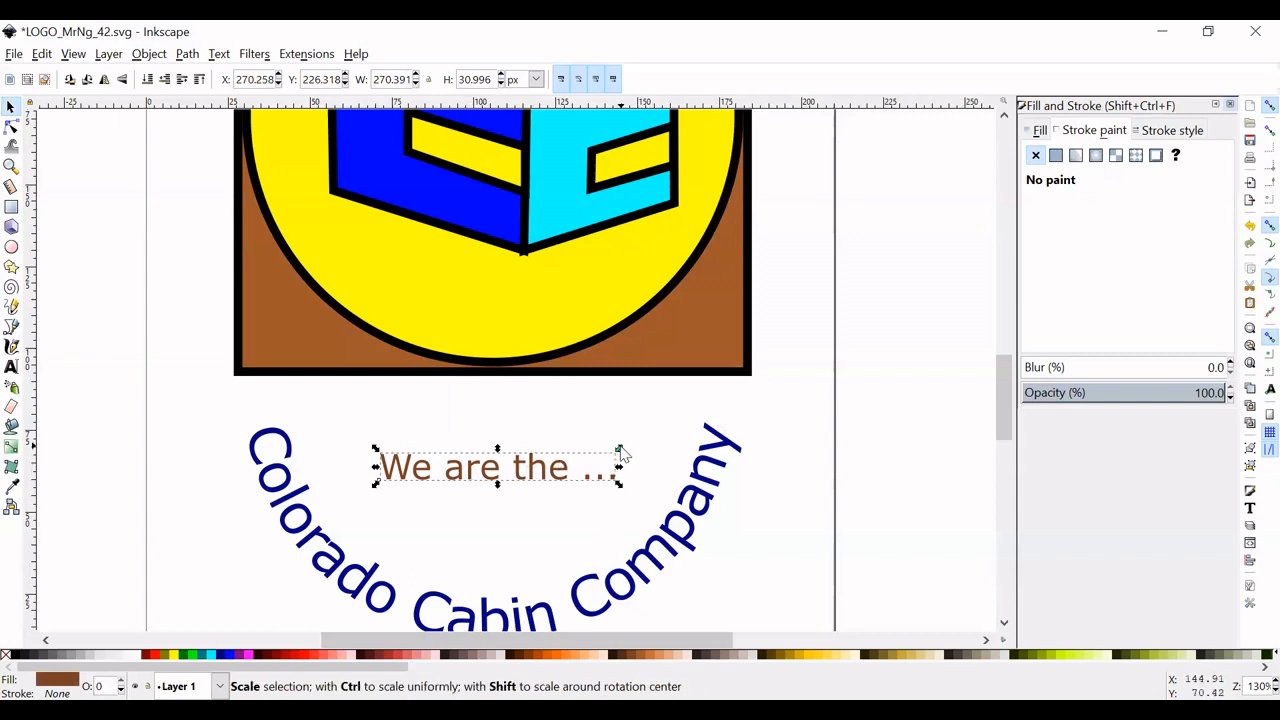
left_click_drag(621, 450, 664, 438)
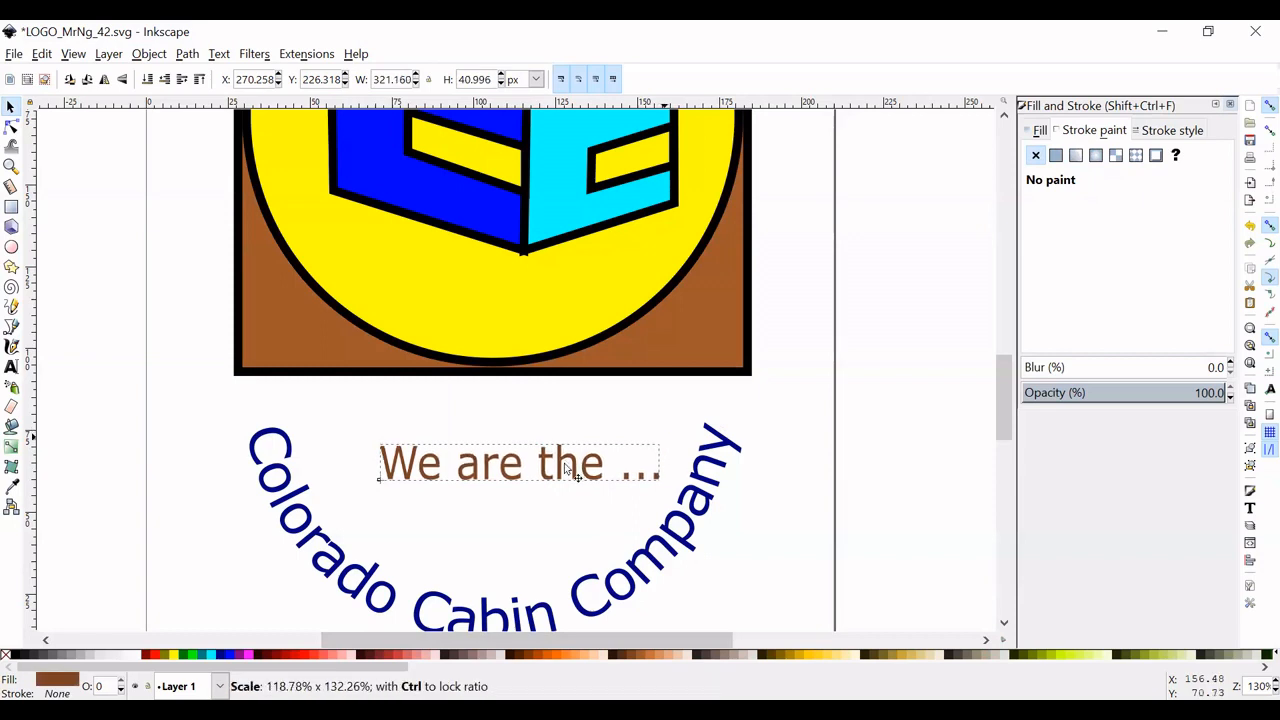
left_click_drag(561, 461, 548, 475)
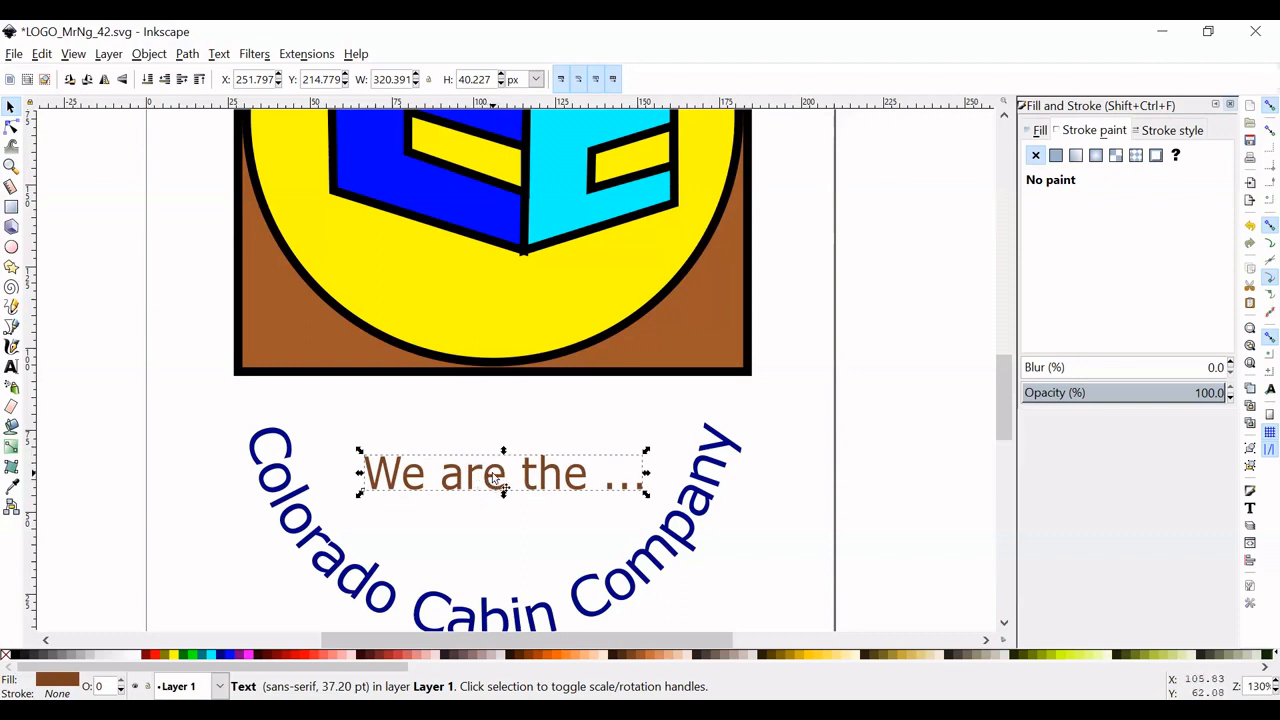
left_click_drag(493, 476, 482, 473)
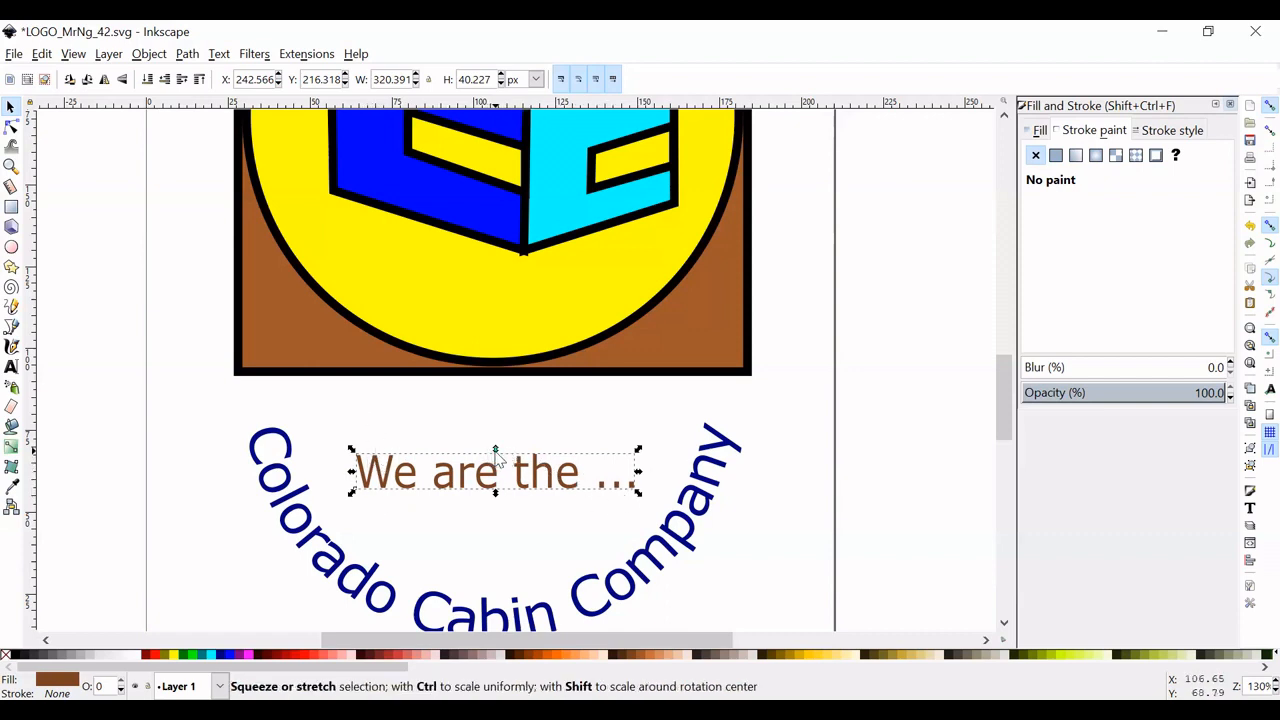
left_click_drag(495, 451, 498, 440)
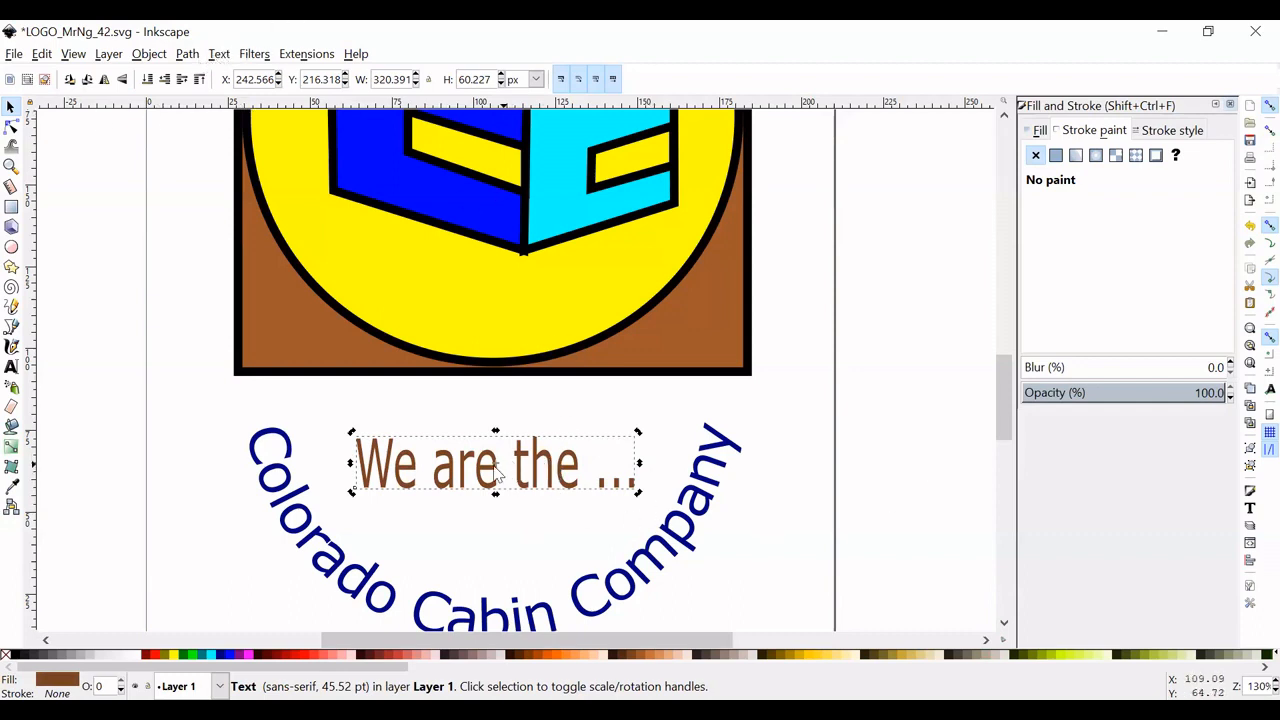
- Convert the slogan text to paths and shift it slightly down within the curved company name
left_click(216, 54)
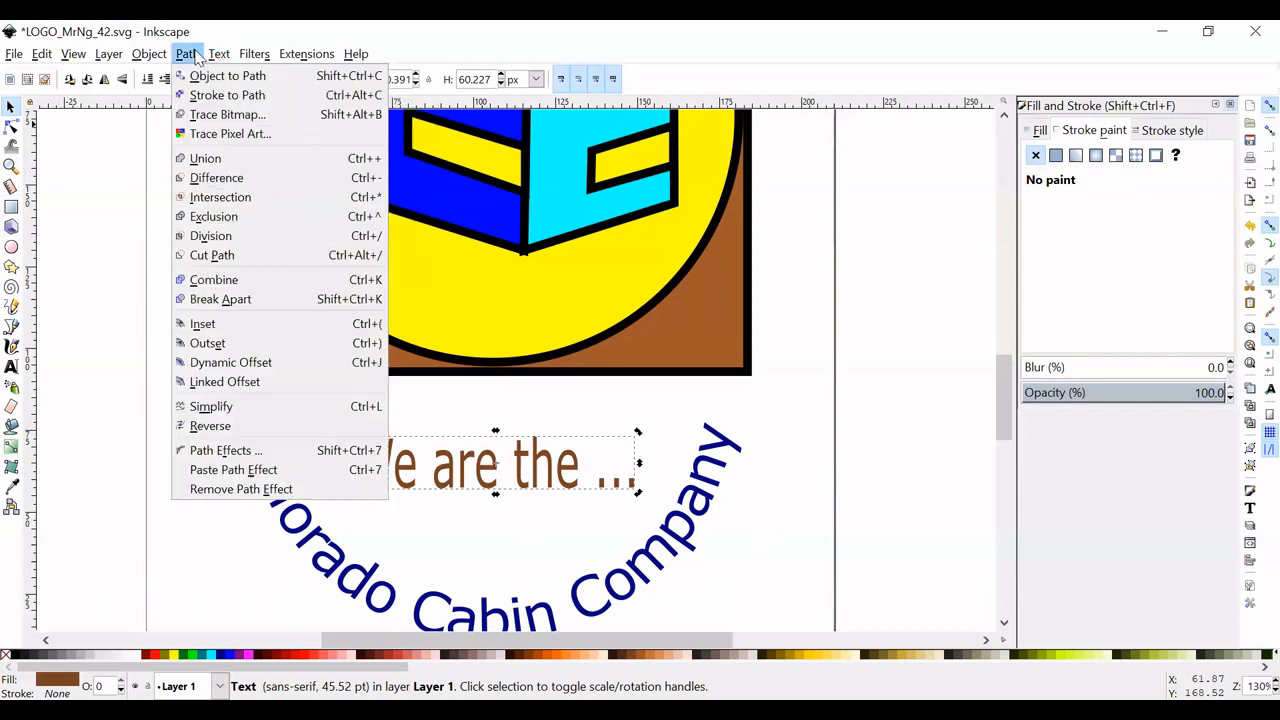
left_click(187, 55)
left_click(187, 56)
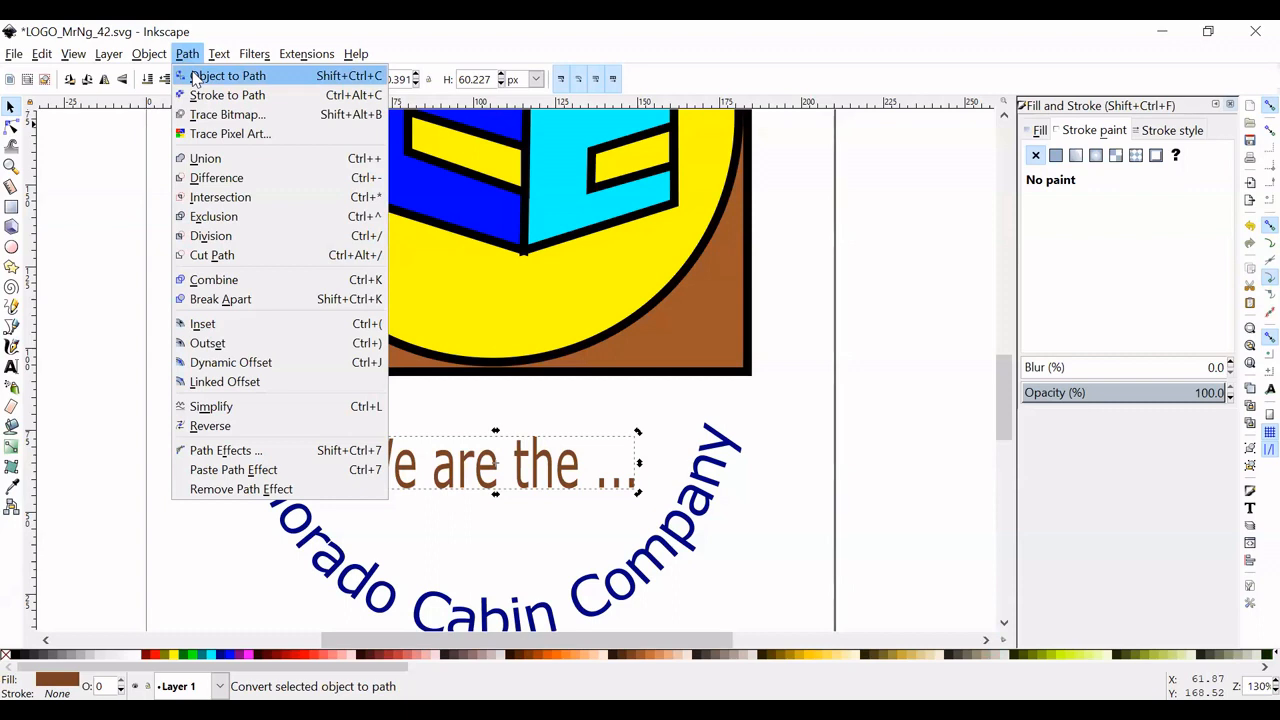
left_click(195, 78)
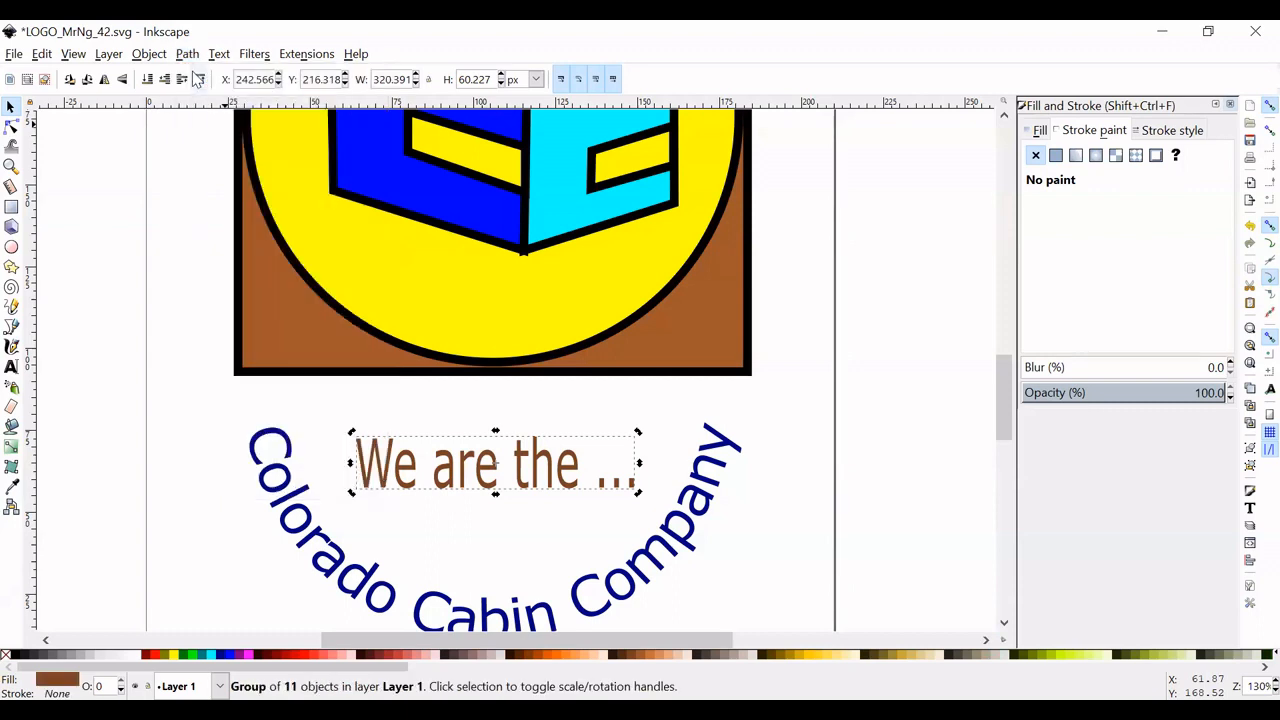
left_click_drag(483, 471, 488, 477)
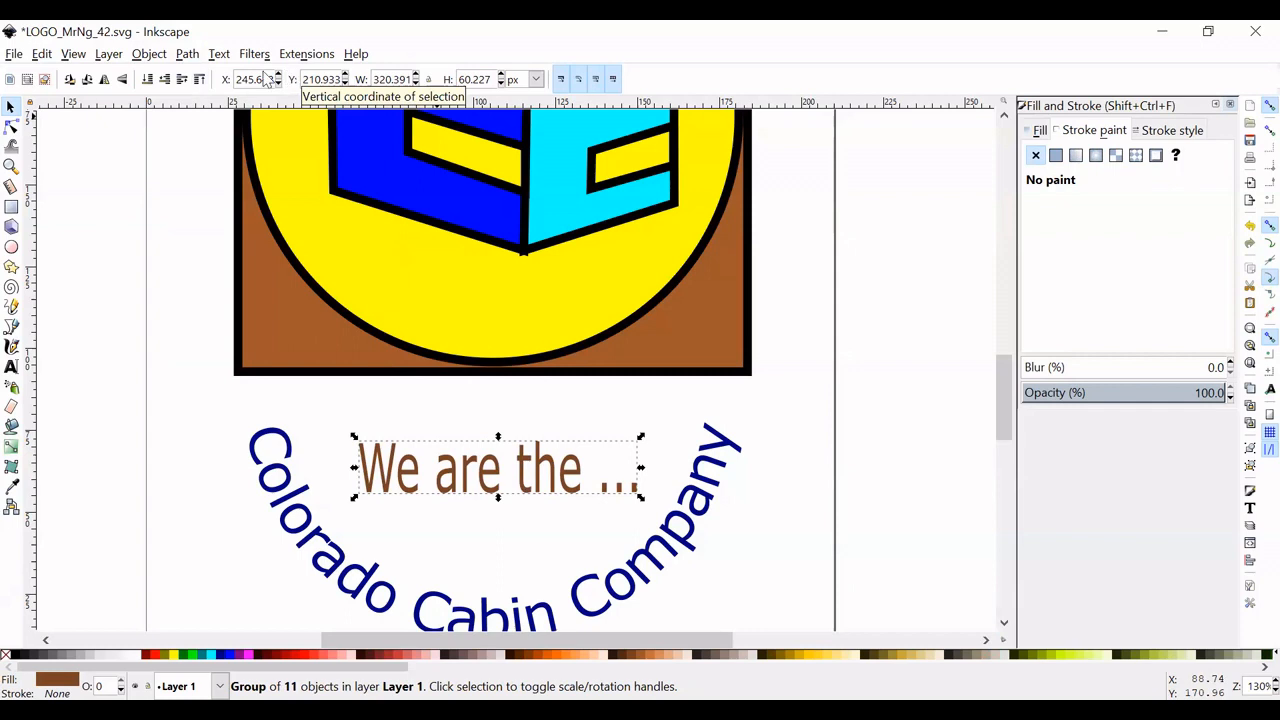
- Add the Envelope Deformation path effect to the slogan
left_click(186, 55)
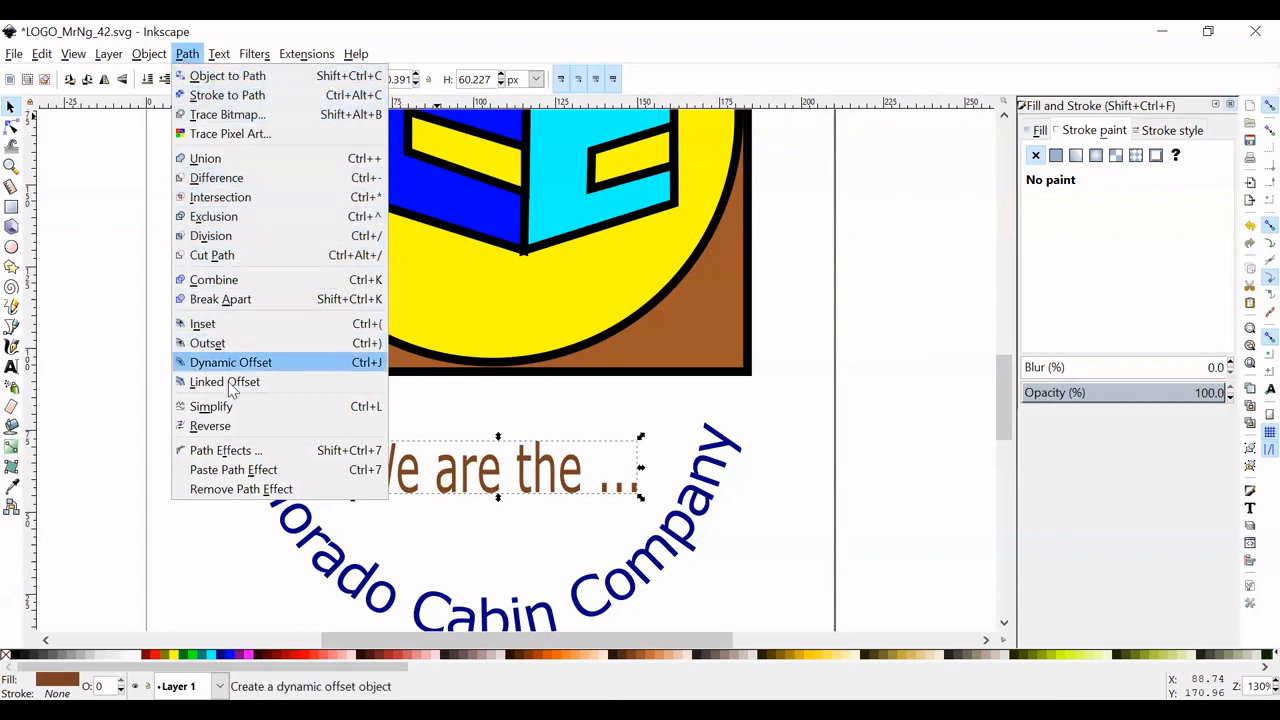
left_click(226, 451)
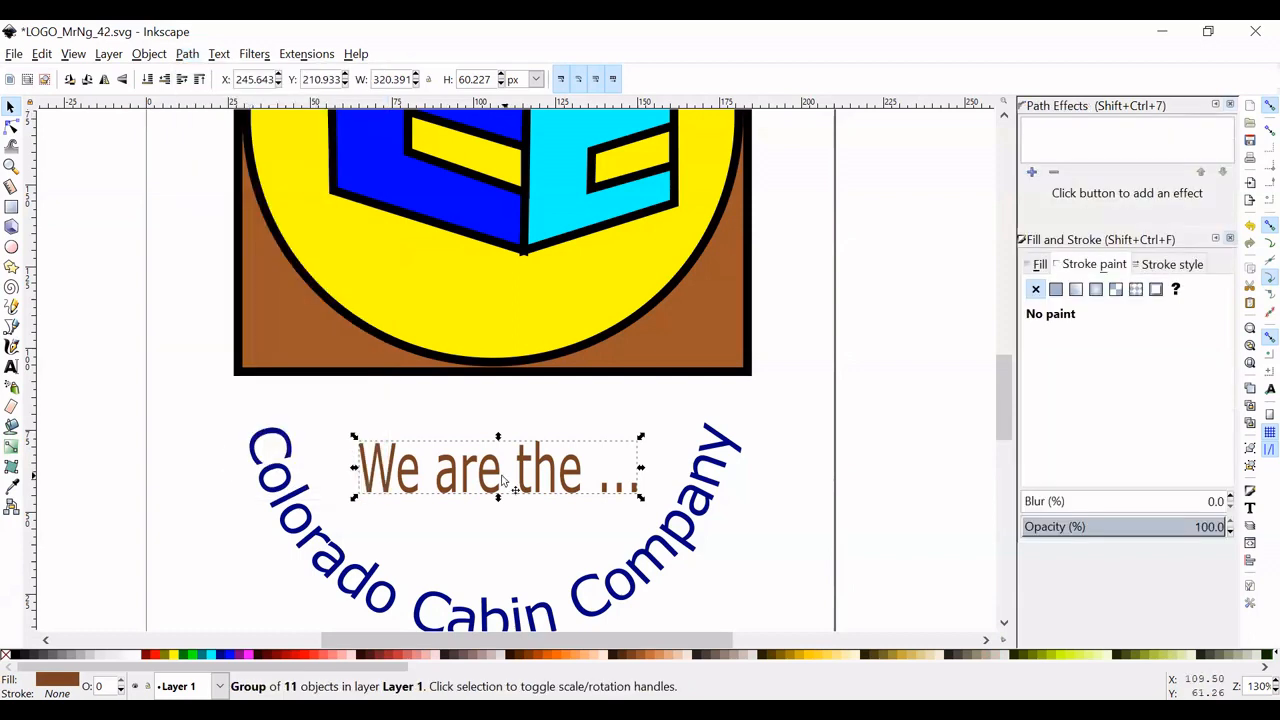
left_click(1035, 177)
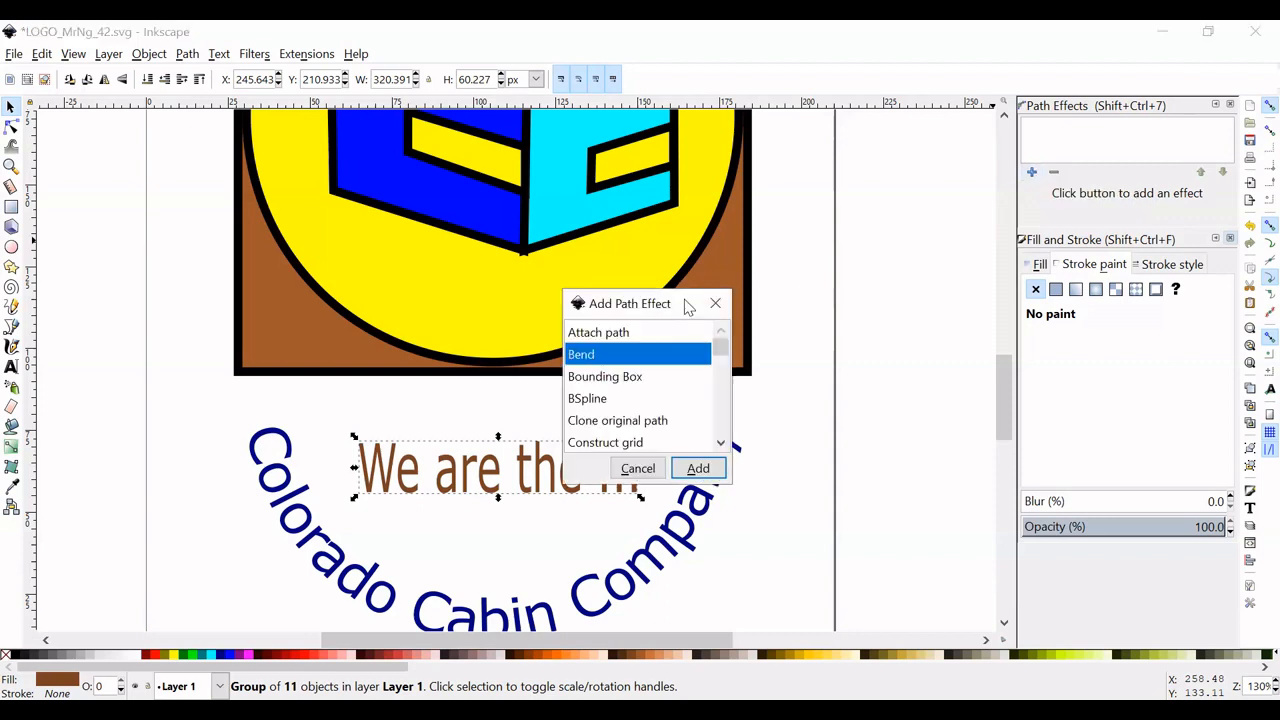
left_click_drag(690, 298, 900, 217)
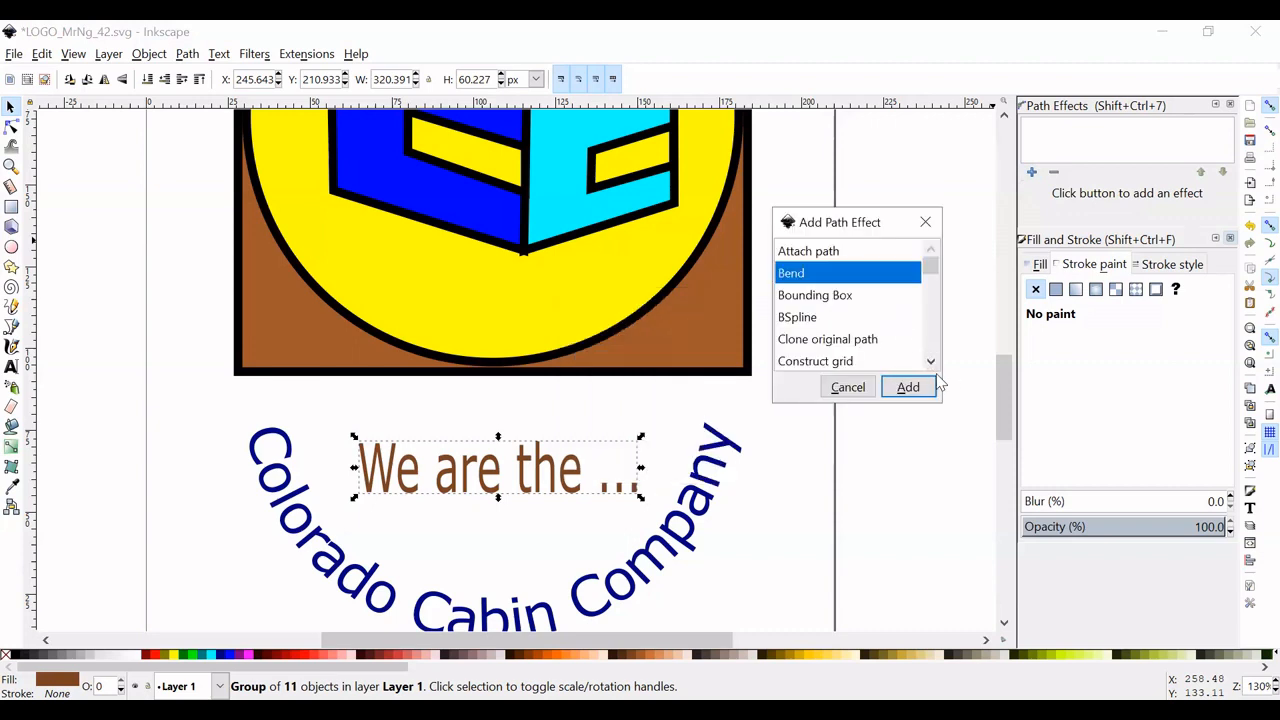
left_click(931, 362)
left_click(931, 362)
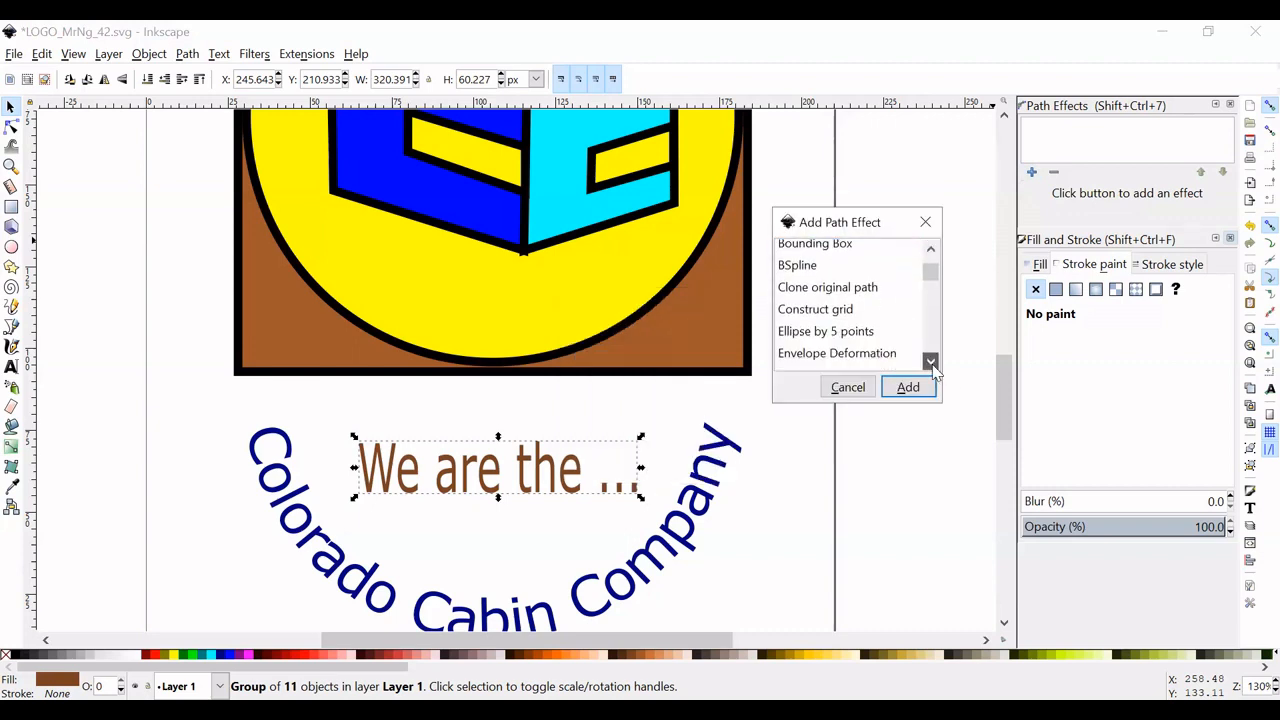
left_click(931, 362)
left_click(931, 362)
left_click(931, 362)
left_click(931, 362)
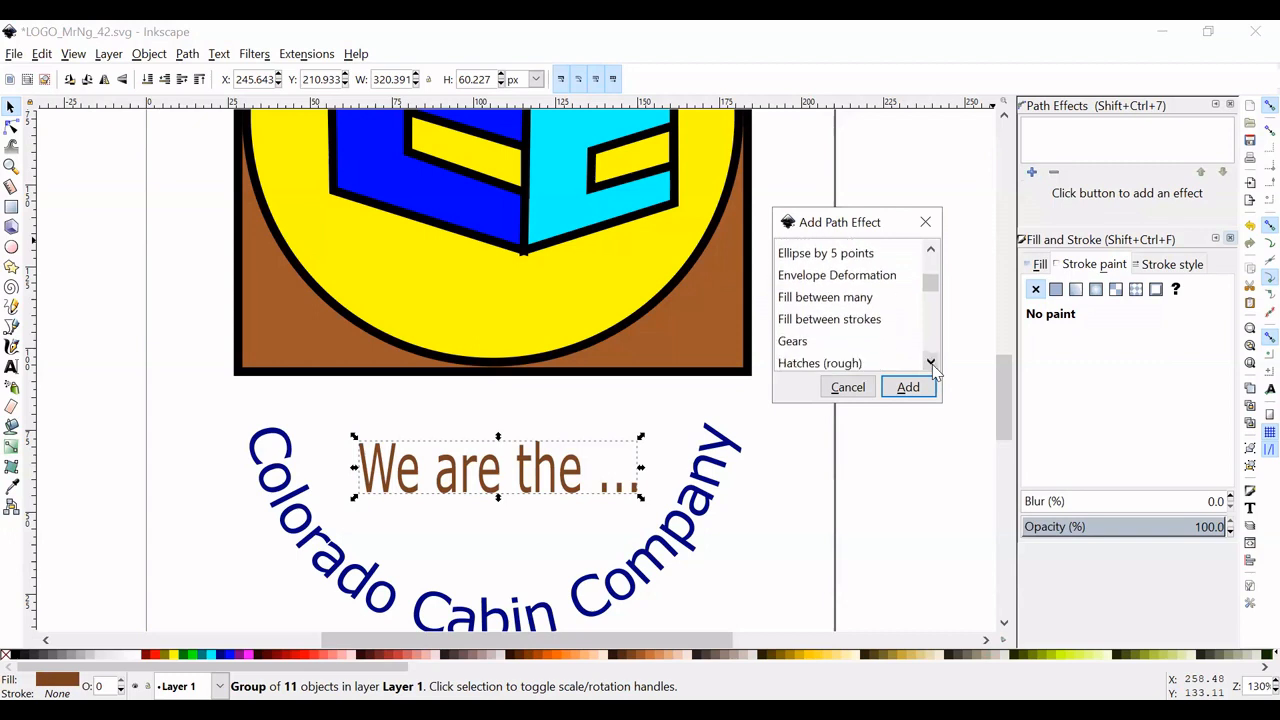
left_click(931, 362)
left_click(931, 250)
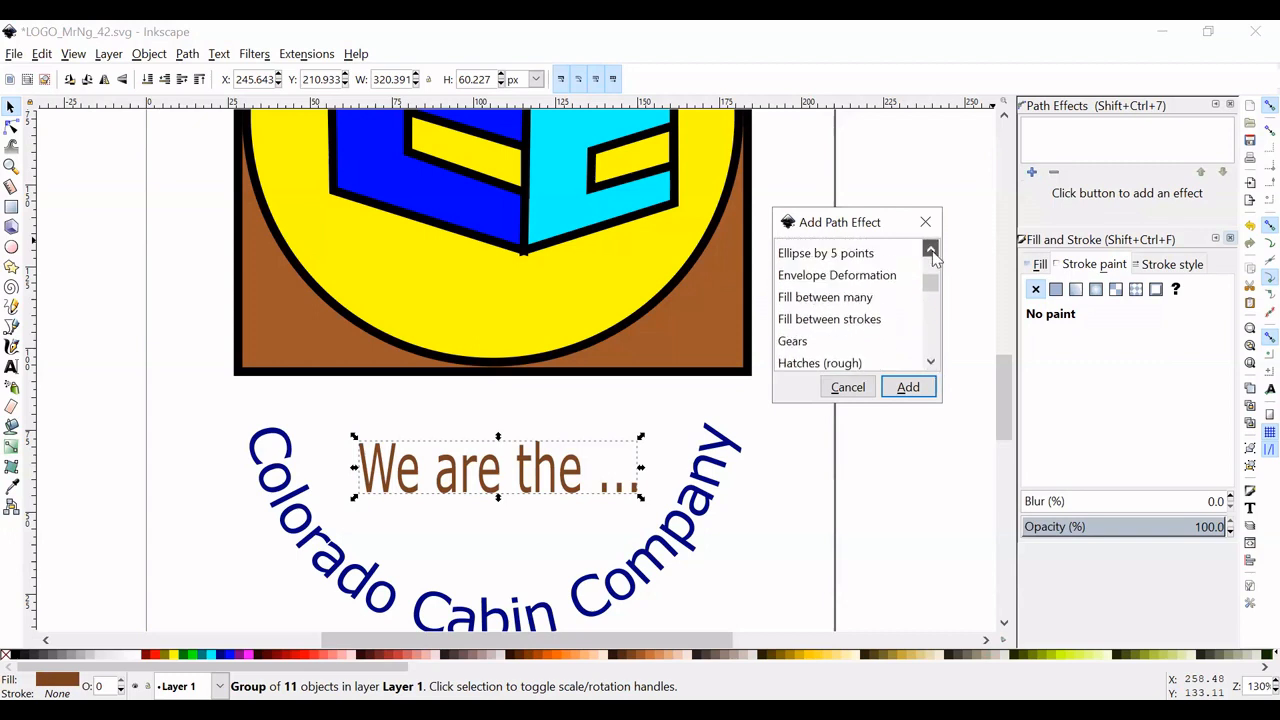
left_click(852, 283)
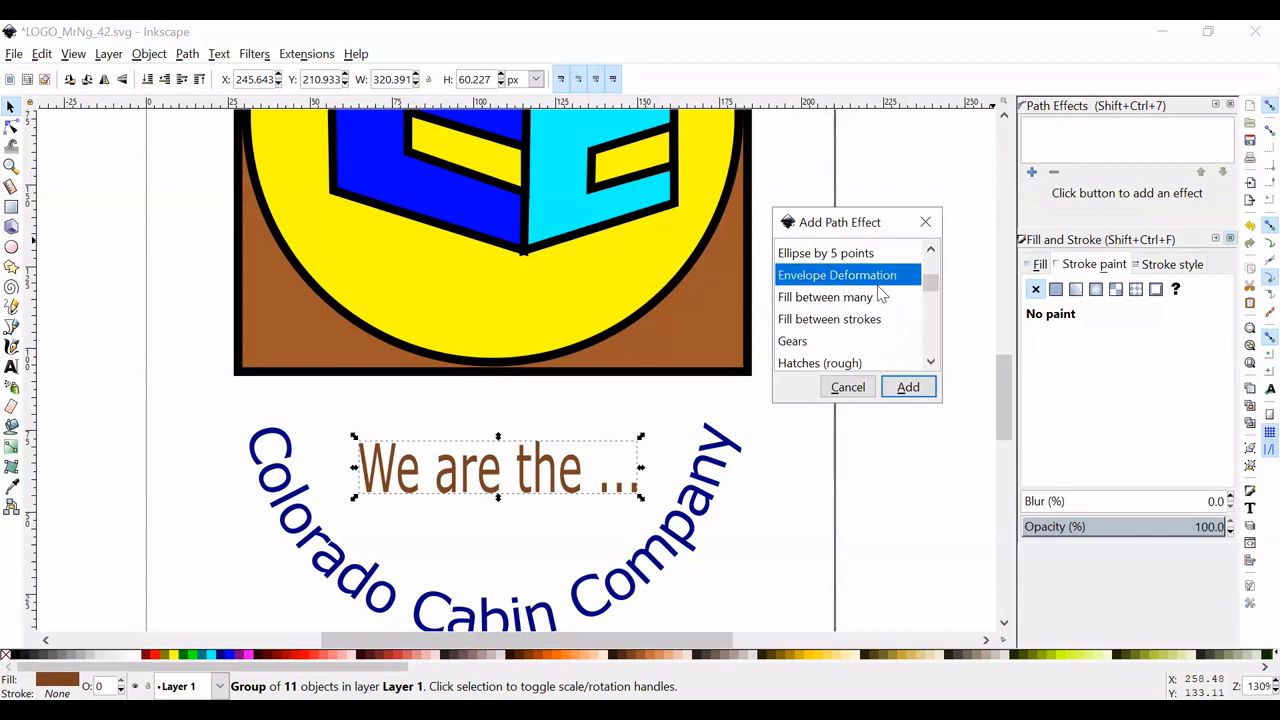
left_click(908, 390)
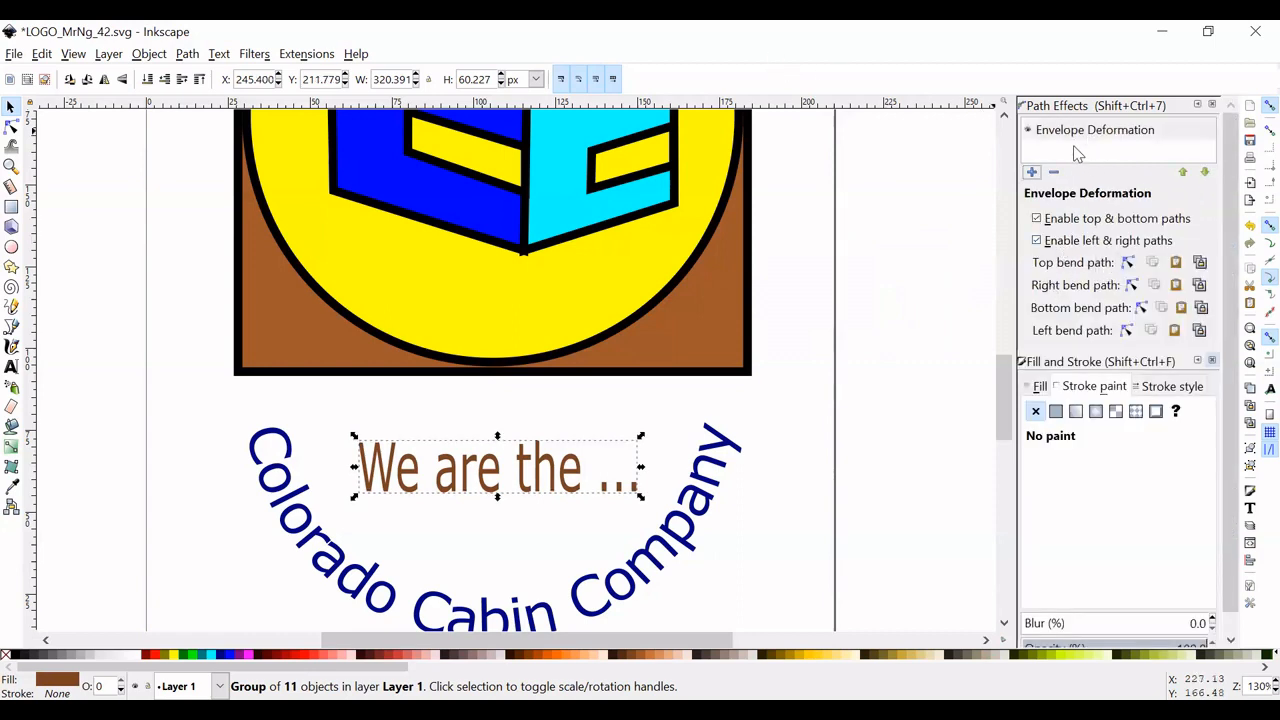
- Edit the Envelope Deformation's top bend path on canvas, lowering its right end node by about 5 mm
left_click(1079, 138)
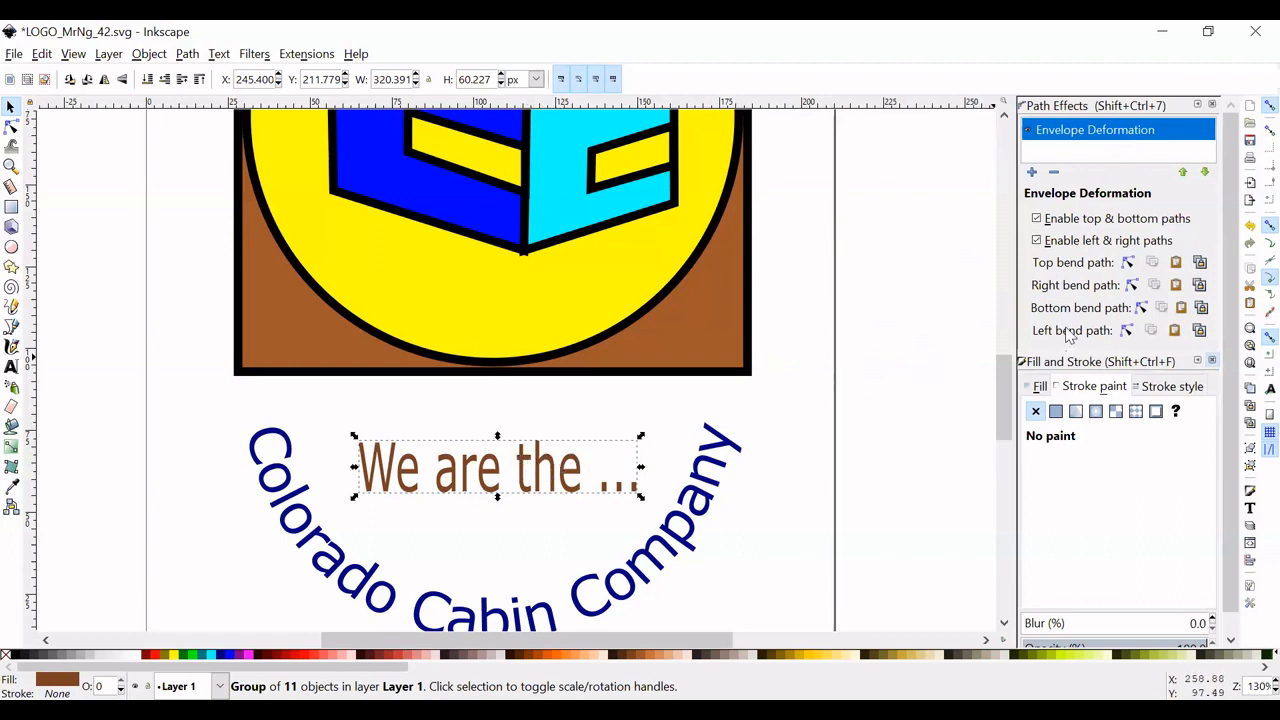
left_click(1128, 262)
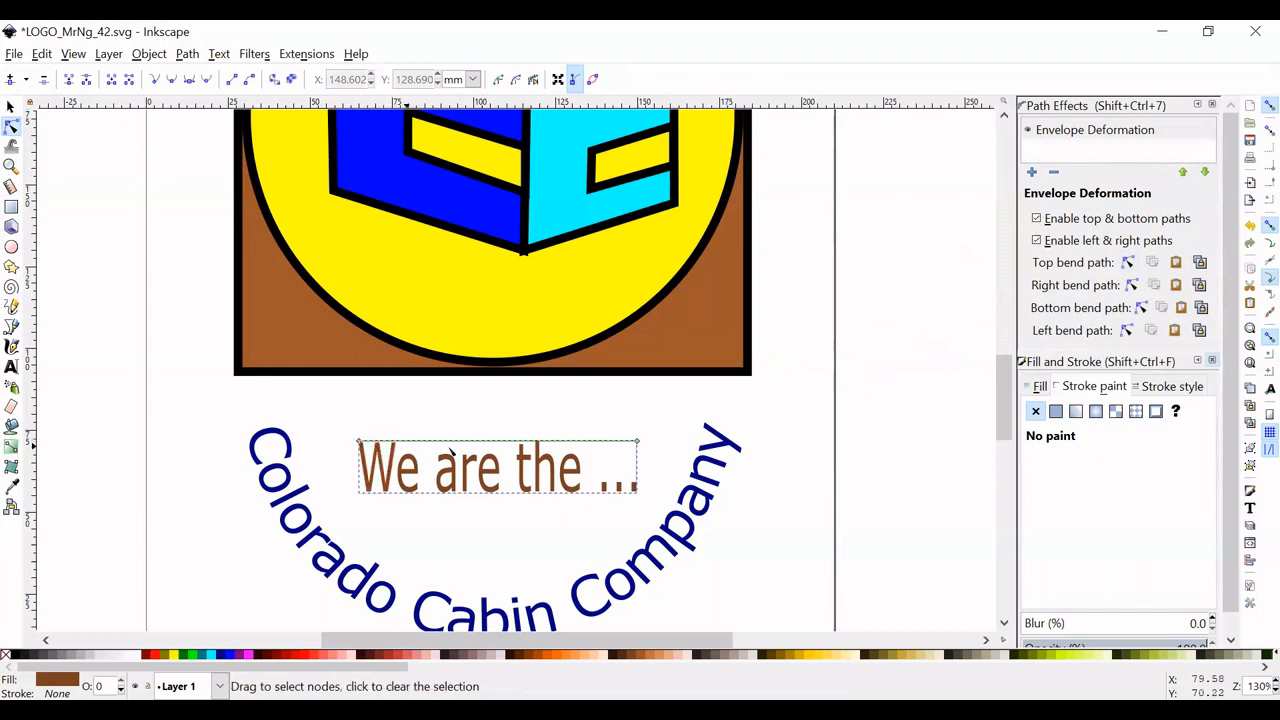
left_click(638, 442)
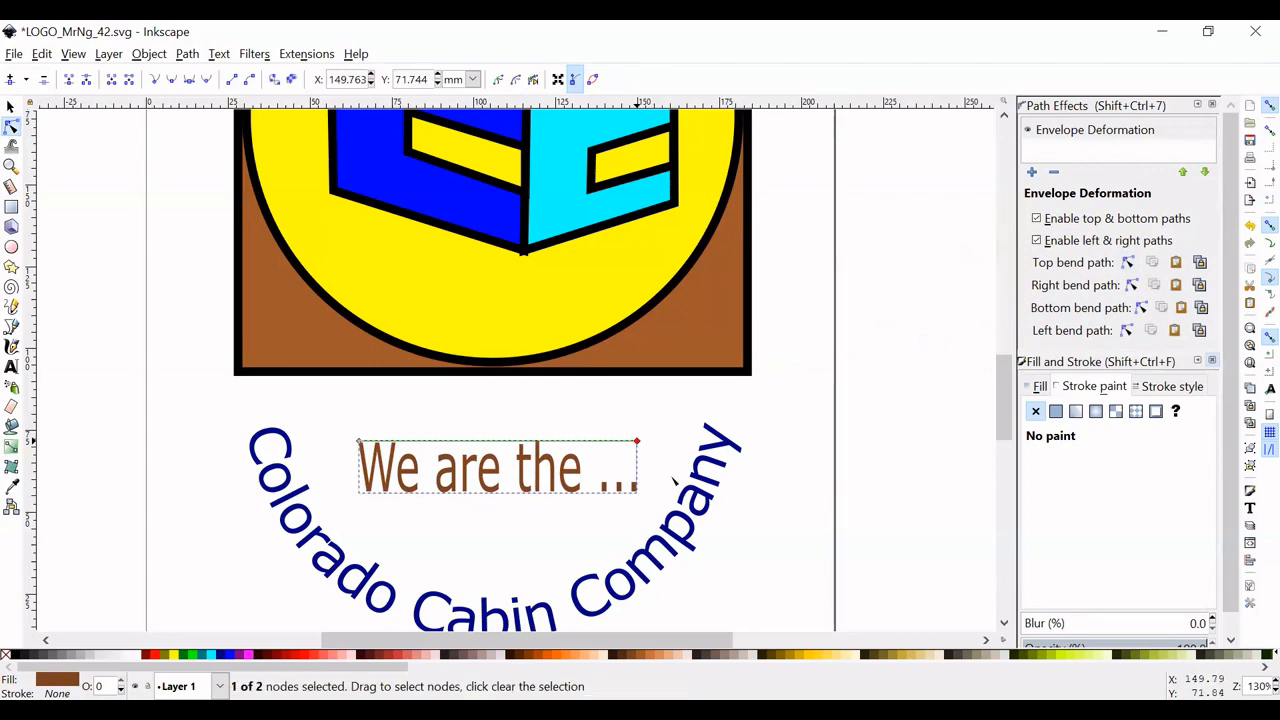
scroll(670, 480, "up", 2)
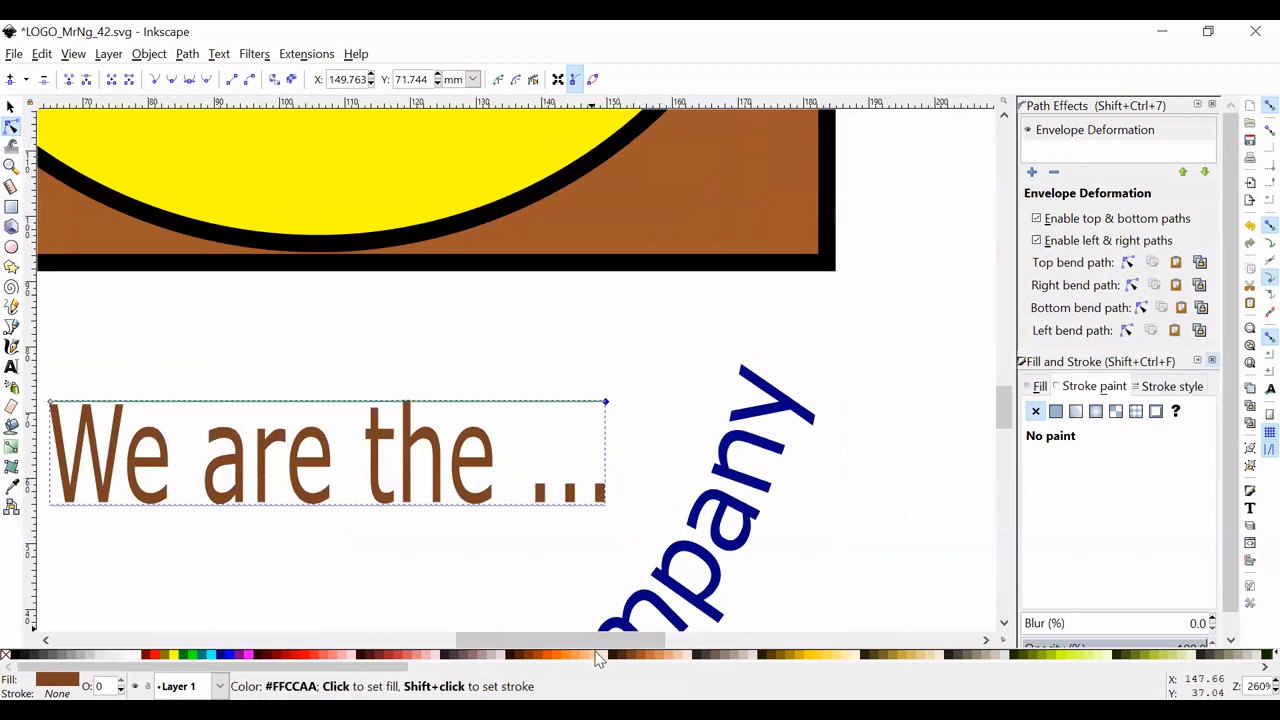
left_click_drag(597, 641, 573, 641)
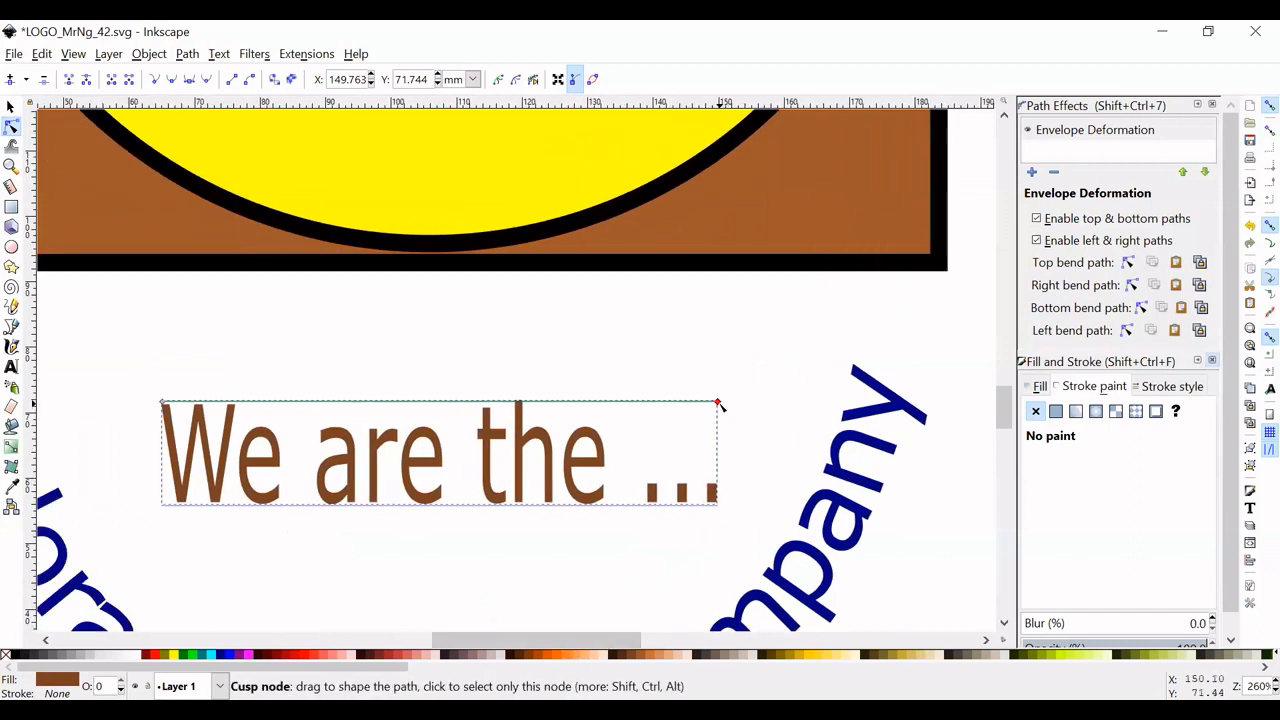
left_click_drag(718, 403, 722, 439)
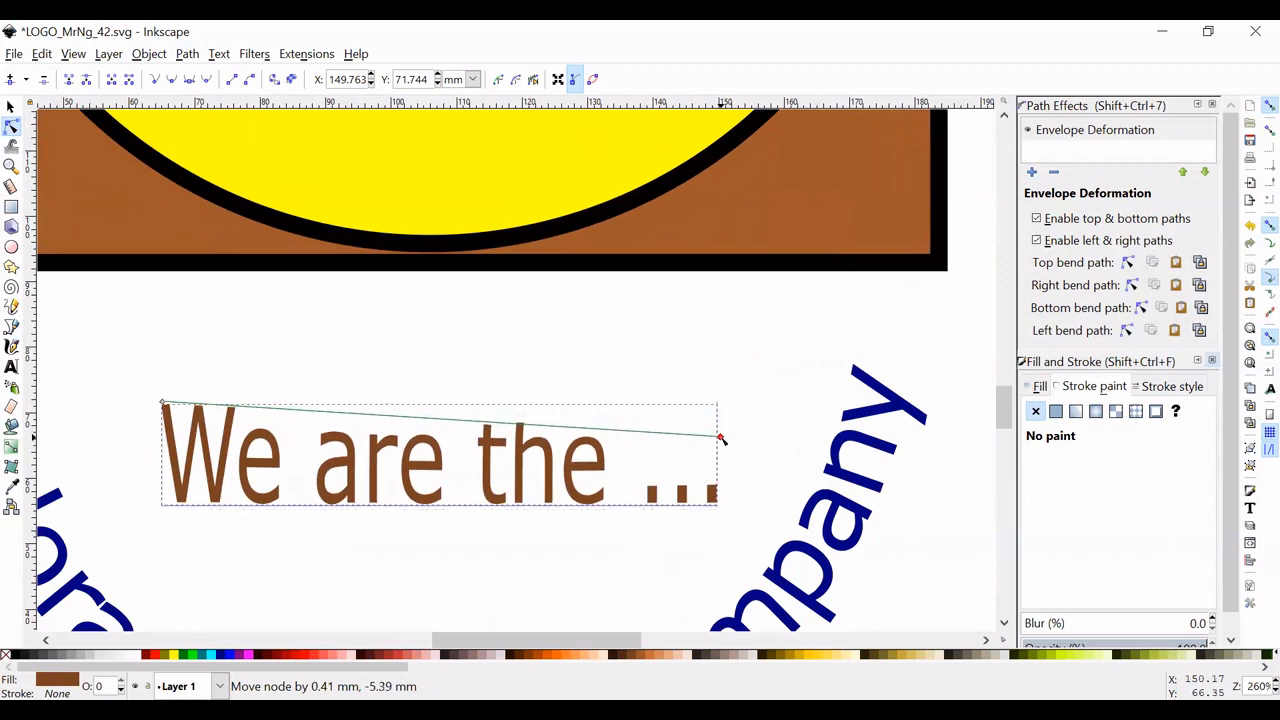
left_click_drag(722, 437, 722, 546)
left_click_drag(723, 480, 716, 434)
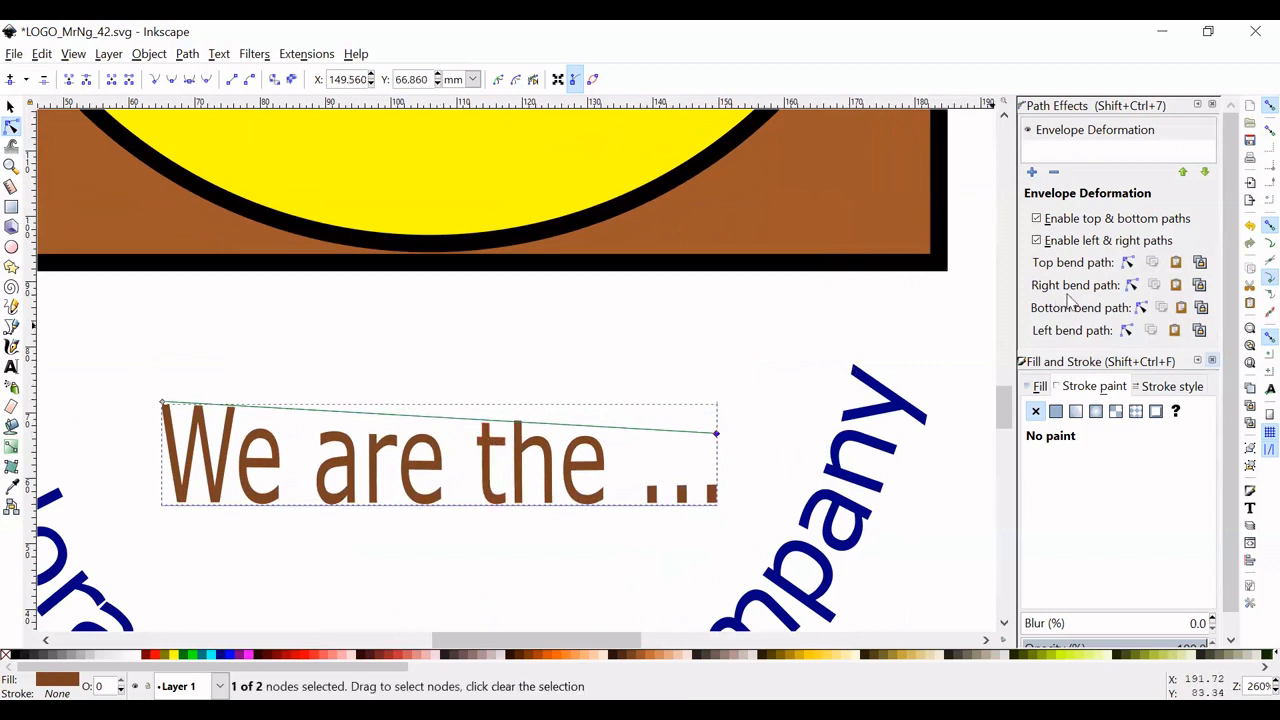
- Edit the slogan's bottom bend path on canvas, raising its right end node by about 6 mm
left_click(1141, 308)
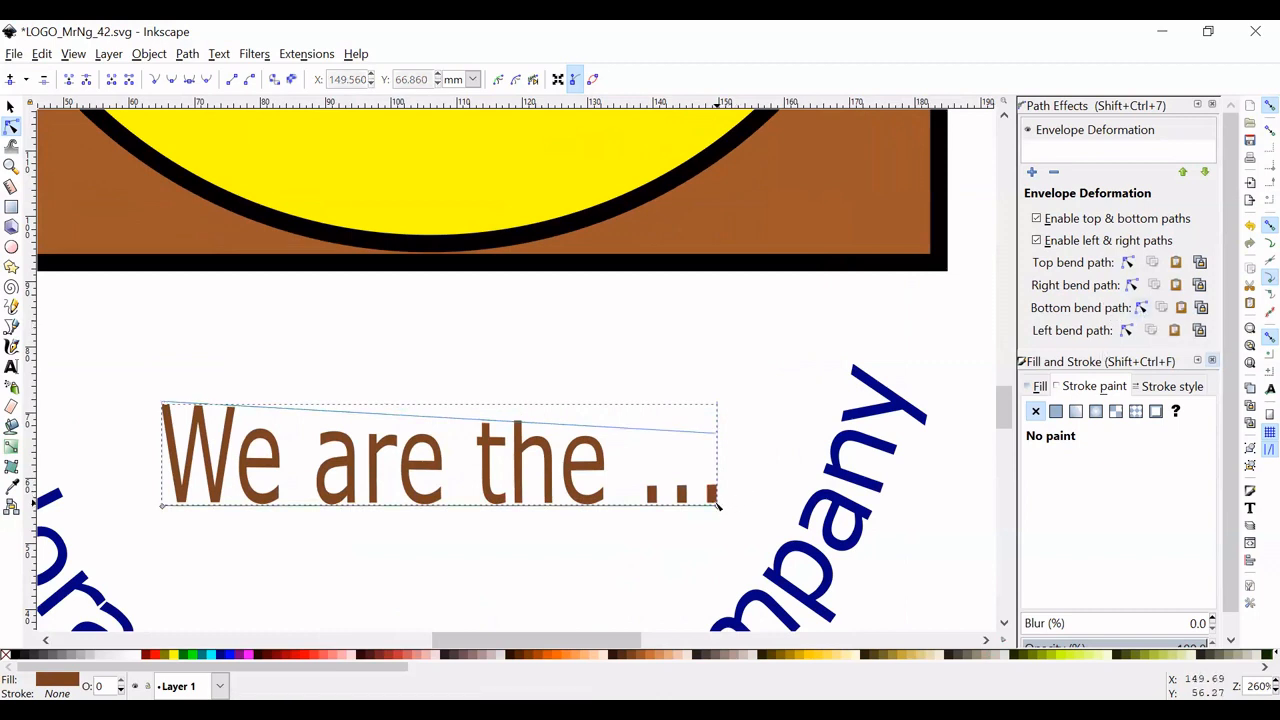
left_click_drag(719, 500, 715, 468)
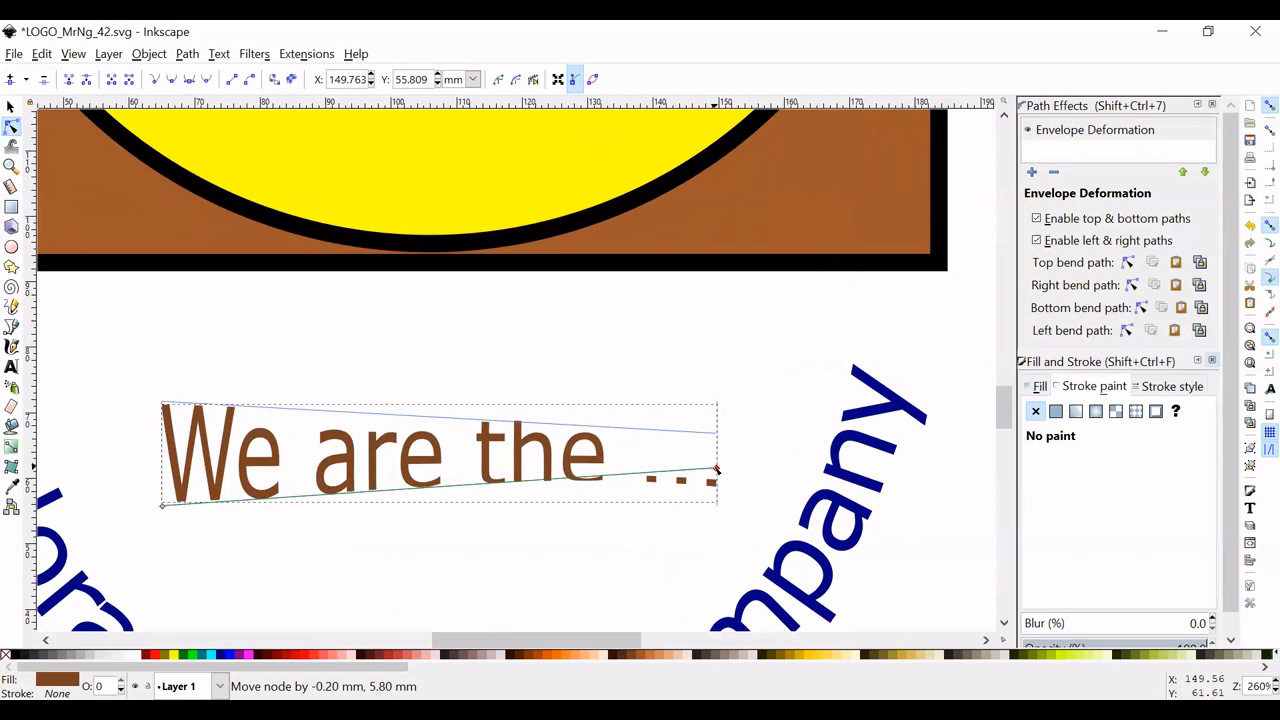
mouse_move(716, 469)
left_mouse_down()
mouse_move(712, 451)
mouse_move(578, 451)
mouse_move(716, 467)
left_mouse_up()
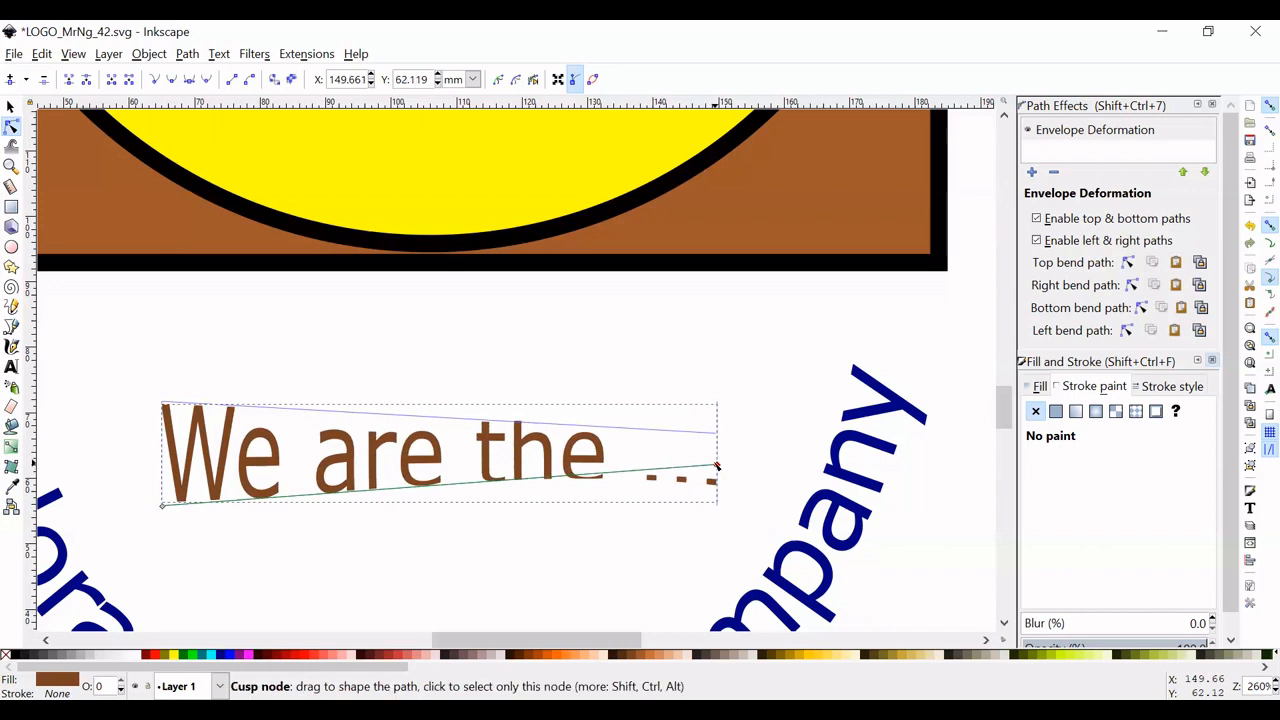
- Edit the slogan's right bend path, moving both end nodes inward to meet the ends of the top and bottom bend paths
left_click(1127, 330)
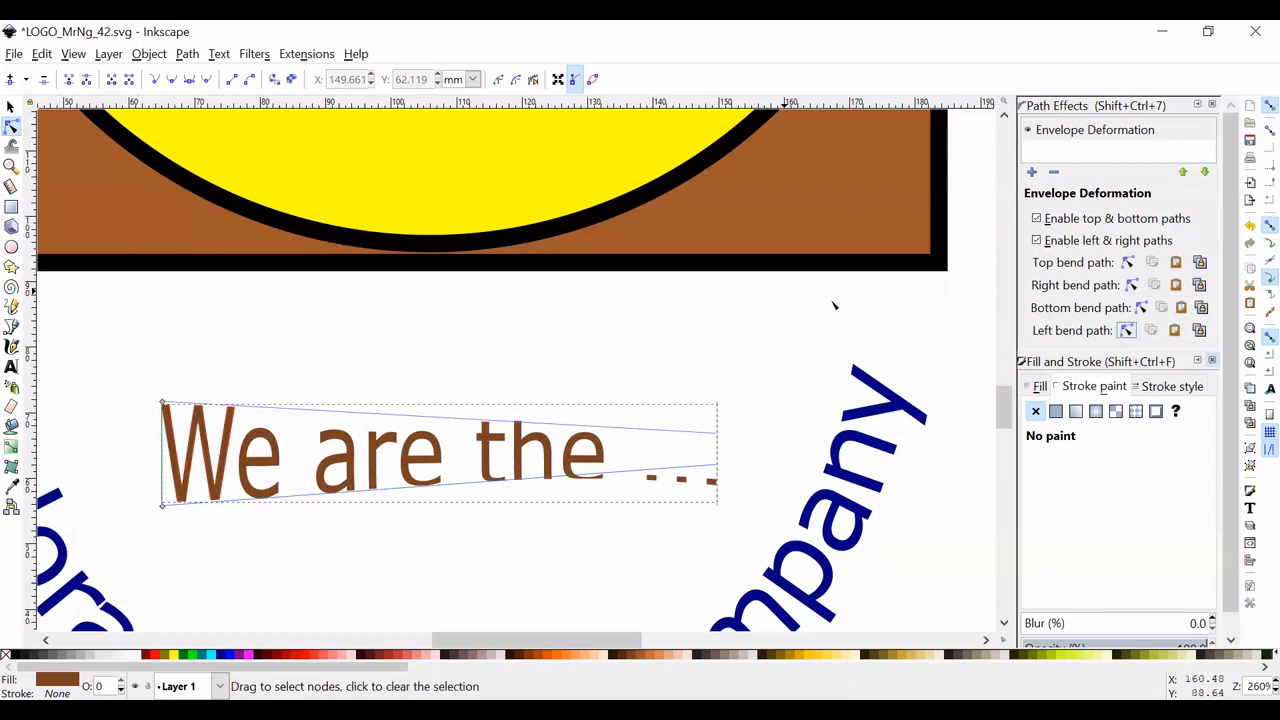
left_click(1131, 287)
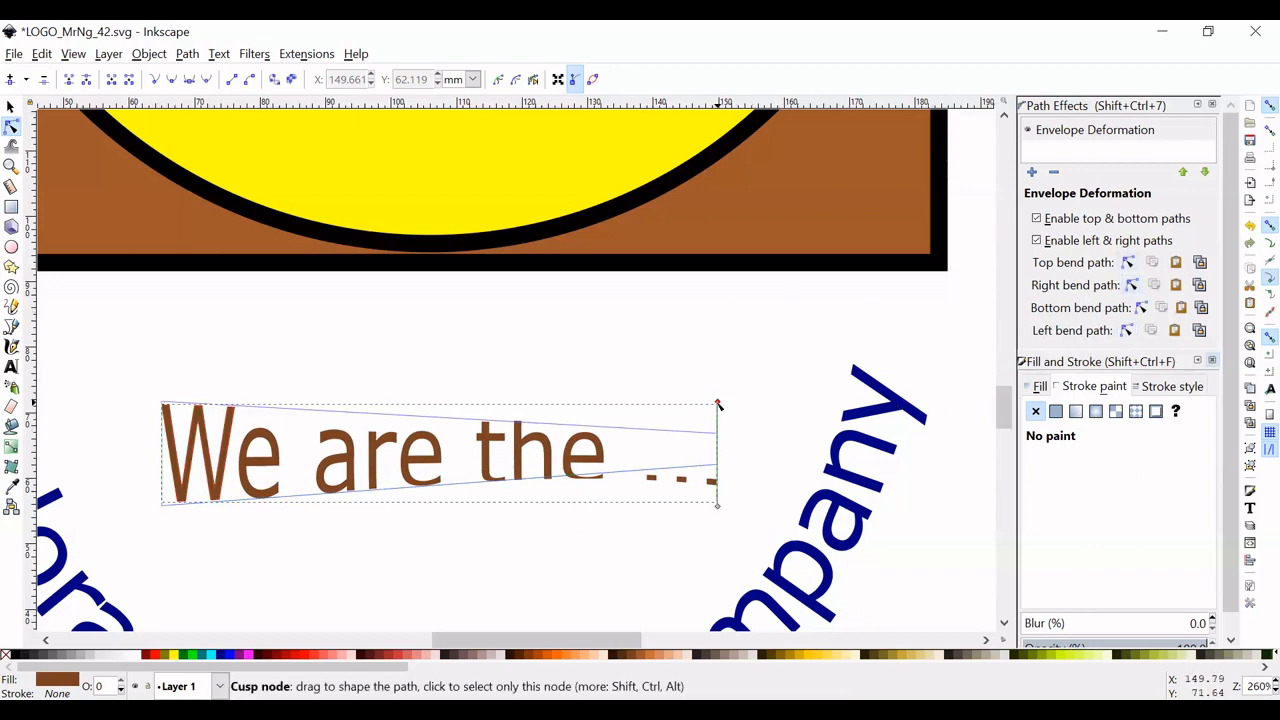
left_click_drag(718, 408, 717, 432)
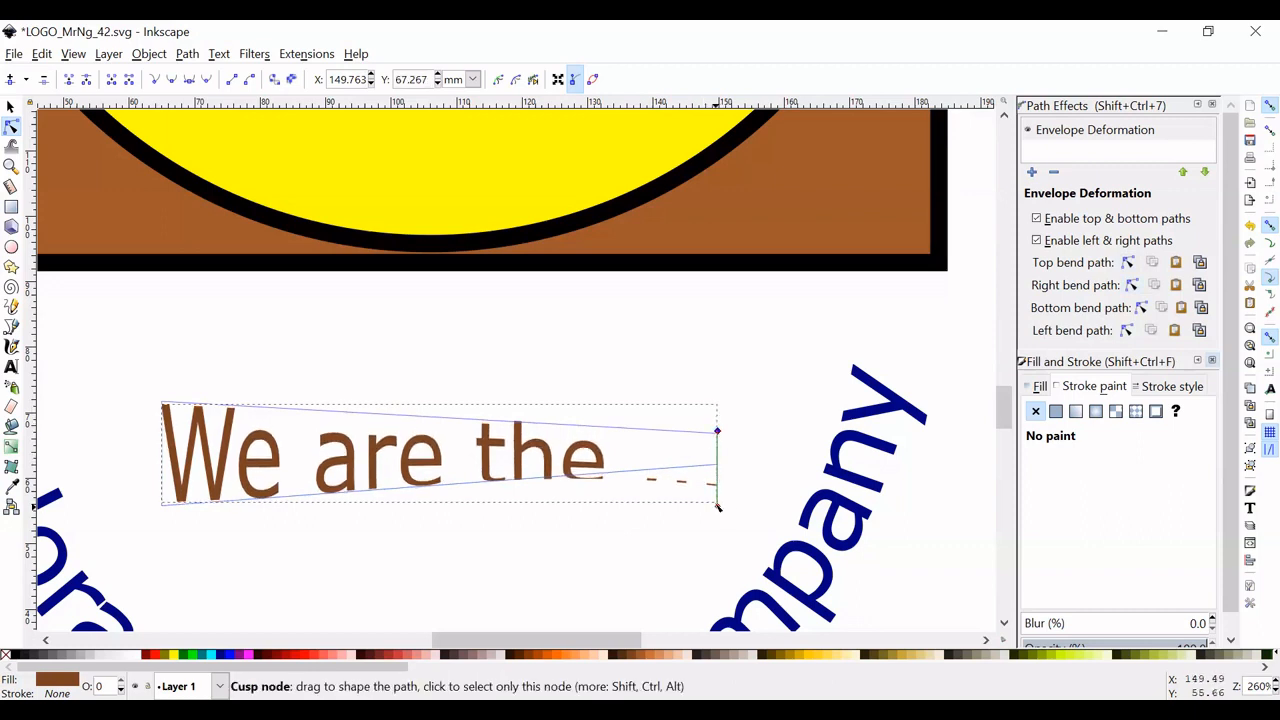
left_click_drag(717, 497, 718, 466)
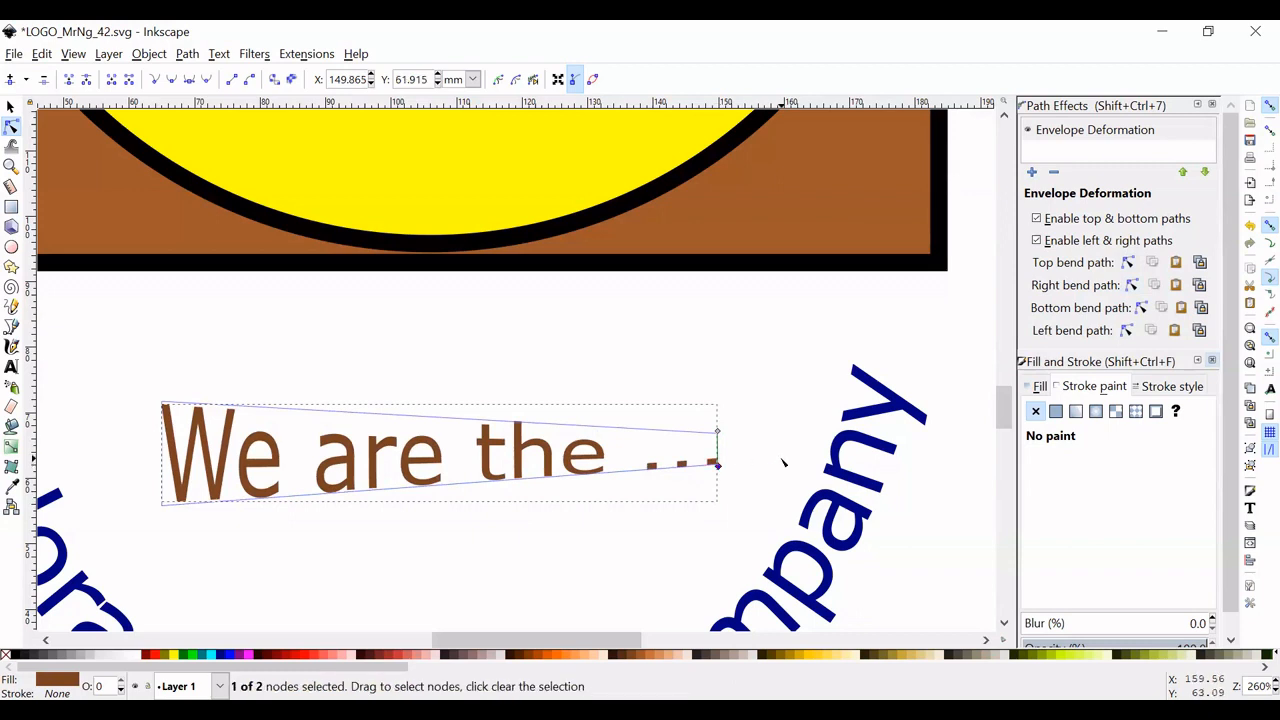
left_click(784, 462)
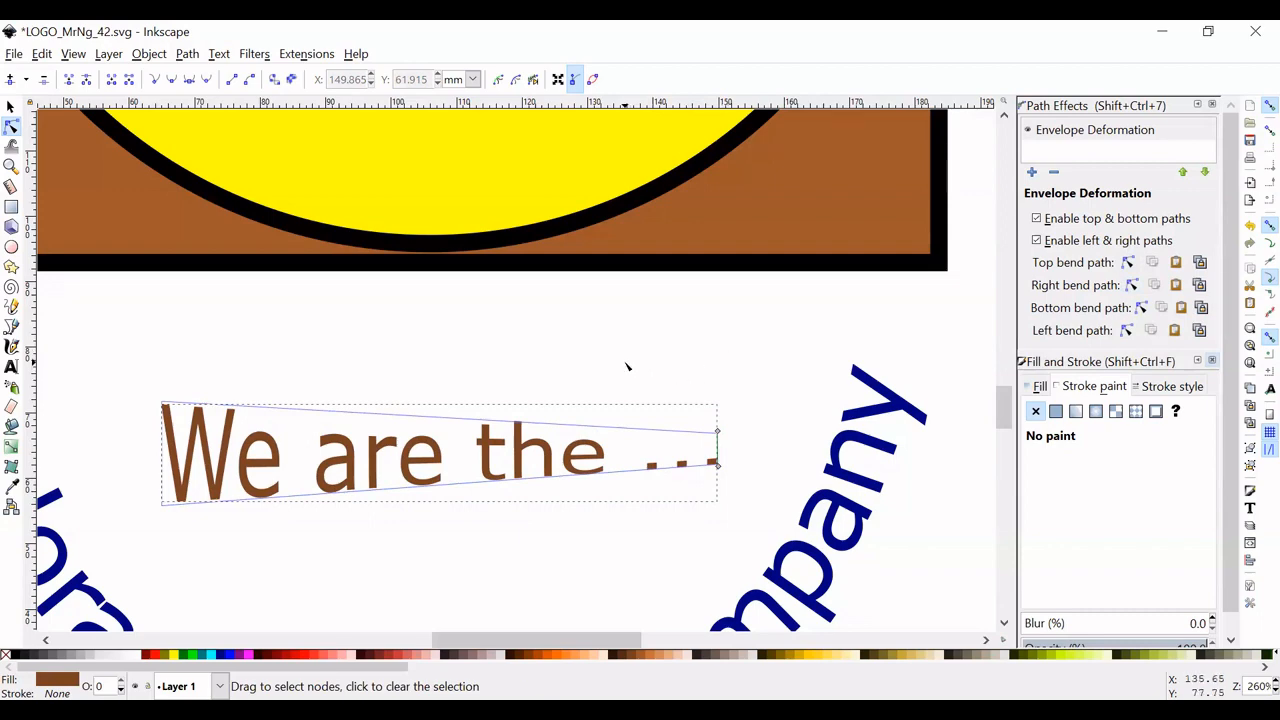
- Move the deformed slogan and the curved company name slightly up toward the brown square, and leave nothing selected
scroll(627, 367, "down", 2)
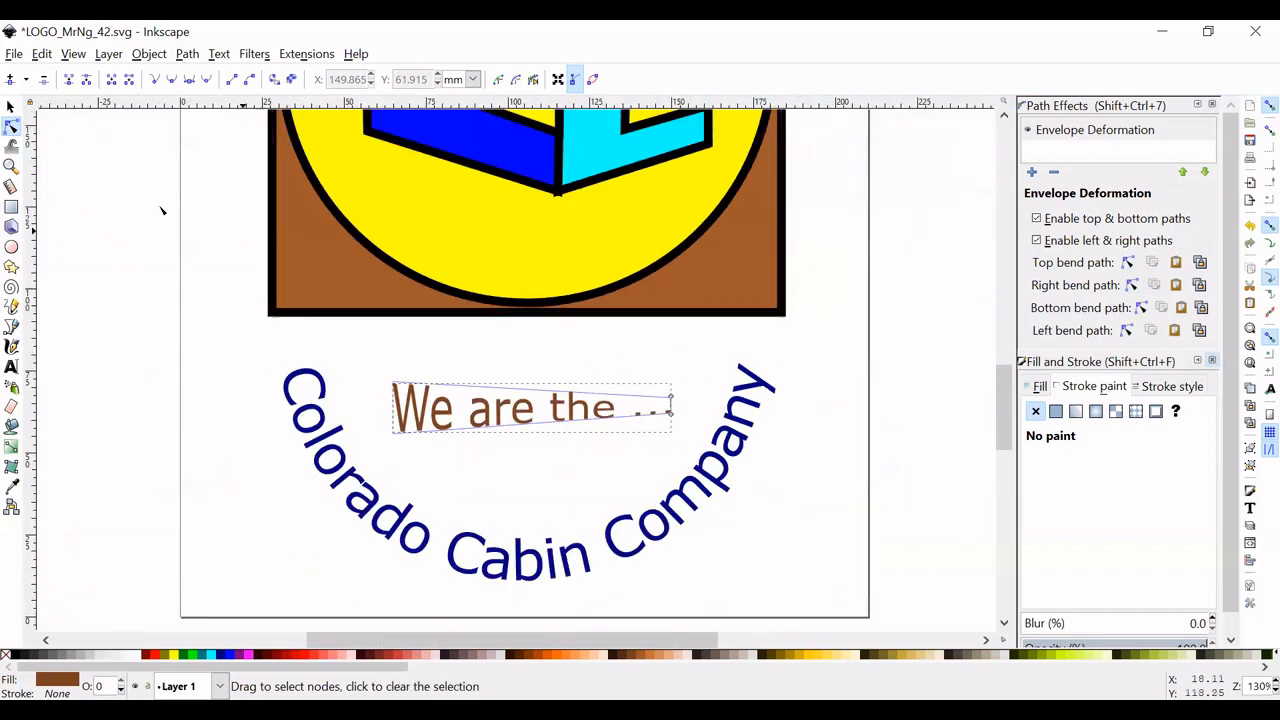
left_click(10, 106)
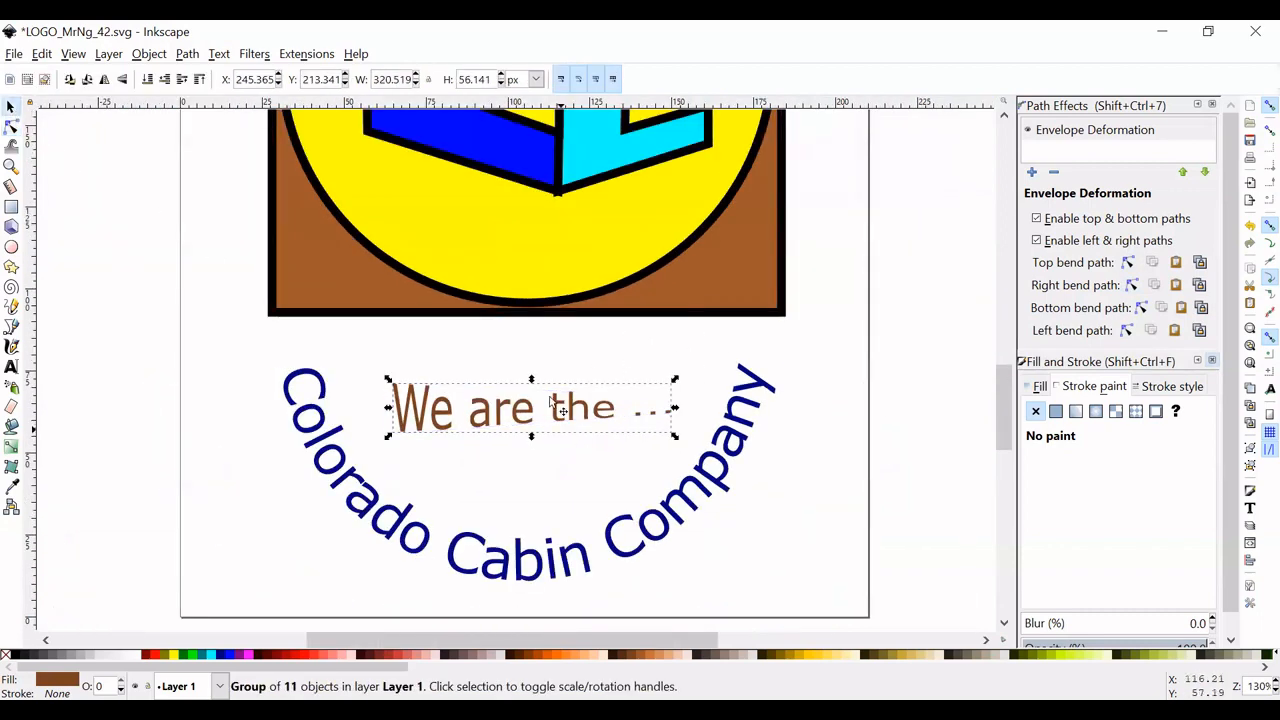
left_click_drag(536, 412, 540, 391)
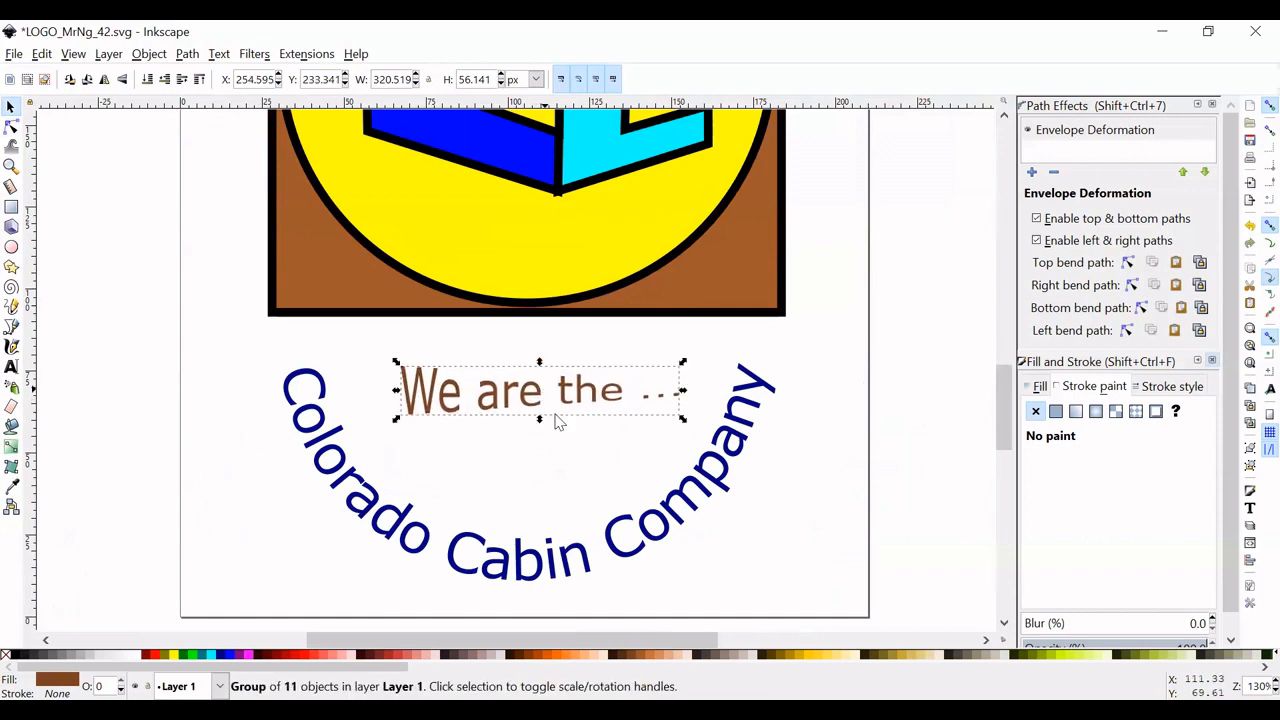
left_click(574, 546)
left_click_drag(577, 548, 563, 526)
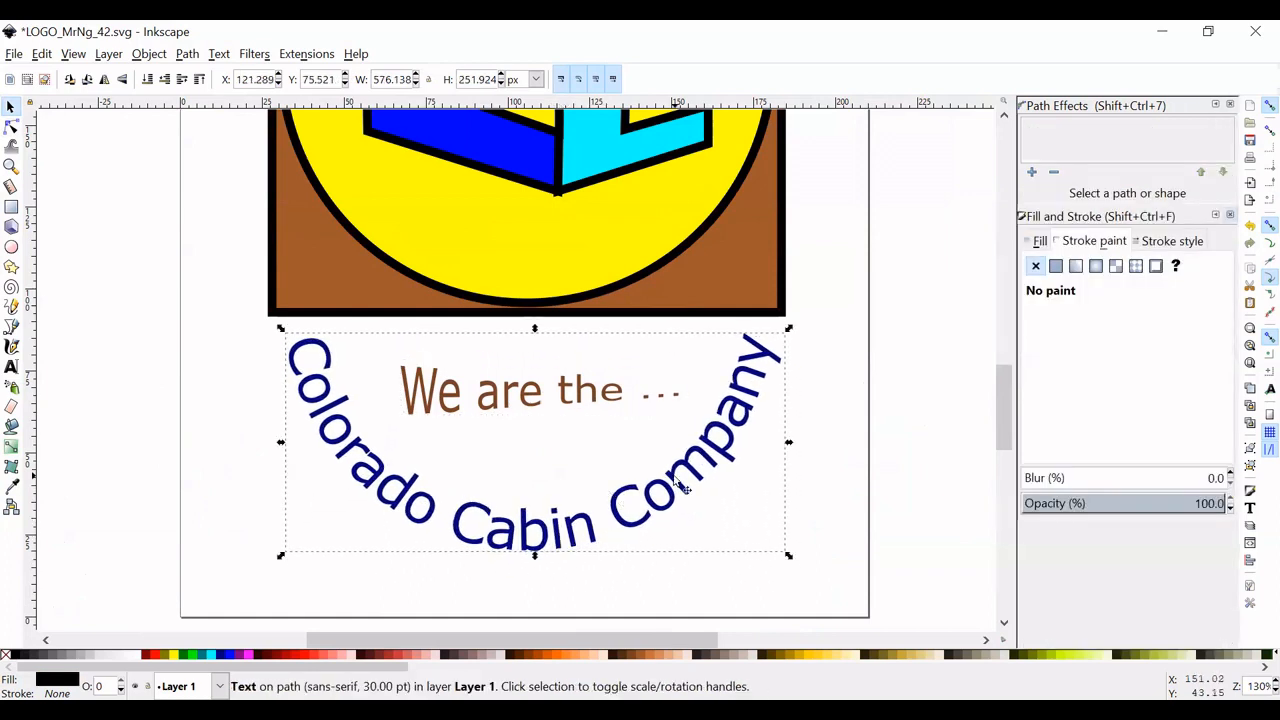
scroll(620, 500, "up", 2)
scroll(588, 485, "down", 2)
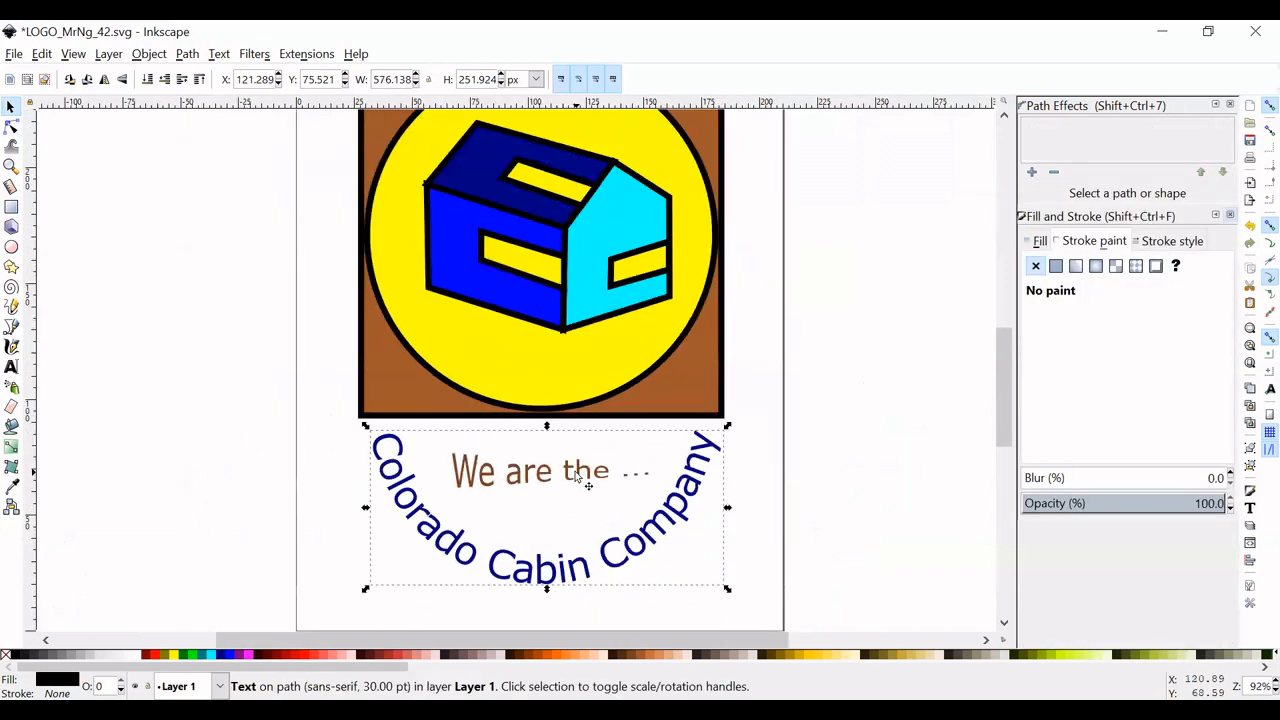
left_click(817, 531)
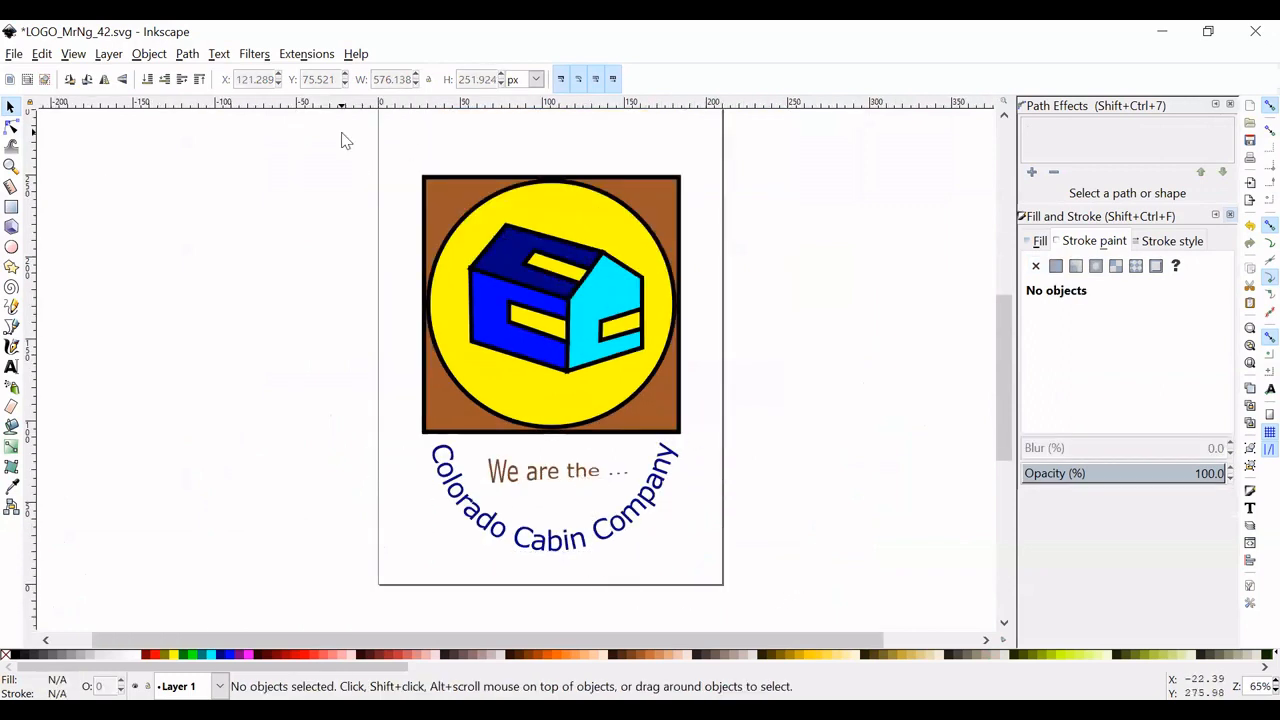
- Select the whole logo, including the house, circle, square and both texts, and group it
left_click_drag(352, 137, 760, 590)
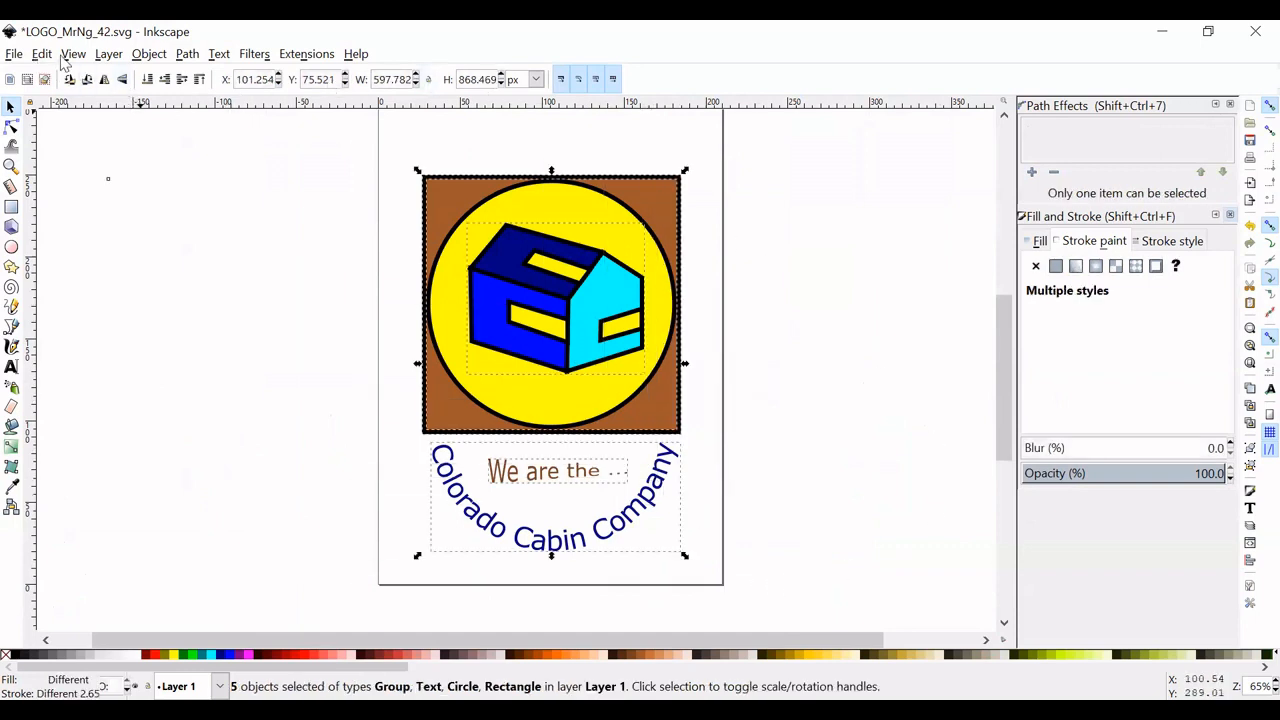
left_click(149, 56)
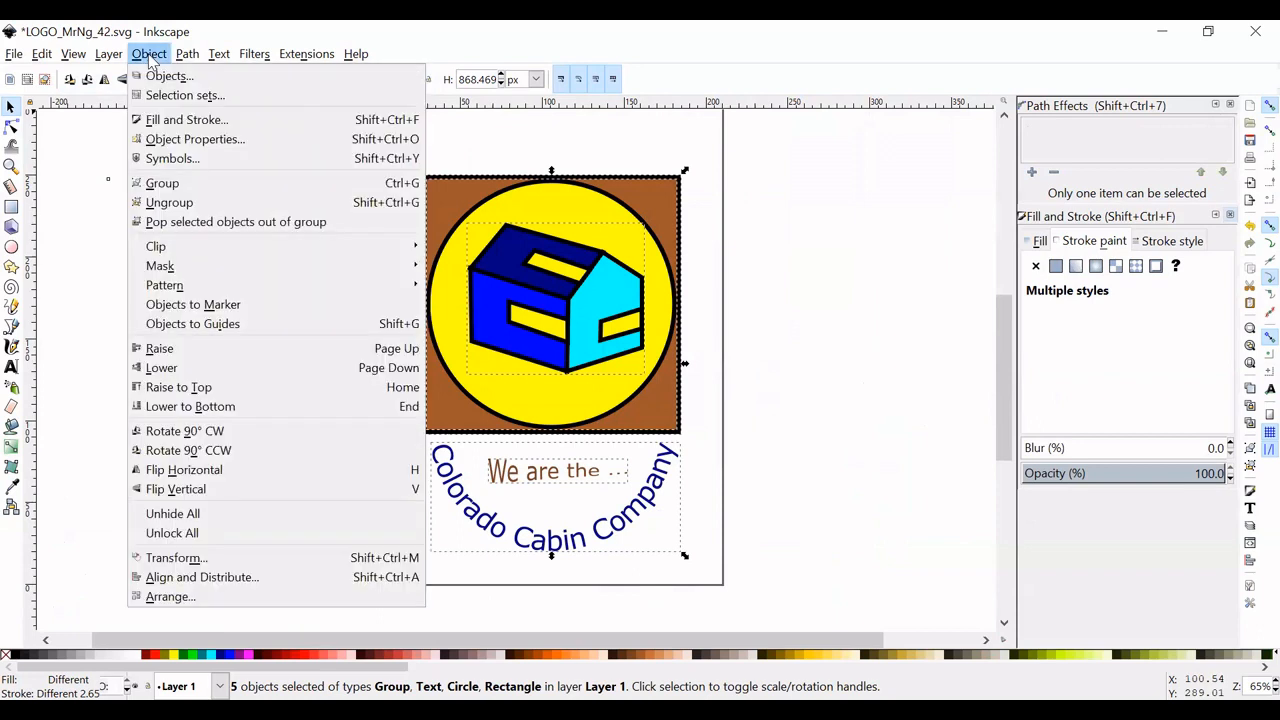
left_click(207, 190)
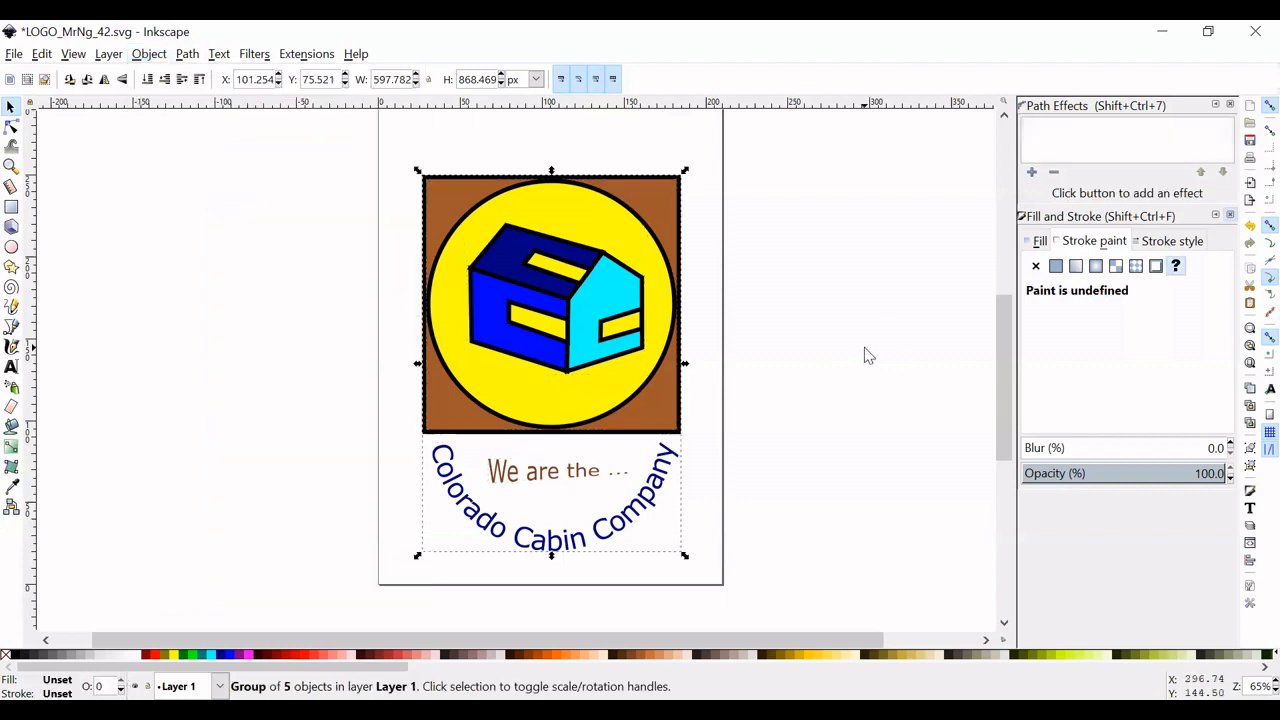
- Save the drawing as an Inkscape SVG under its current file name, replacing the existing file, and clear the selection
left_click(13, 54)
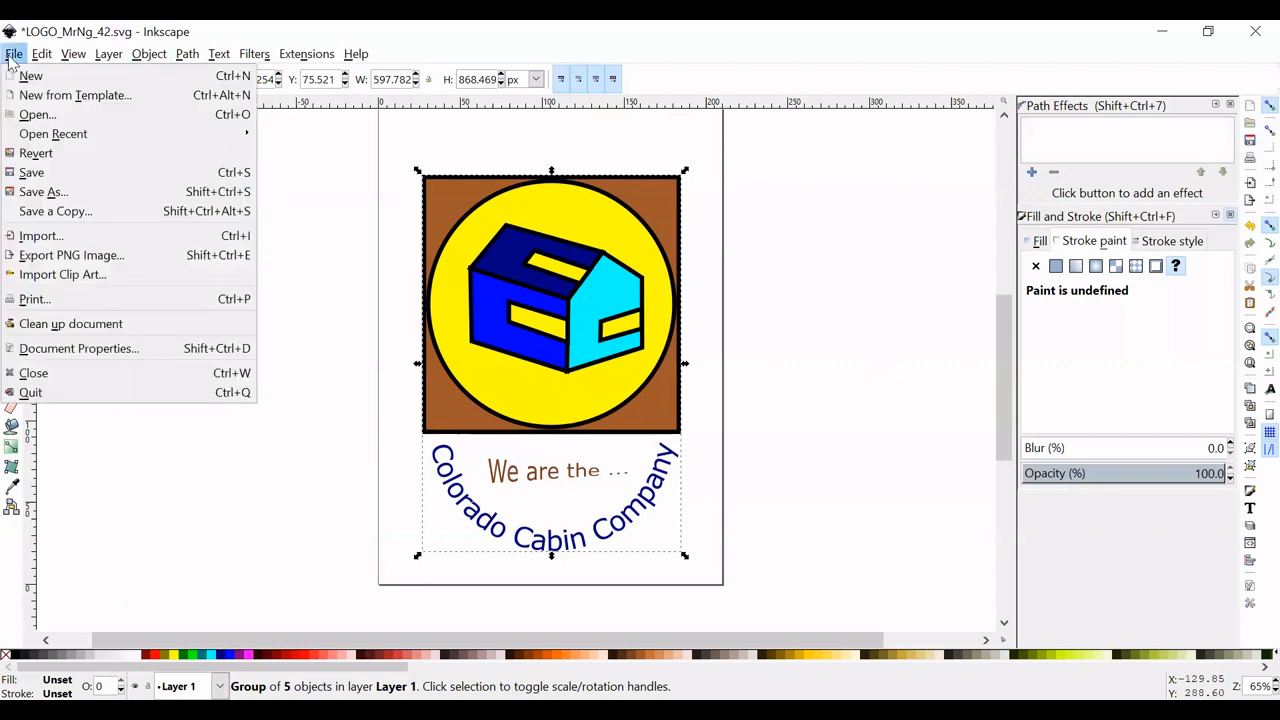
left_click(96, 191)
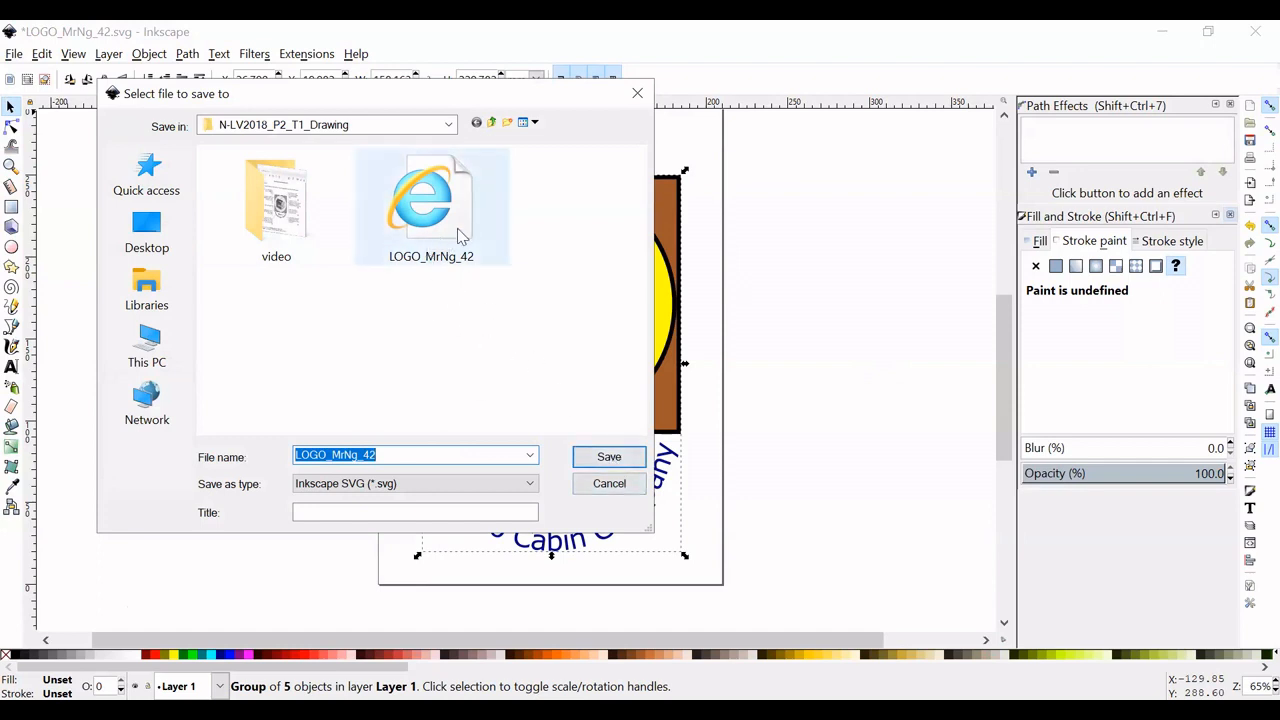
left_click(622, 458)
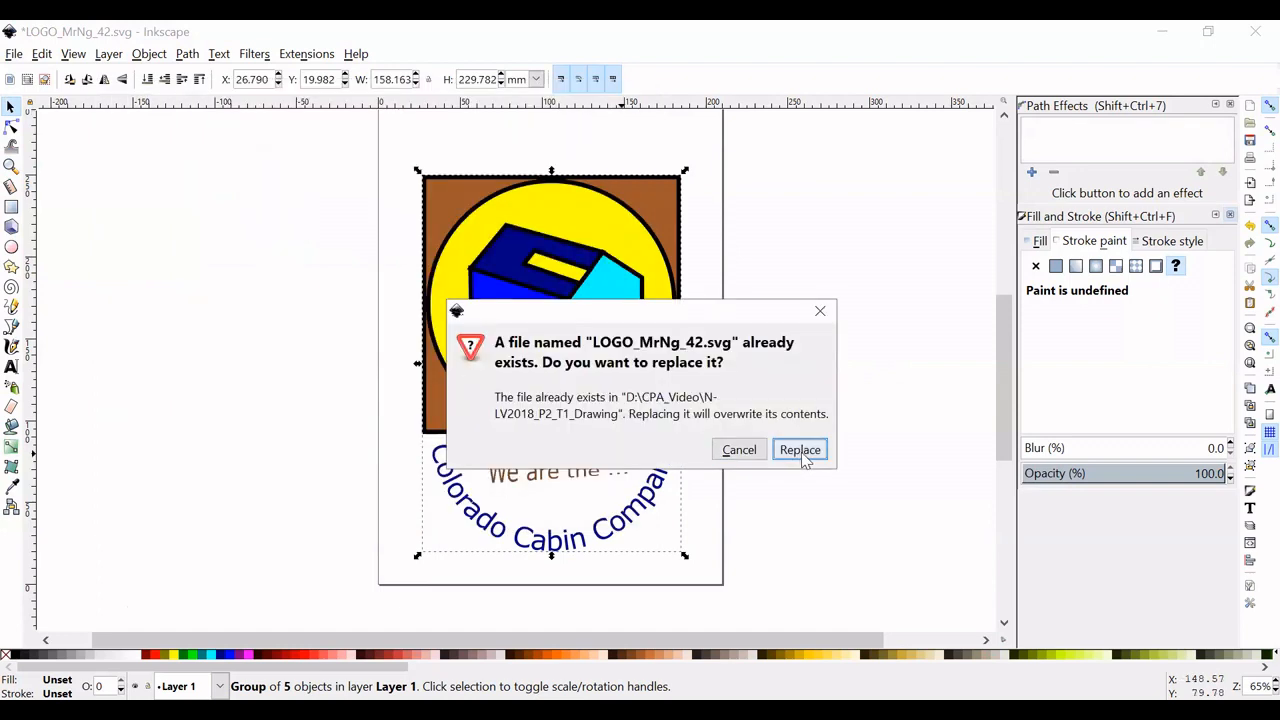
left_click(800, 450)
left_click(535, 310)
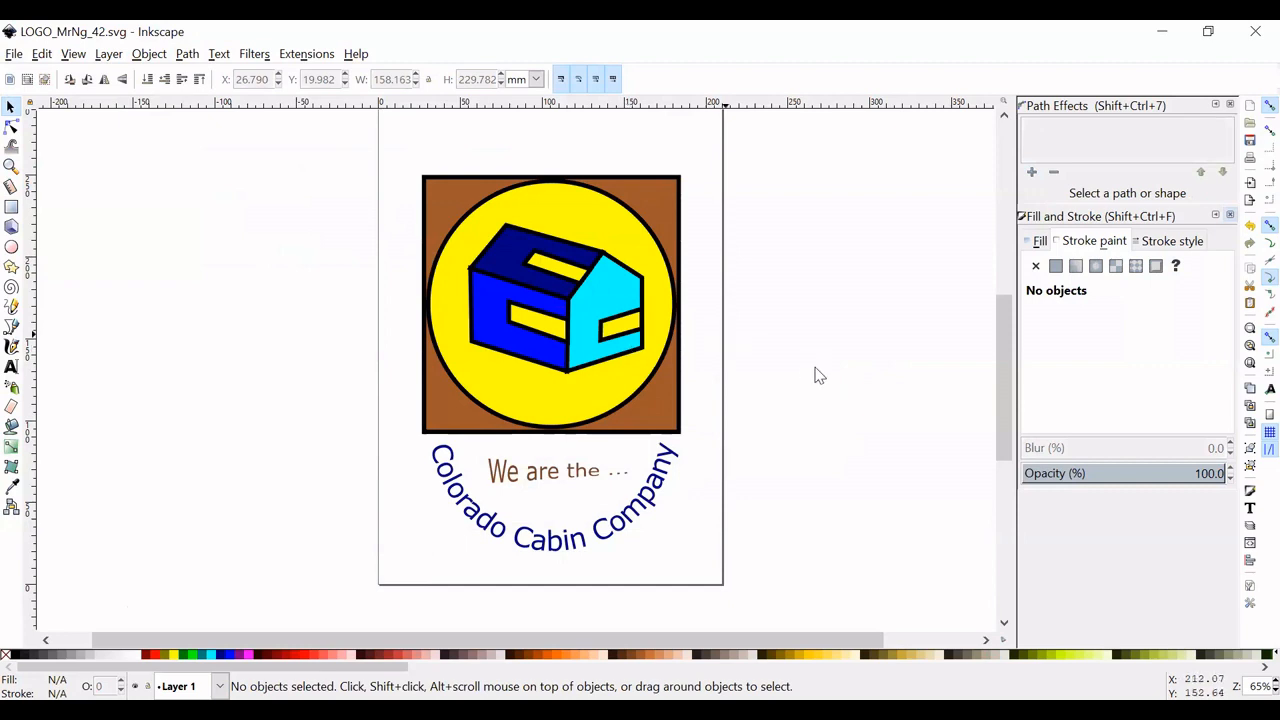
- Select the grouped logo on the page and open the PNG image export settings for it
left_click(437, 205)
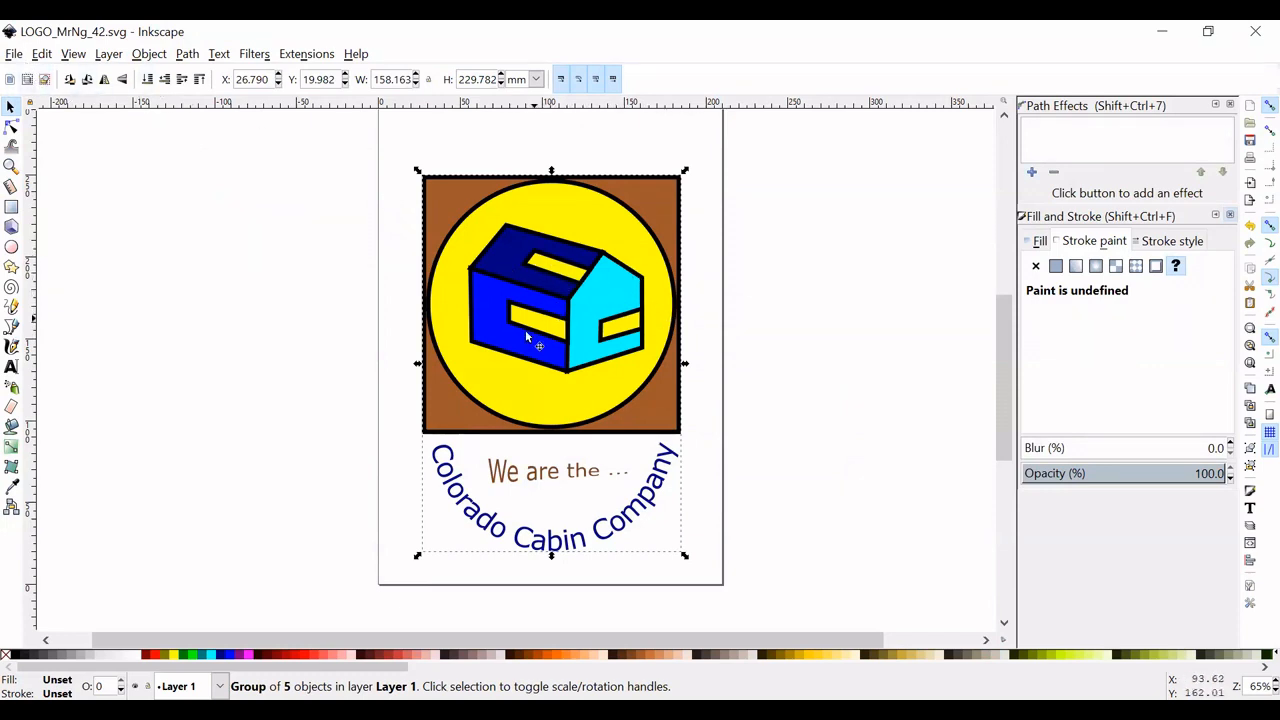
left_click(12, 56)
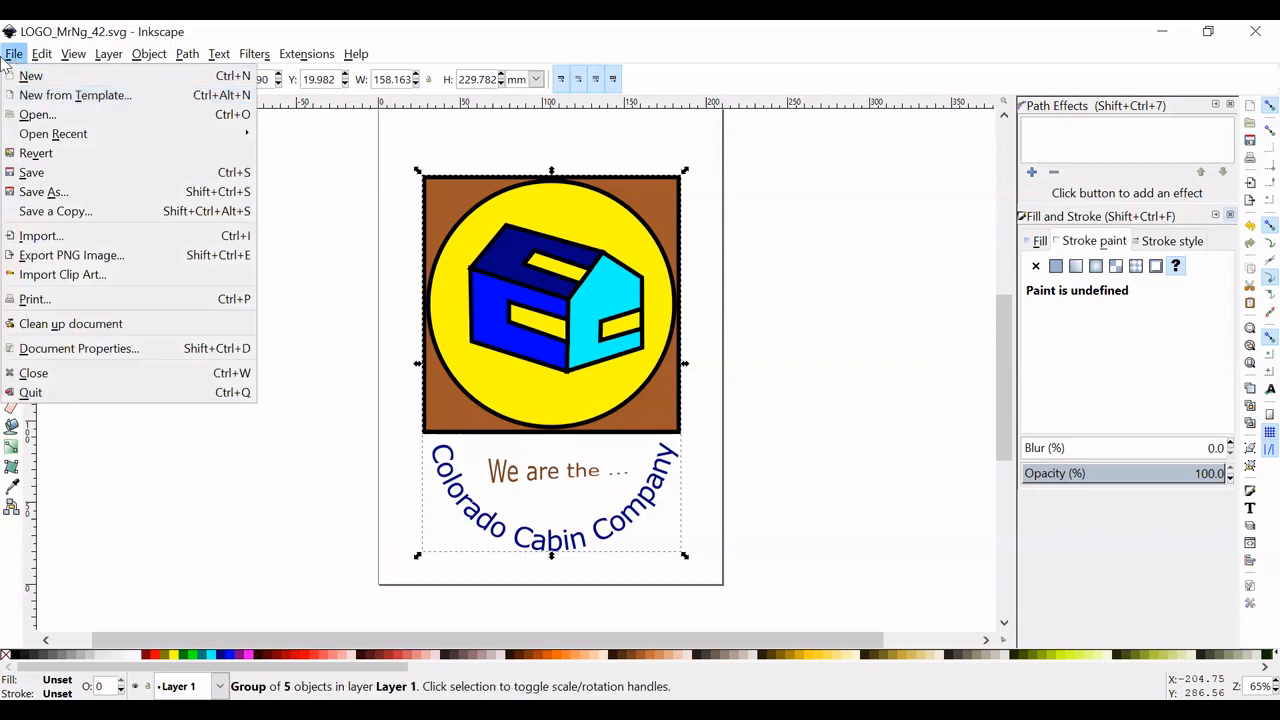
left_click(77, 256)
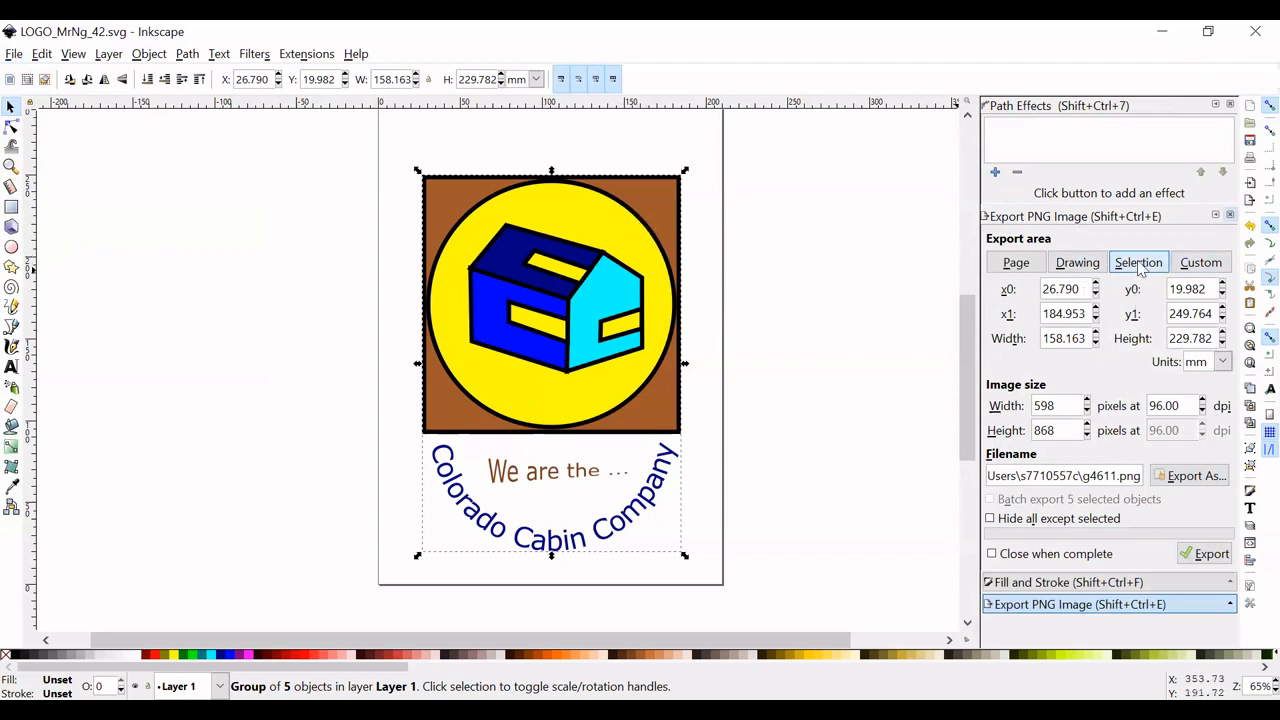
- Choose the N-LV2018_P2_T1_Drawing folder inside CPA_Video on Data (D:) as the PNG export location
left_click(1195, 478)
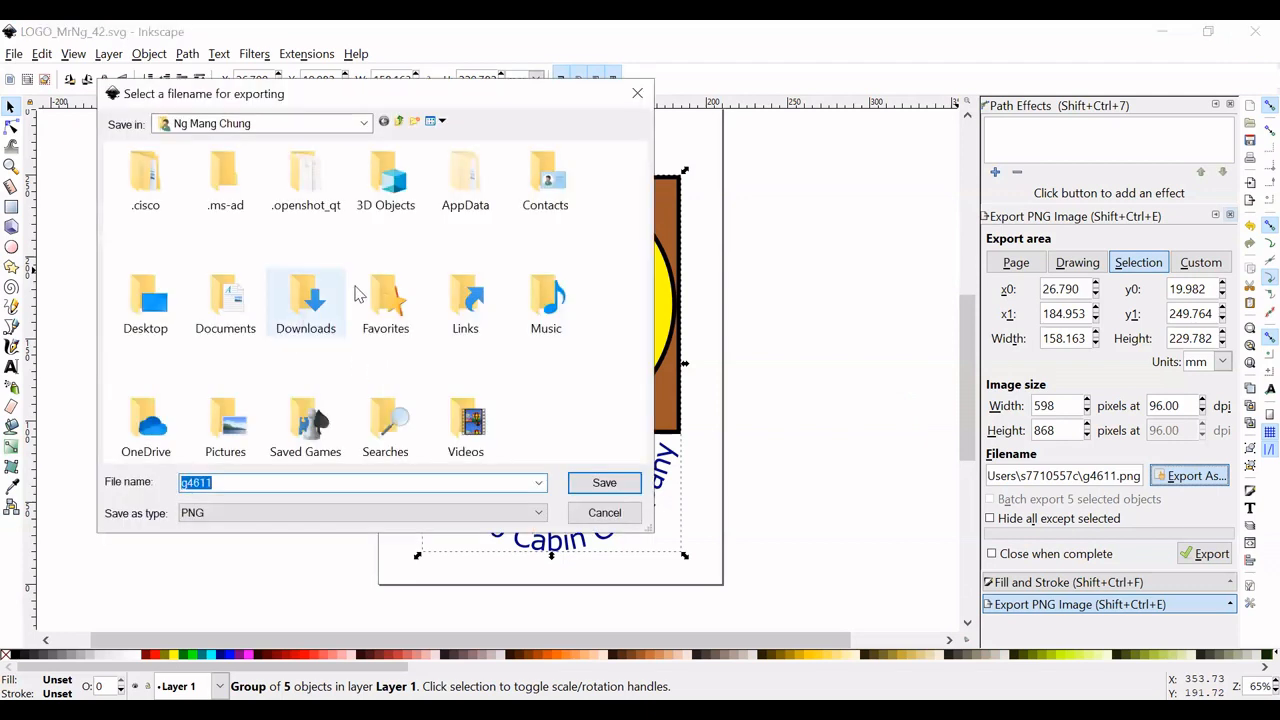
left_click(364, 124)
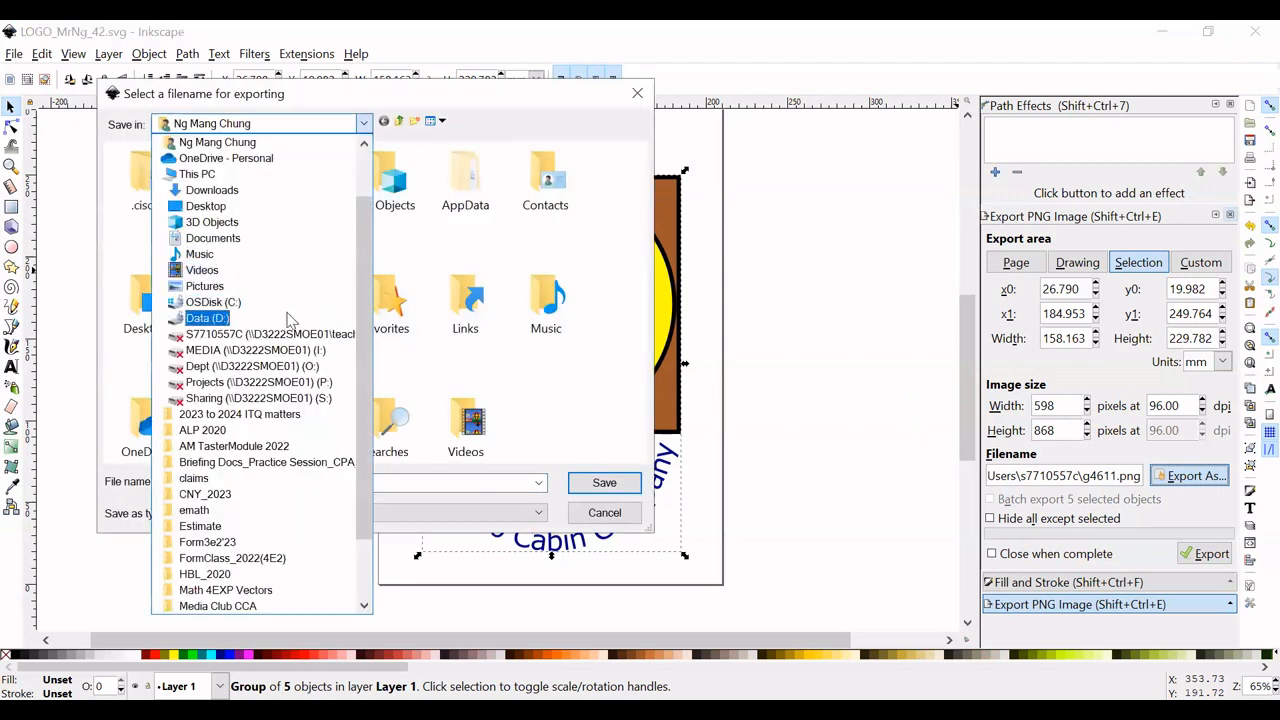
left_click(268, 318)
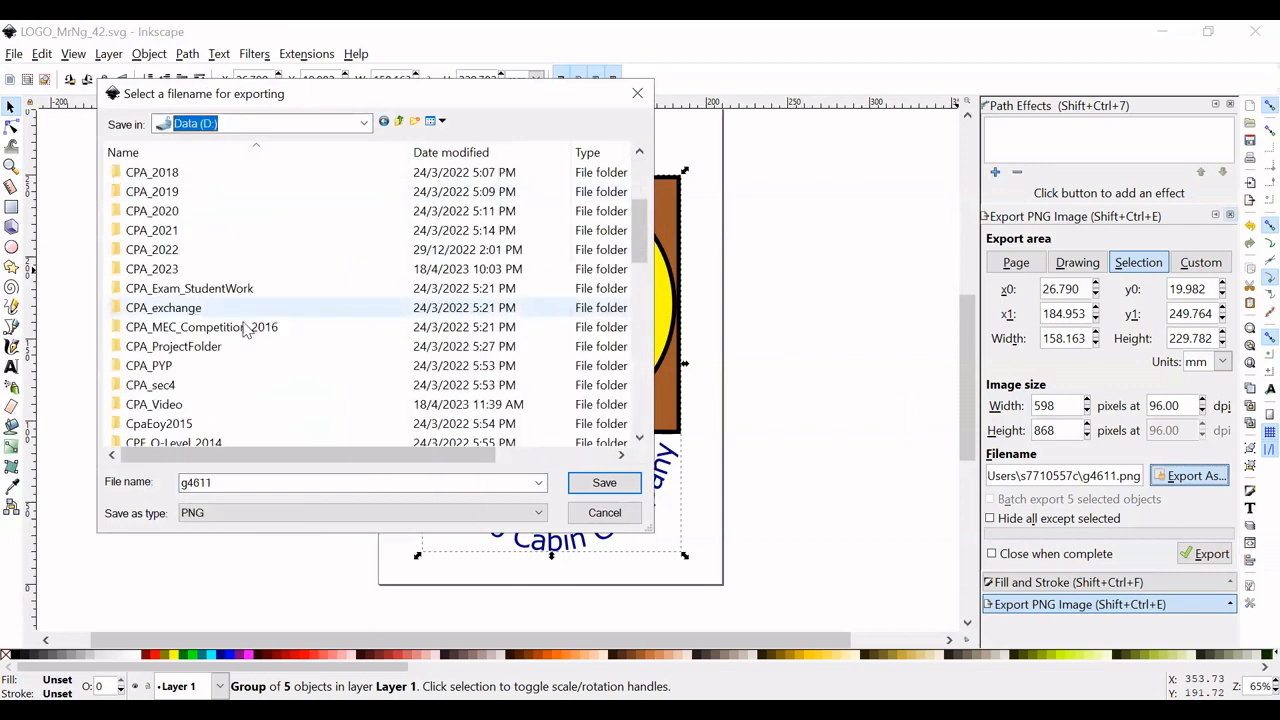
scroll(245, 331, "down", 1)
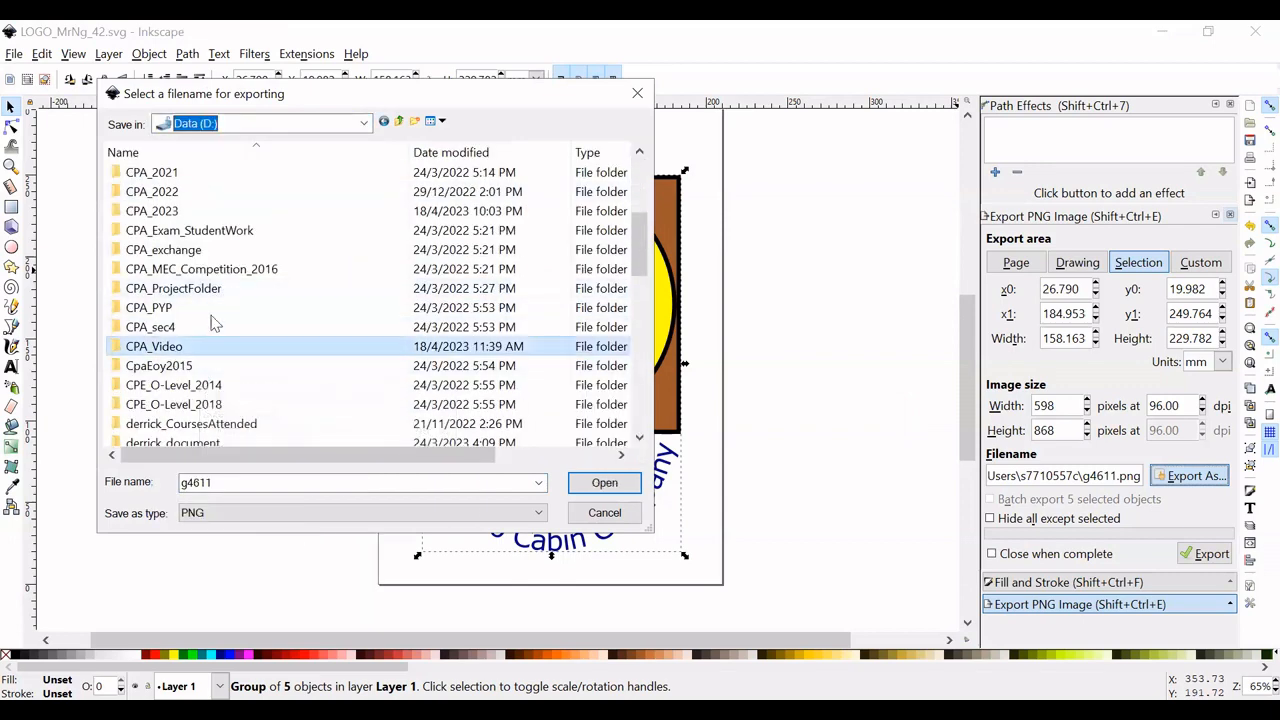
double_click(212, 345)
double_click(255, 288)
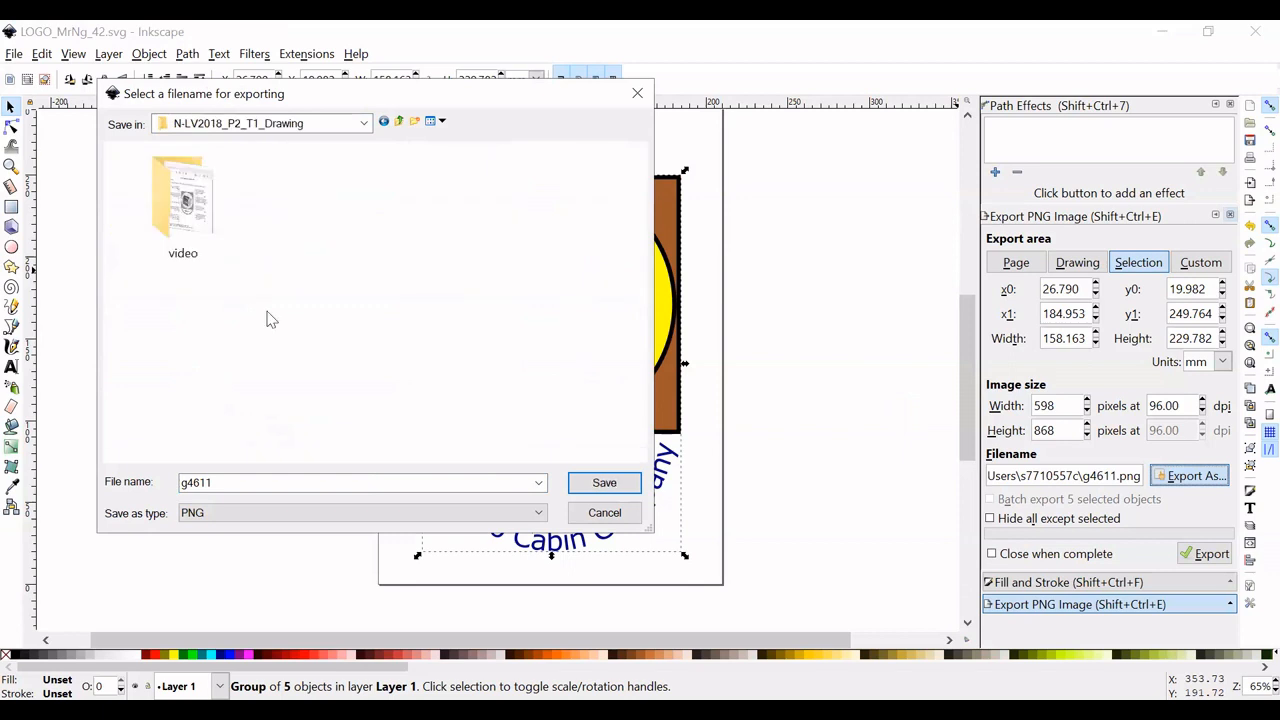
- Give the PNG the same file name as the SVG drawing and export the selected logo at 96 dpi
double_click(267, 481)
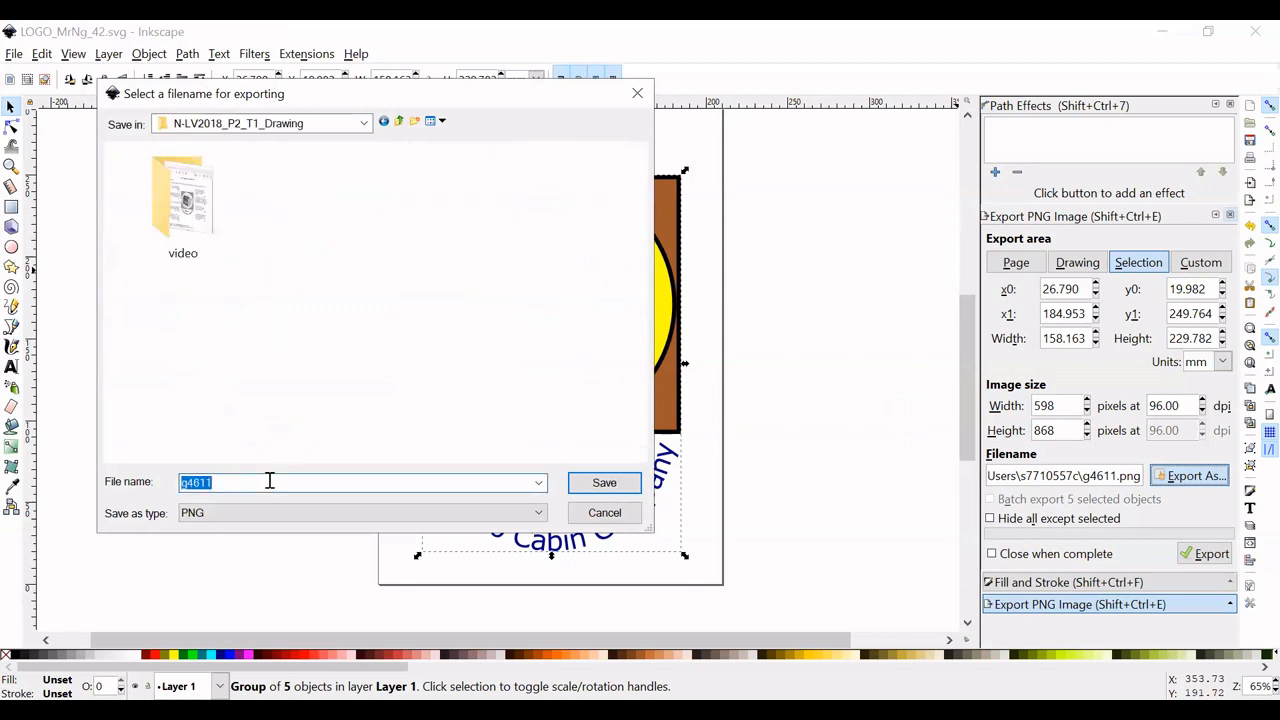
type("LOGO_MrNg_42")
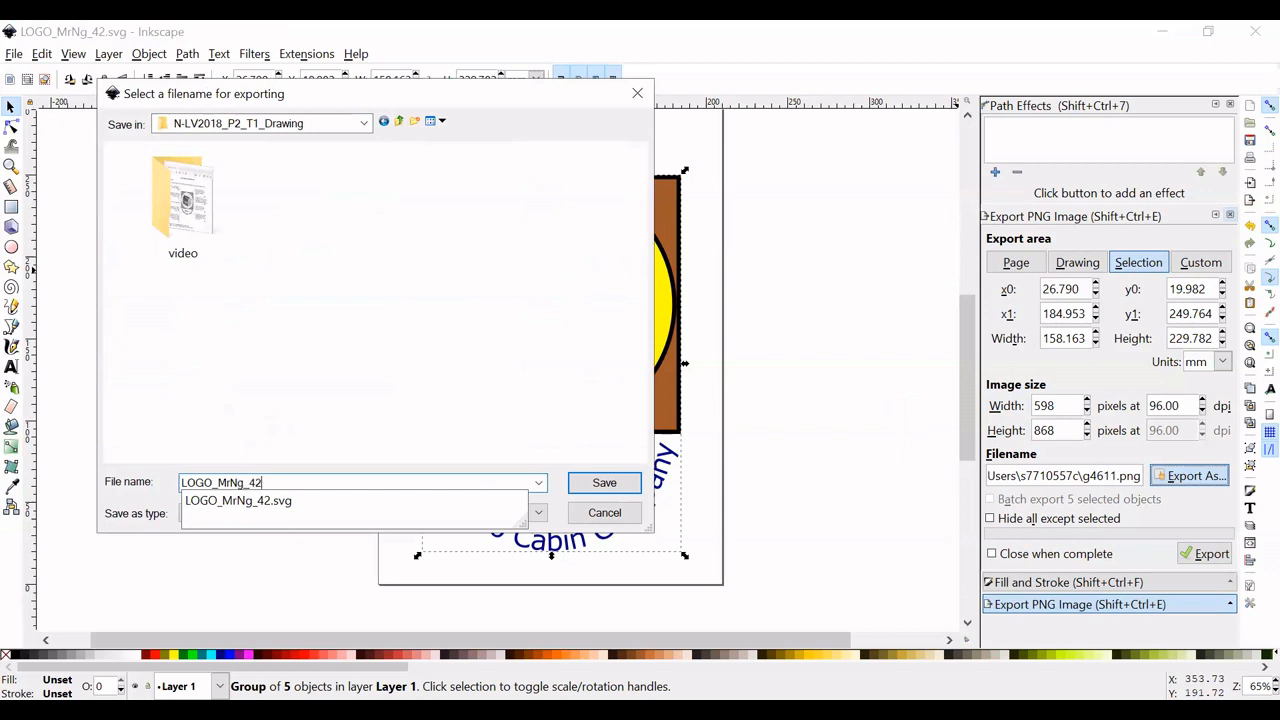
left_click(609, 487)
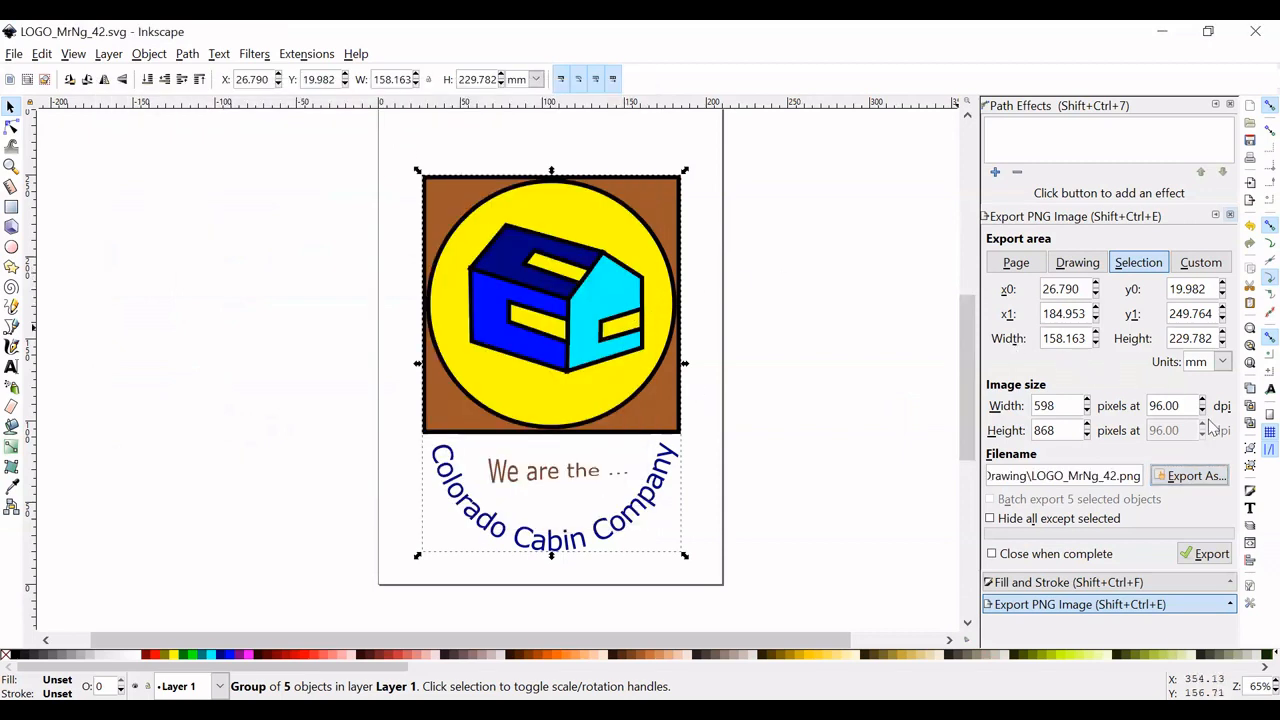
left_click(1210, 555)
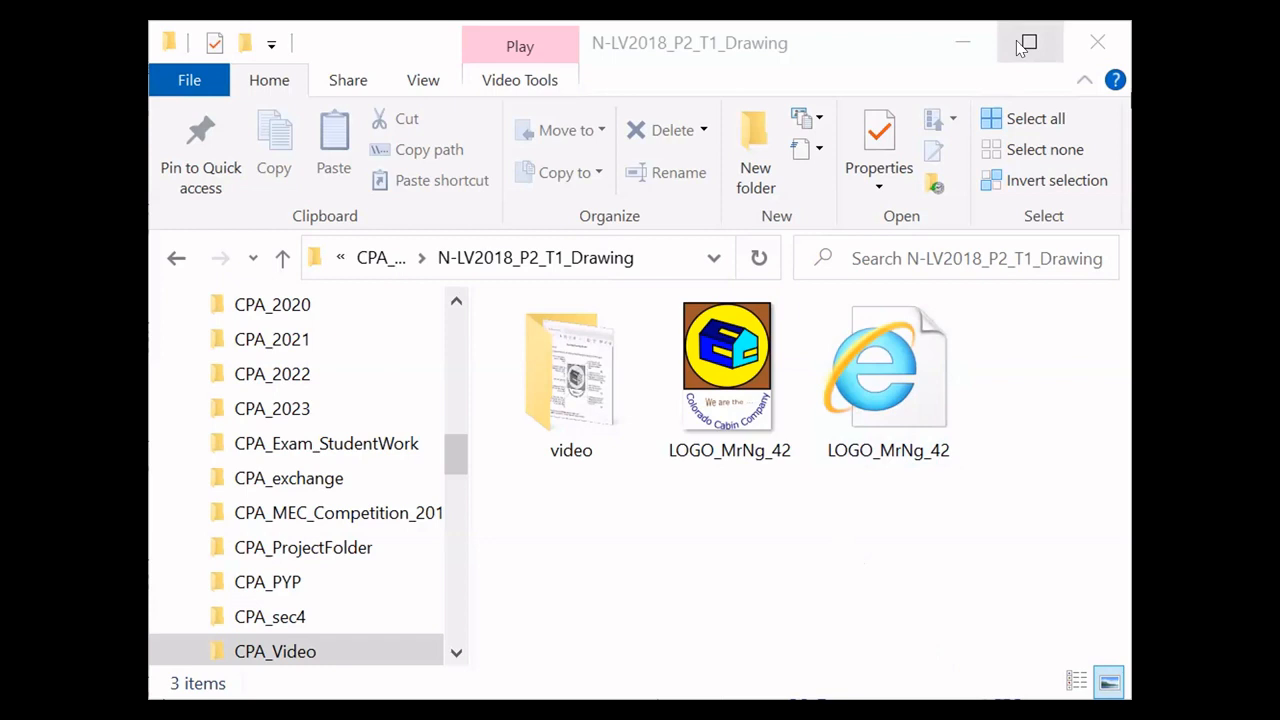
- In File Explorer, show the contents of the N-LV2018_P2_T1_Drawing folder as a list
right_click(754, 546)
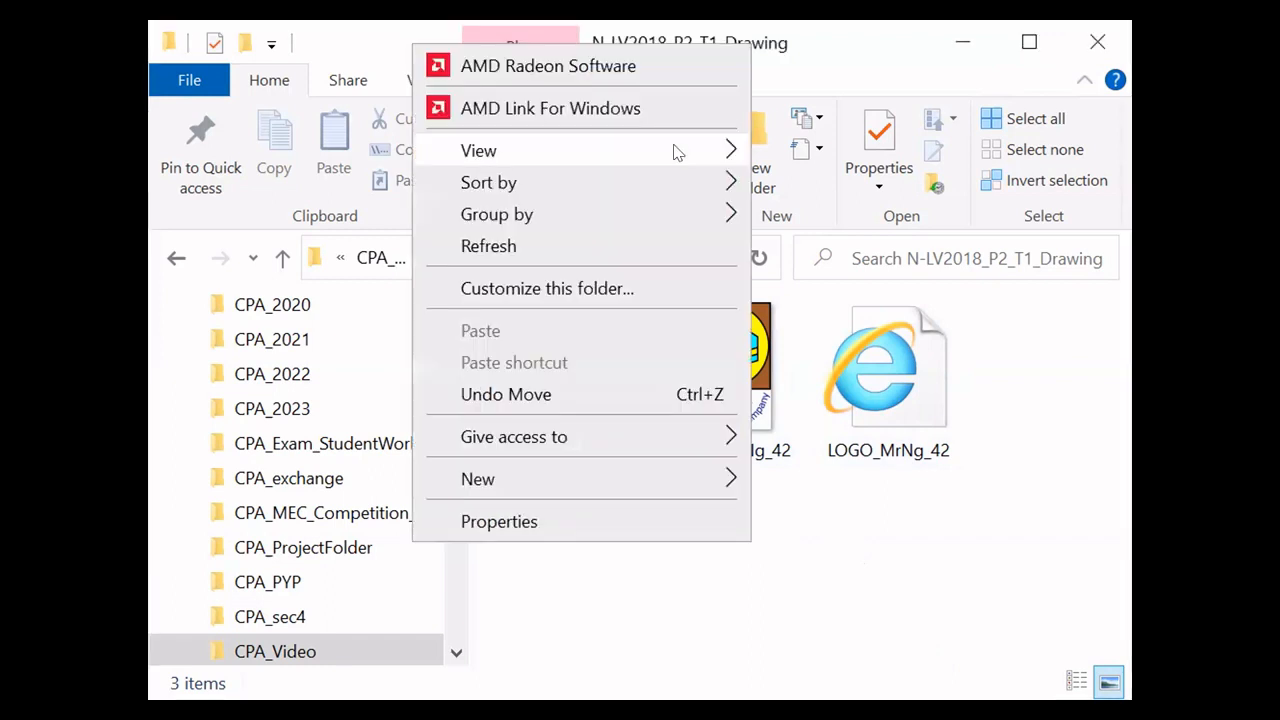
mouse_move(673, 150)
left_click(876, 277)
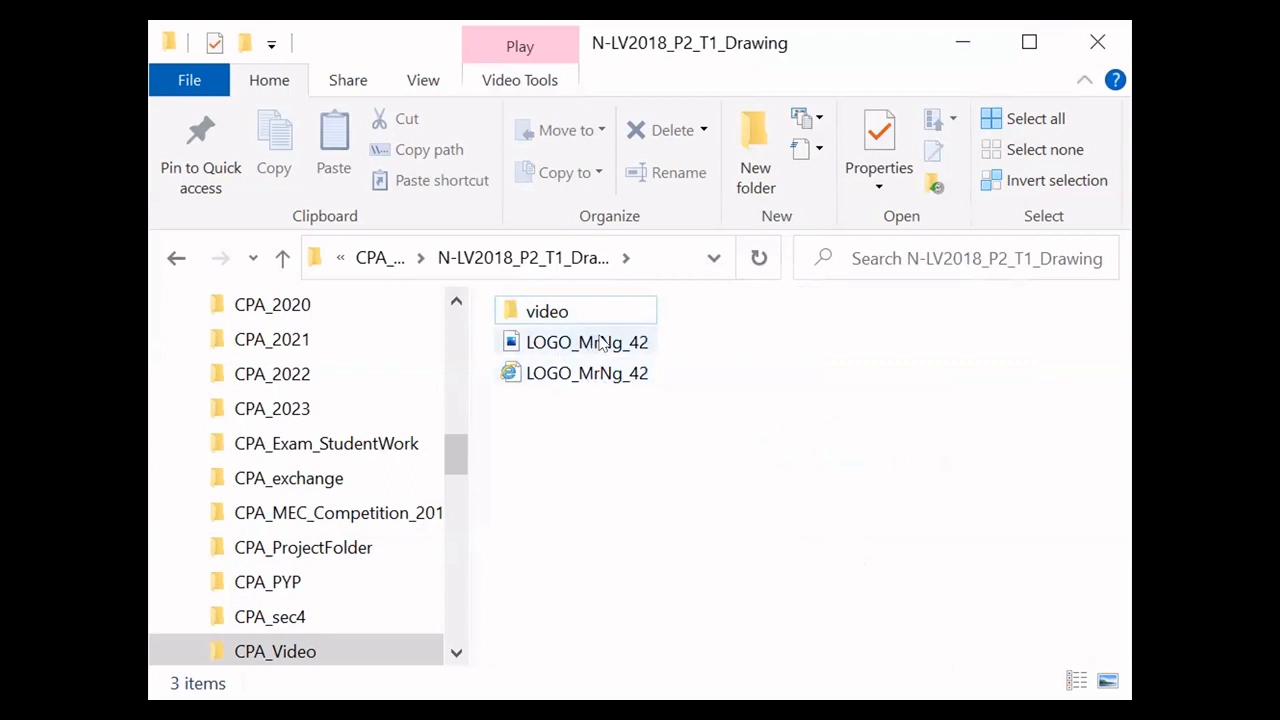
mouse_move(590, 343)
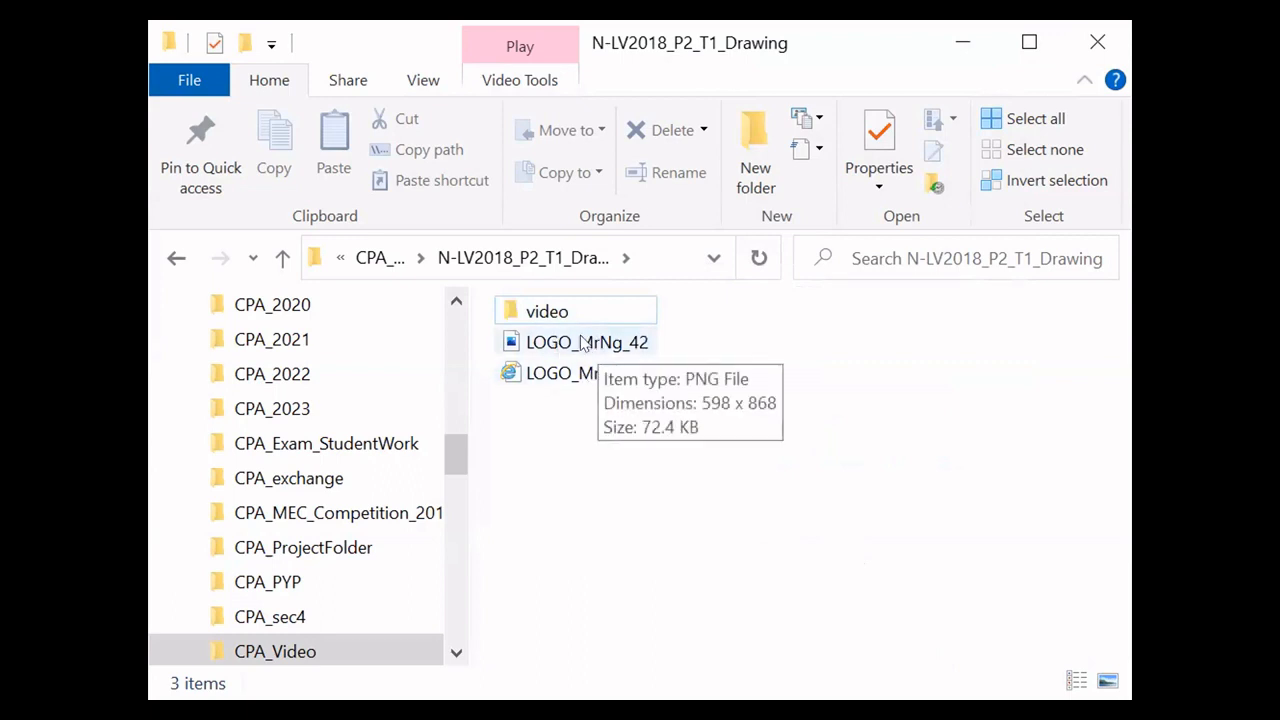
- Show the folder's contents as extra large icons and widen the window so all three items fit in one row
right_click(849, 360)
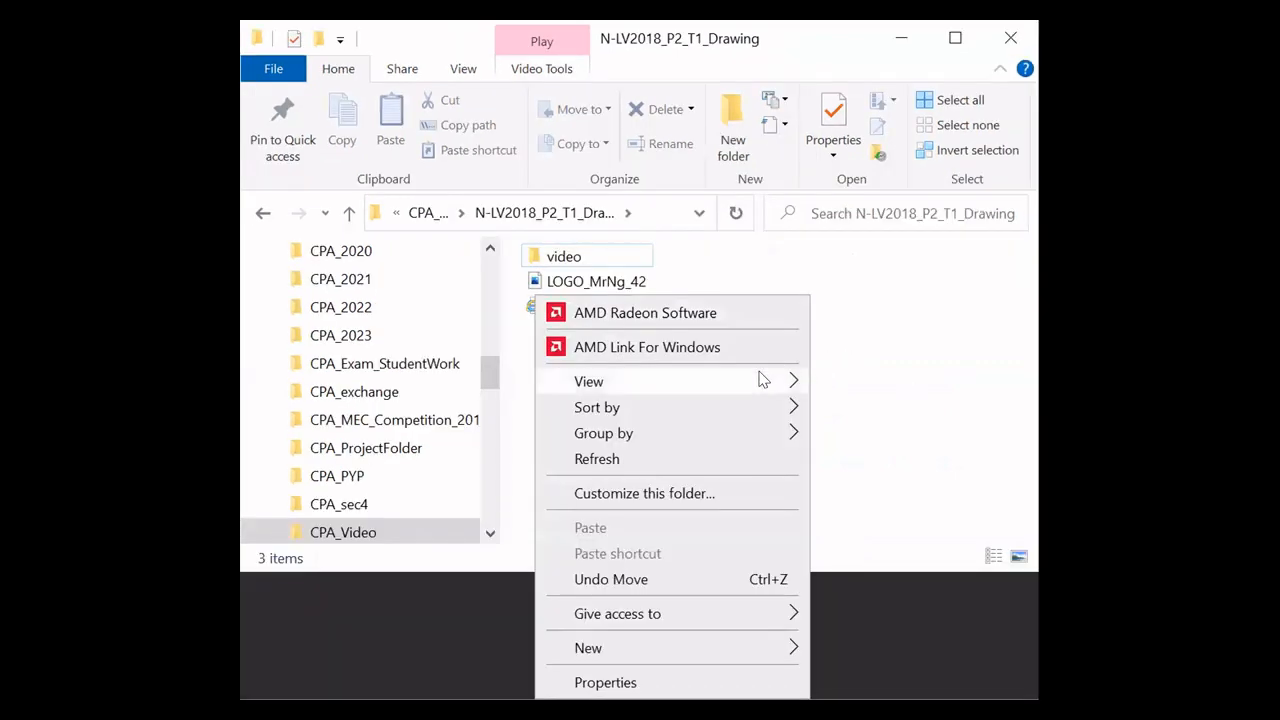
mouse_move(760, 380)
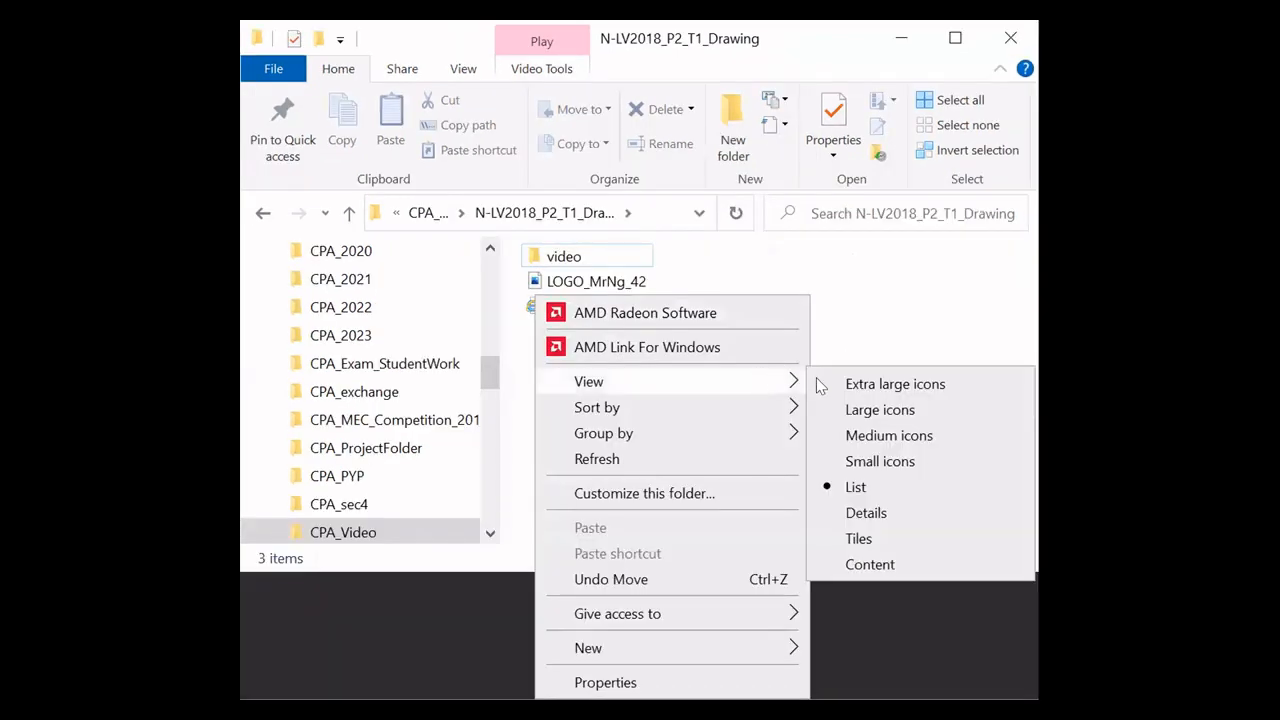
left_click(868, 390)
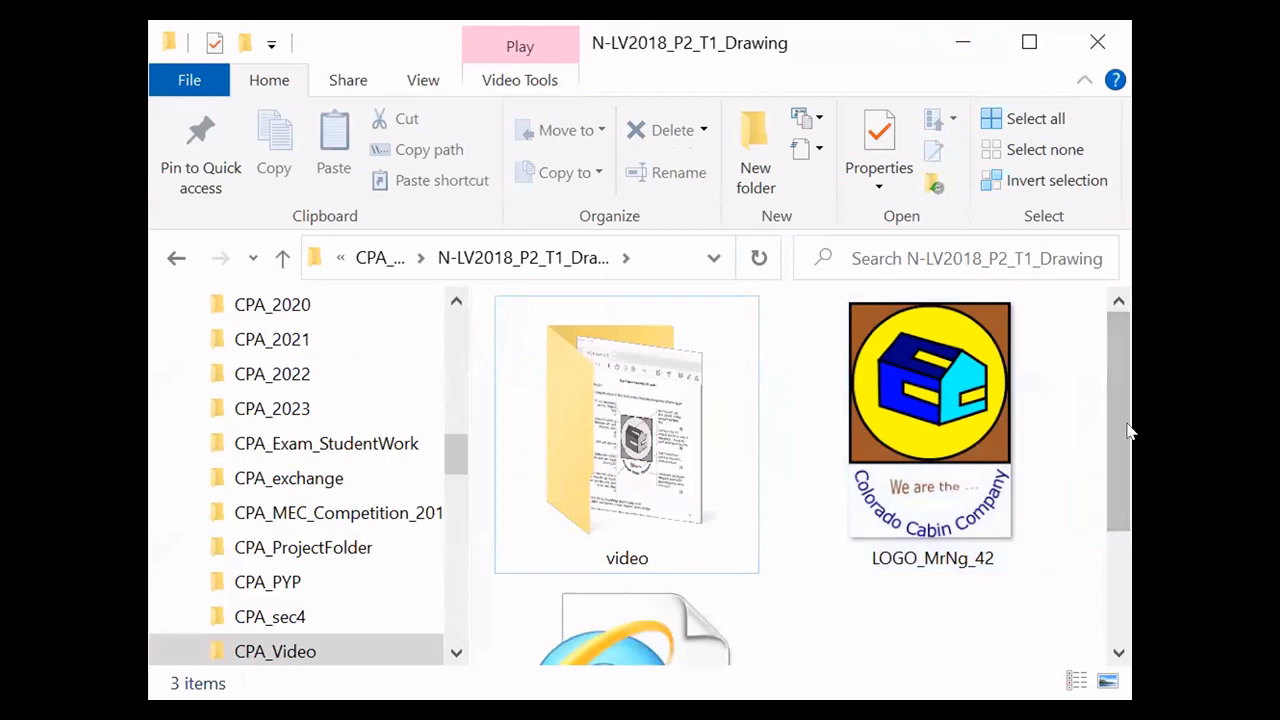
left_click_drag(1131, 431, 1253, 431)
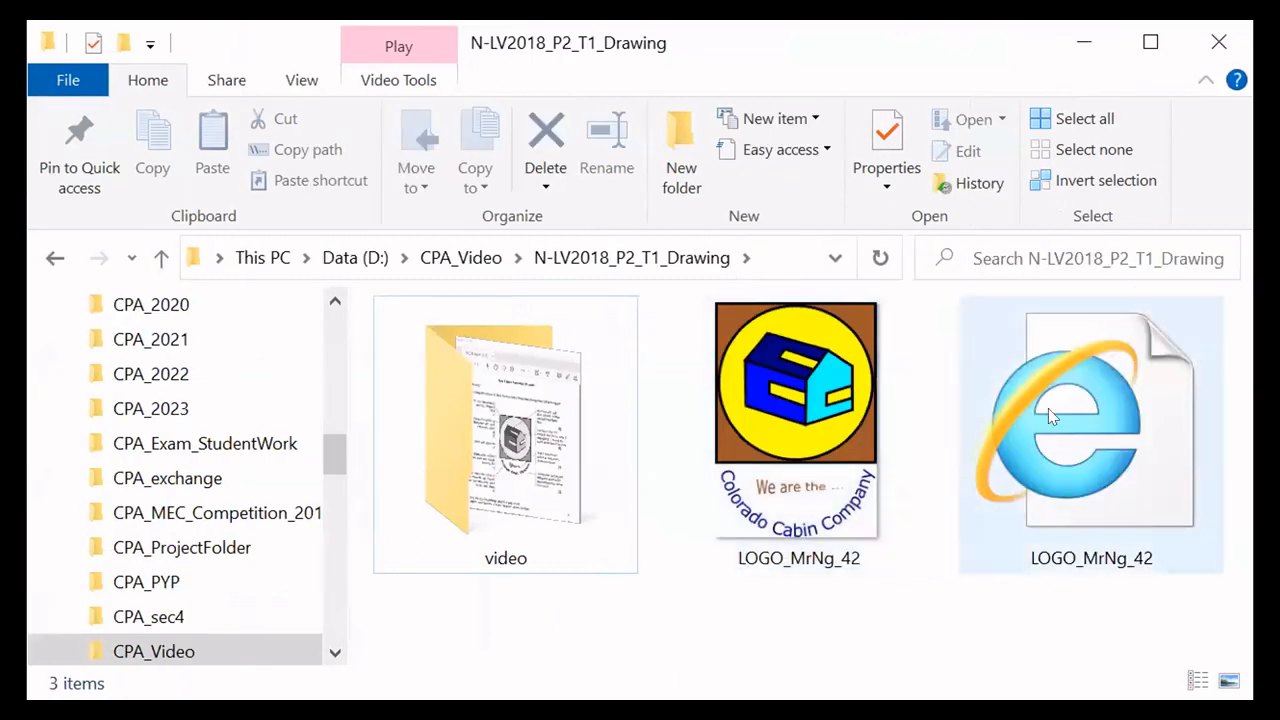